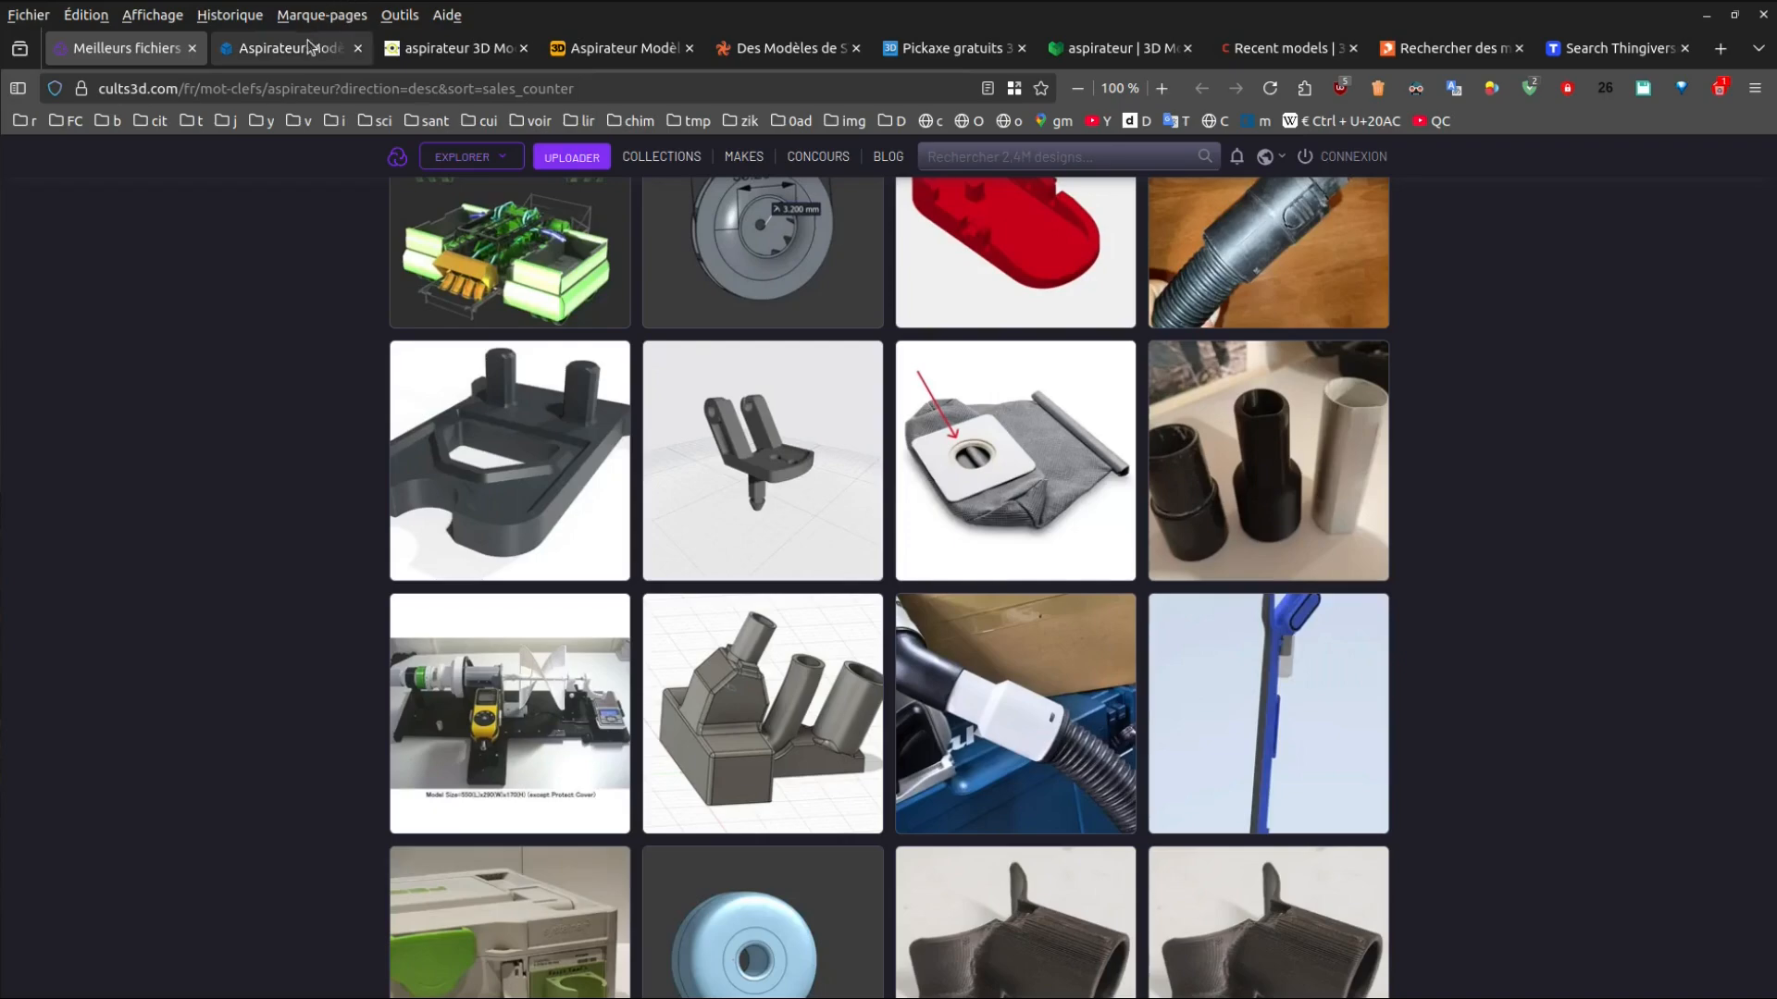
- Look through the open 3D model library sites, including STLFinder, TurboSquid, Creality Cloud, GrabCAD, Printables and Thingiverse
{"action": "left_click", "coordinate": [305, 48]}
{"action": "left_click", "coordinate": [446, 48]}
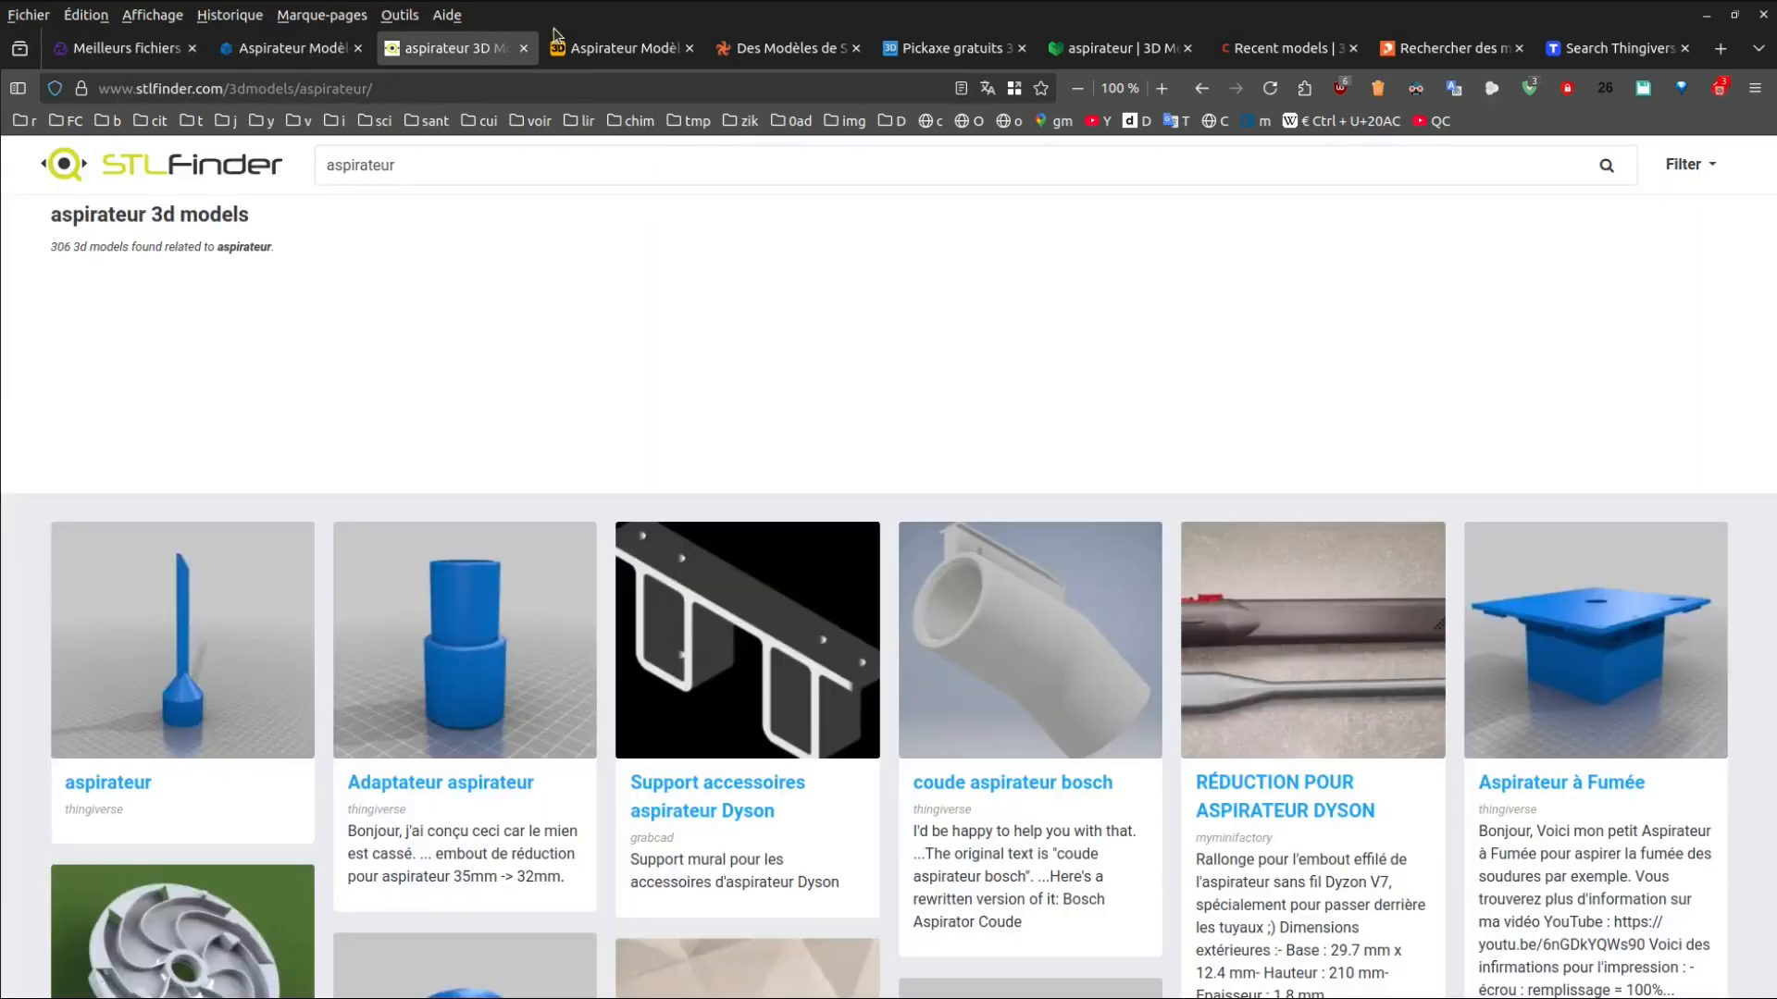
{"action": "left_click", "coordinate": [611, 48]}
{"action": "left_click", "coordinate": [789, 49]}
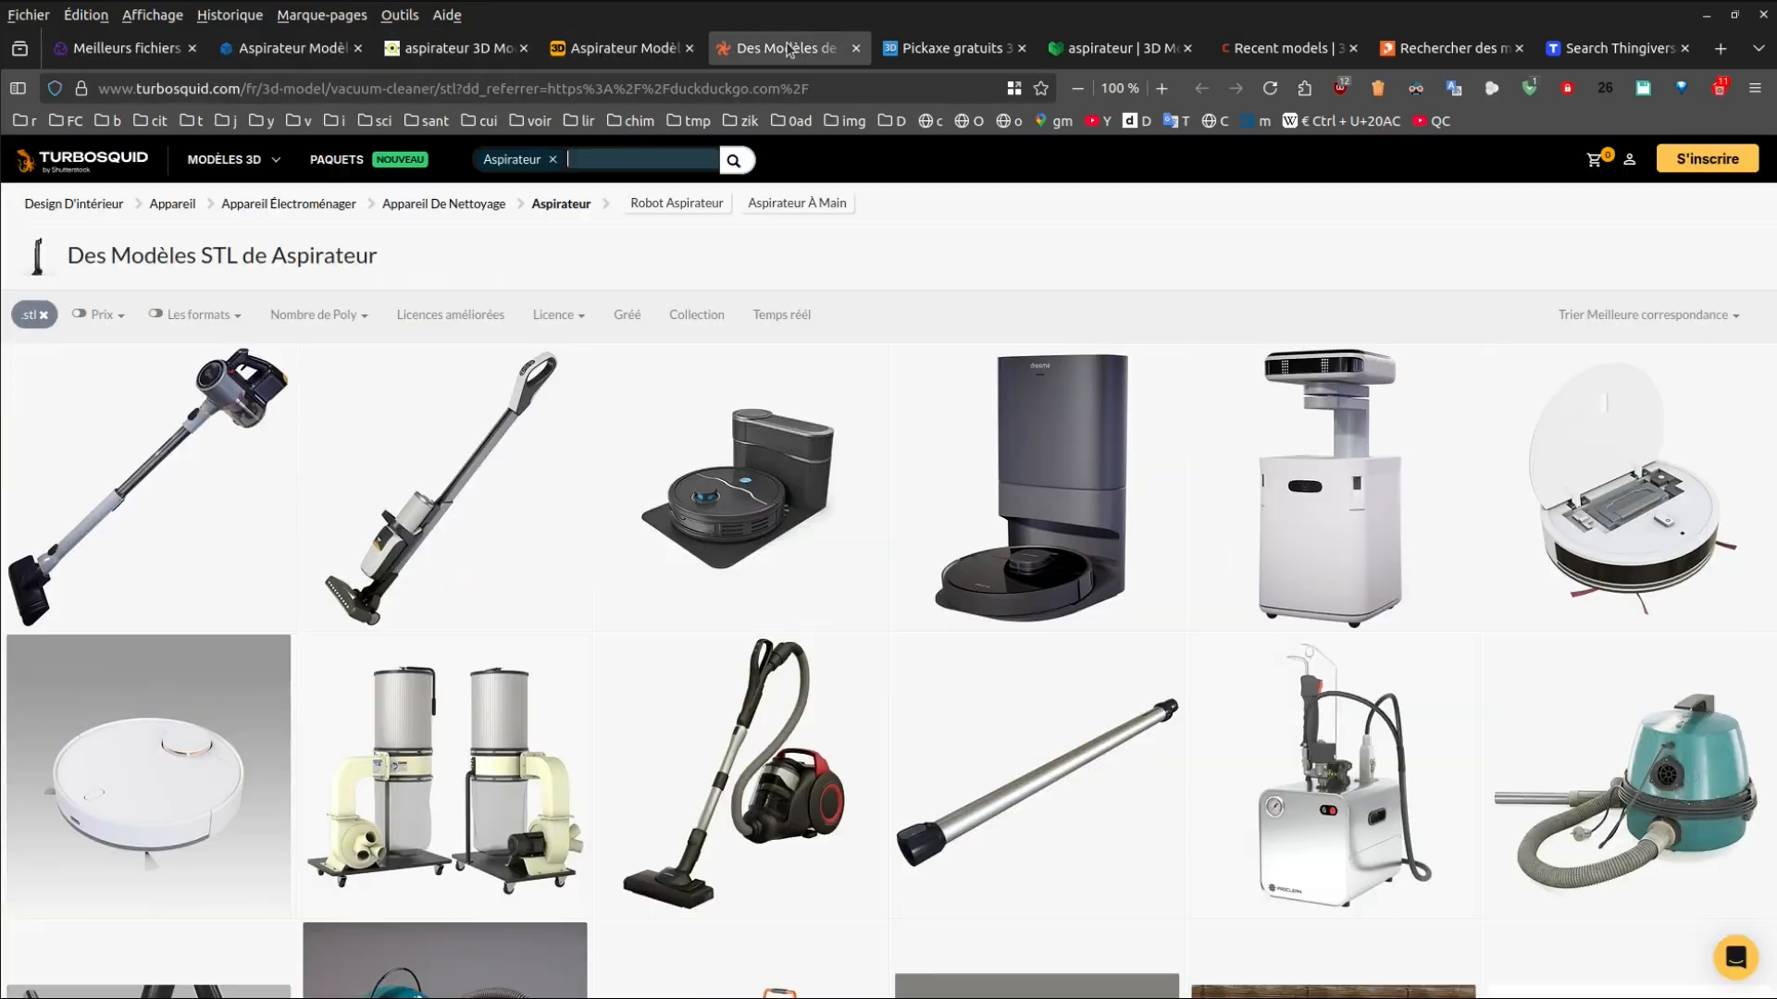
{"action": "left_click", "coordinate": [940, 51]}
{"action": "left_click", "coordinate": [1120, 51]}
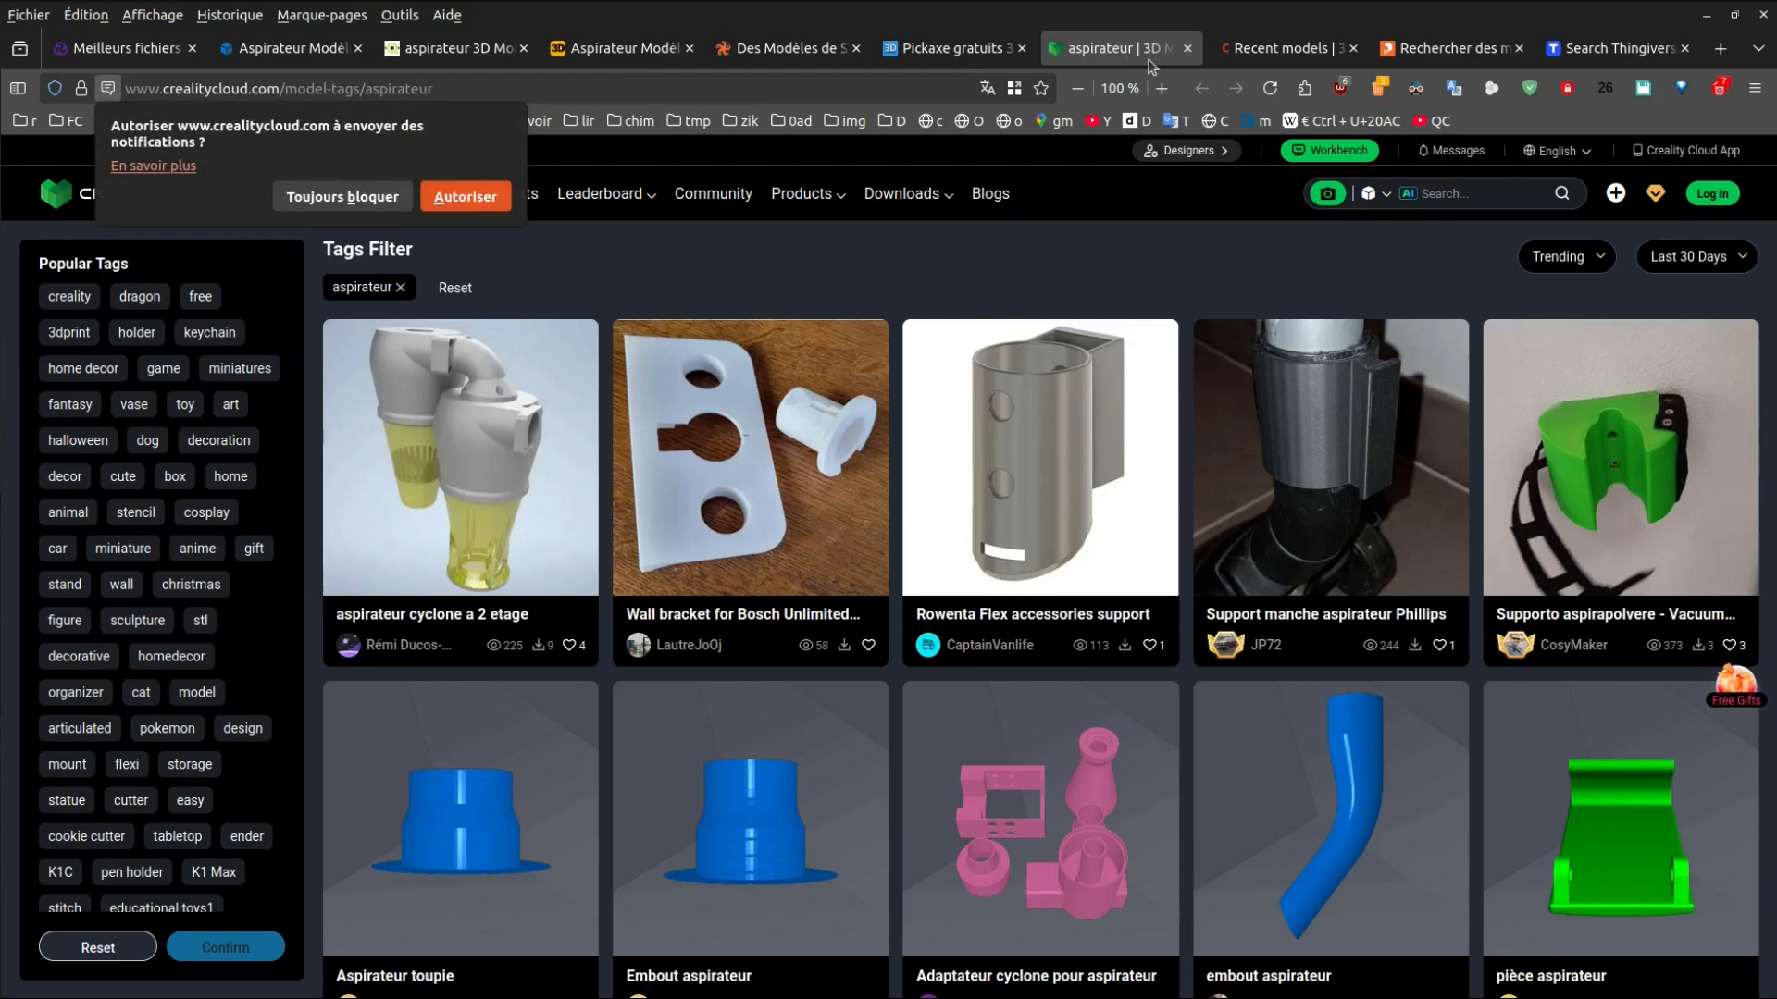
{"action": "left_click", "coordinate": [1283, 54]}
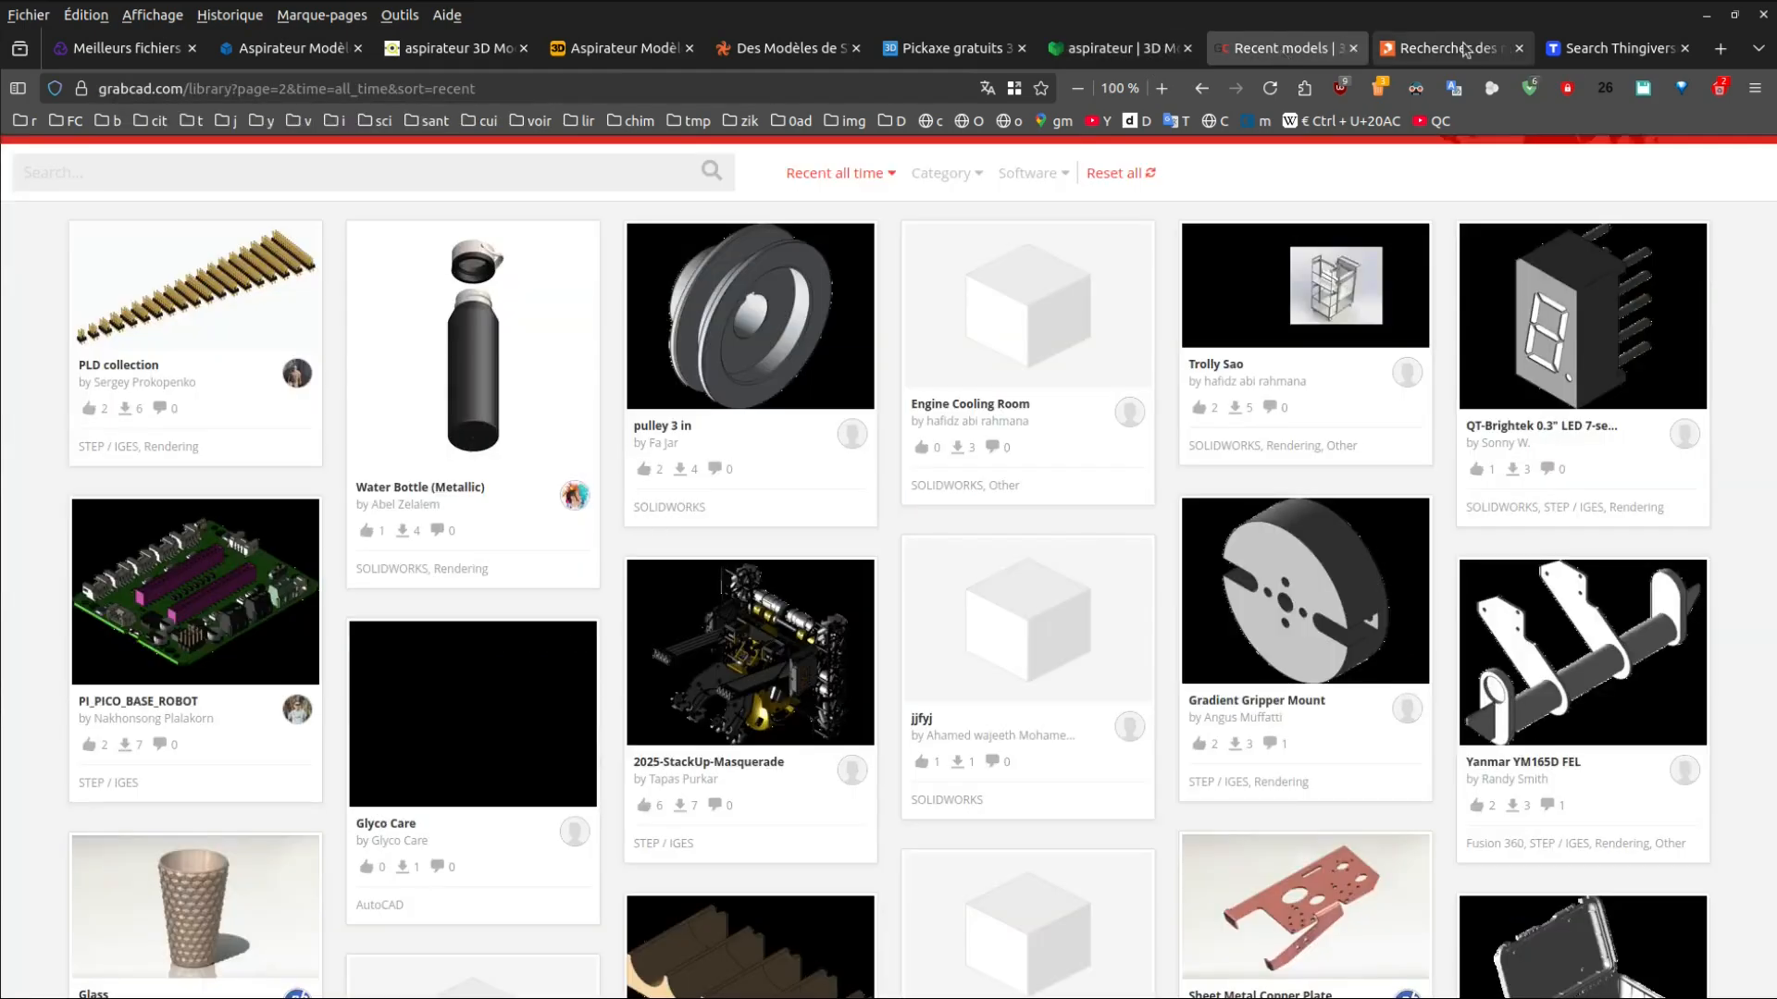
{"action": "left_click", "coordinate": [1459, 51]}
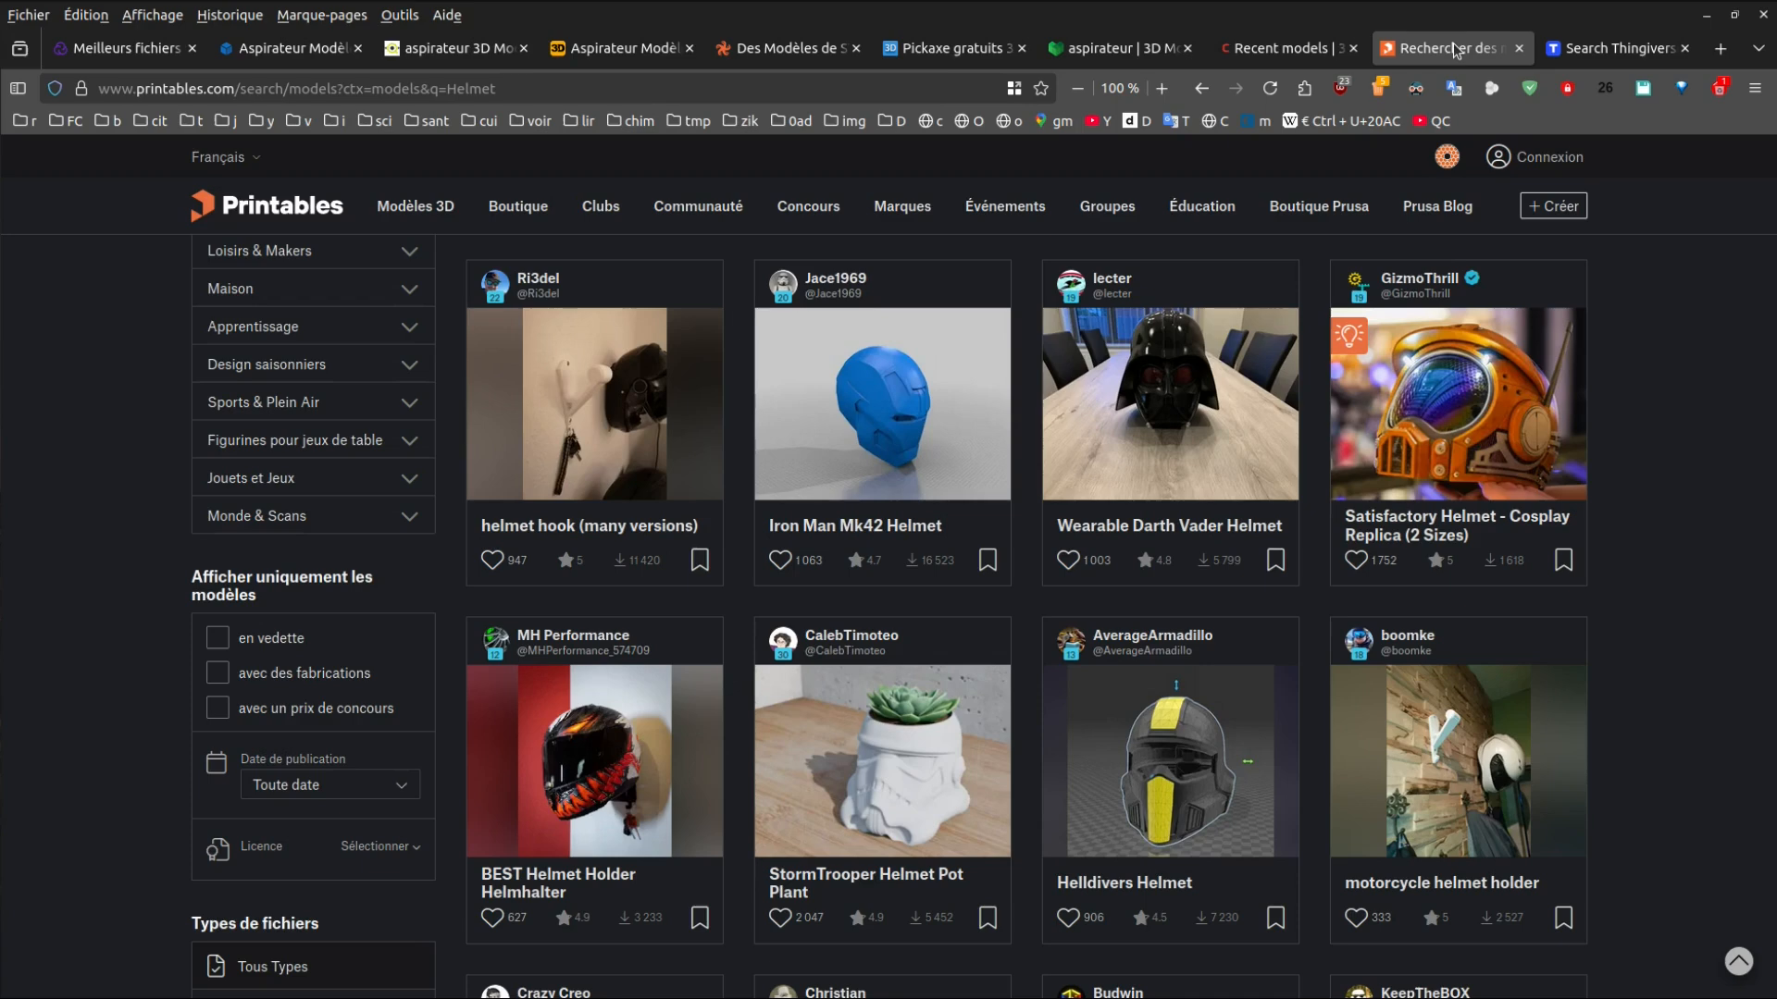
{"action": "left_click", "coordinate": [1596, 50]}
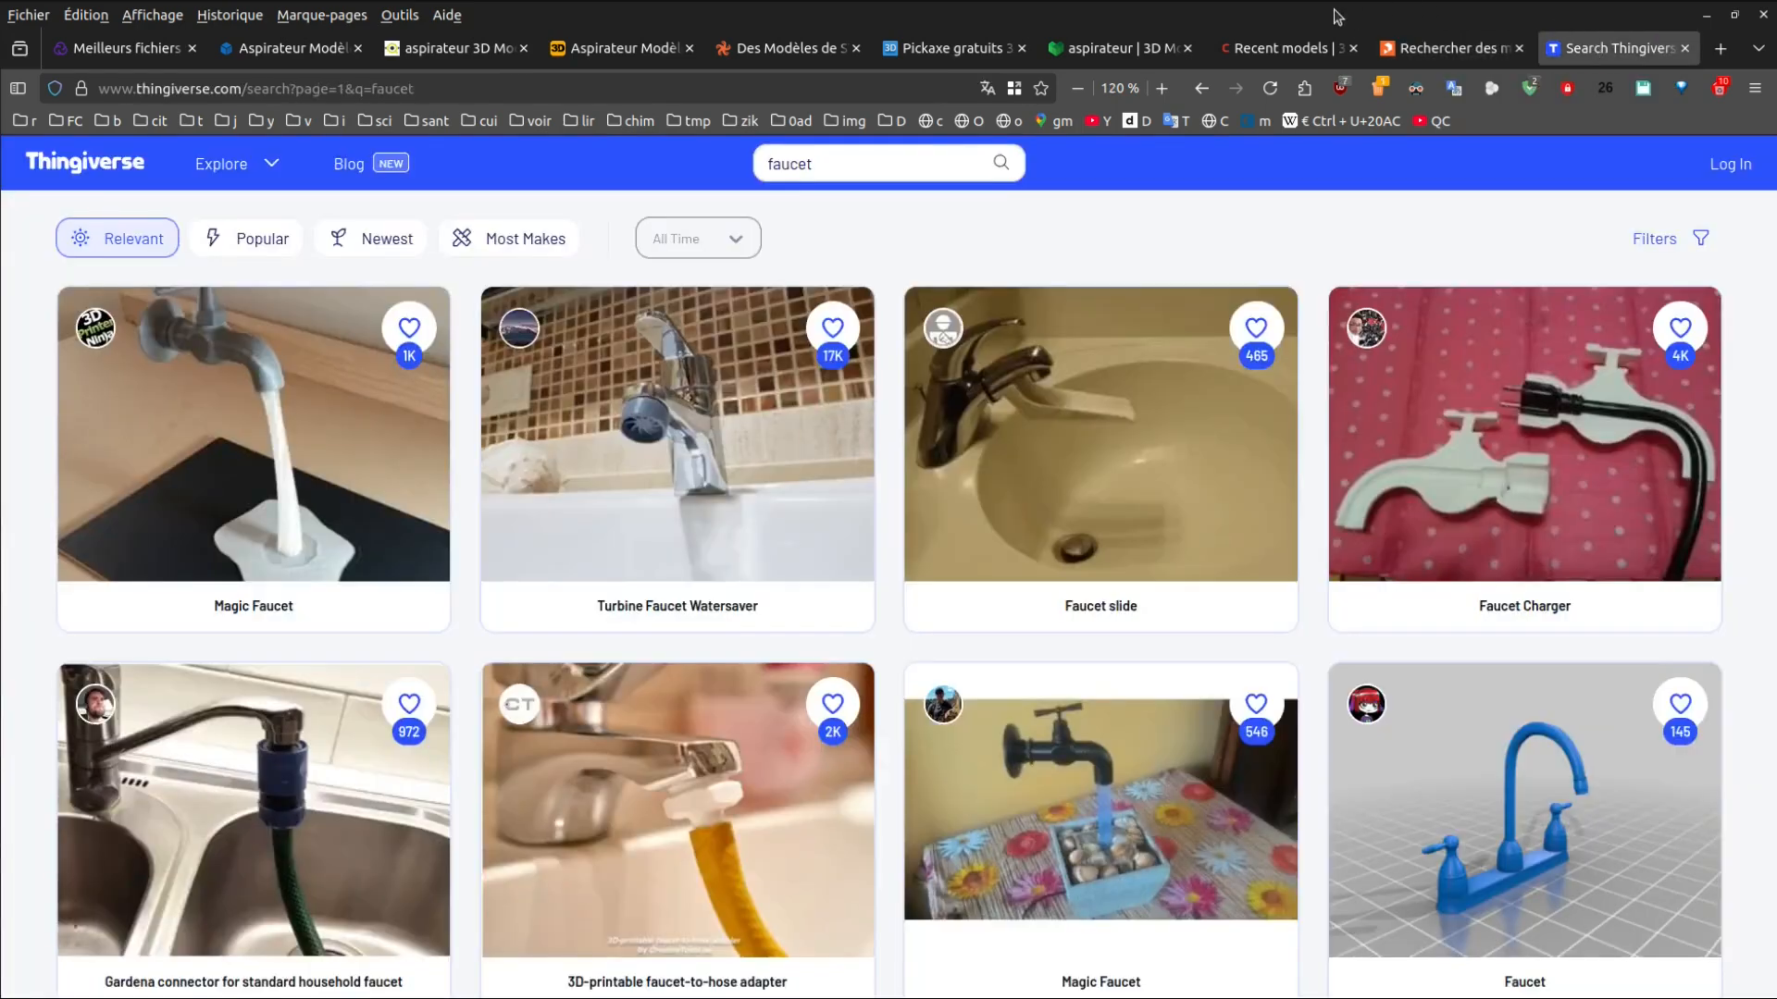
{"action": "scroll", "coordinate": [888, 610], "scroll_direction": "down", "scroll_amount": 4}
{"action": "scroll", "coordinate": [889, 611], "scroll_direction": "down", "scroll_amount": 10}
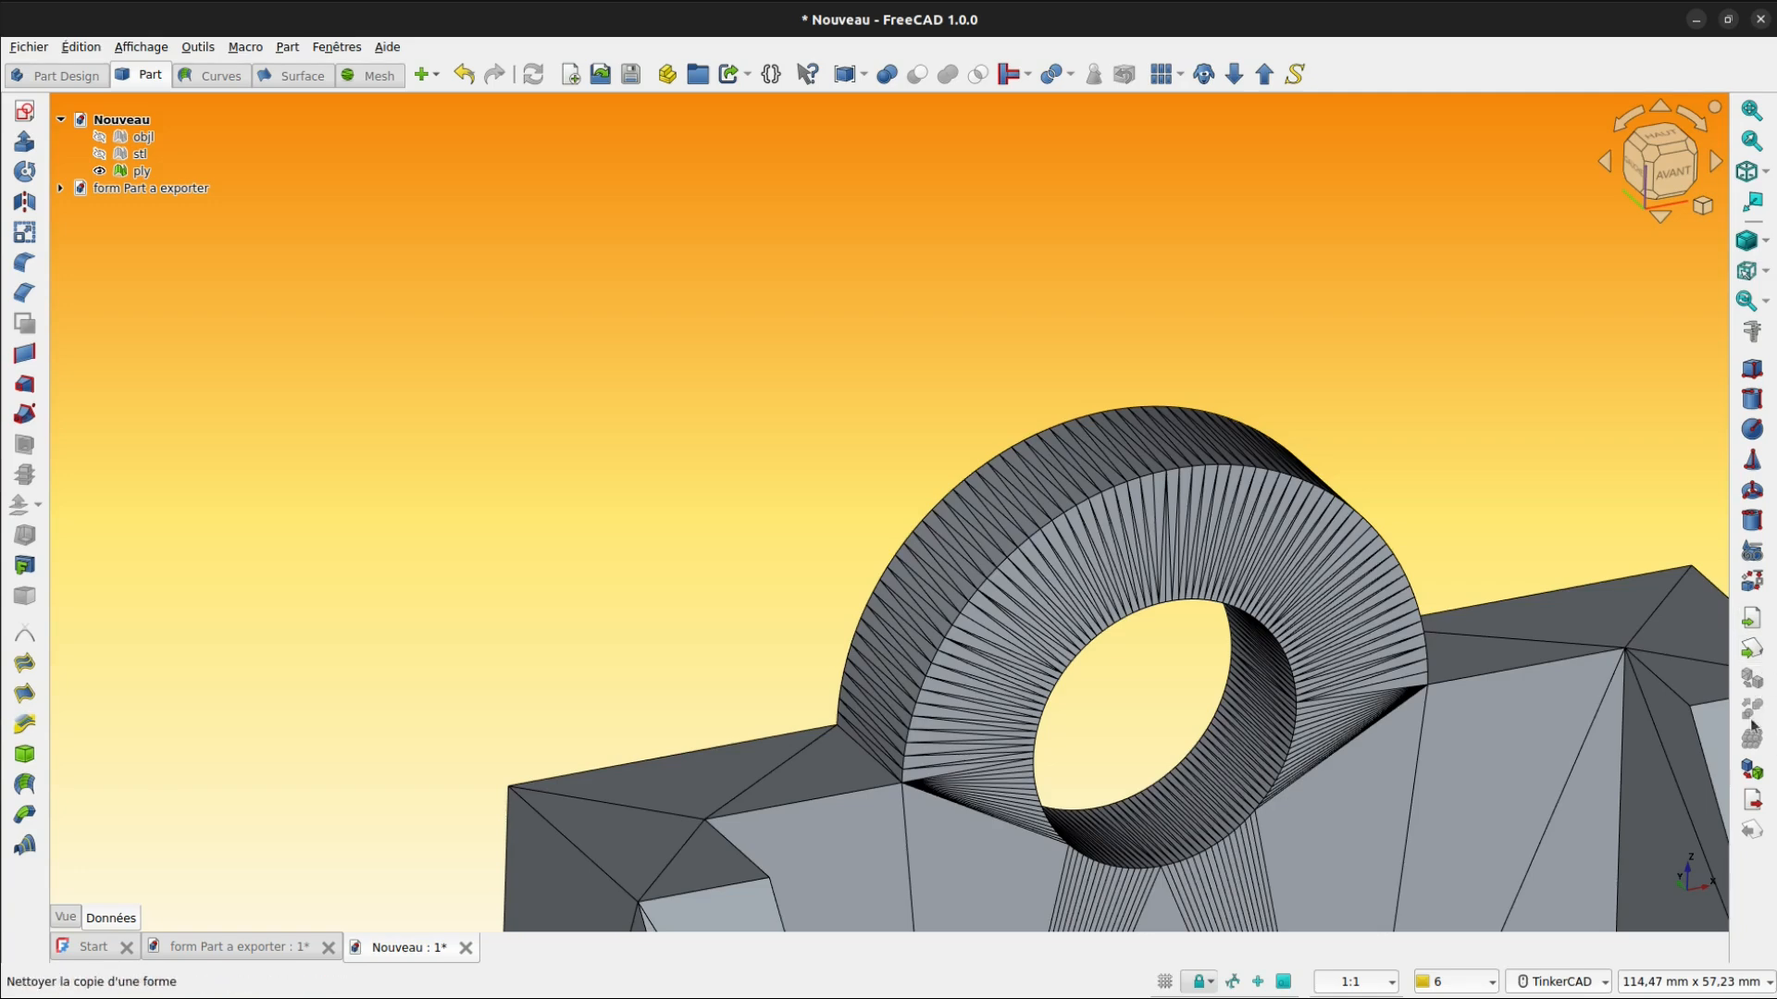
{"action": "left_click", "coordinate": [287, 46]}
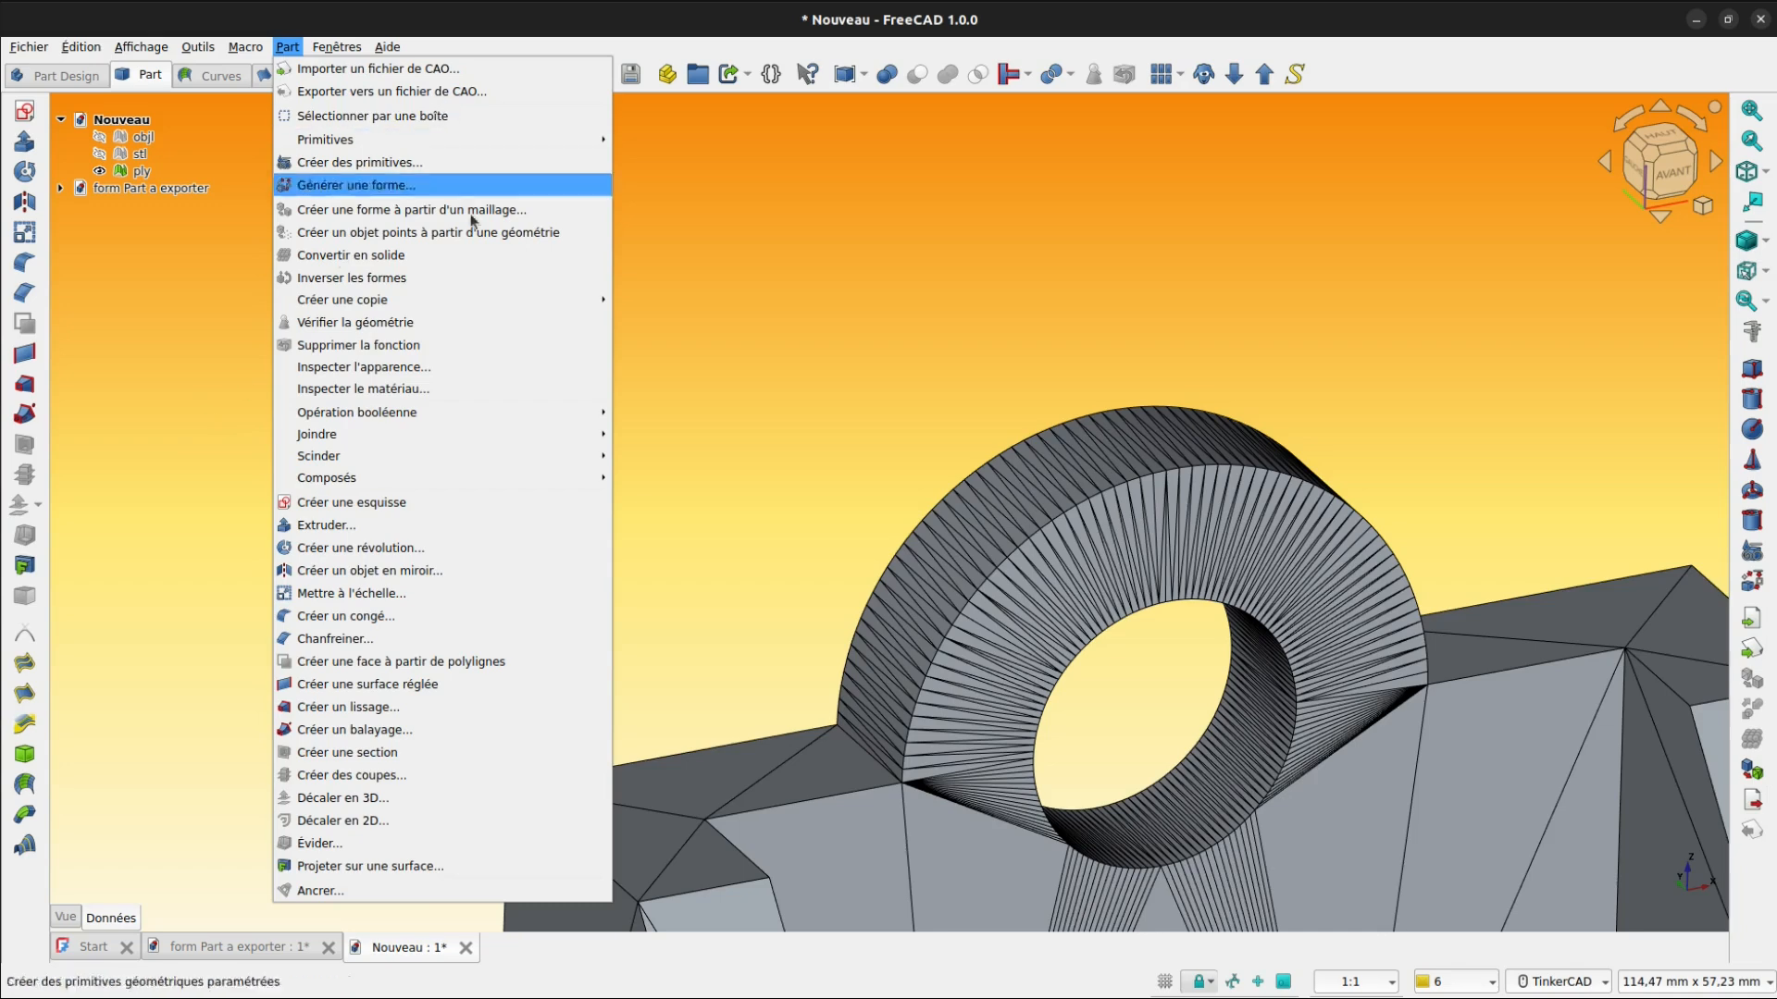
{"action": "left_click", "coordinate": [803, 252]}
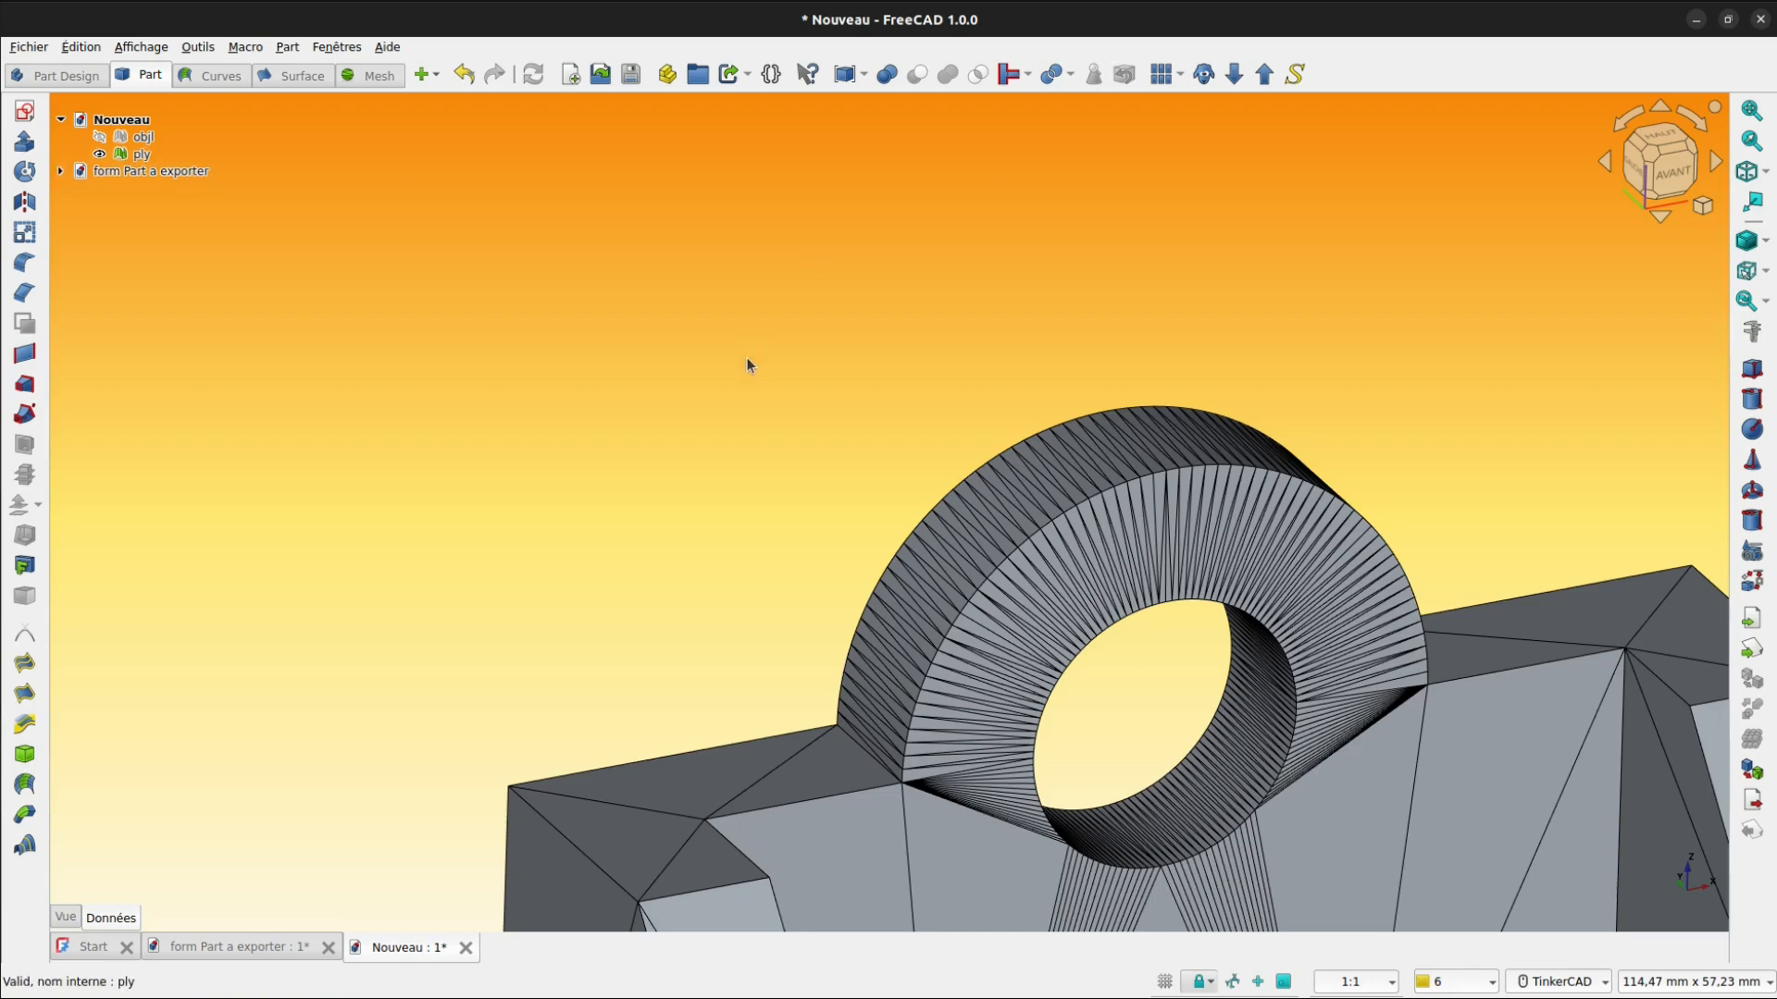
- Hide the ply mesh in the Nouveau document
{"action": "scroll", "coordinate": [746, 359], "scroll_direction": "down", "scroll_amount": 5}
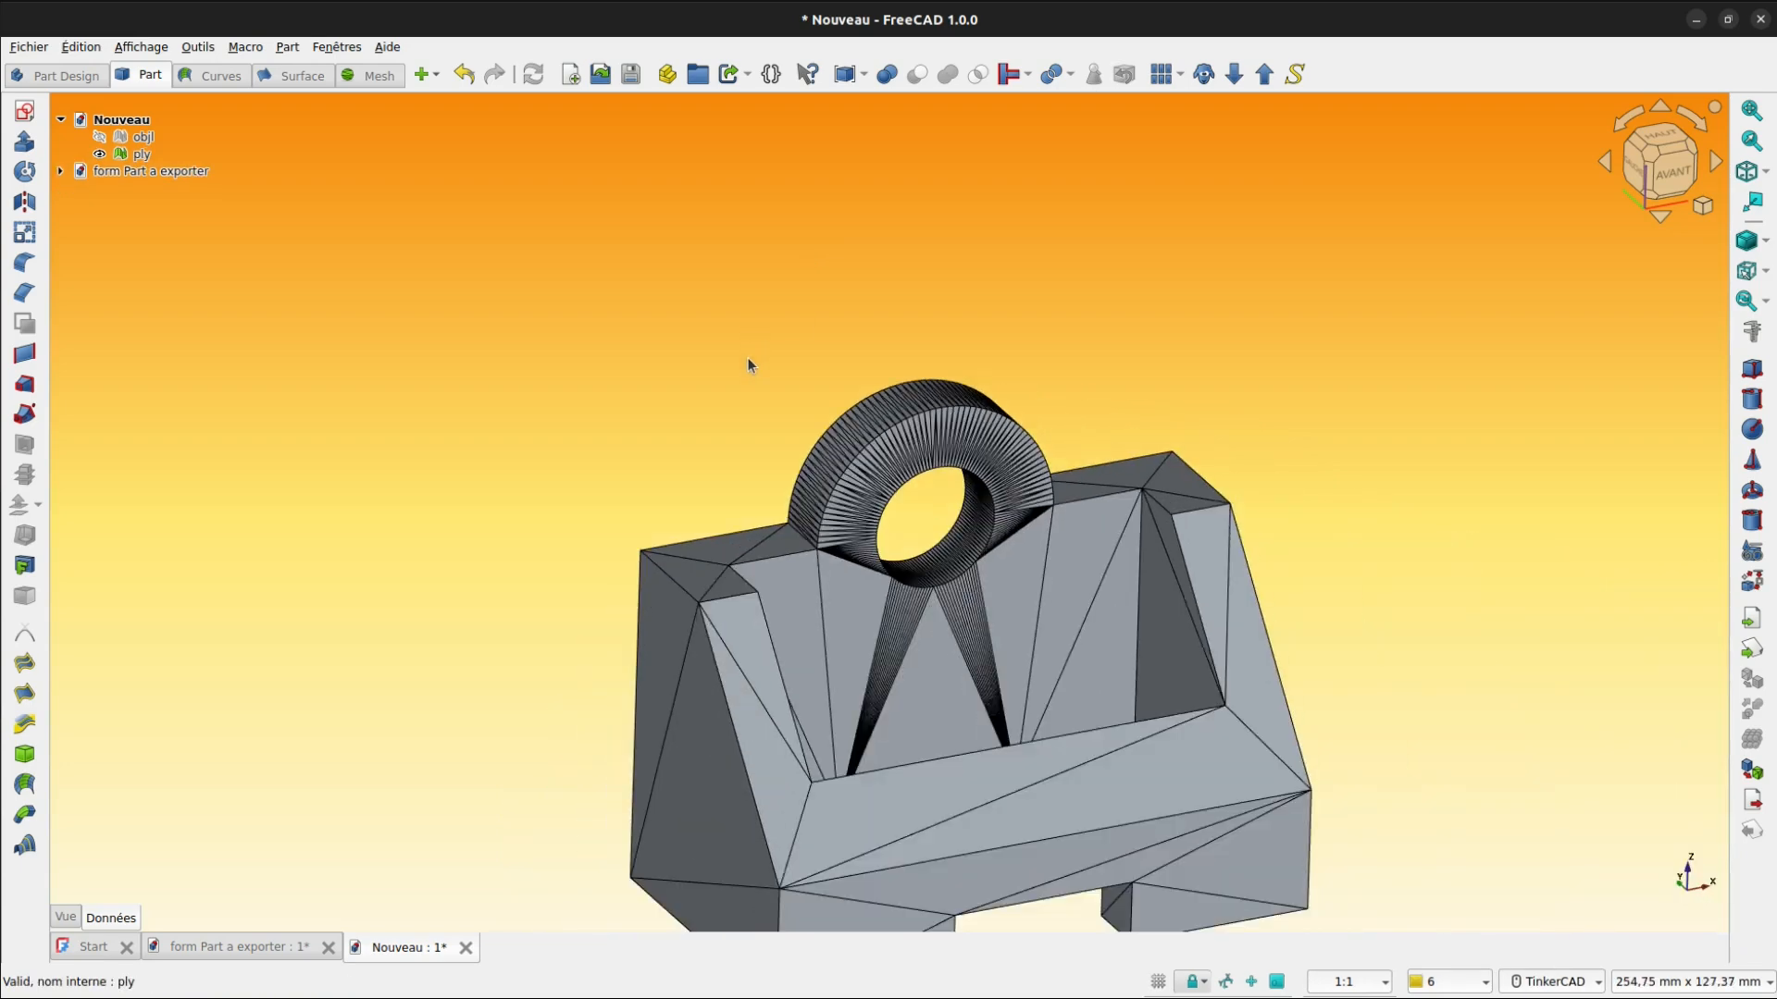
{"action": "middle_click_drag", "start_coordinate": [748, 381], "coordinate": [720, 338]}
{"action": "left_click", "coordinate": [156, 170]}
{"action": "left_click", "coordinate": [145, 155]}
{"action": "left_click", "coordinate": [145, 140]}
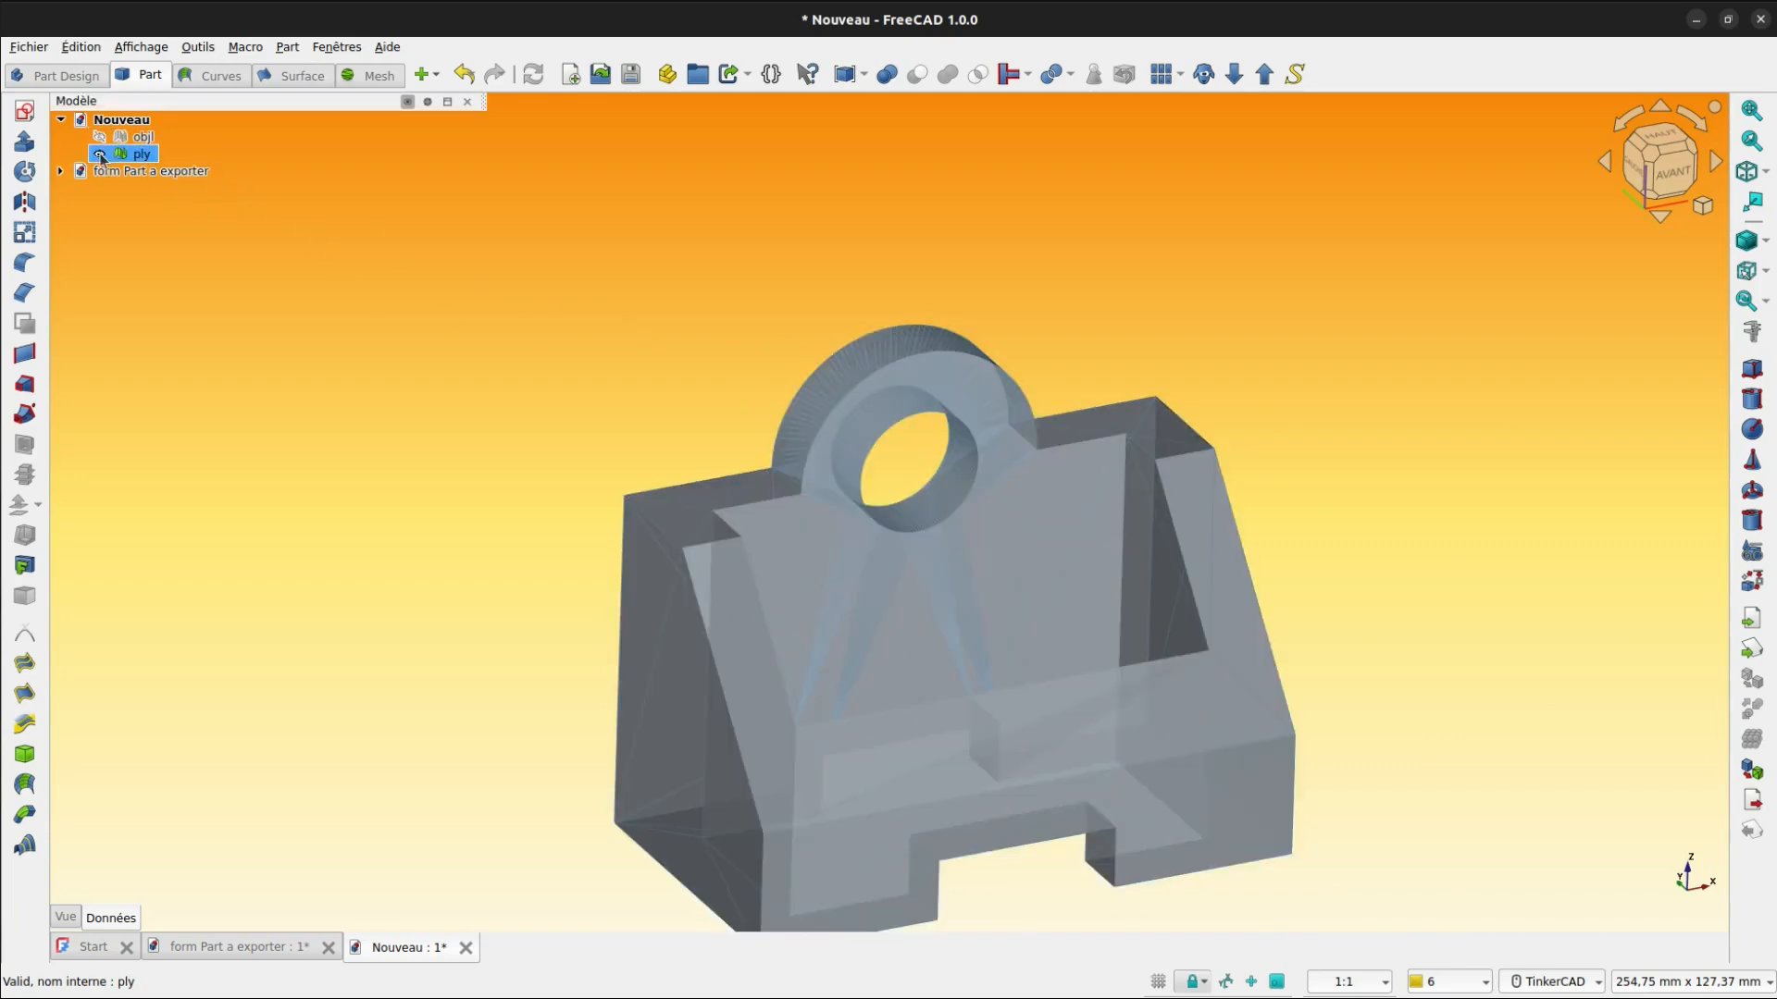
{"action": "left_click", "coordinate": [100, 155]}
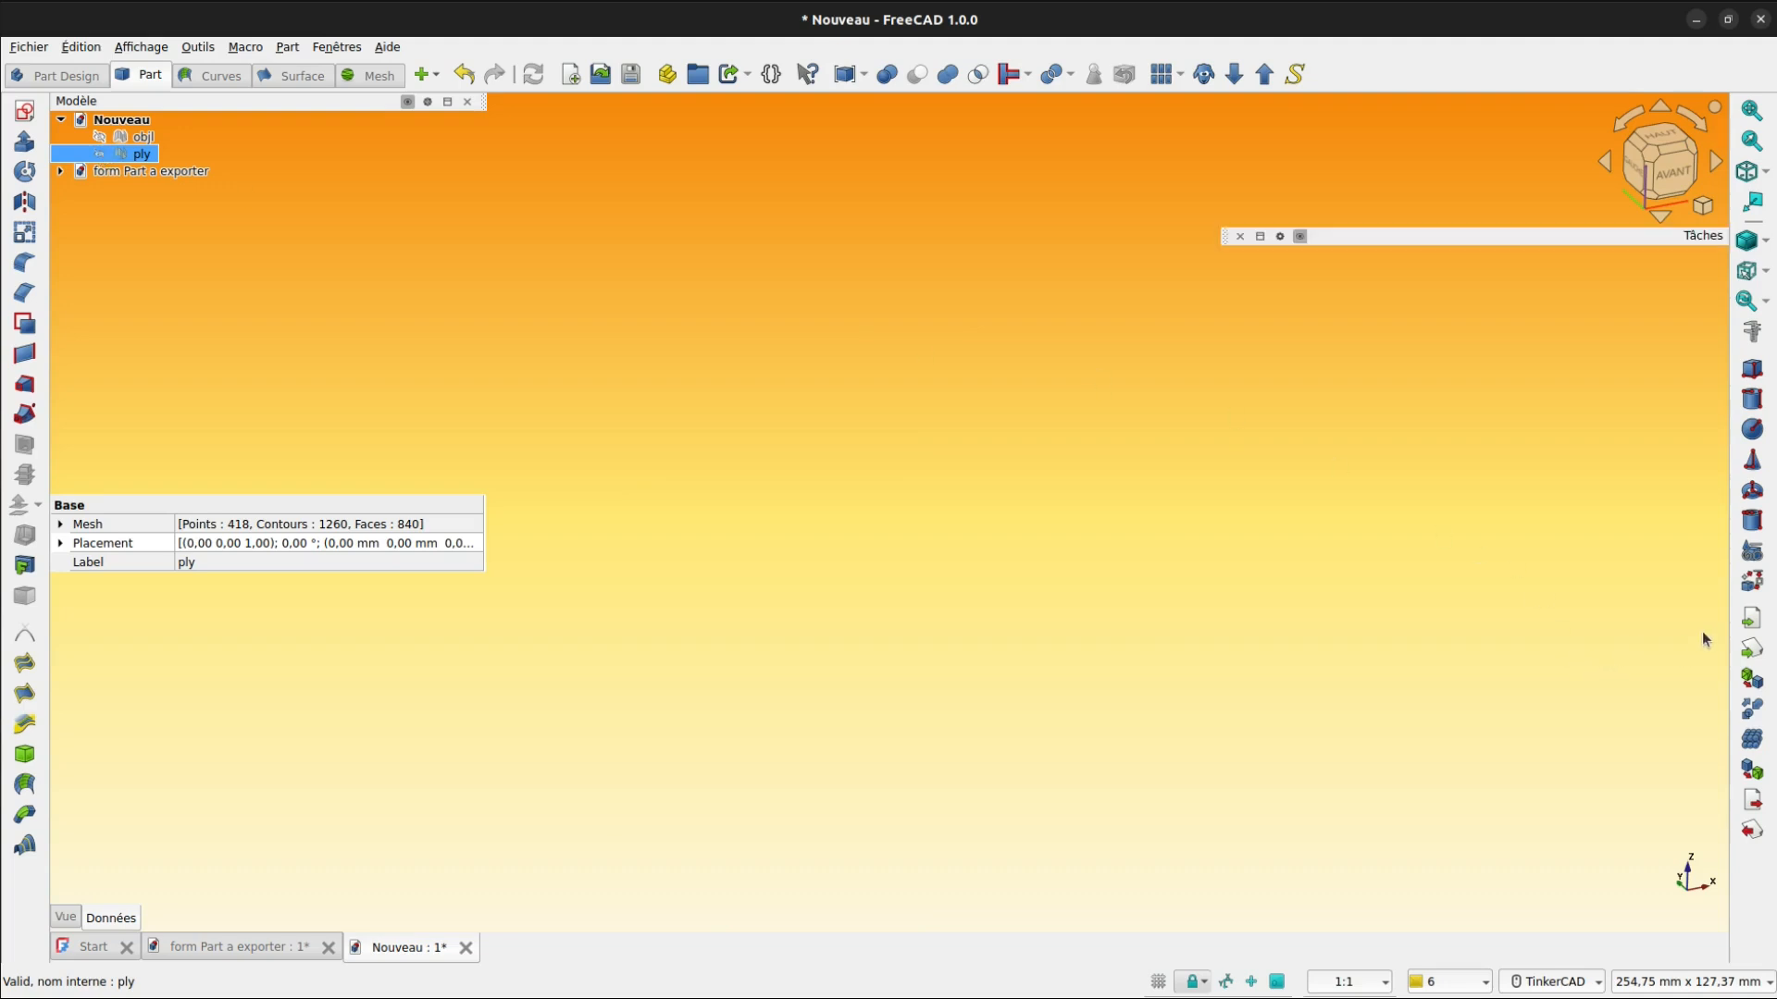
- Import the file part stl.stl into the Nouveau document
{"action": "left_click", "coordinate": [1749, 622]}
{"action": "left_click", "coordinate": [816, 372]}
{"action": "left_click", "coordinate": [752, 389]}
{"action": "left_click", "coordinate": [742, 406]}
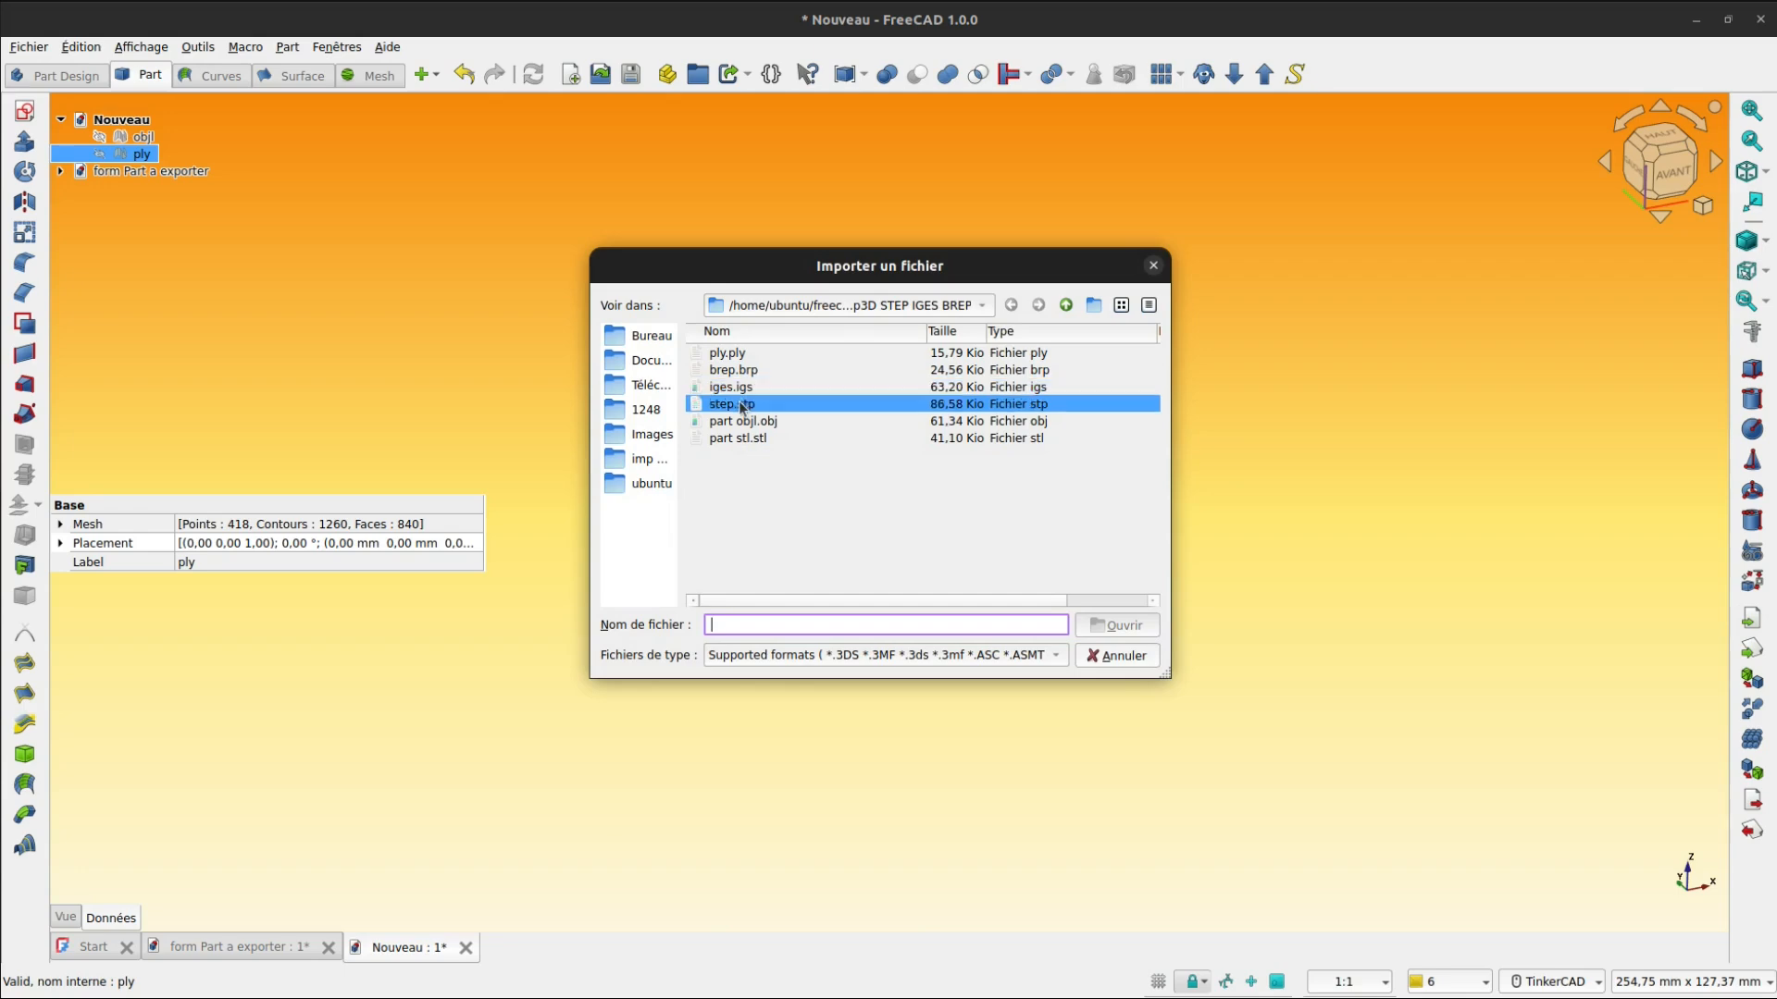
{"action": "left_click", "coordinate": [743, 422]}
{"action": "left_click", "coordinate": [738, 440]}
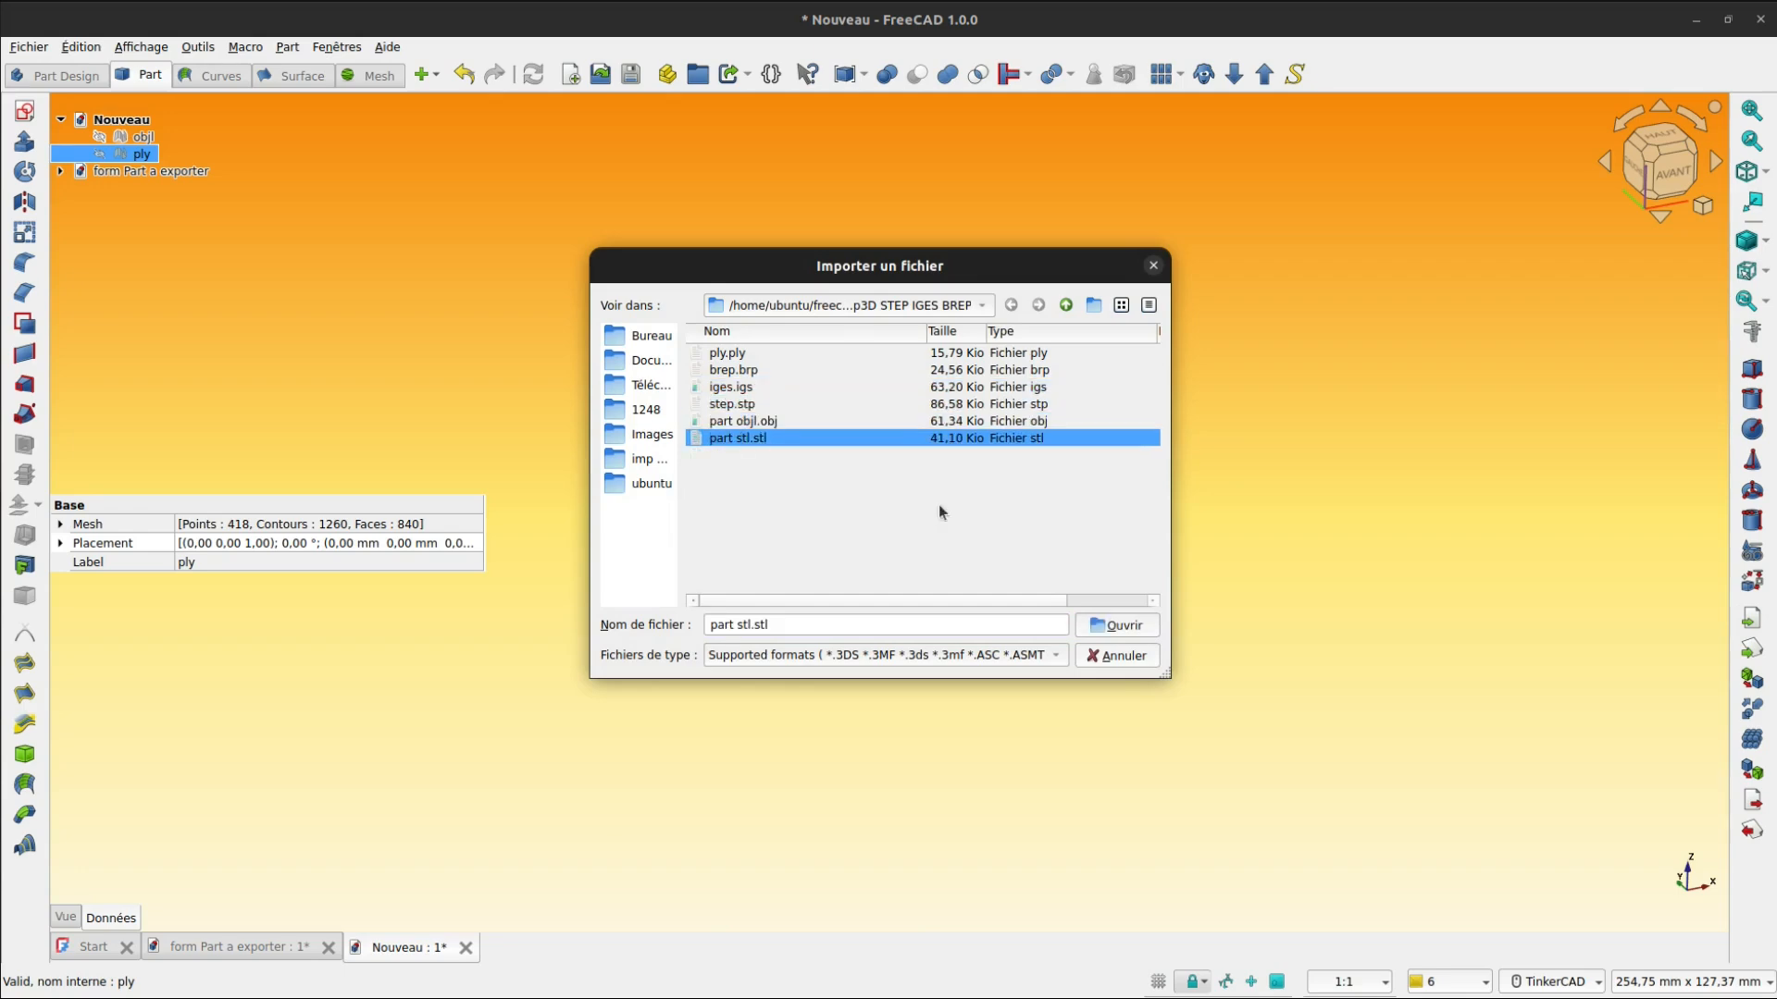
{"action": "left_click", "coordinate": [1103, 625]}
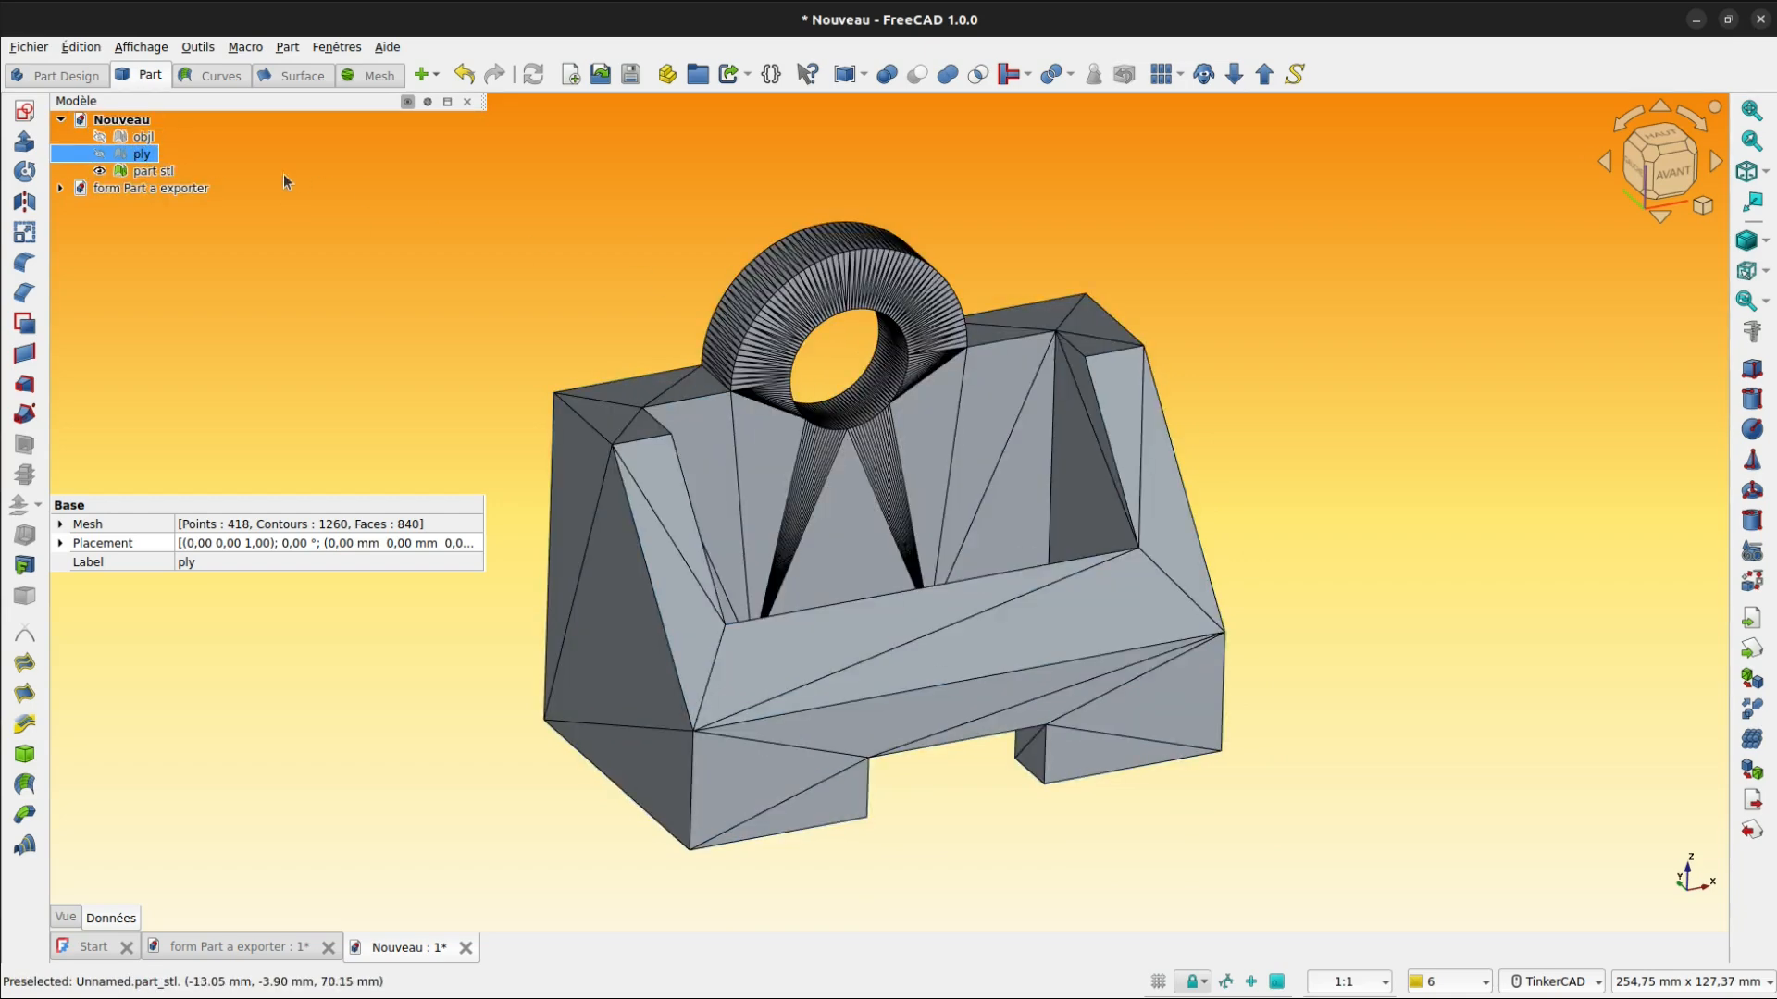
- Switch the model view to the wireframe display style to inspect the imported part stl mesh
{"action": "left_click", "coordinate": [163, 170]}
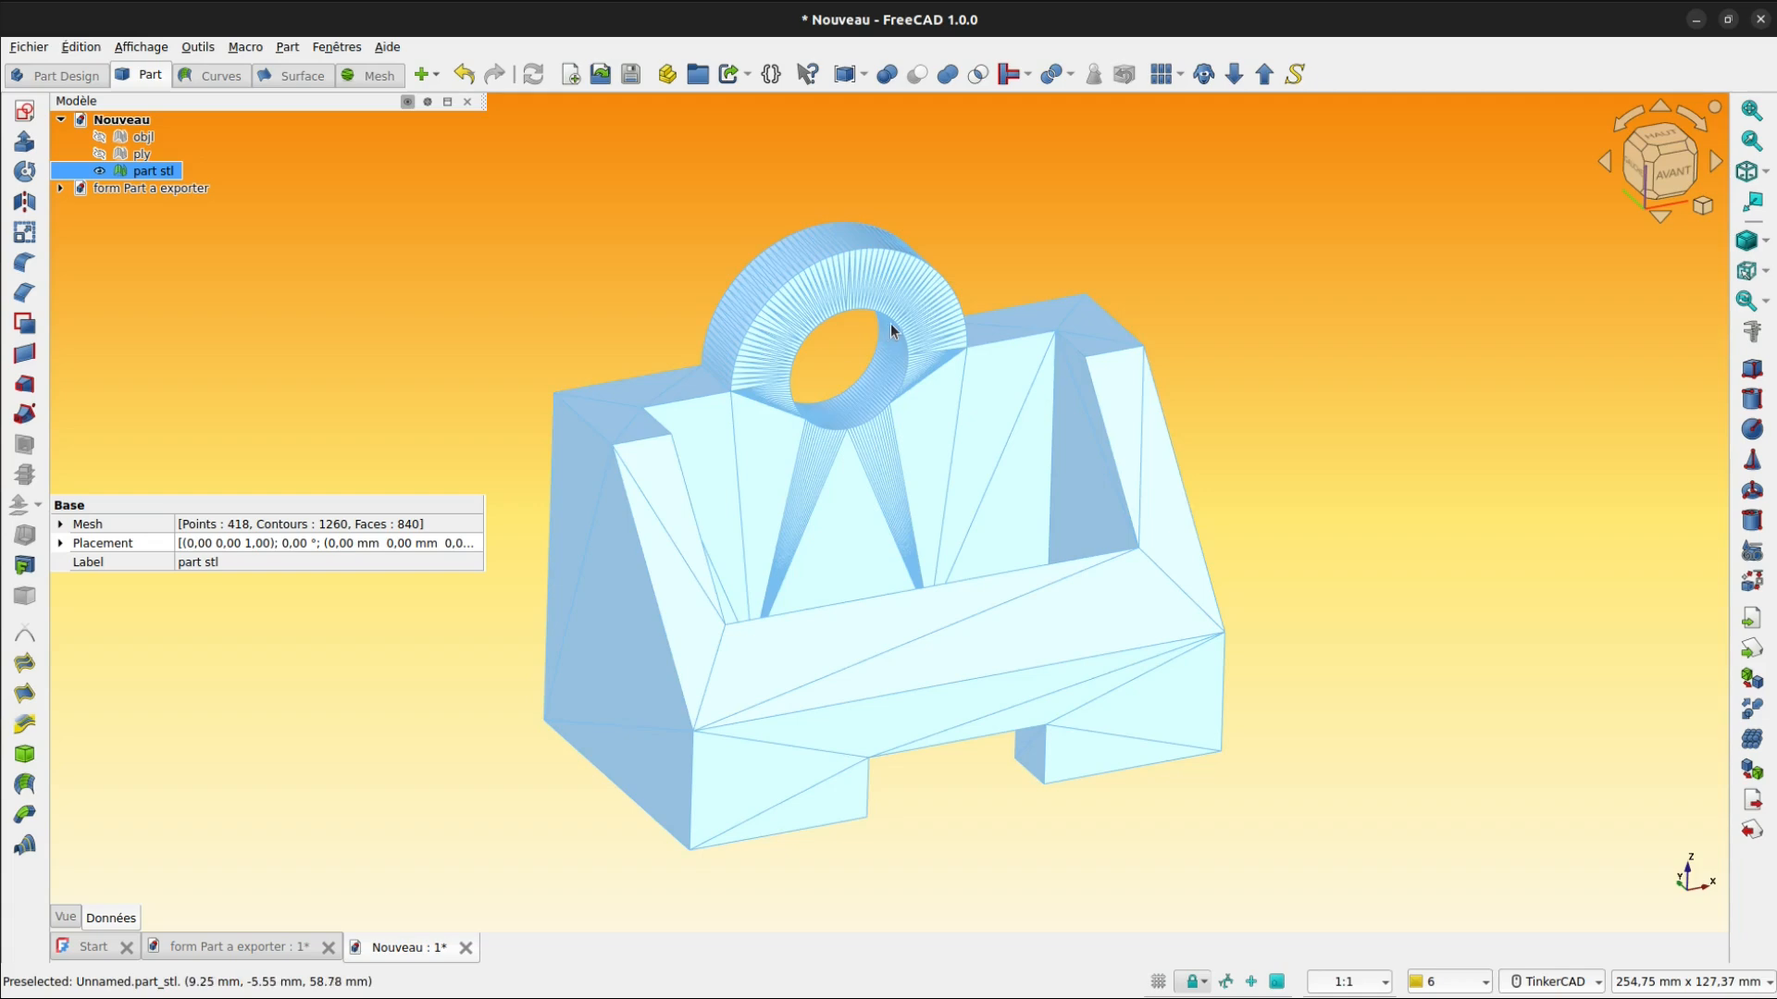
{"action": "left_click", "coordinate": [1768, 256]}
{"action": "left_click", "coordinate": [1673, 283]}
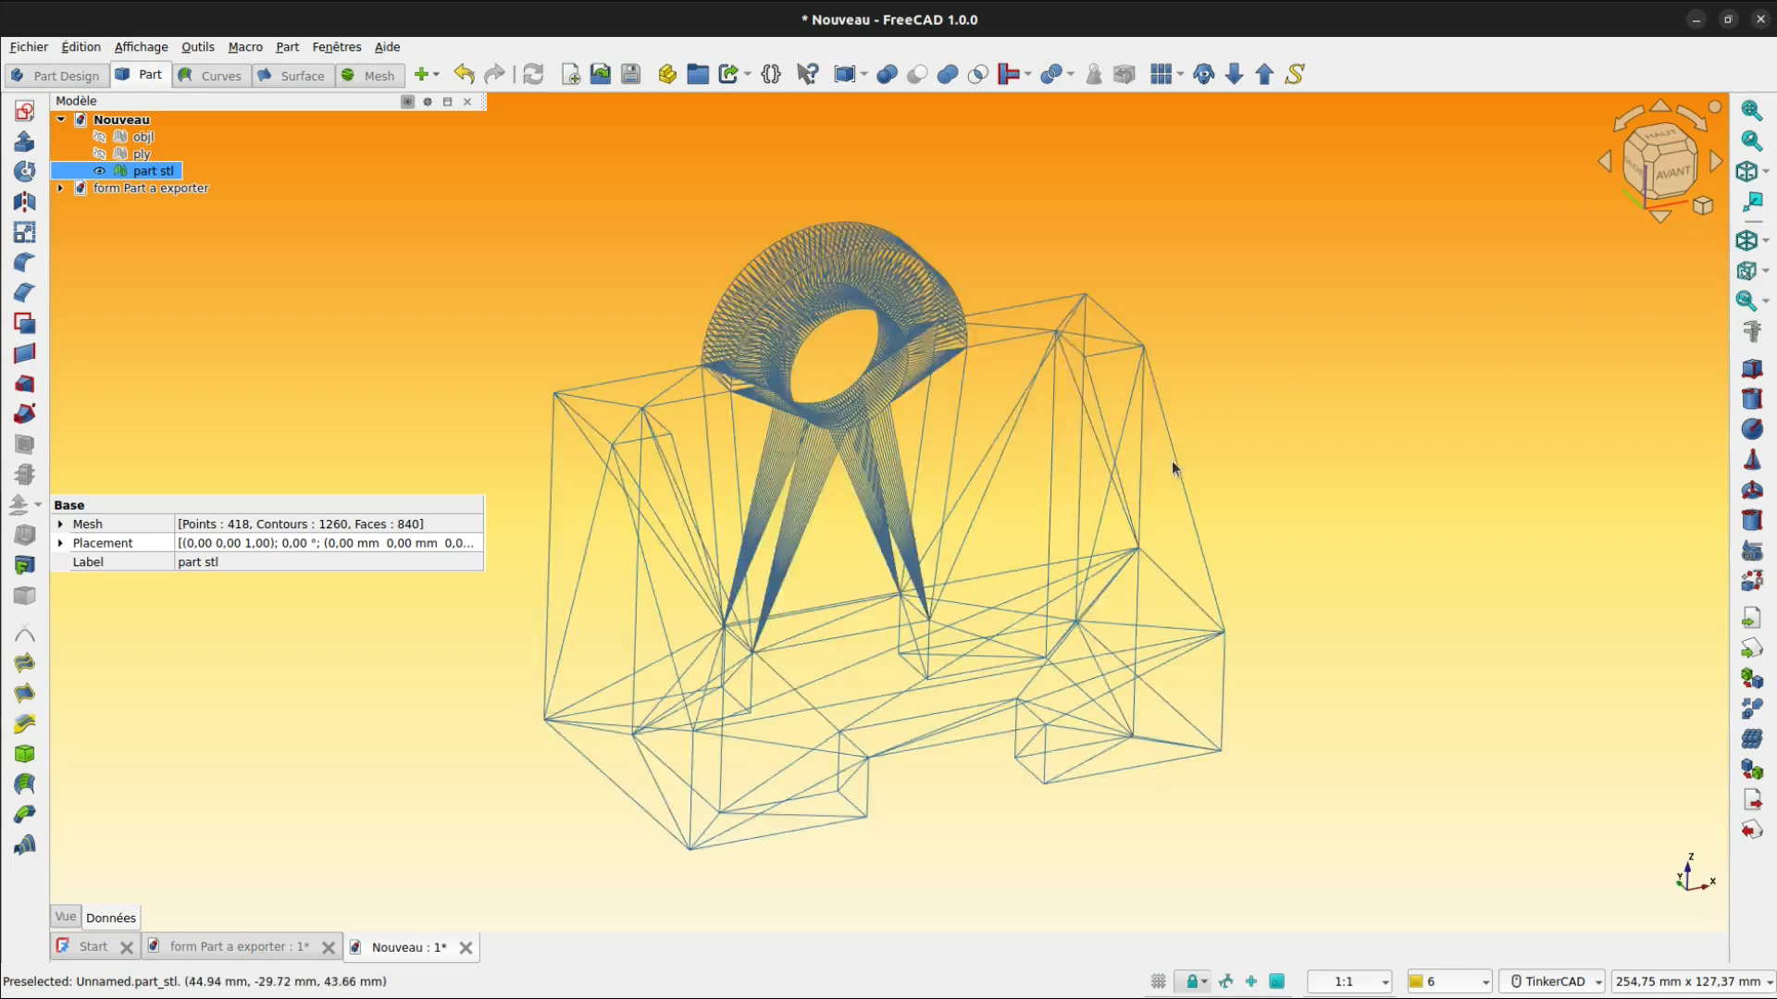
{"action": "left_click", "coordinate": [1125, 191]}
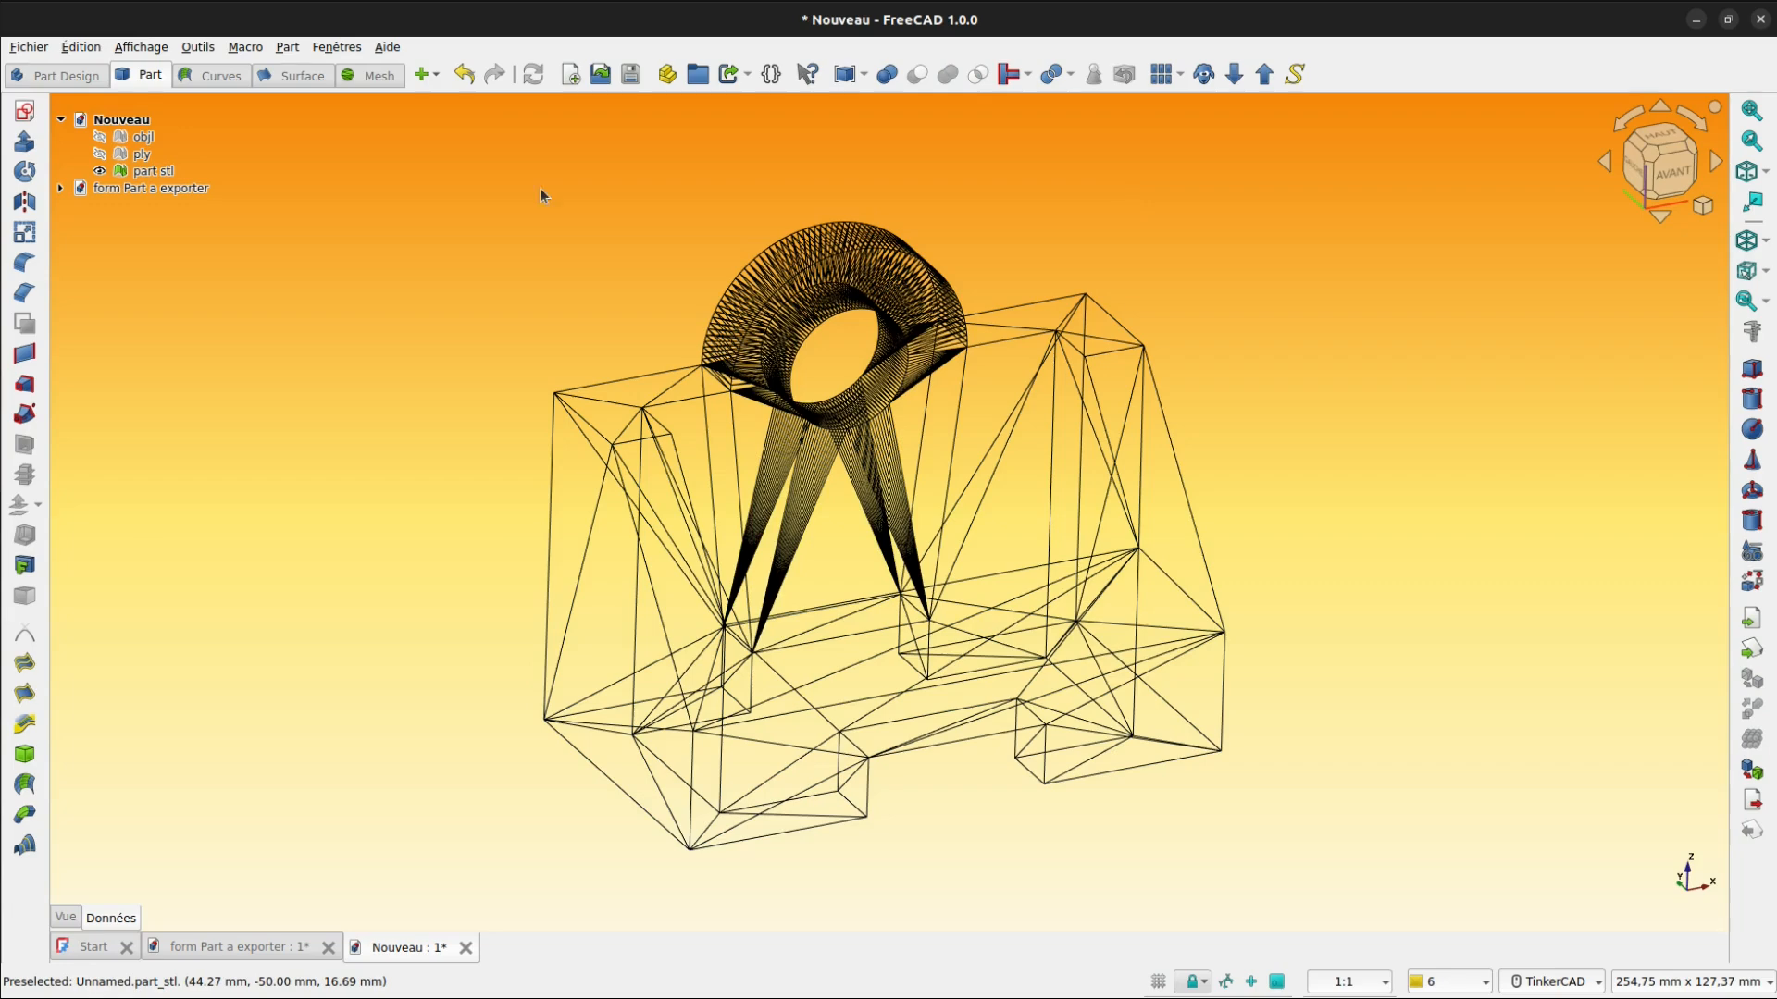
{"action": "left_click", "coordinate": [1754, 617]}
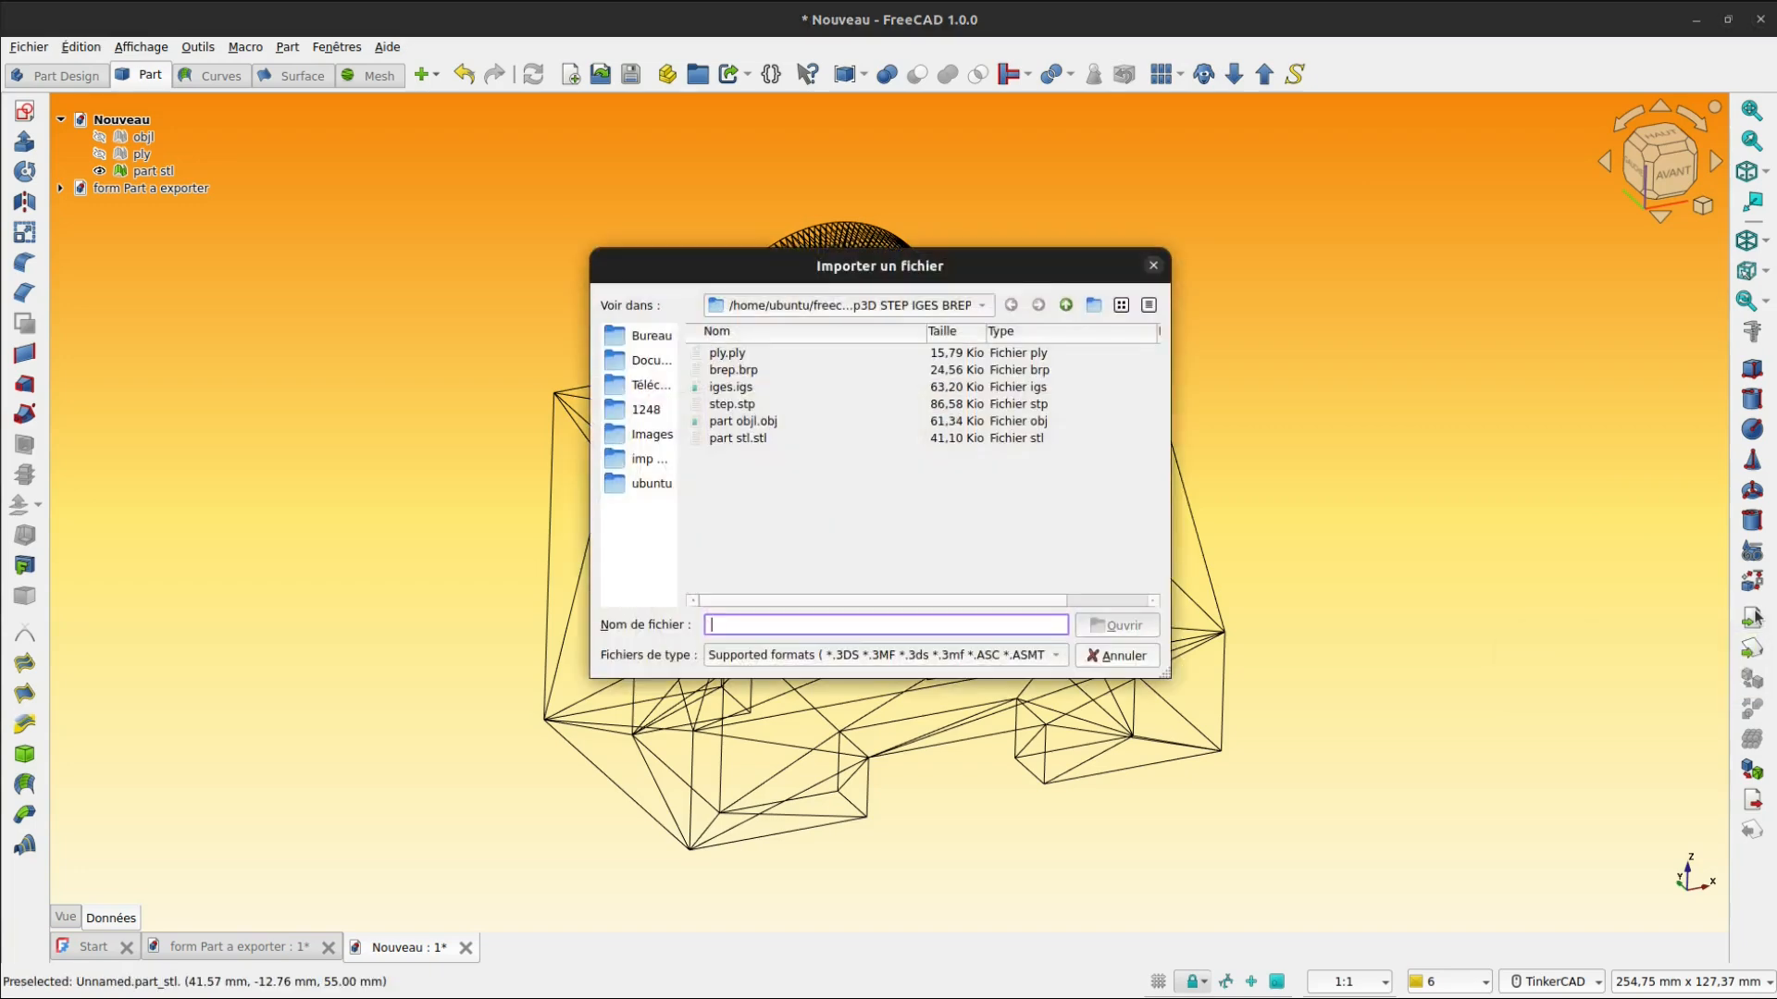
{"action": "left_click", "coordinate": [1153, 266]}
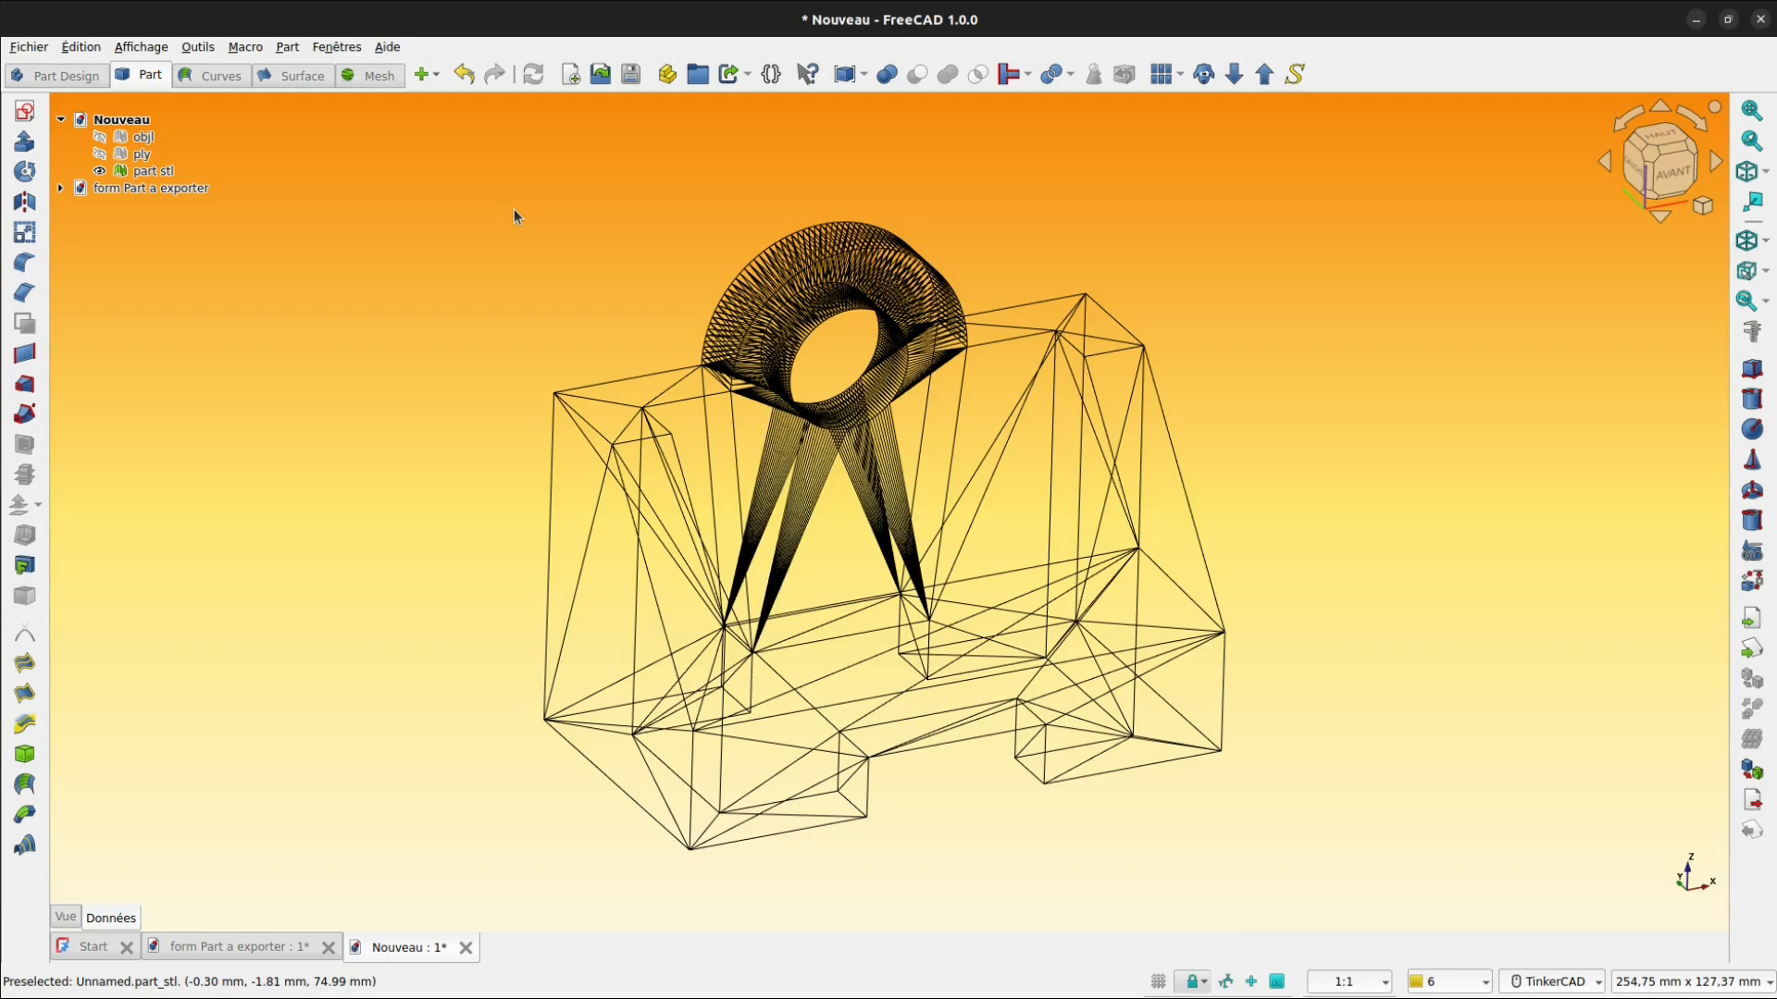
{"action": "key", "text": "ctrl+i"}
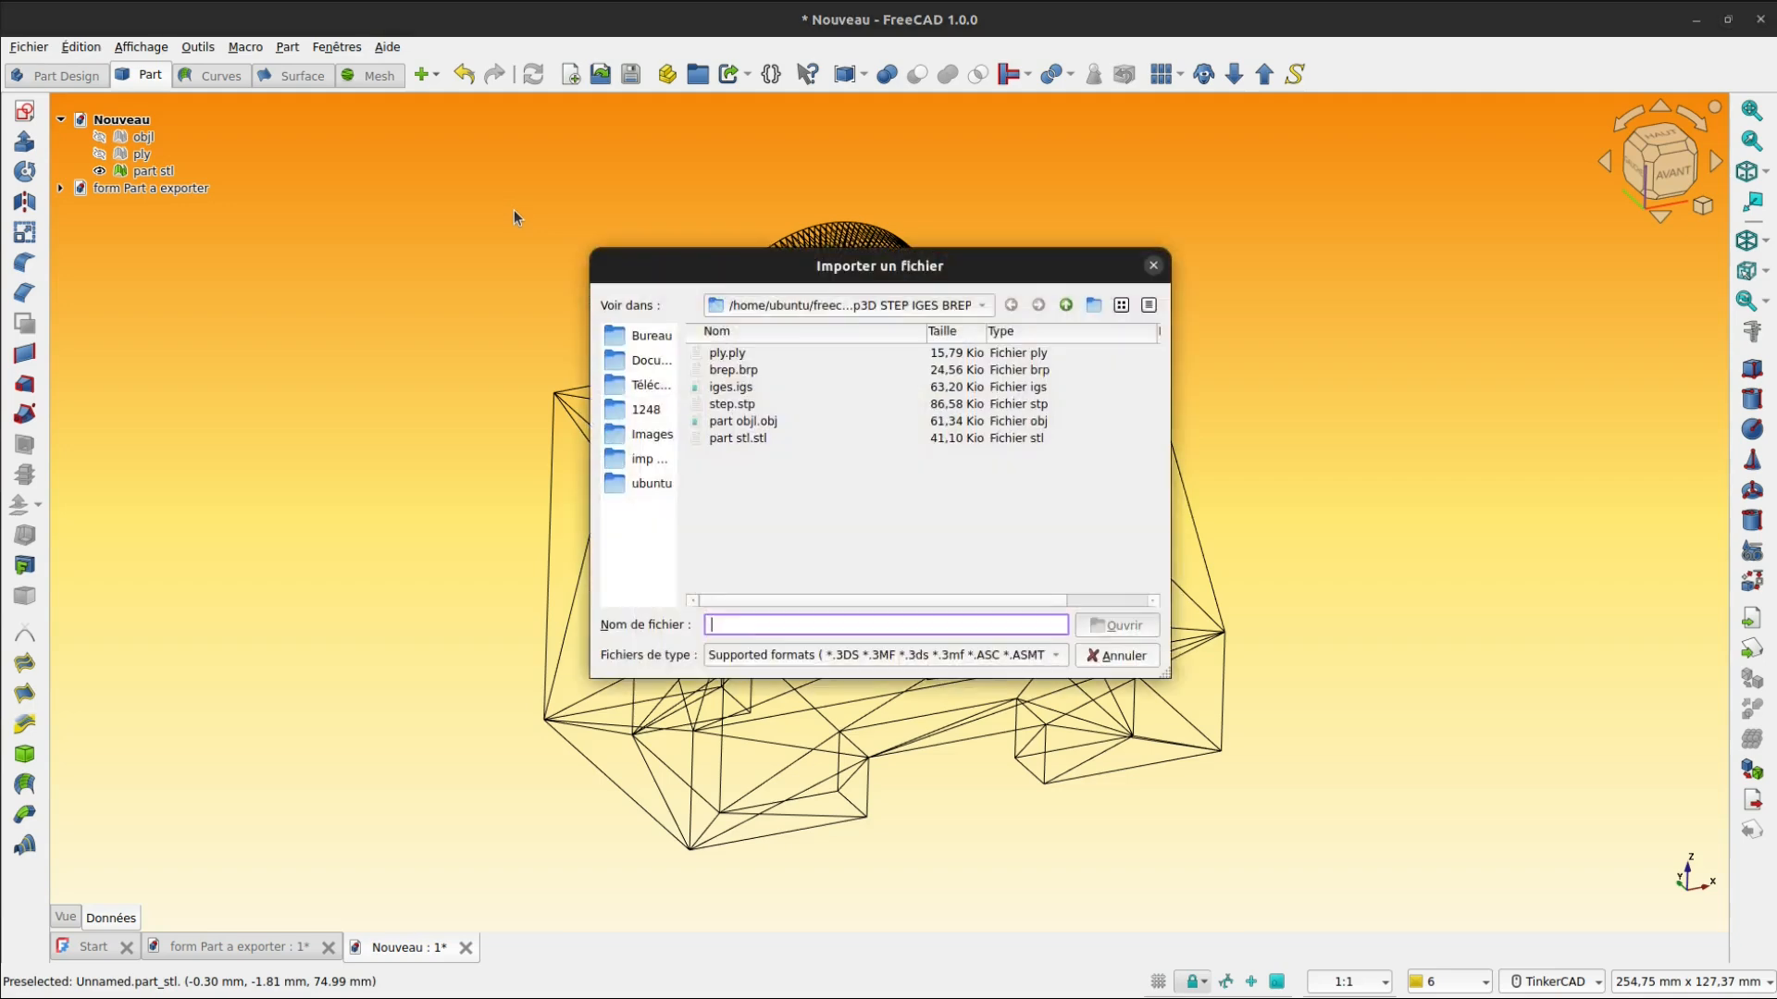
{"action": "left_click", "coordinate": [1140, 660]}
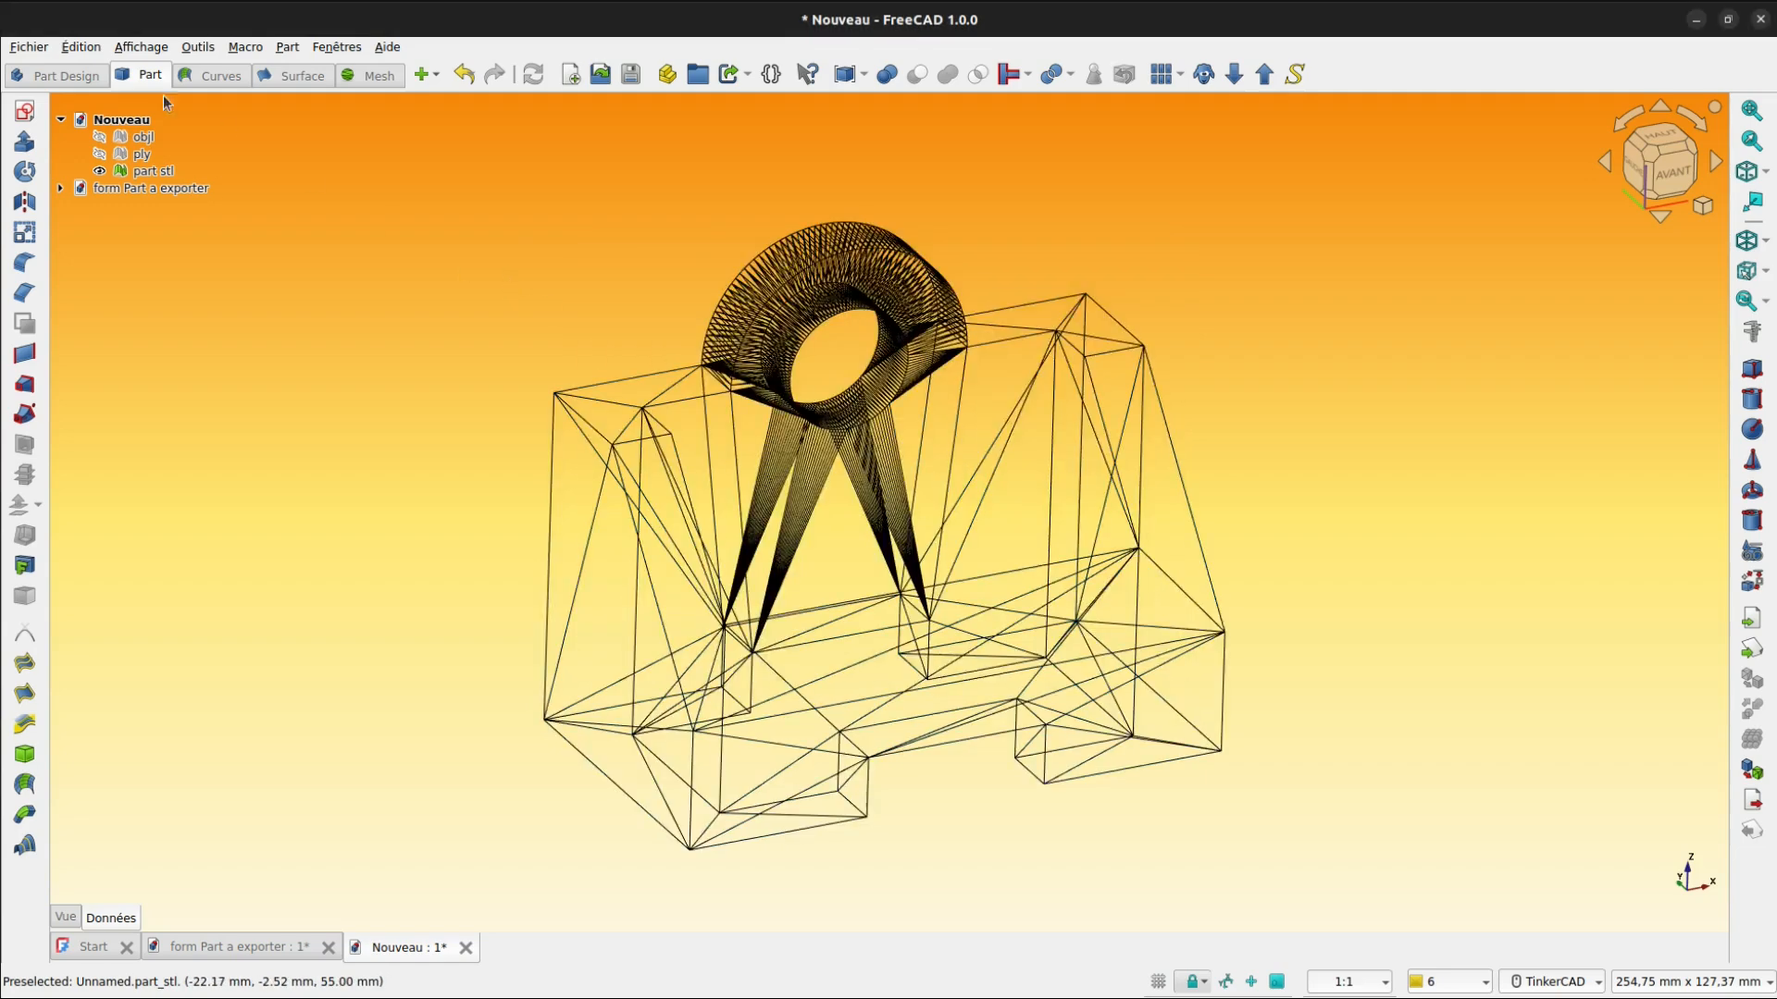
{"action": "left_click", "coordinate": [37, 47]}
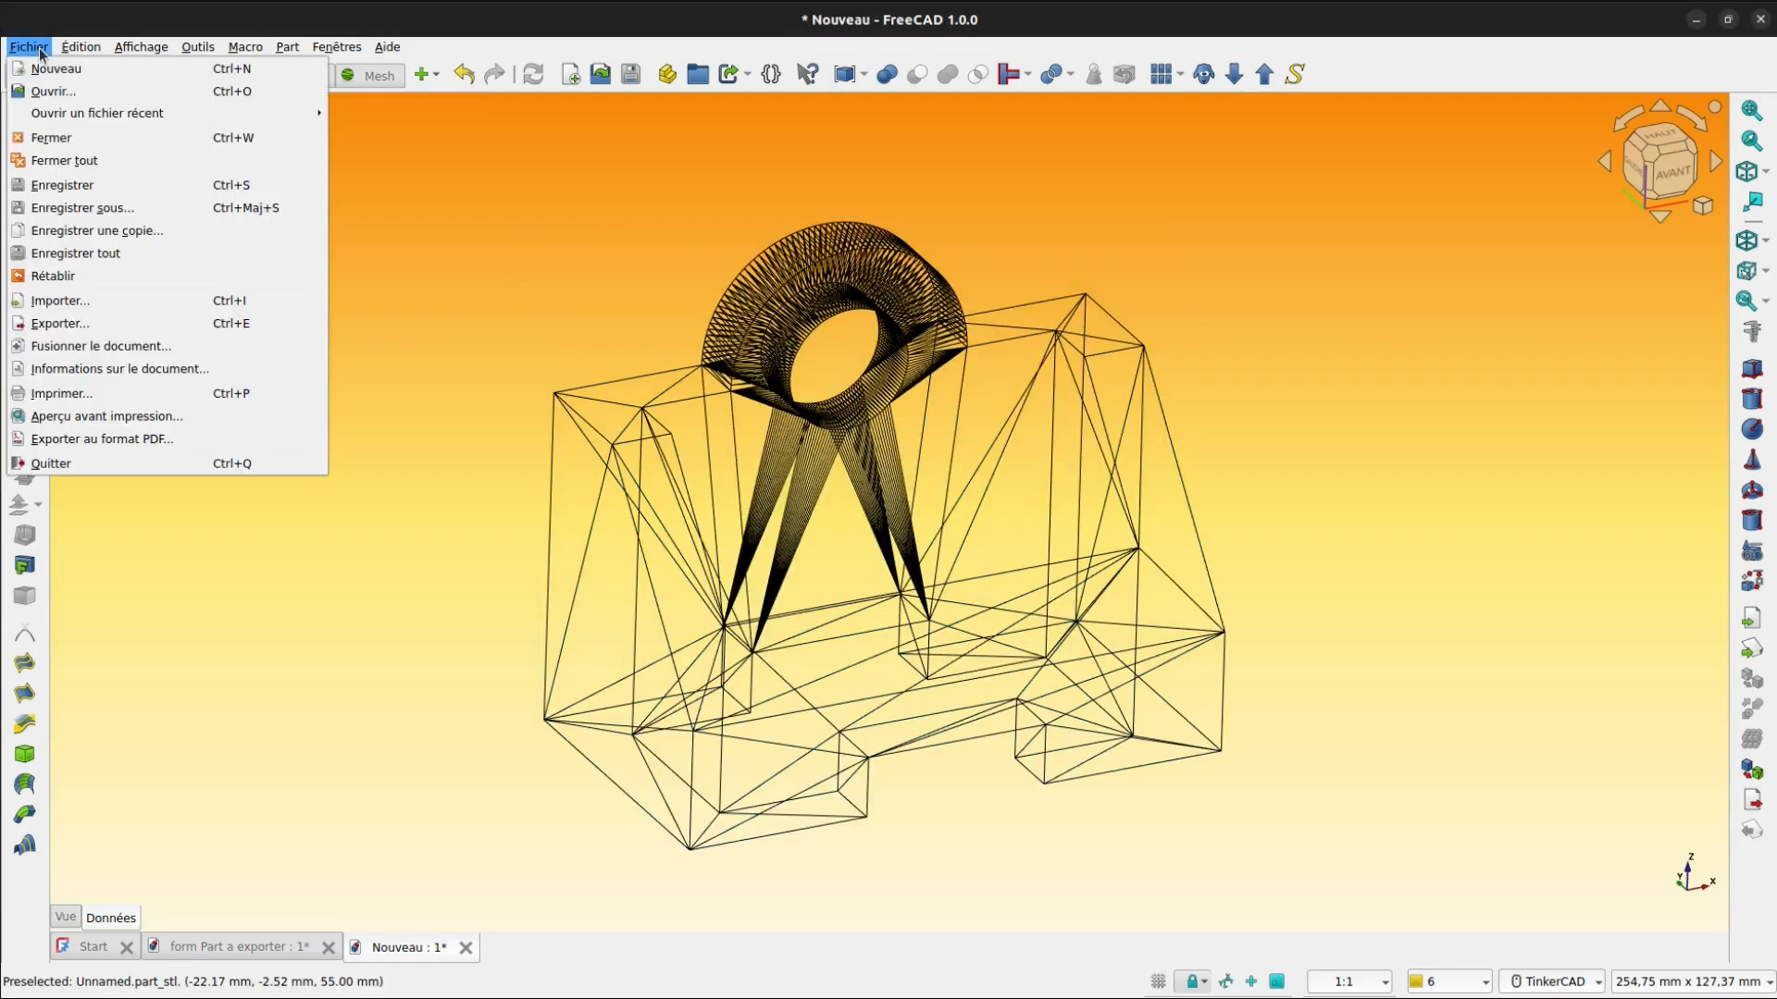
{"action": "left_click", "coordinate": [94, 307]}
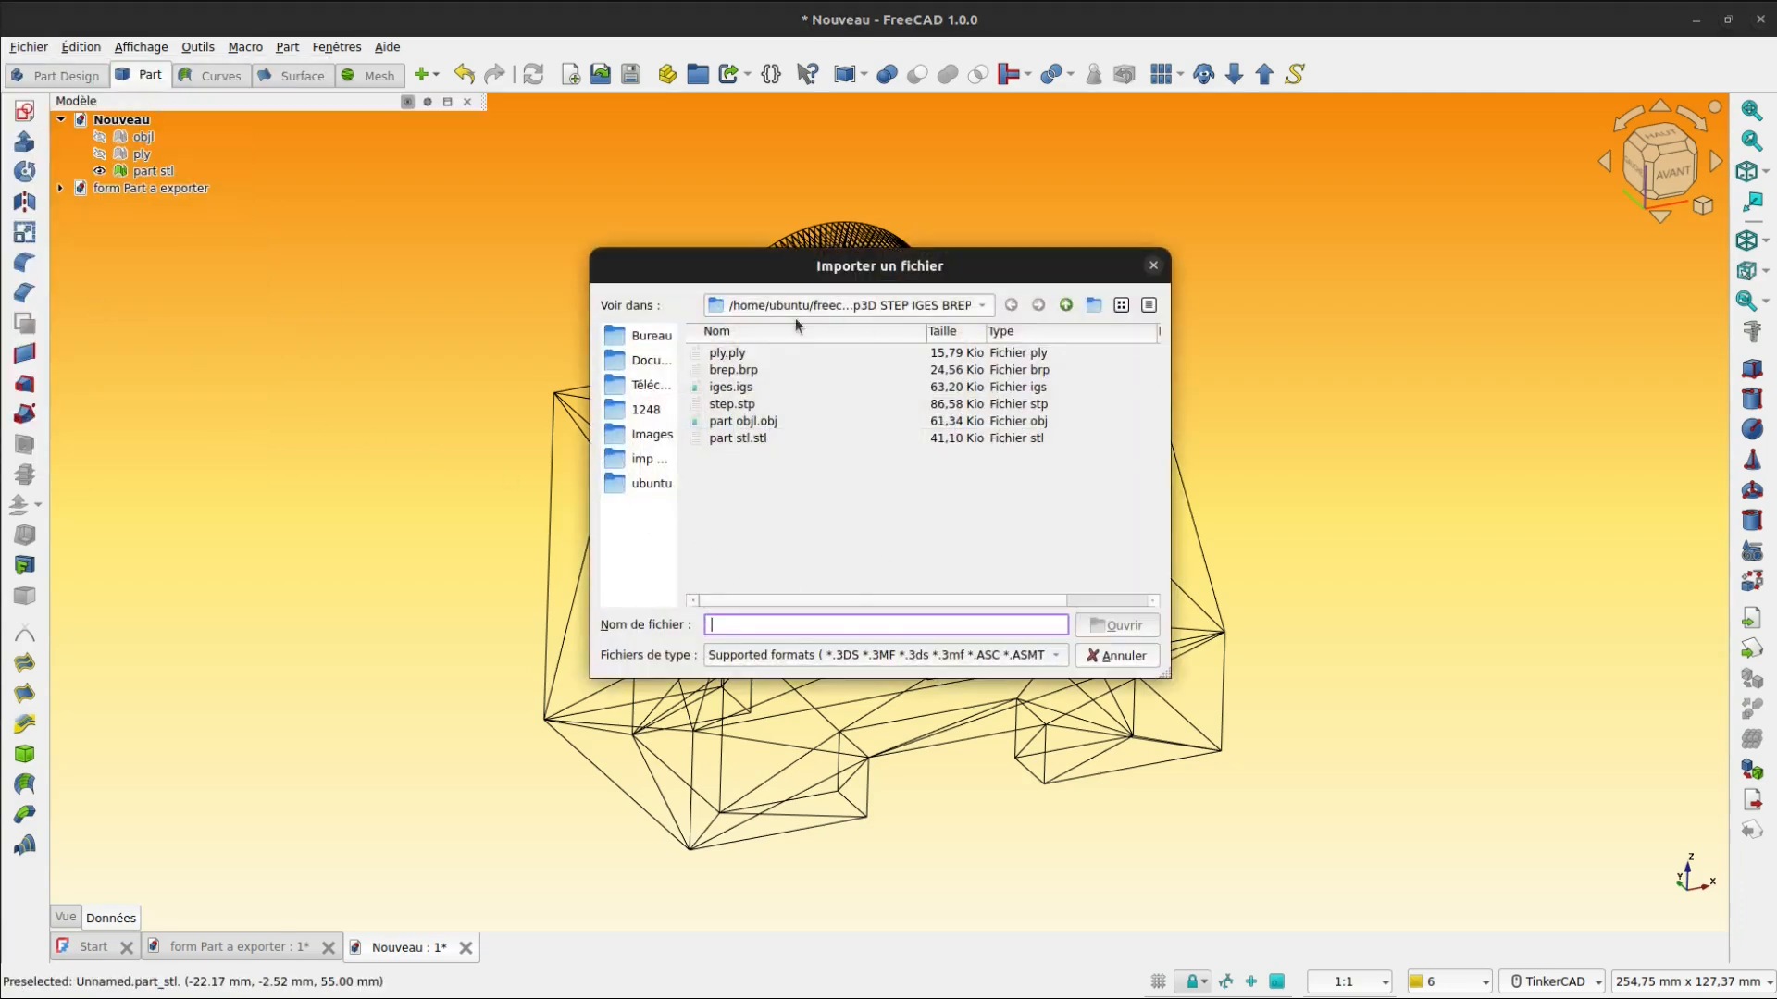
{"action": "left_click", "coordinate": [1108, 658]}
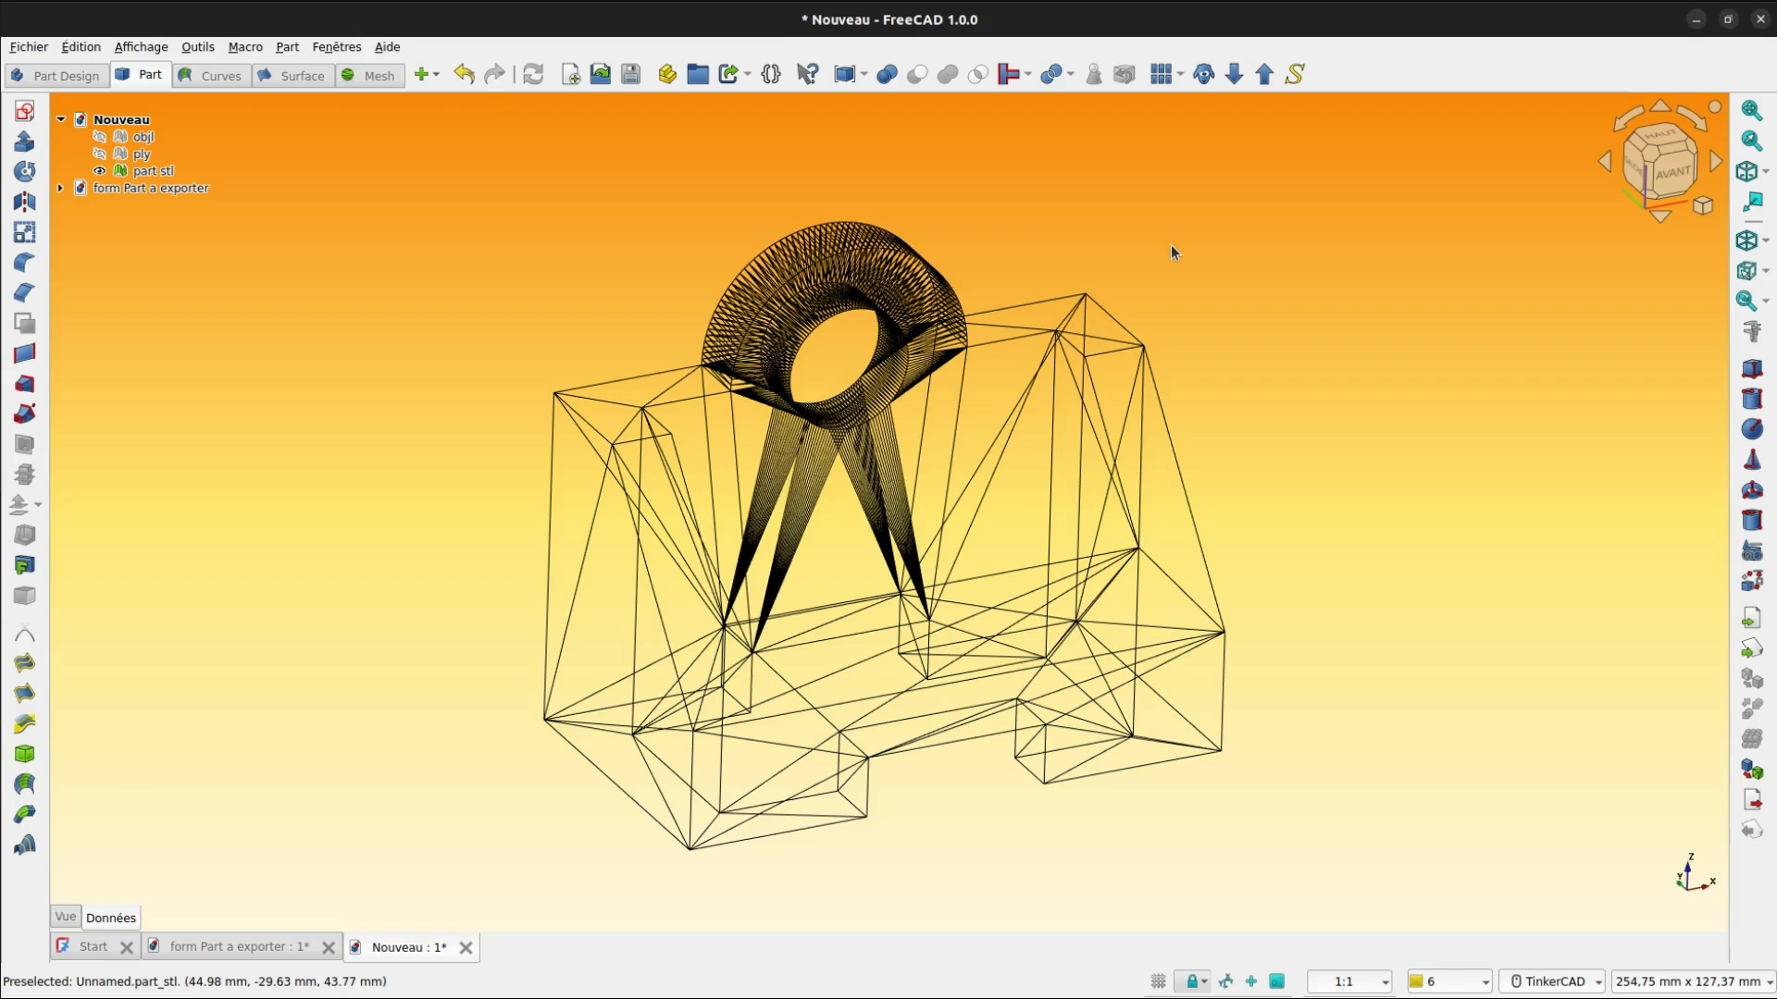
- Rename the imported mesh as stl and create a shape from it, with shape recomposition enabled at a tolerance of 0.10
{"action": "left_click", "coordinate": [151, 175]}
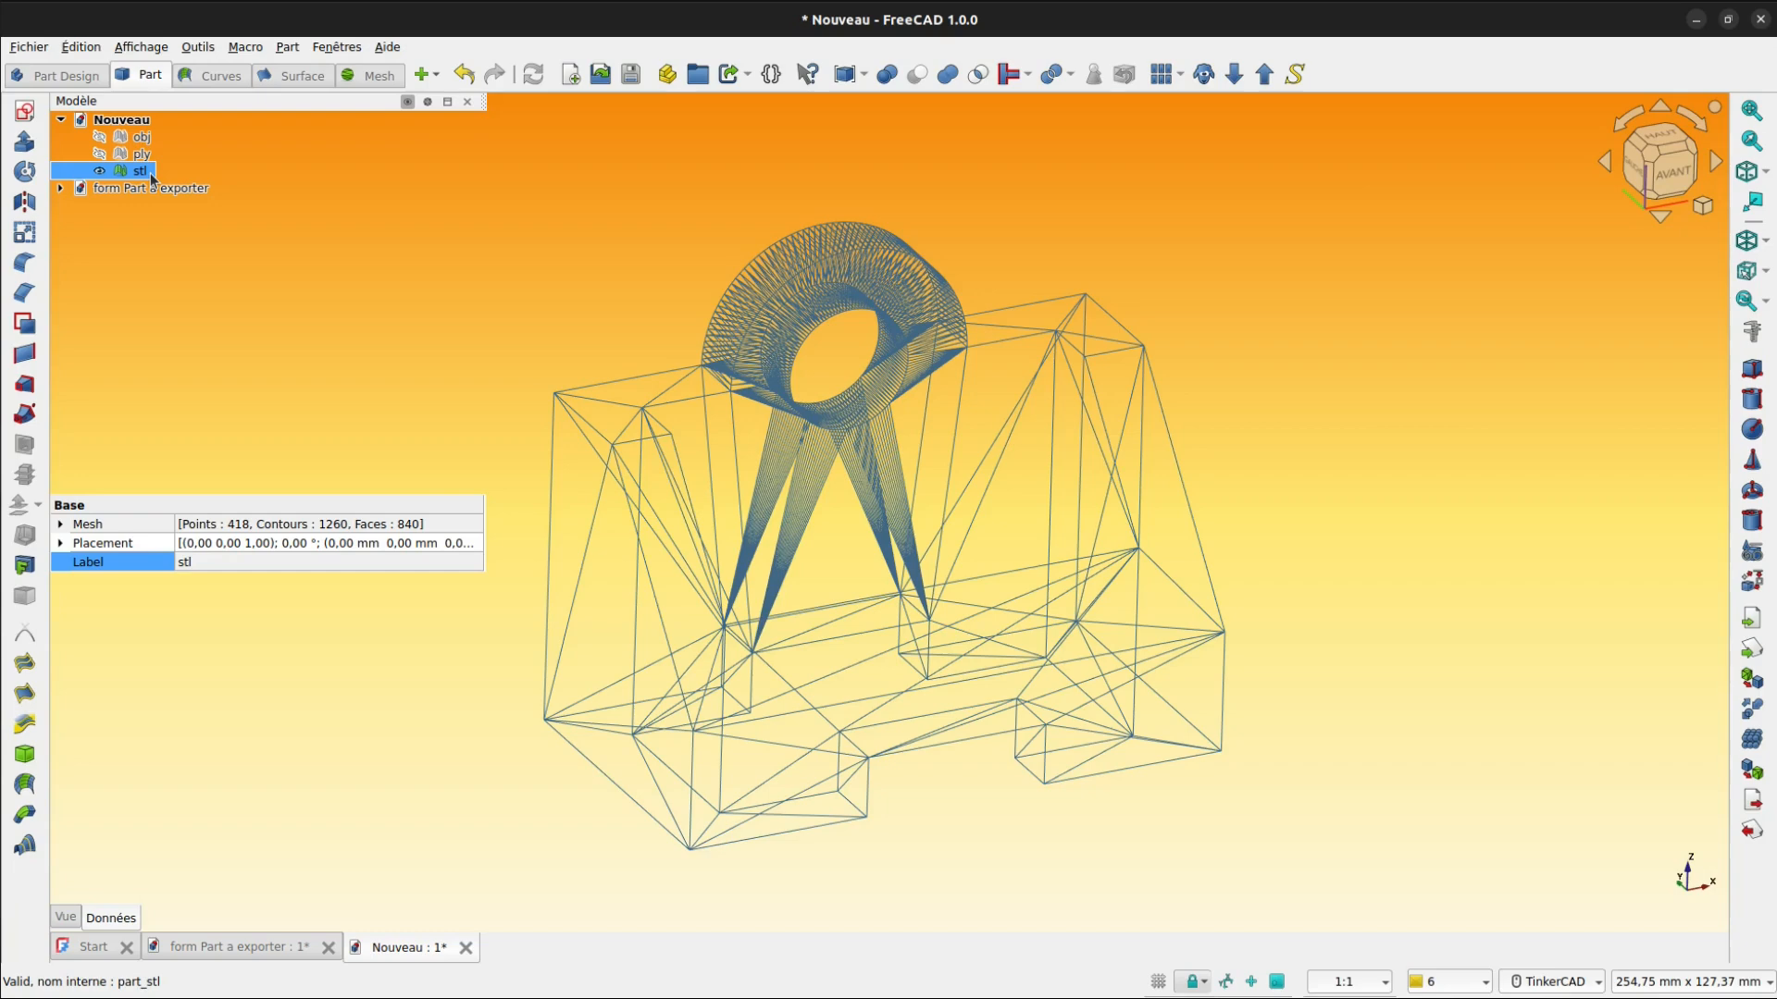
{"action": "left_click", "coordinate": [1752, 682]}
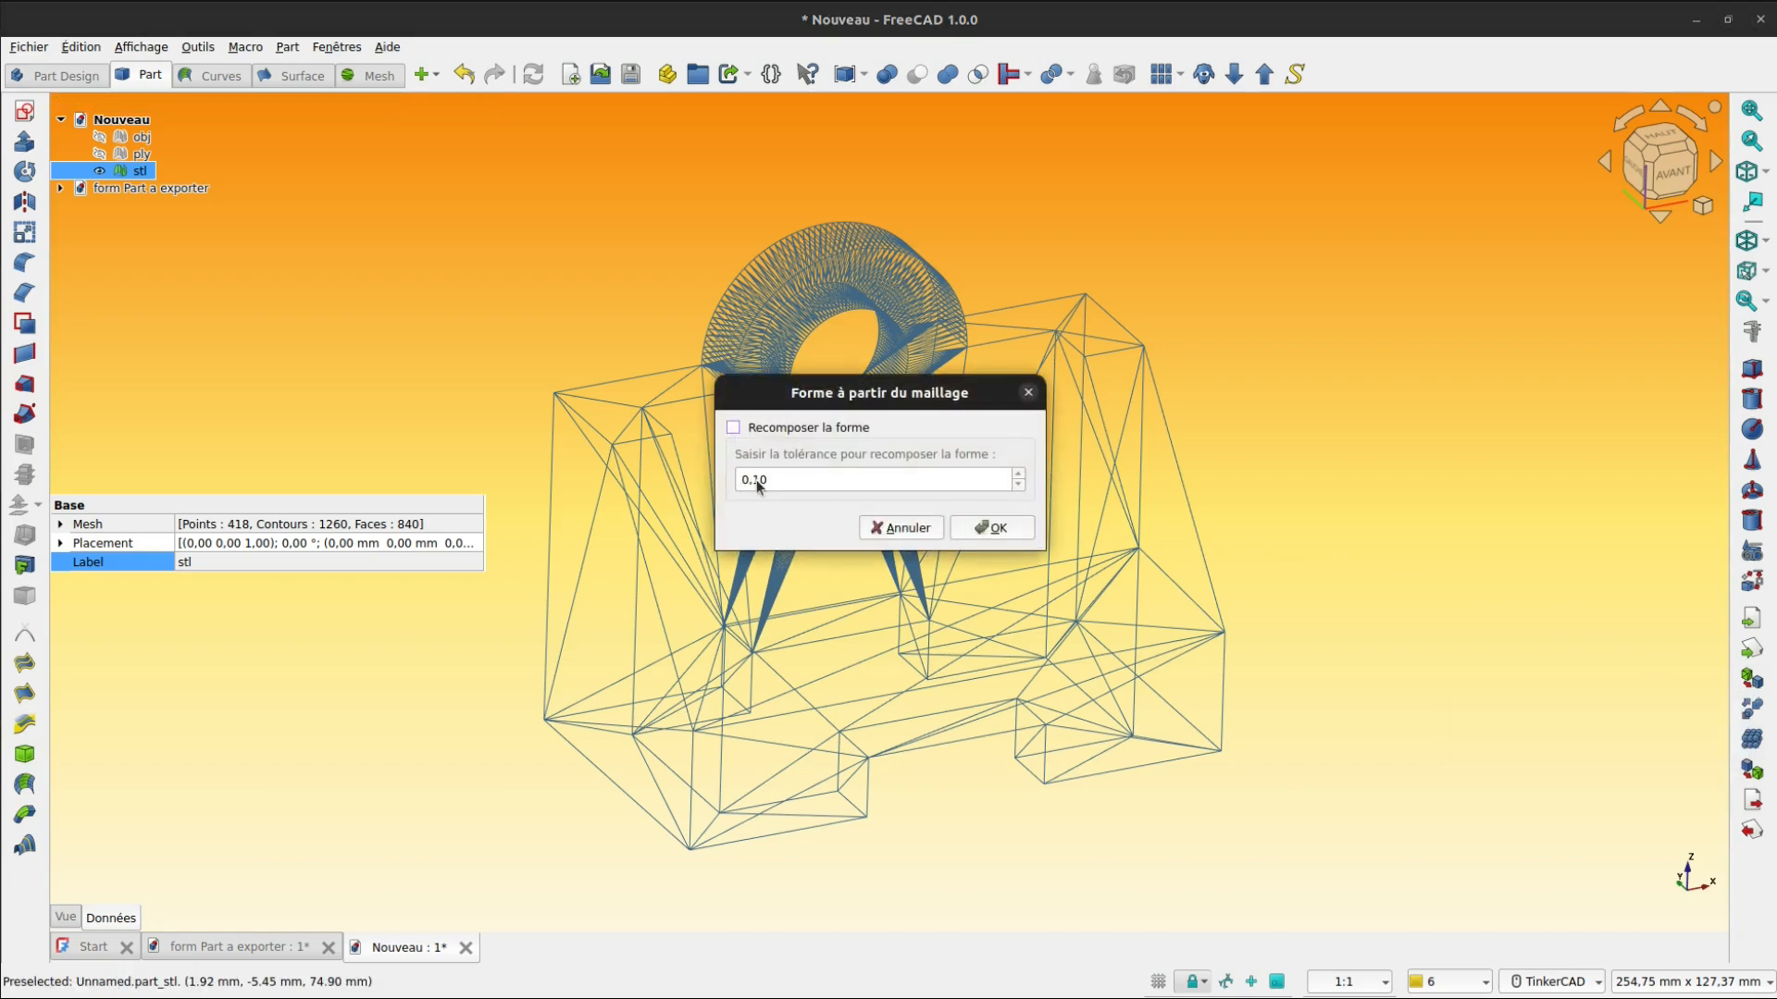
{"action": "left_click", "coordinate": [741, 435]}
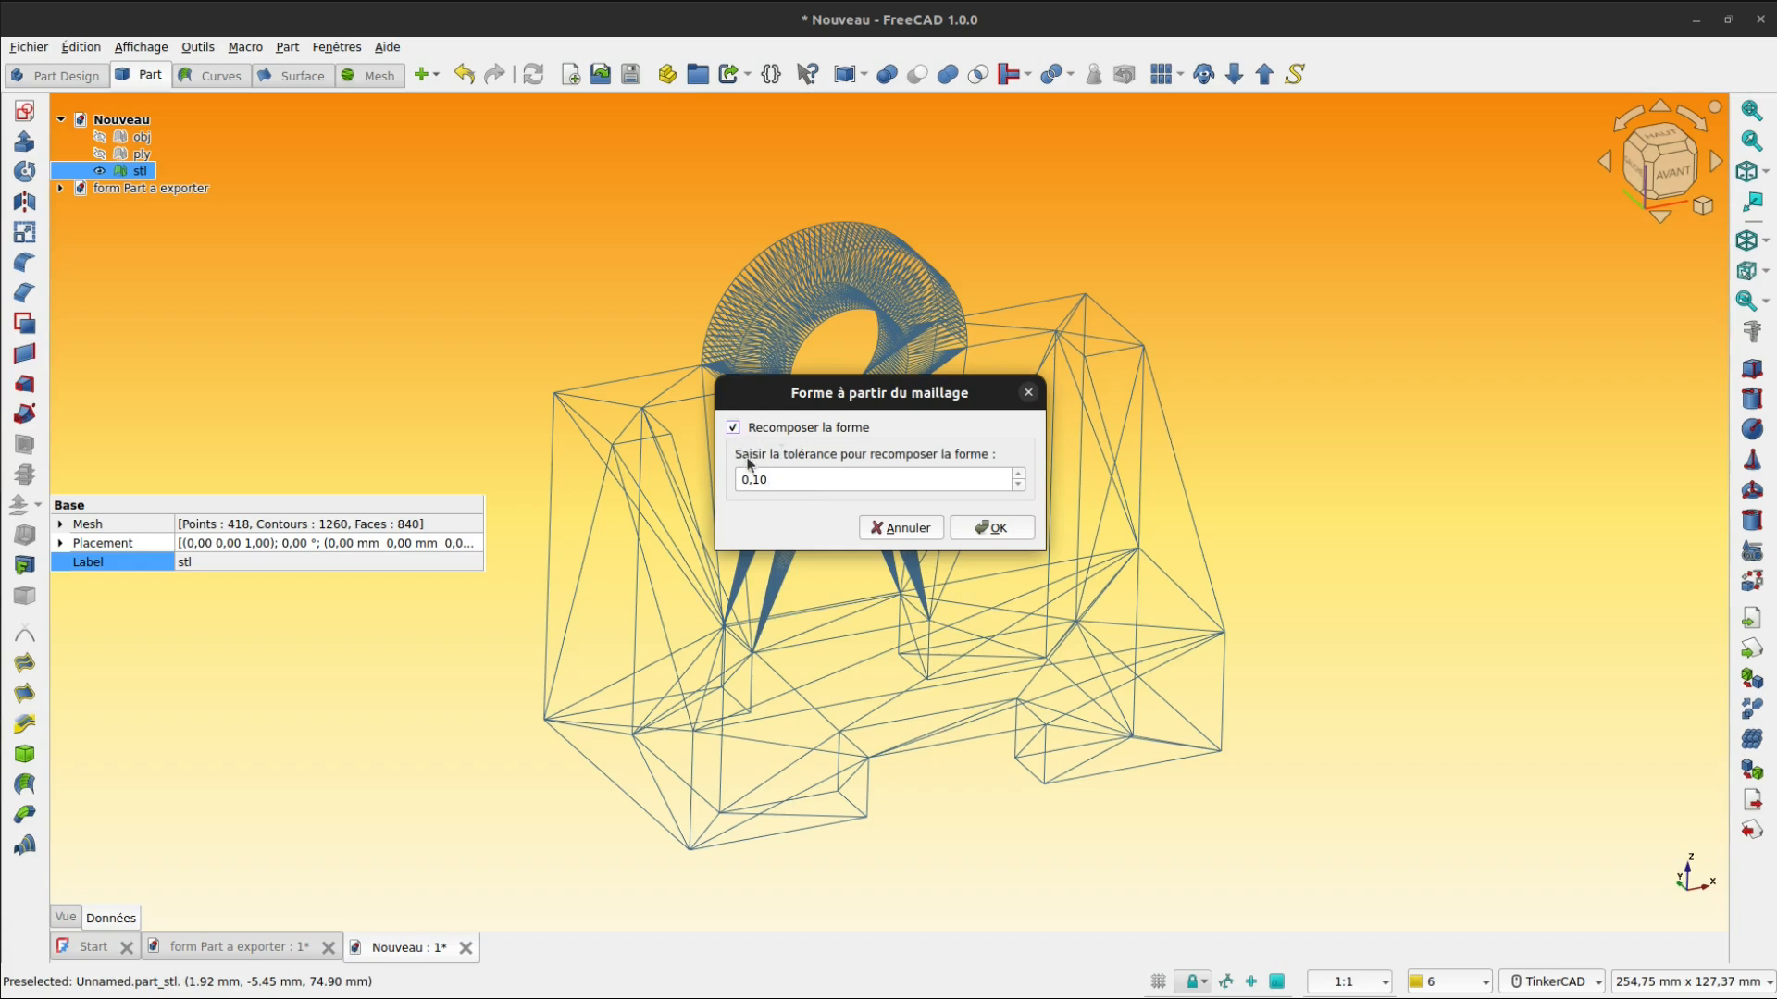
{"action": "left_click", "coordinate": [997, 529]}
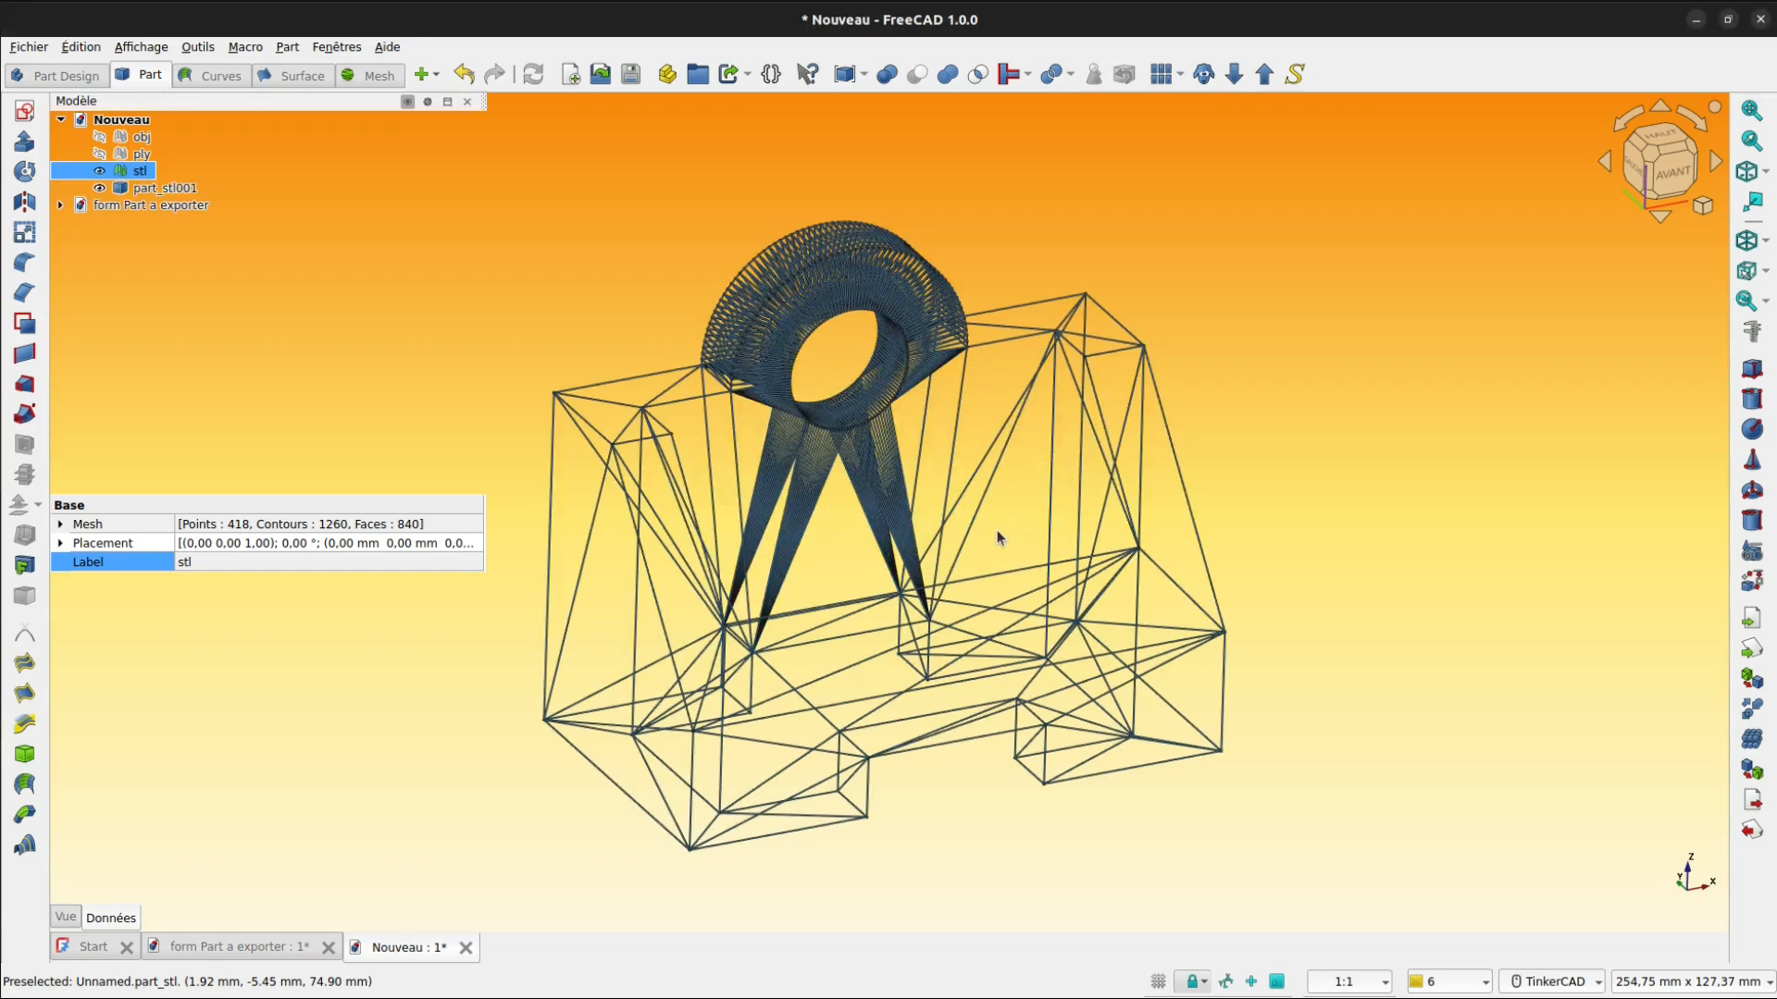
{"action": "left_click", "coordinate": [651, 276]}
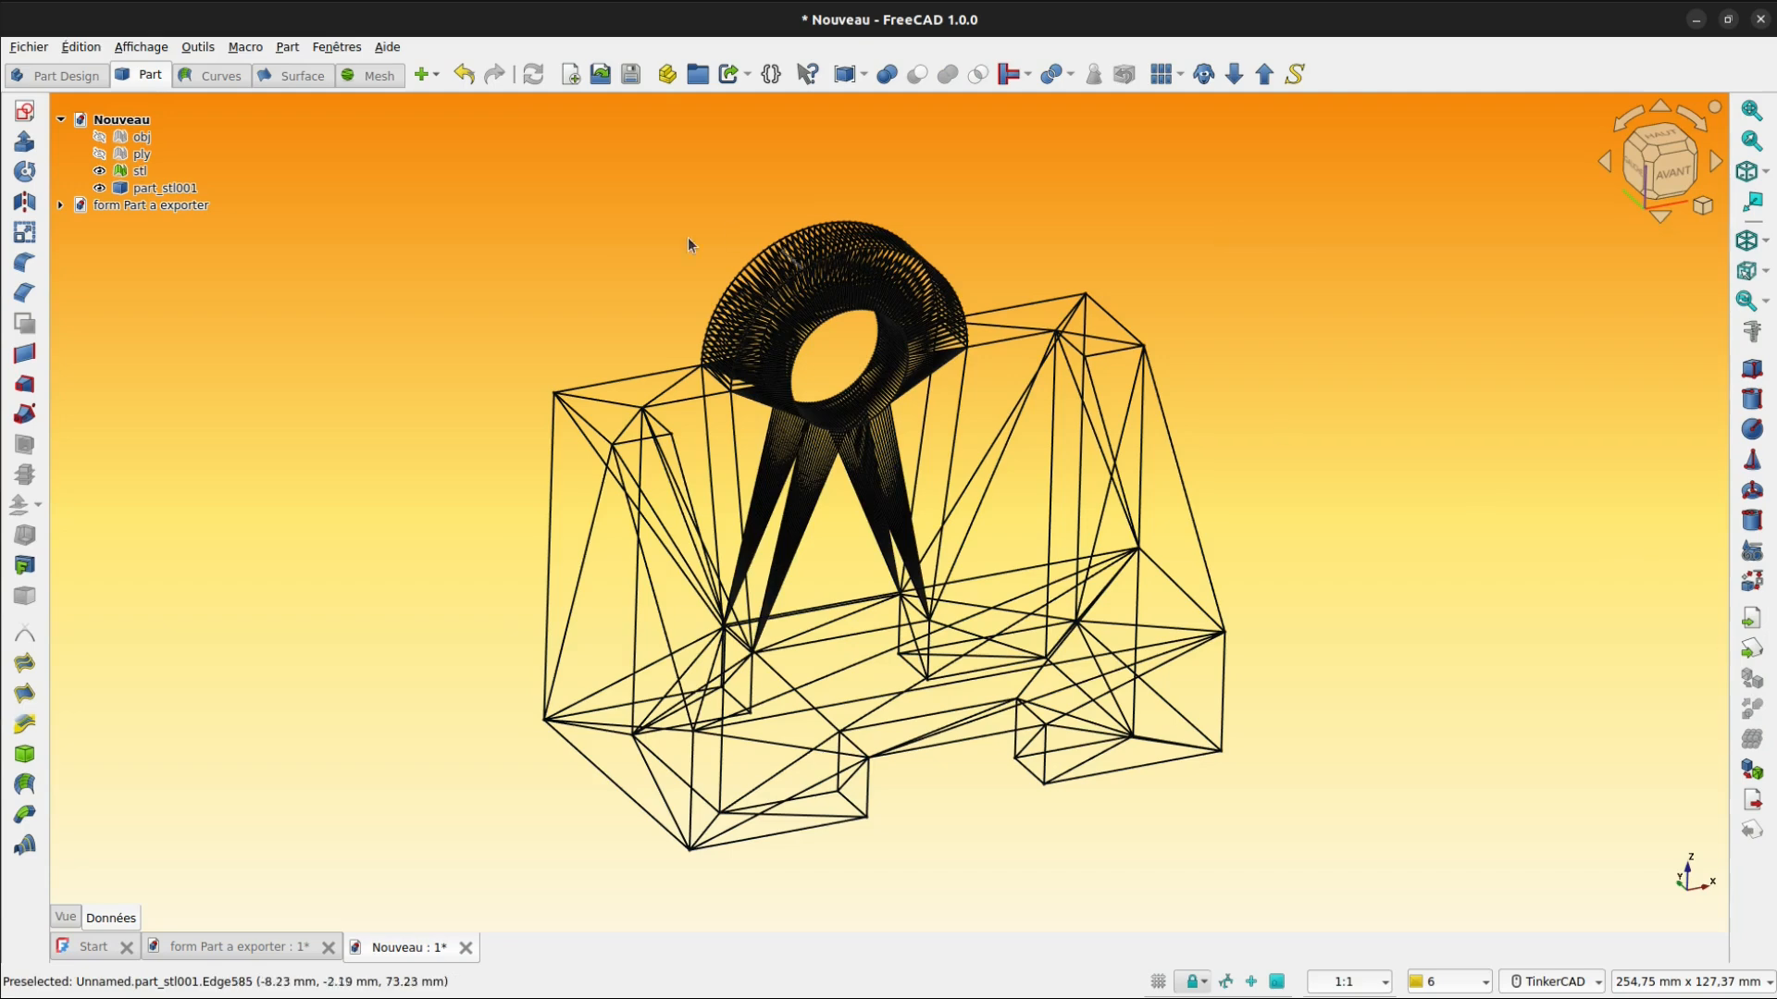
{"action": "left_click", "coordinate": [198, 48]}
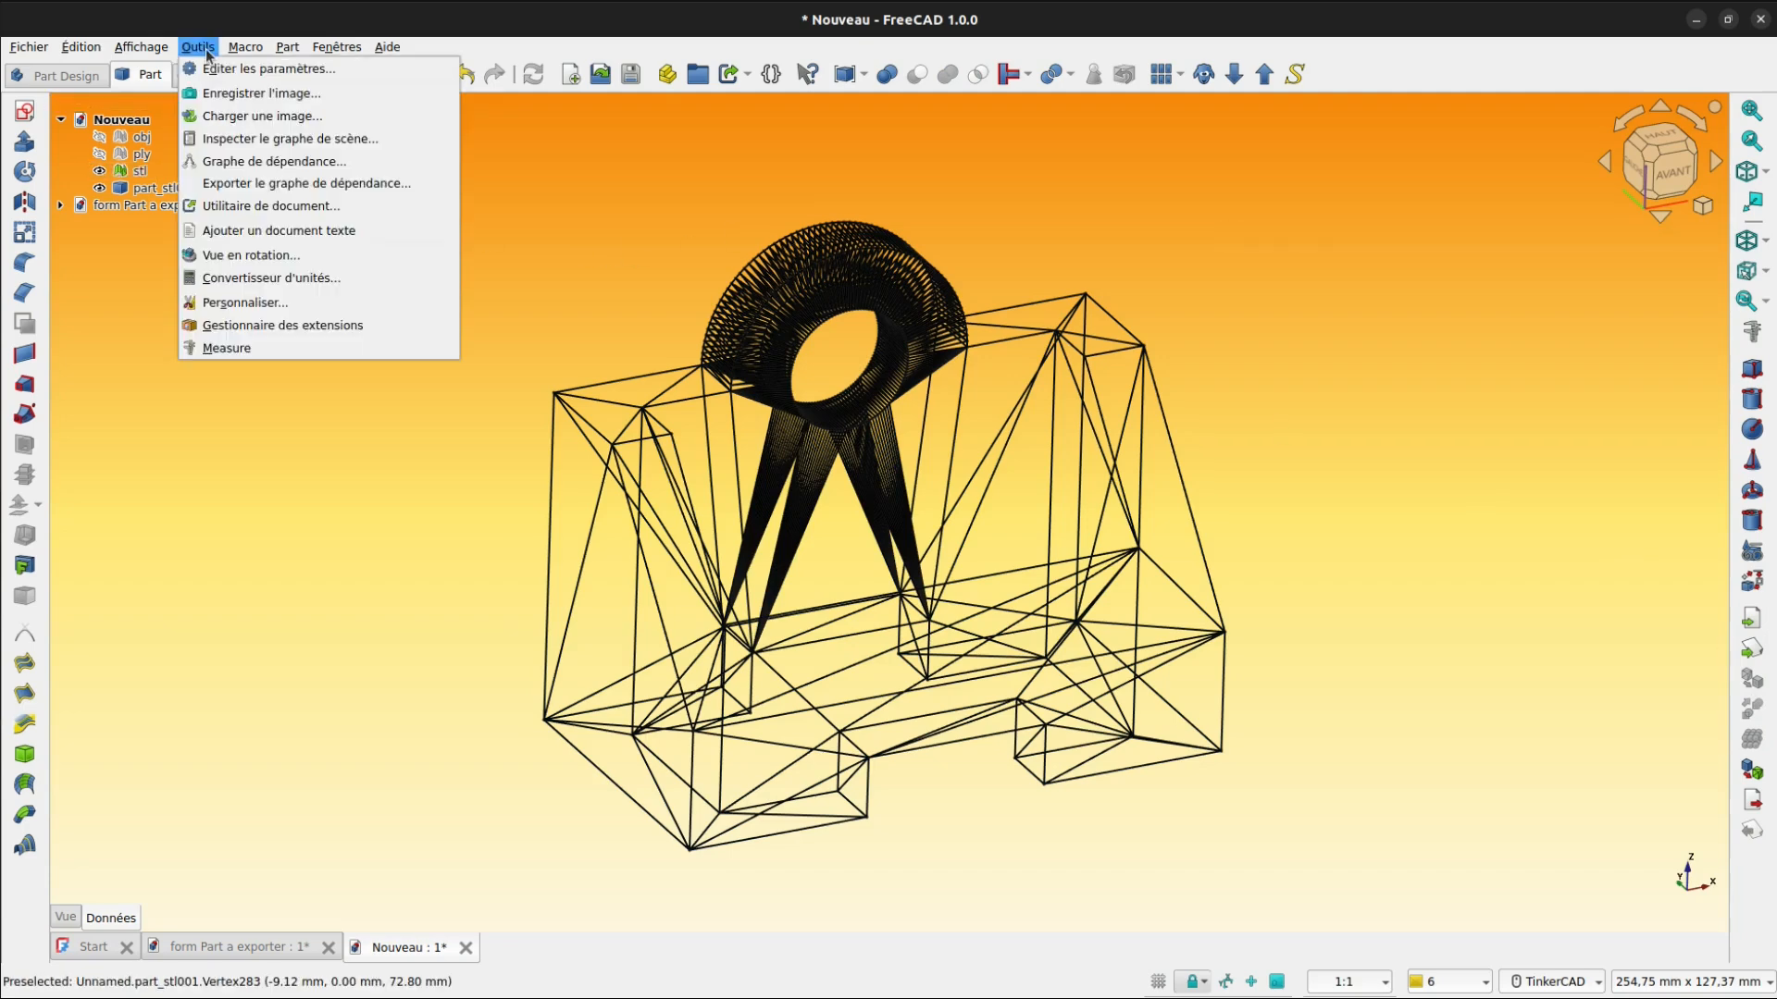
{"action": "mouse_move", "coordinate": [287, 47]}
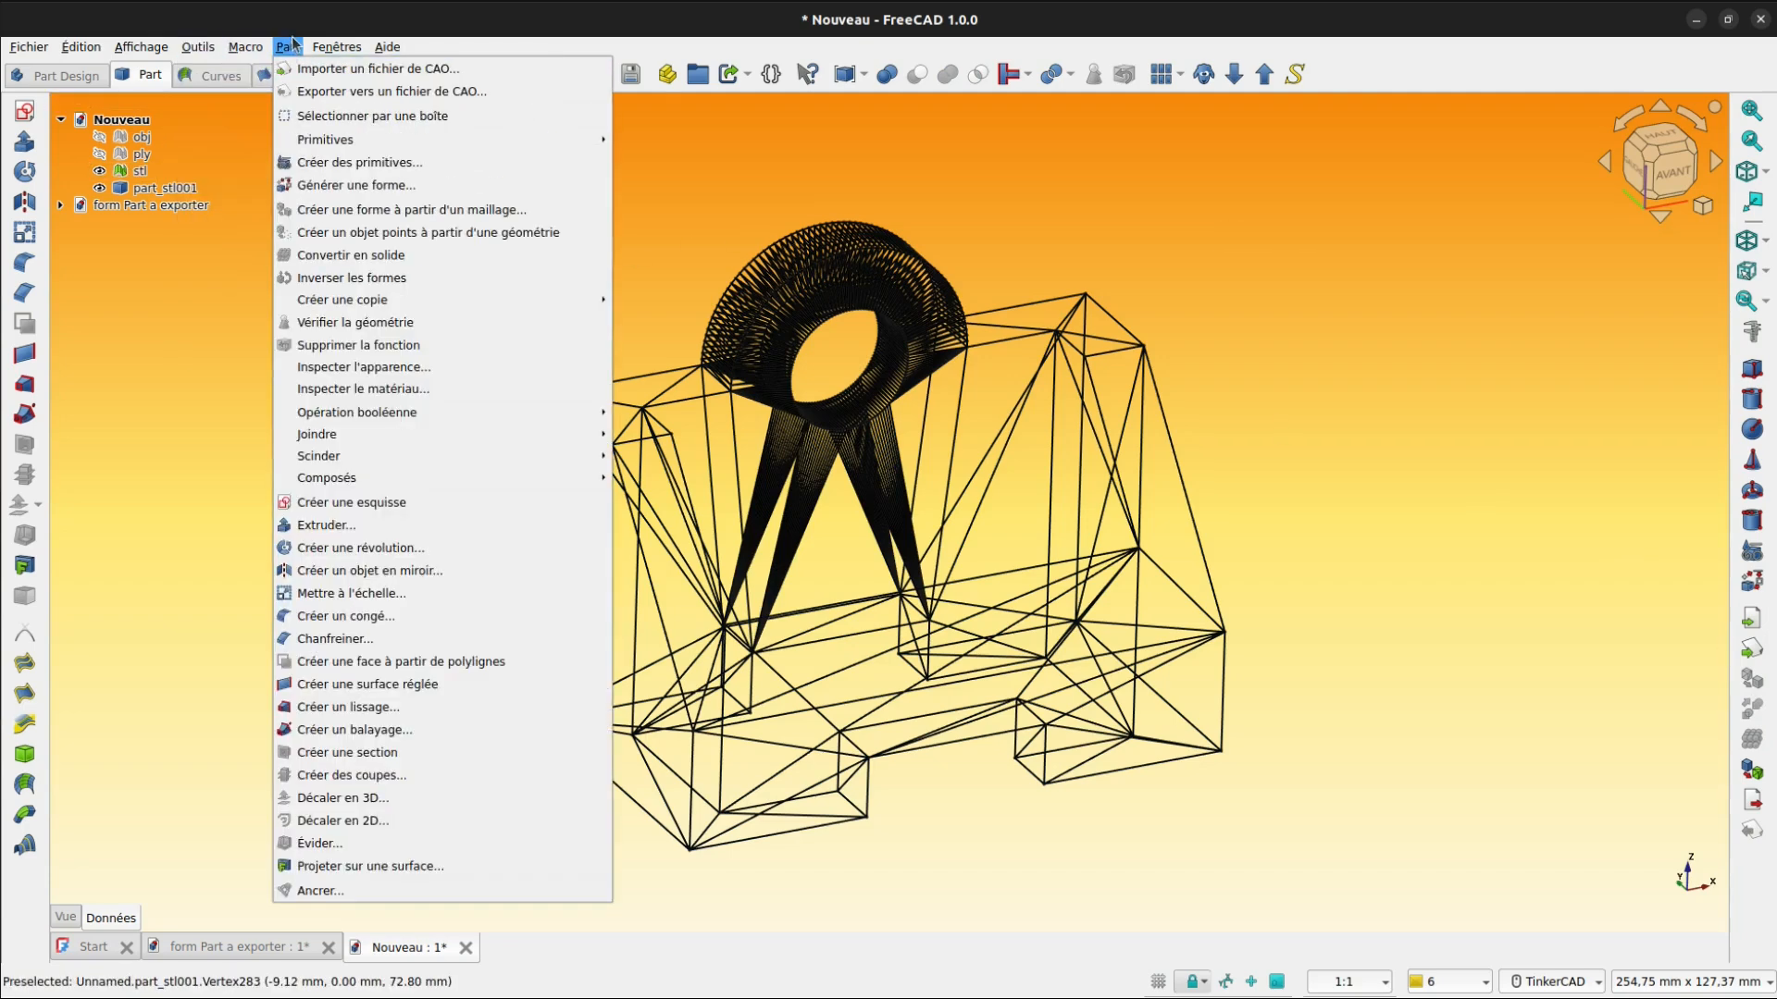
{"action": "left_click", "coordinate": [653, 197]}
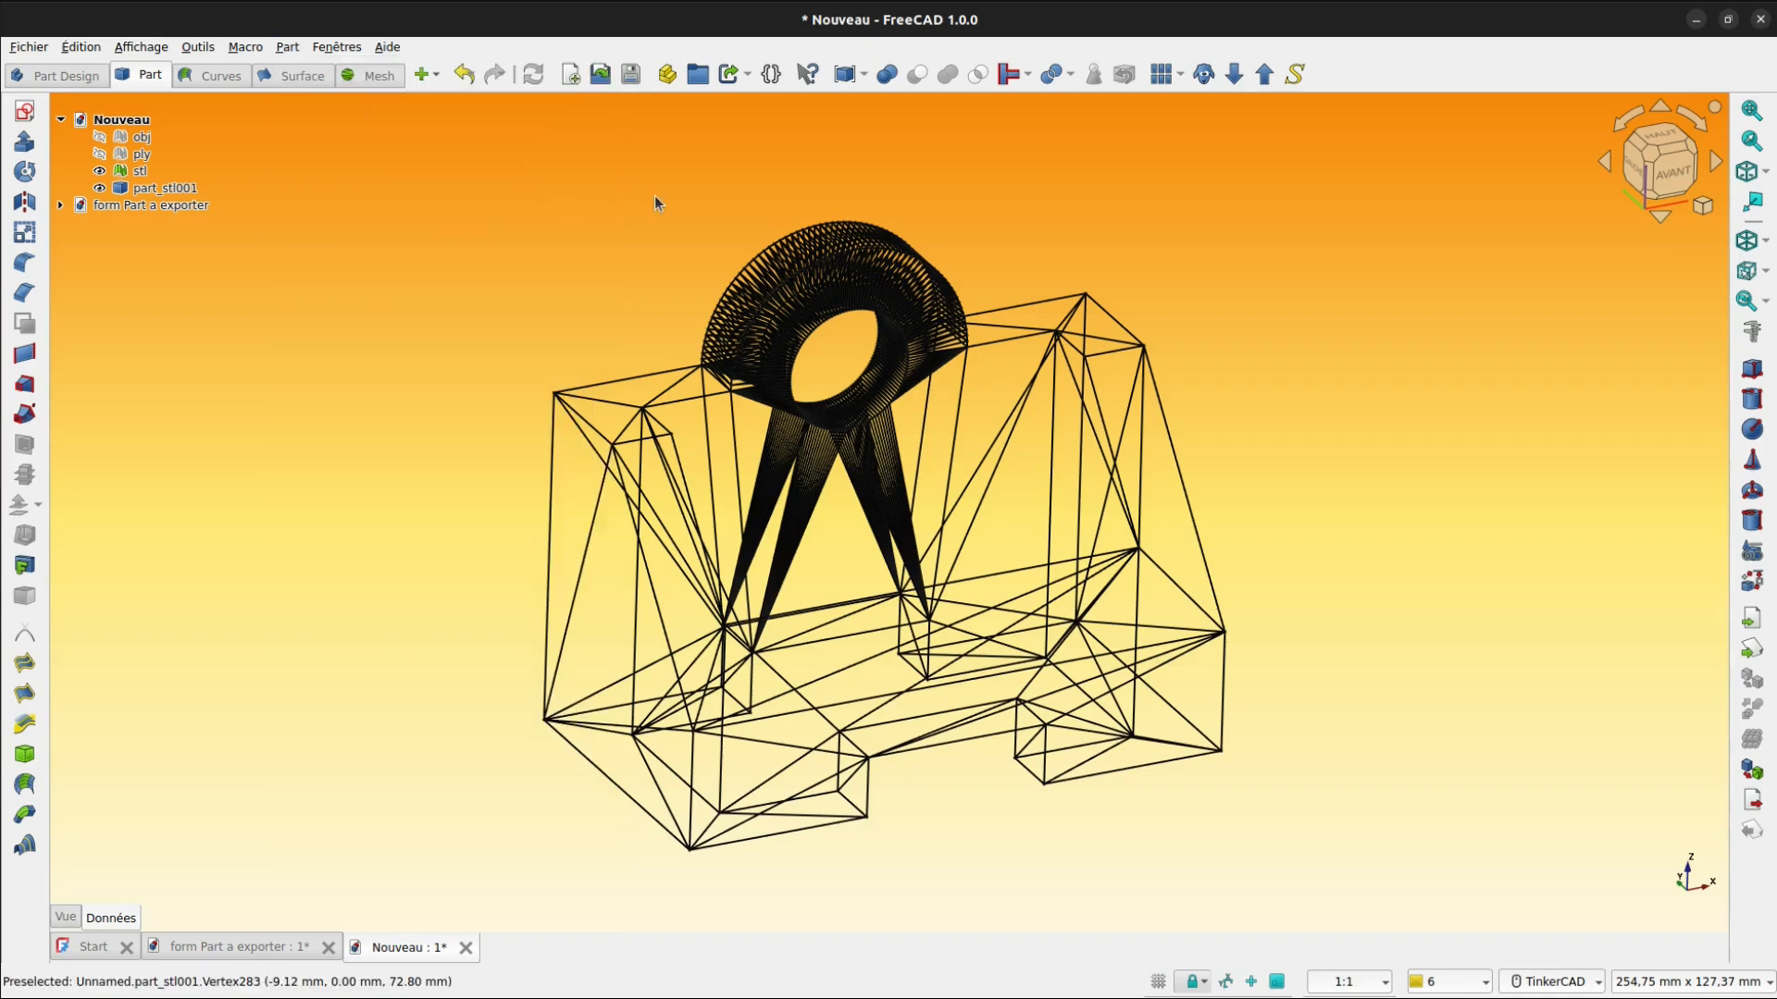
{"action": "left_click", "coordinate": [140, 171]}
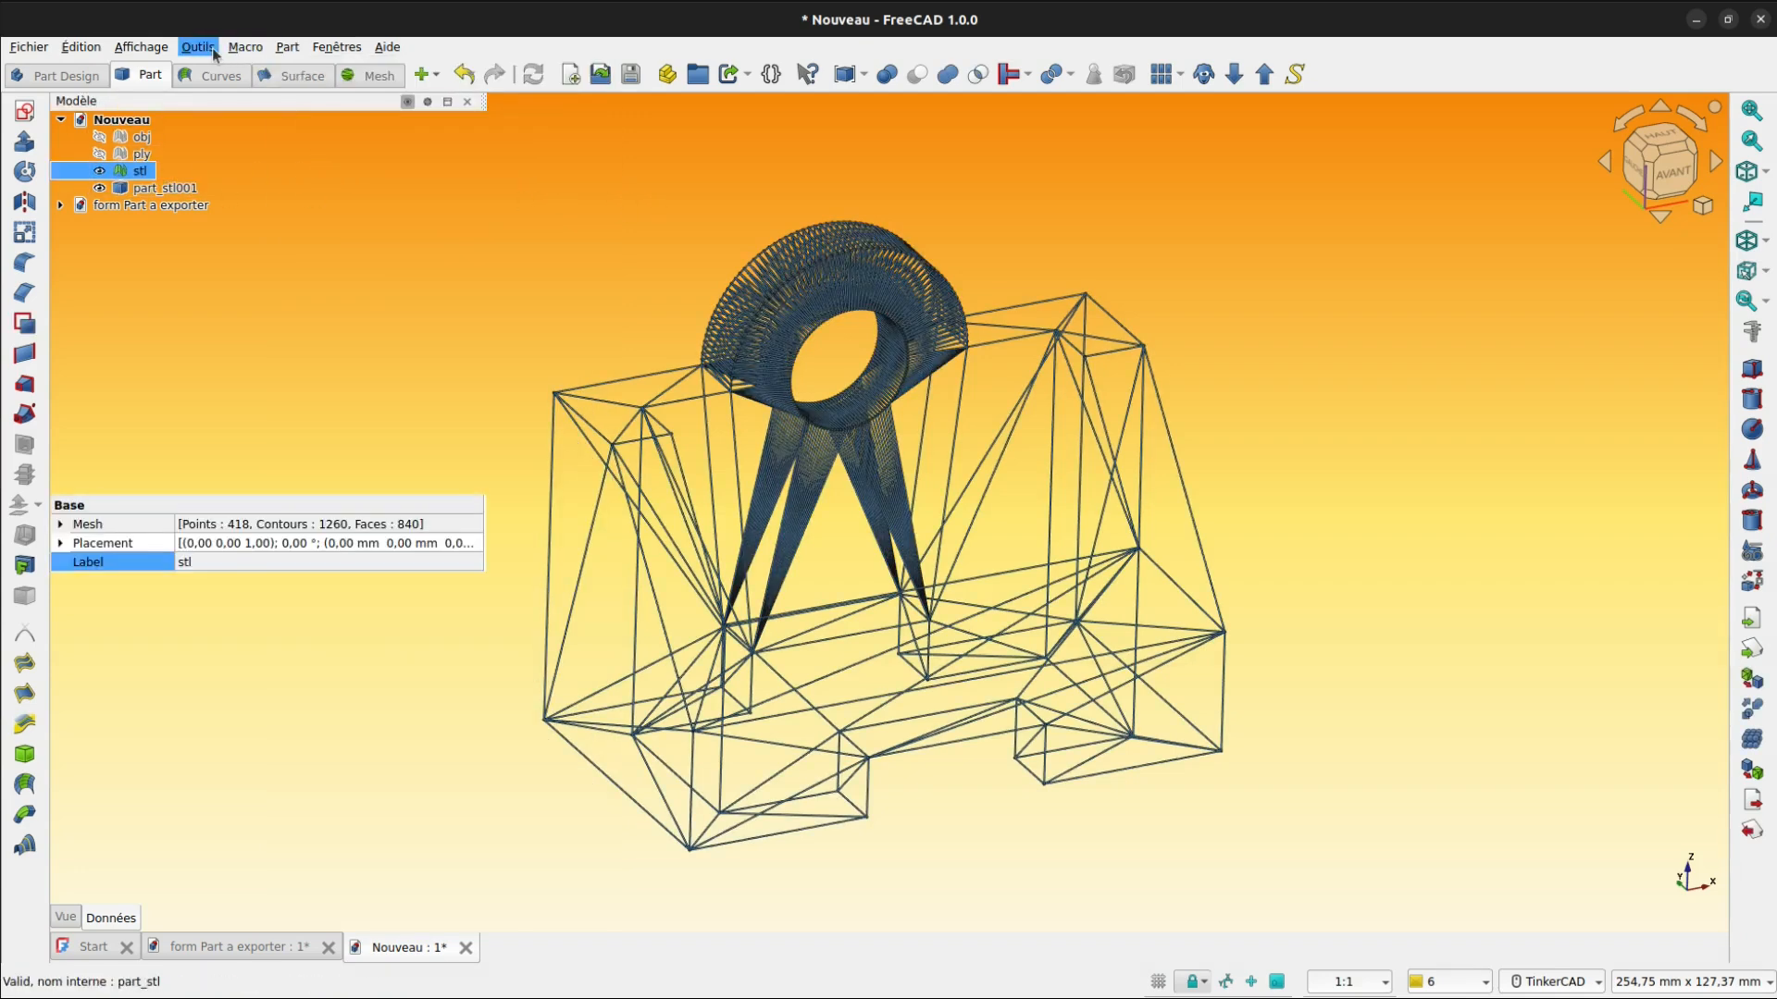
{"action": "left_click", "coordinate": [283, 52]}
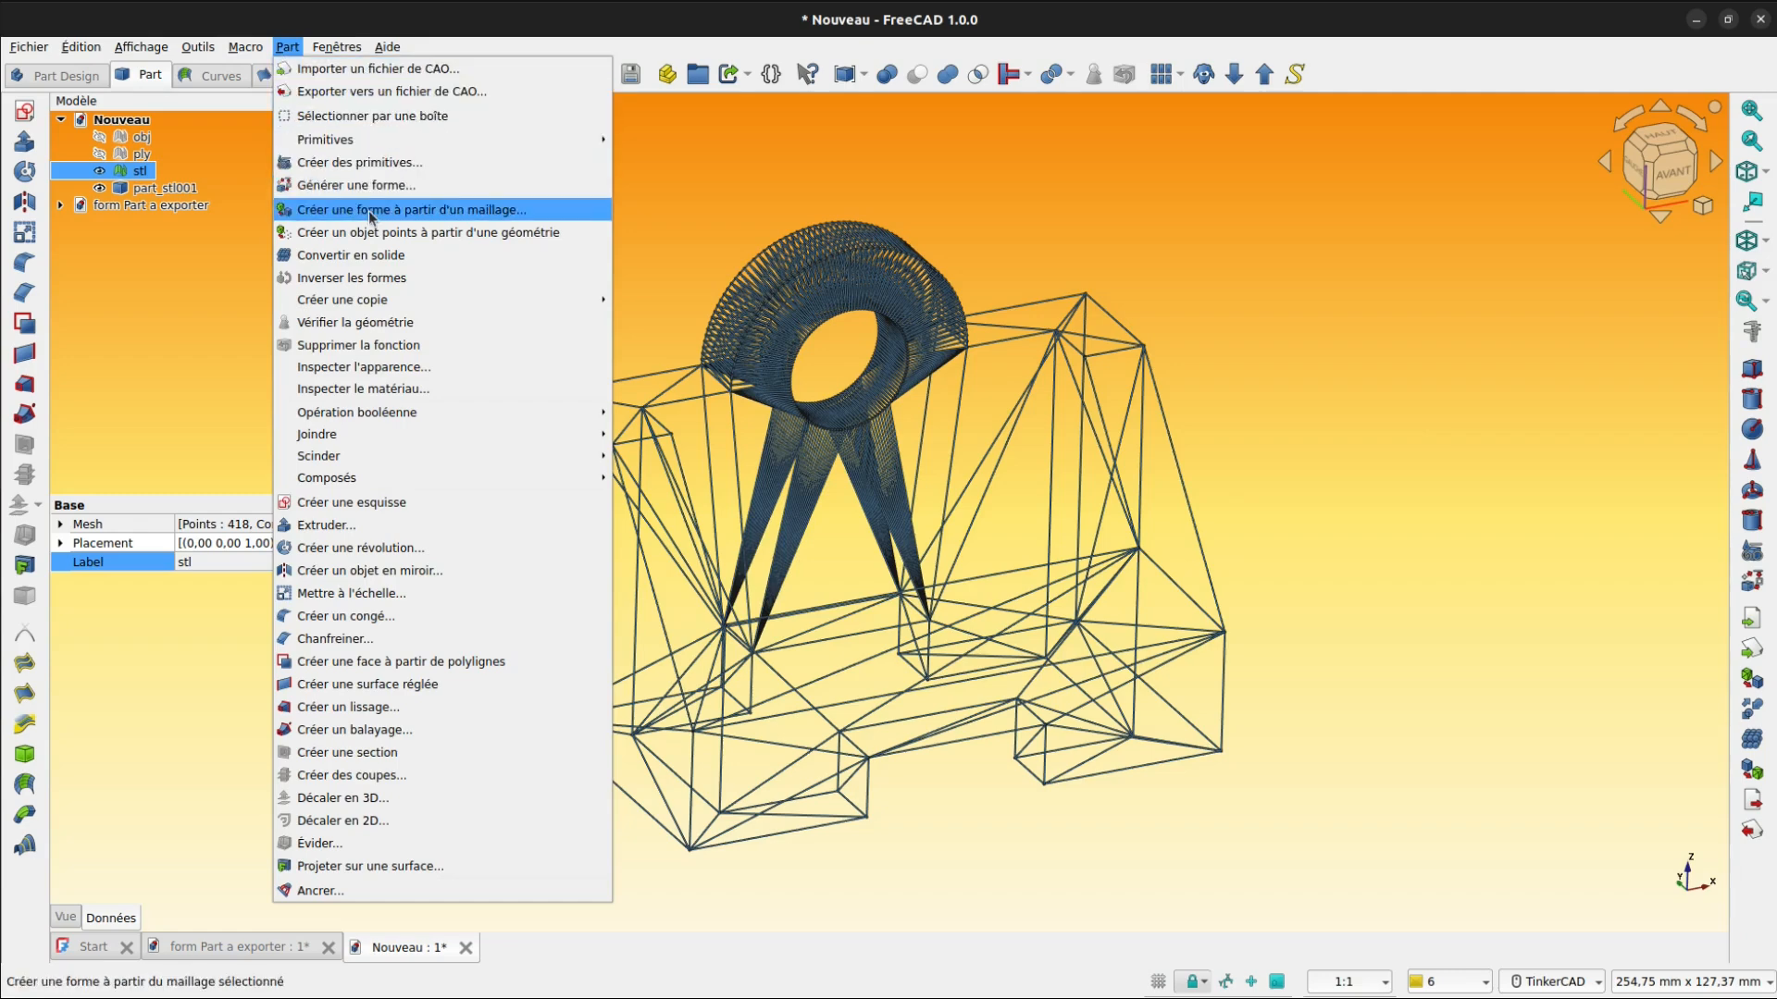
{"action": "left_click", "coordinate": [753, 190]}
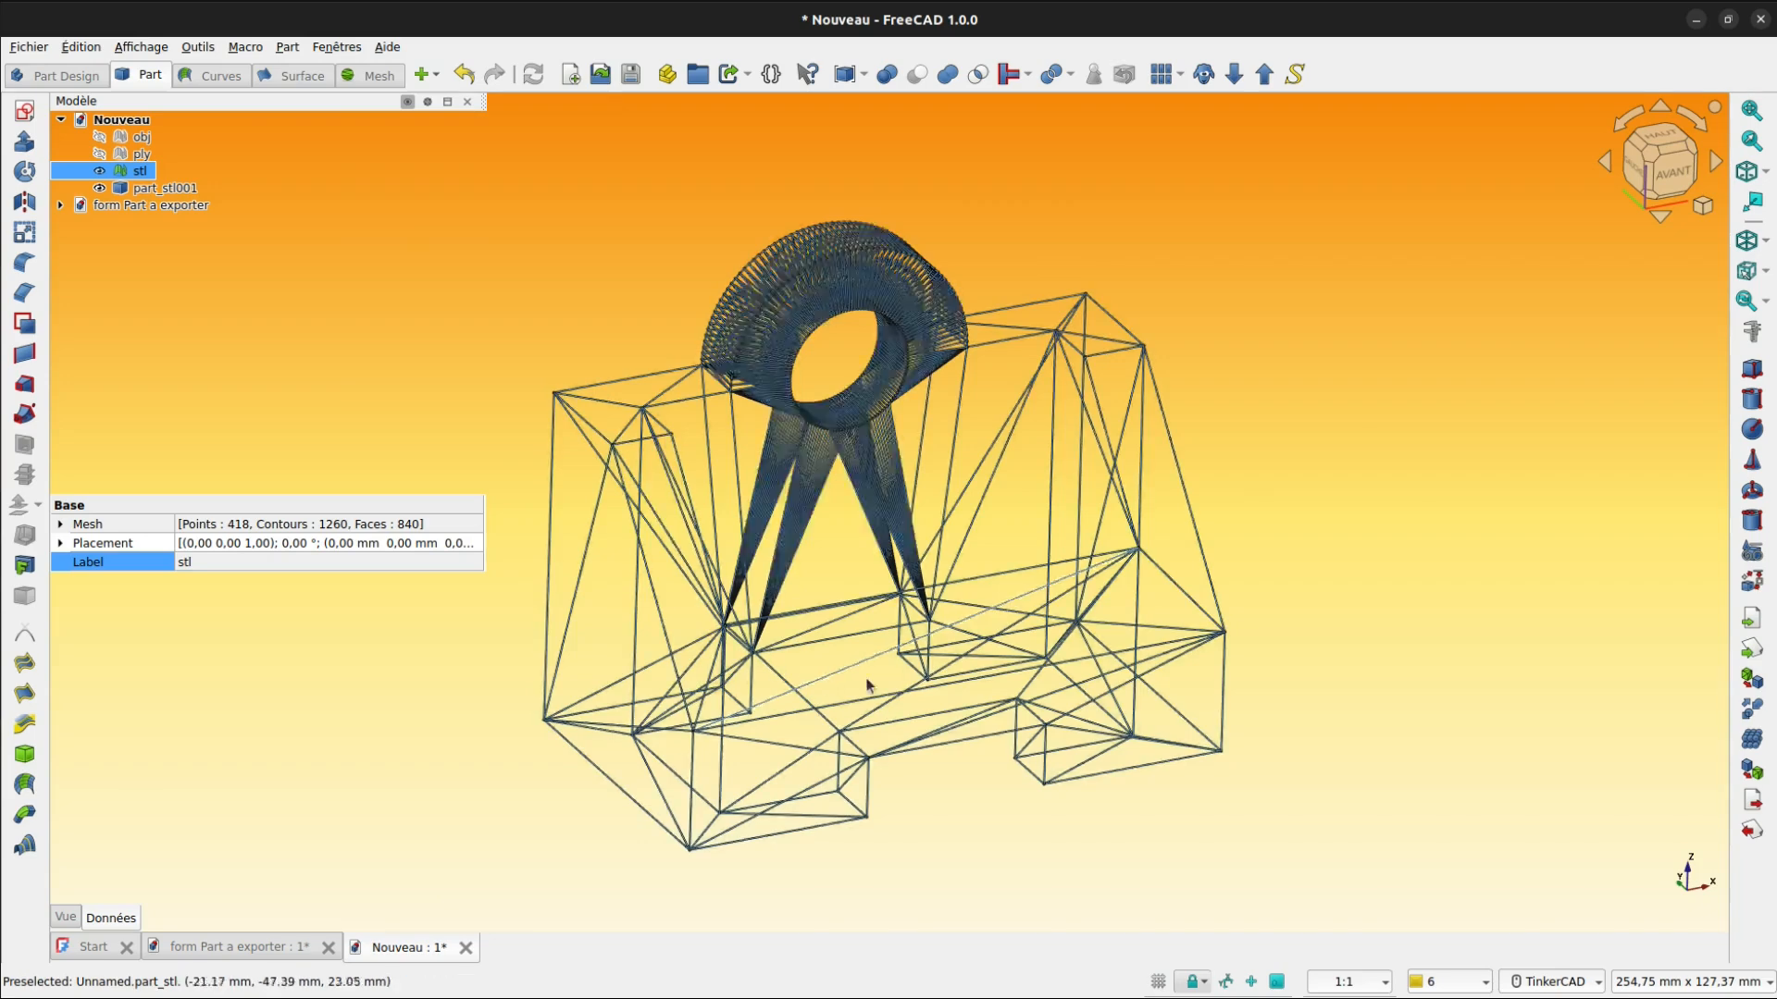
- Hide the stl mesh and create a refined copy of the part_stl001 shape
{"action": "left_click", "coordinate": [101, 173]}
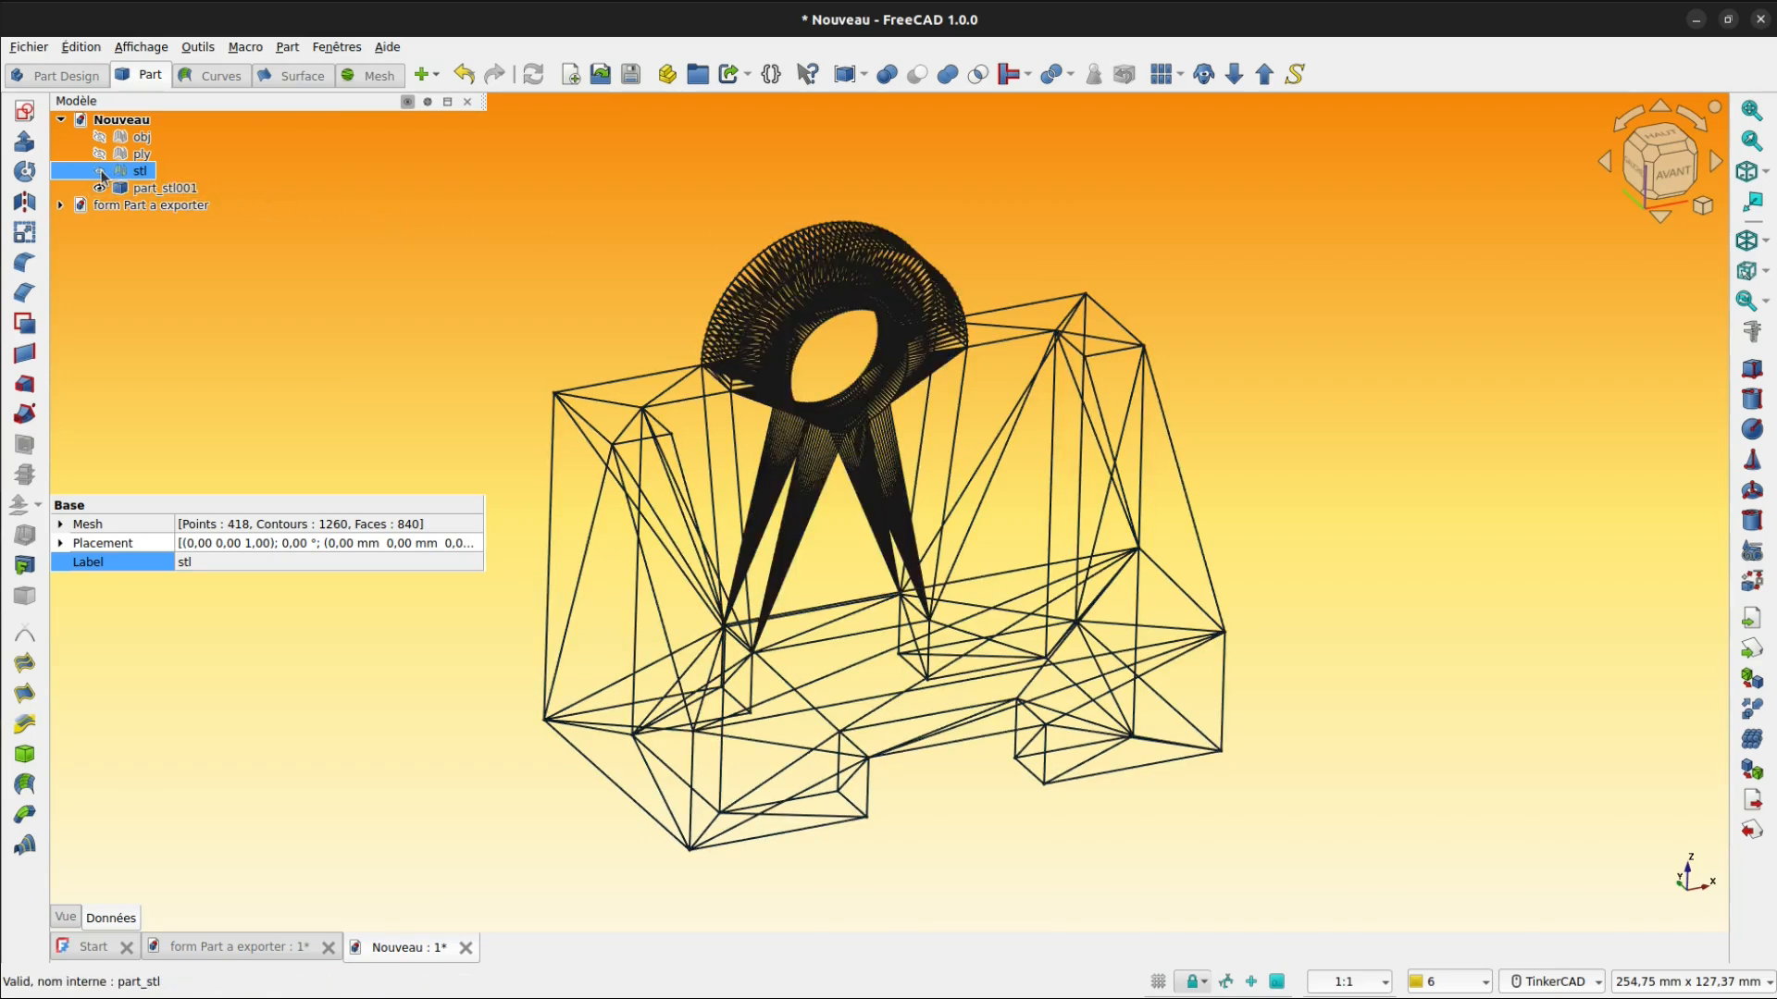
{"action": "left_click", "coordinate": [163, 188]}
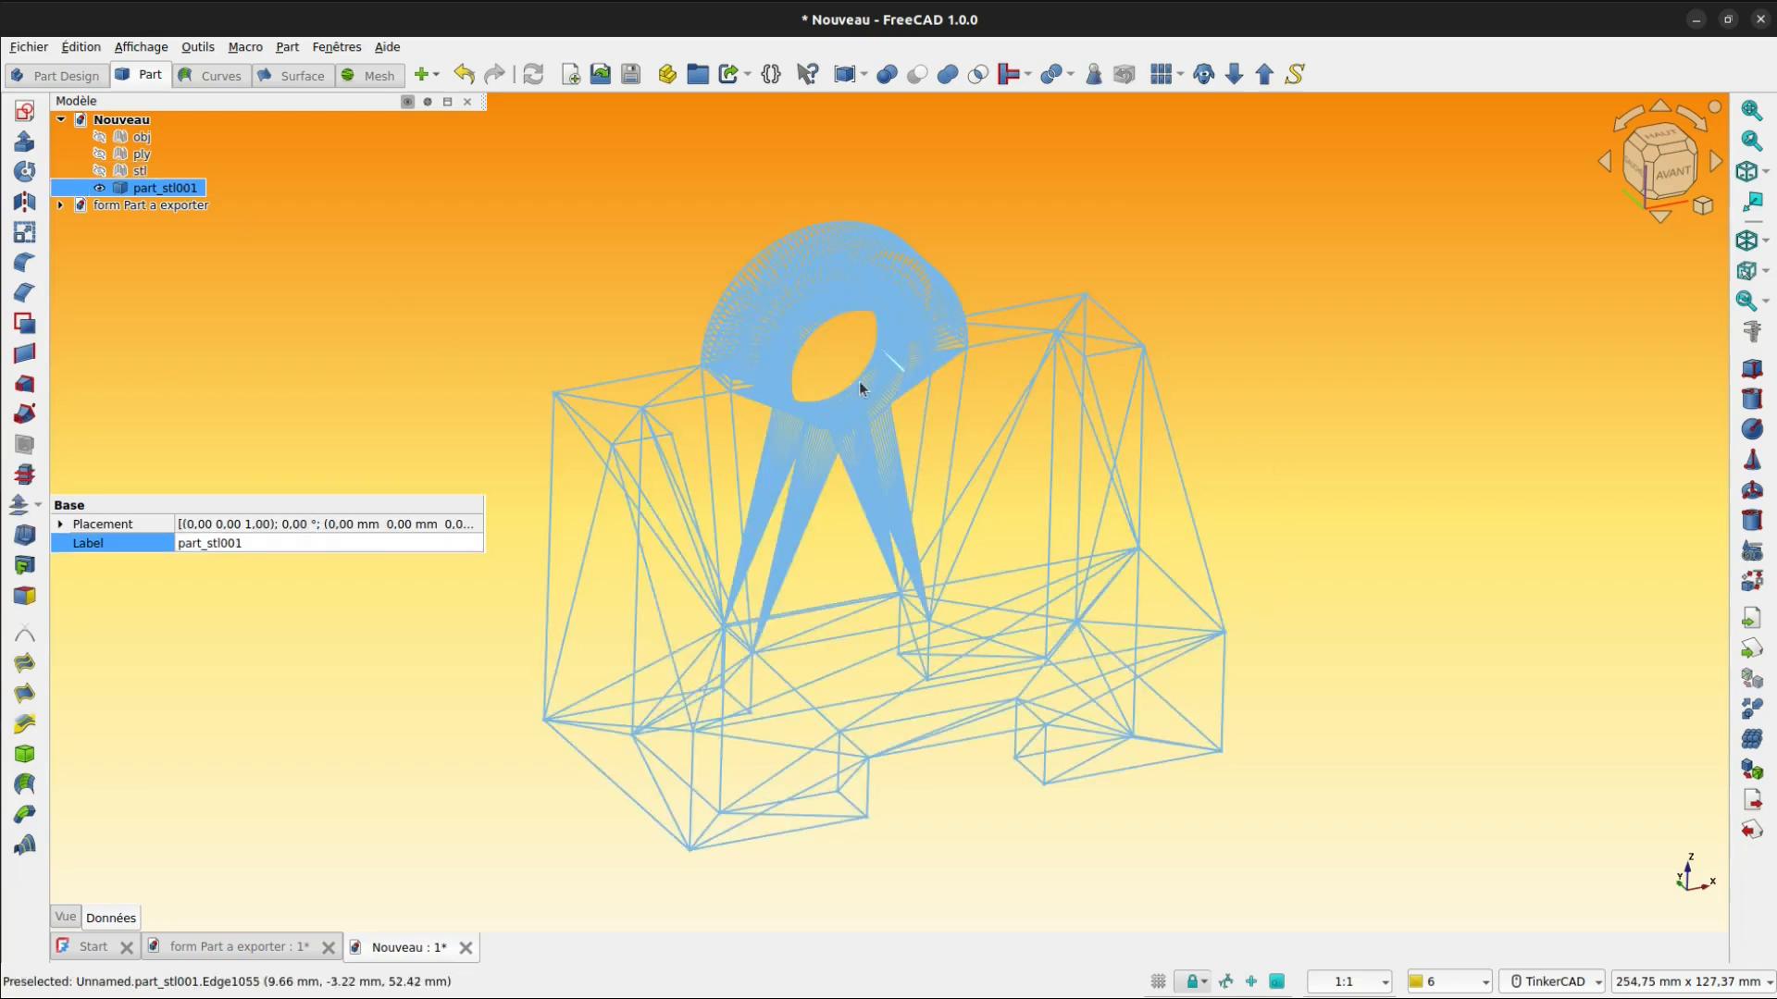
{"action": "left_click", "coordinate": [1749, 709]}
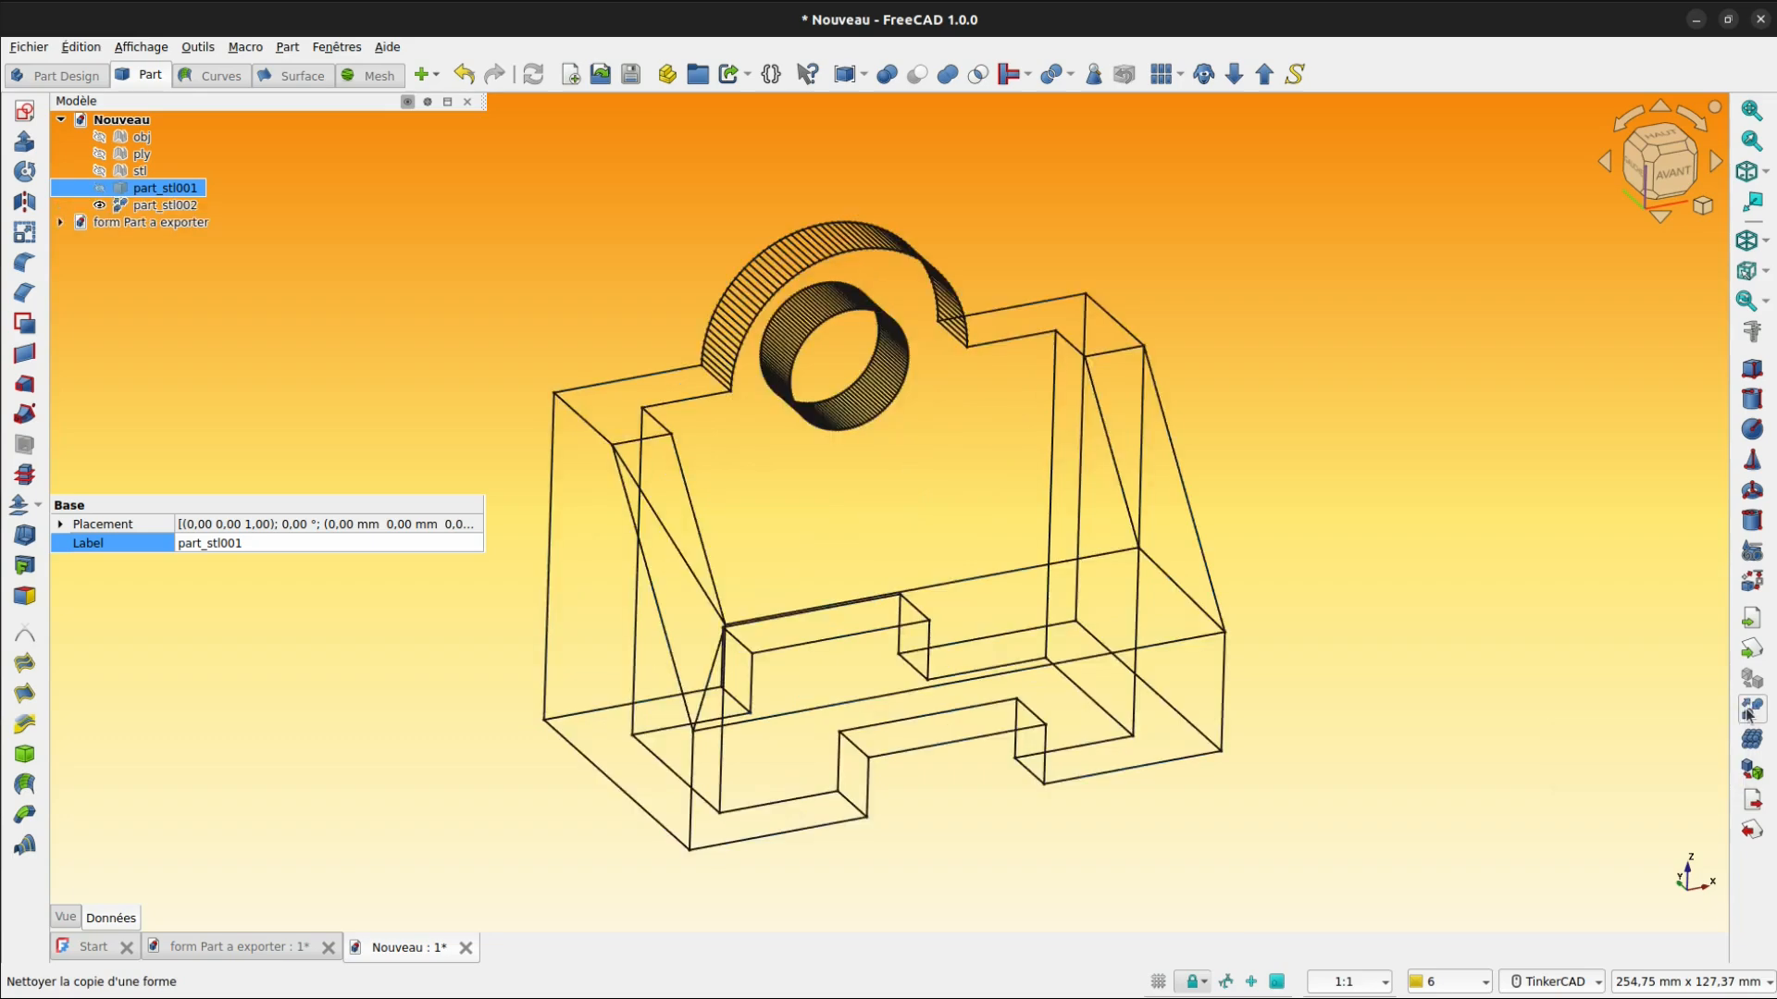
{"action": "right_click_drag", "start_coordinate": [1317, 622], "coordinate": [1064, 631]}
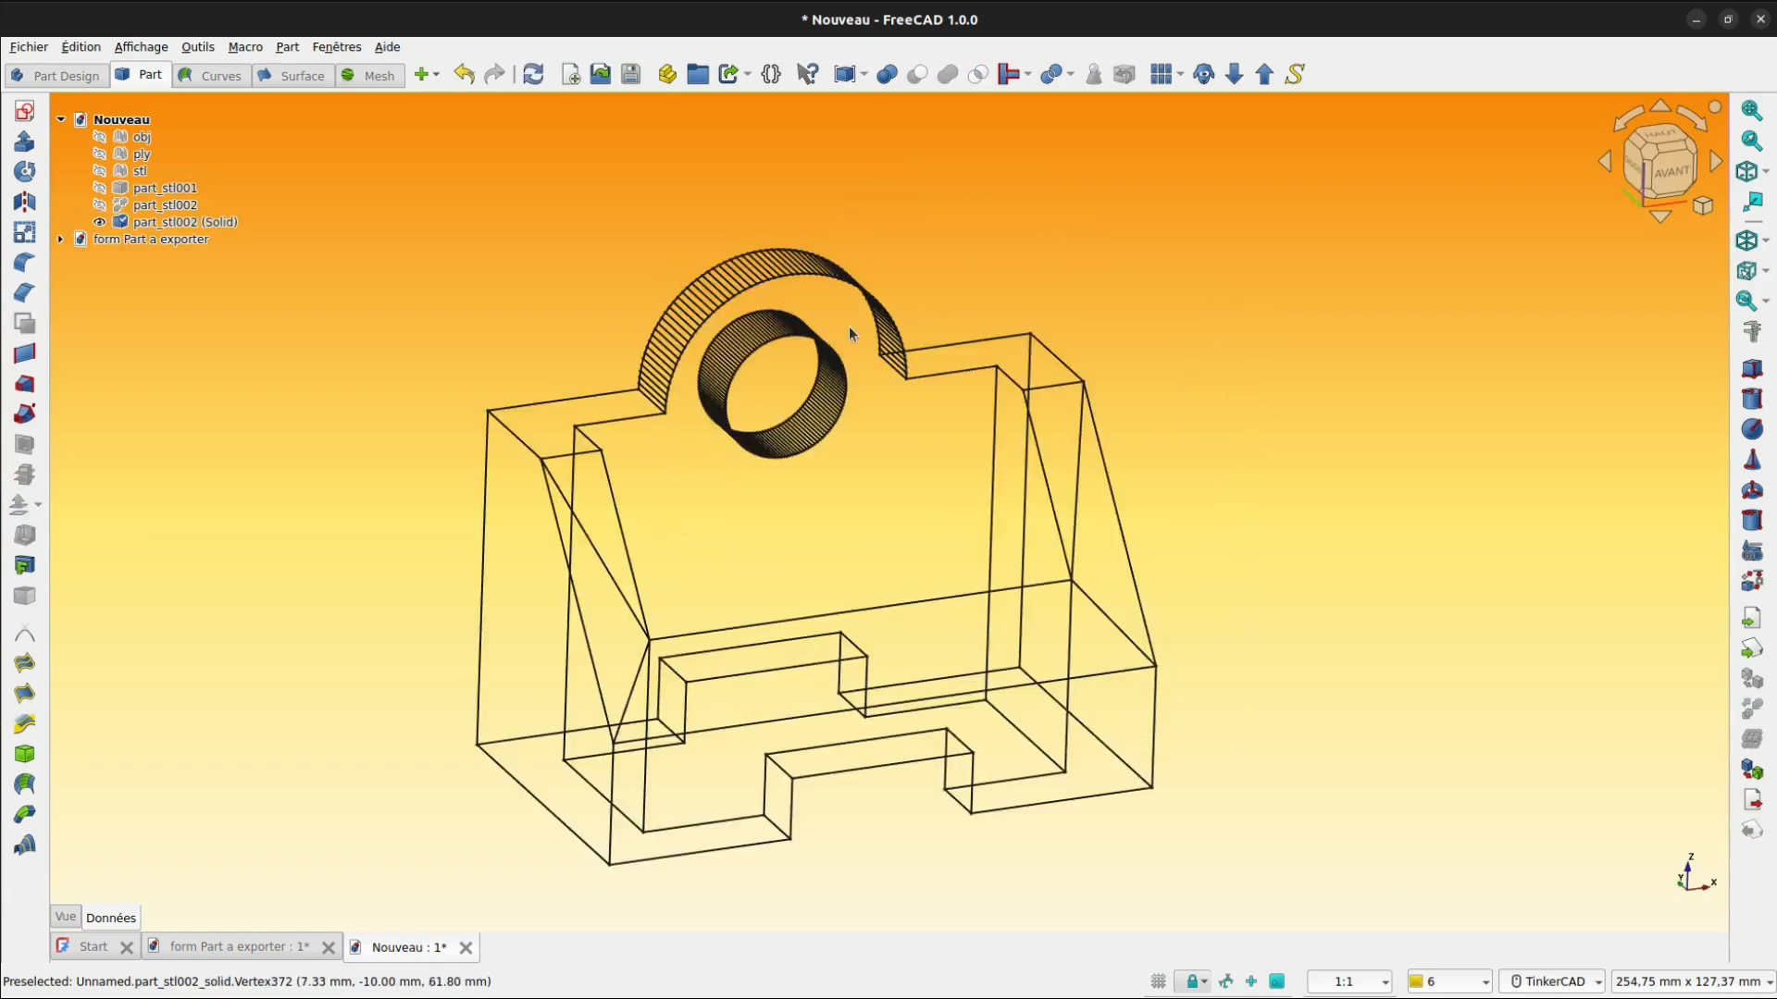
{"action": "scroll", "coordinate": [849, 331], "scroll_direction": "up", "scroll_amount": 5}
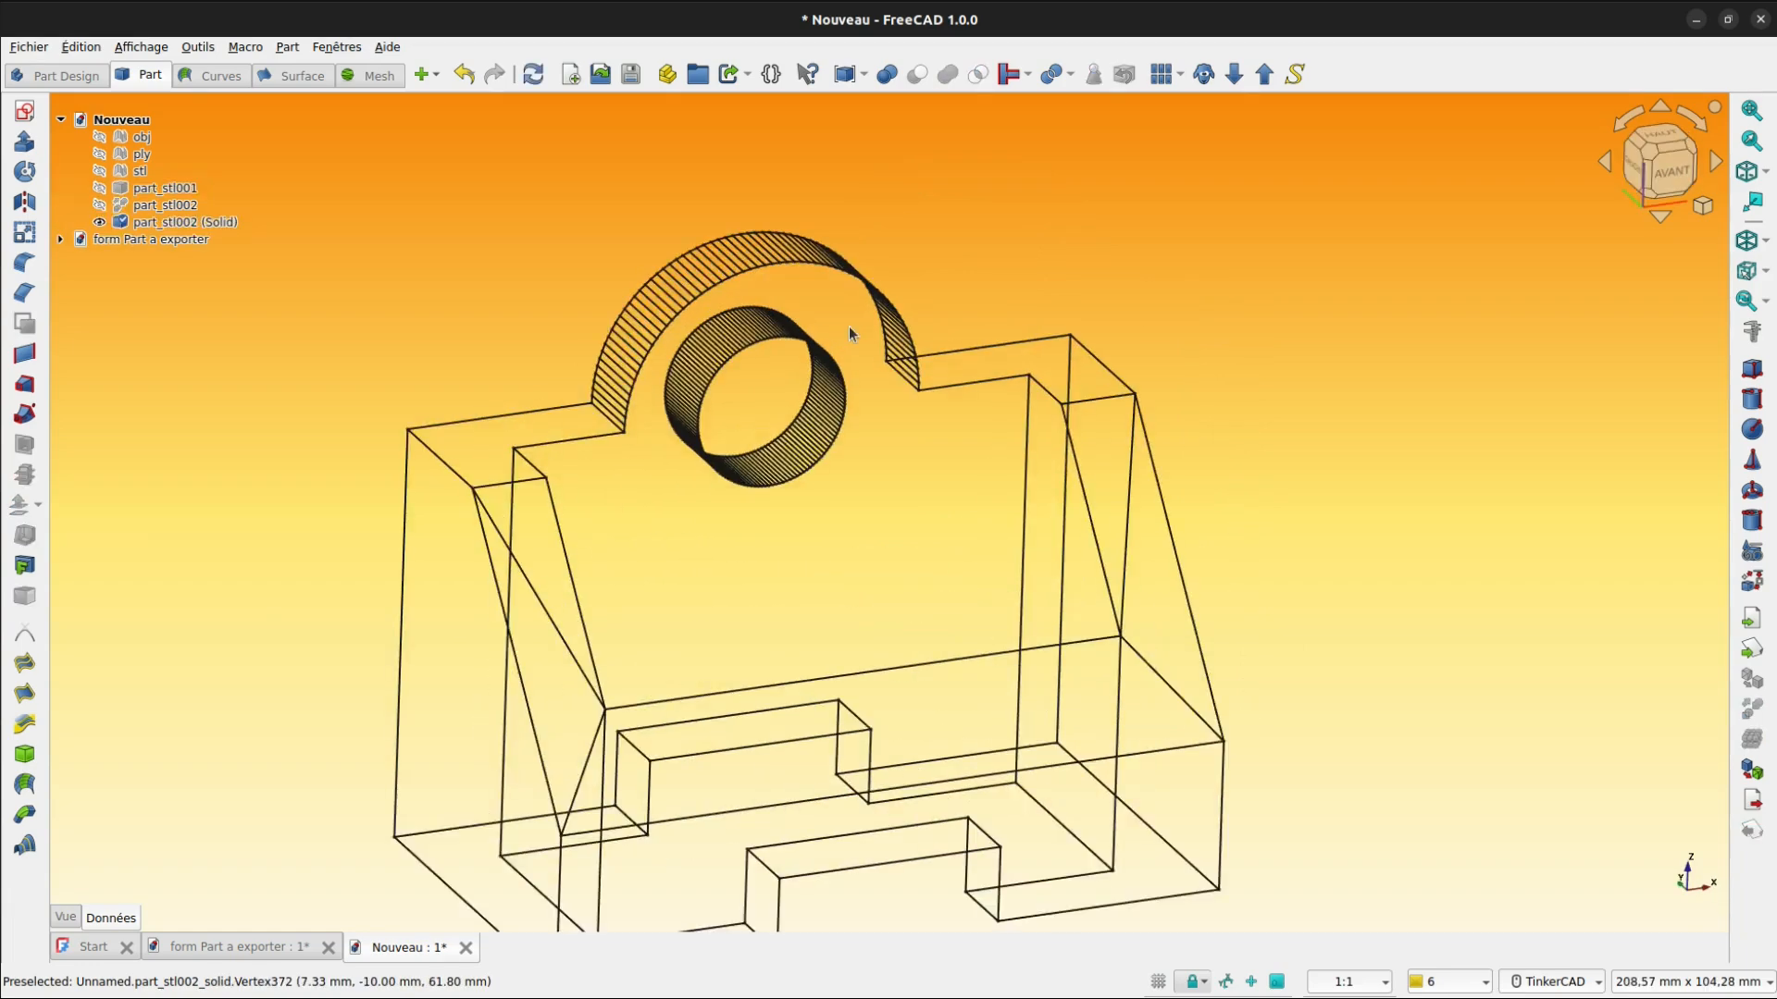
{"action": "middle_click_drag", "start_coordinate": [830, 301], "coordinate": [1069, 394]}
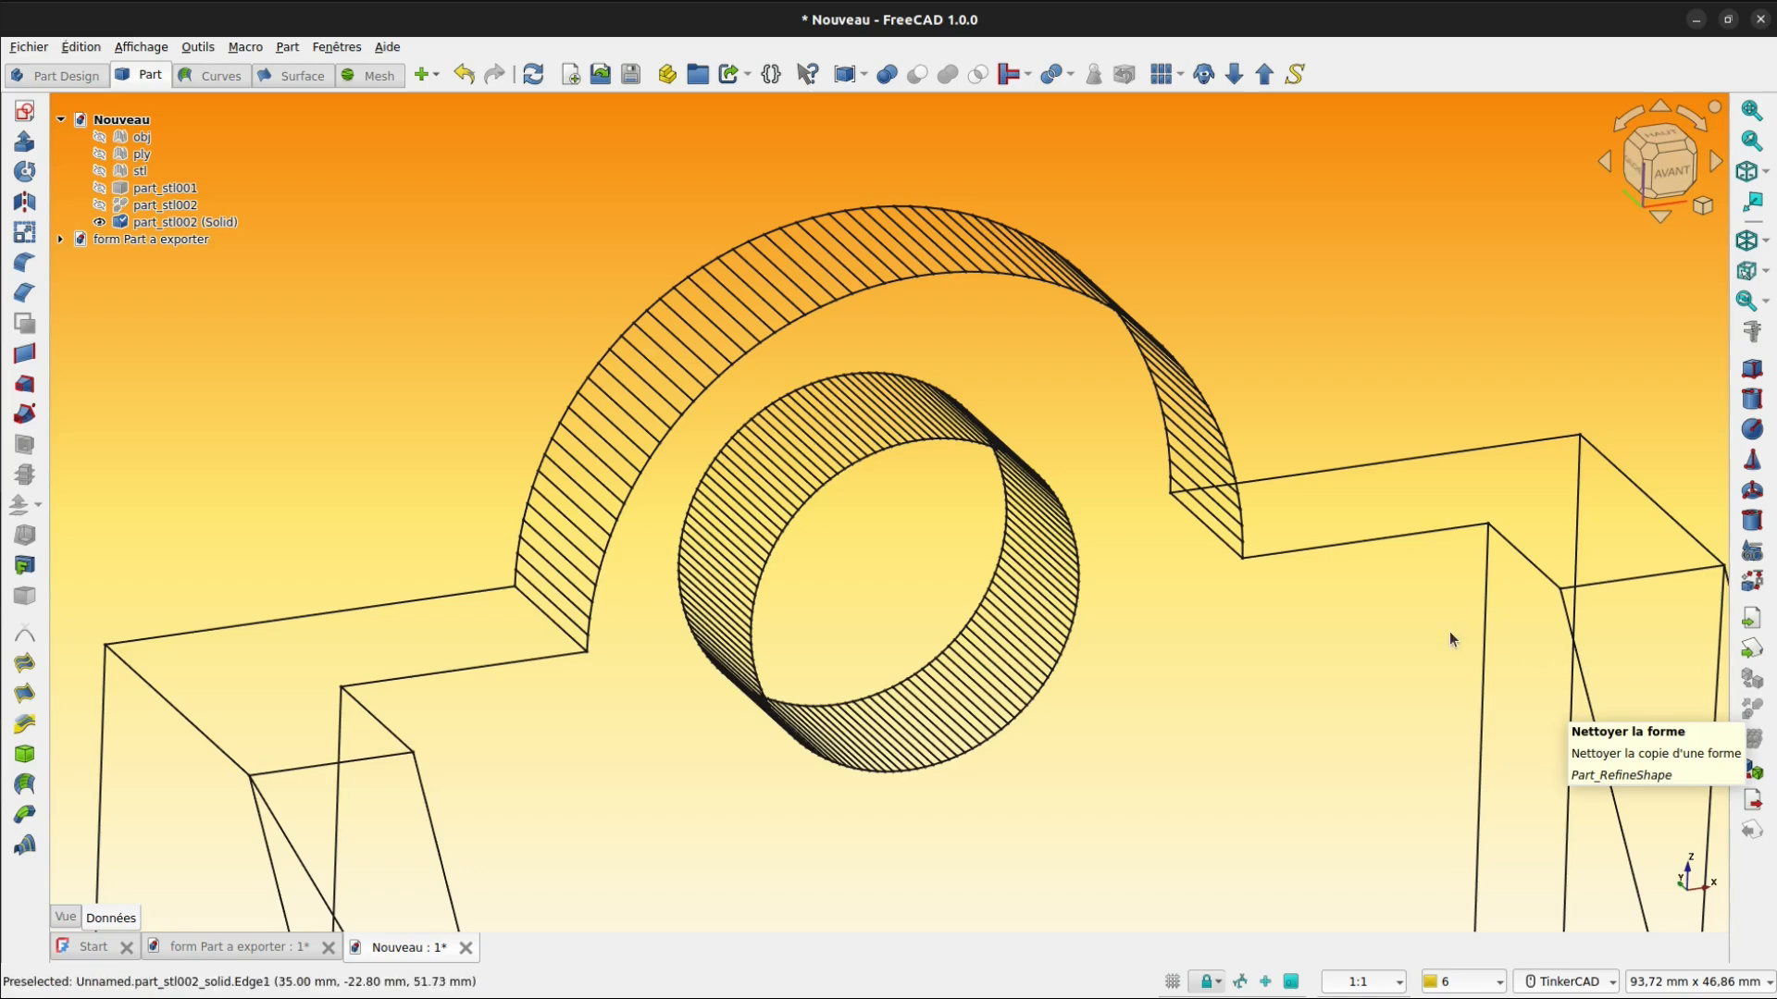
- Create a solid from the refined shape part_stl002, and hide part_stl002
{"action": "left_click", "coordinate": [165, 205]}
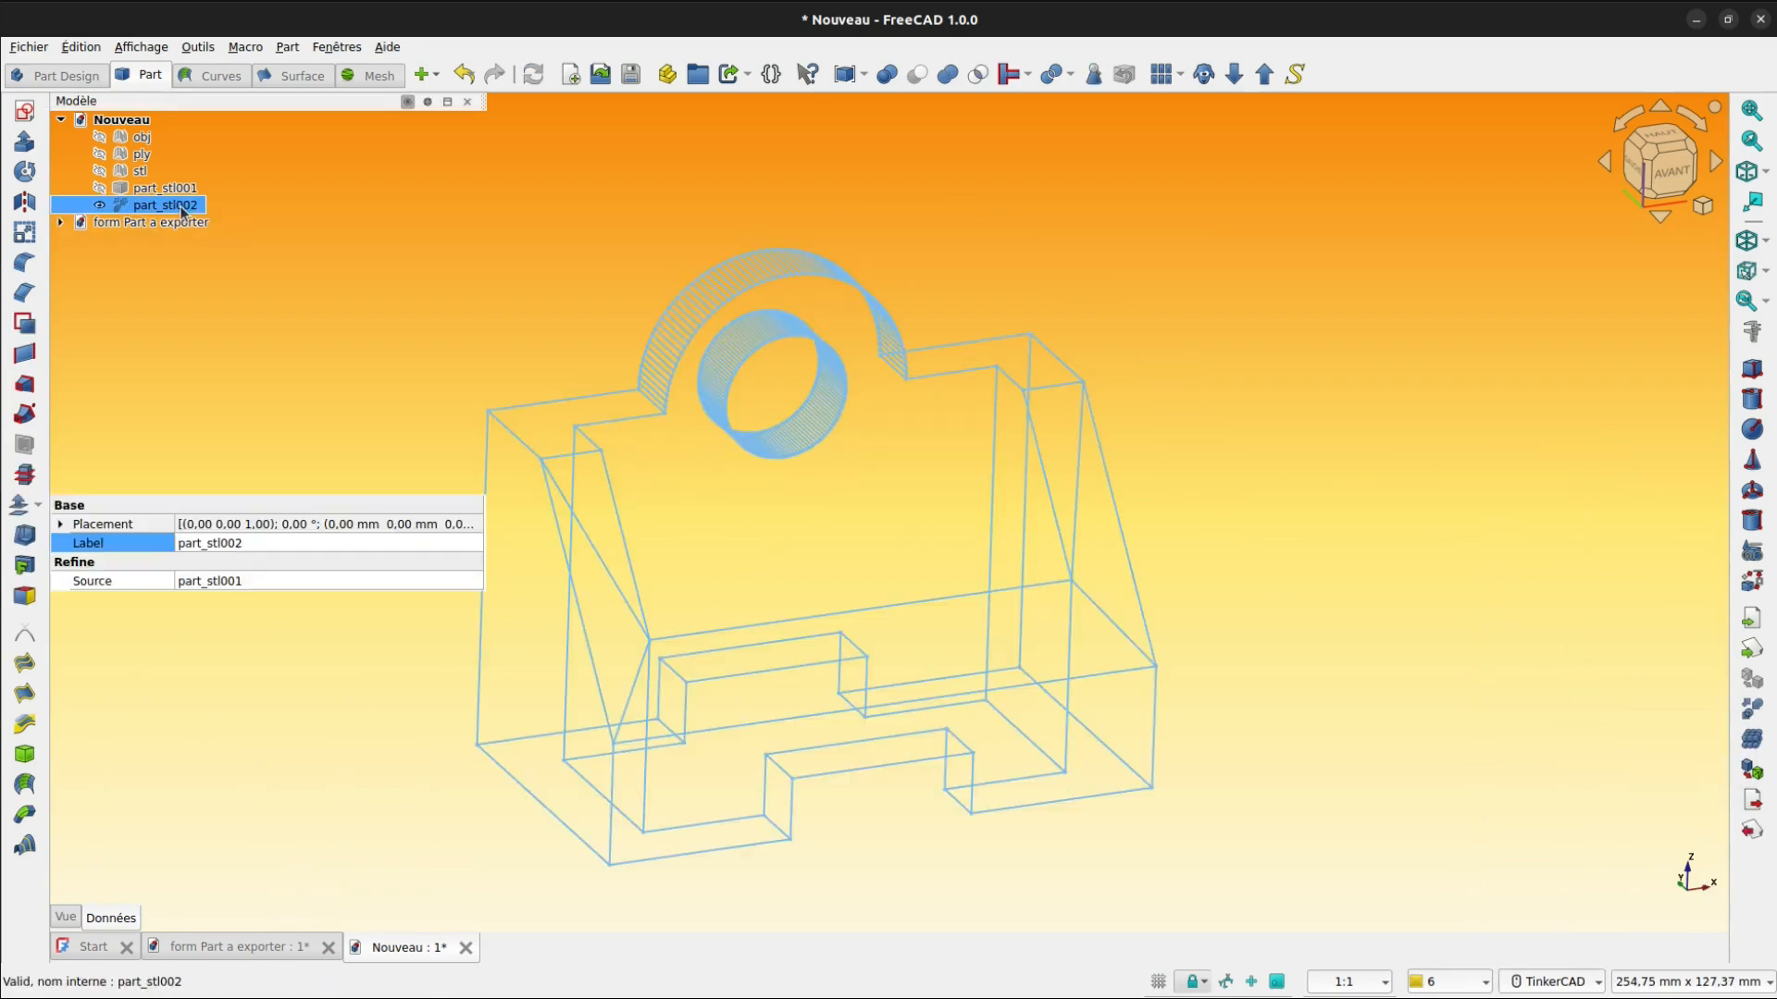
{"action": "left_click", "coordinate": [139, 222], "text": "ctrl"}
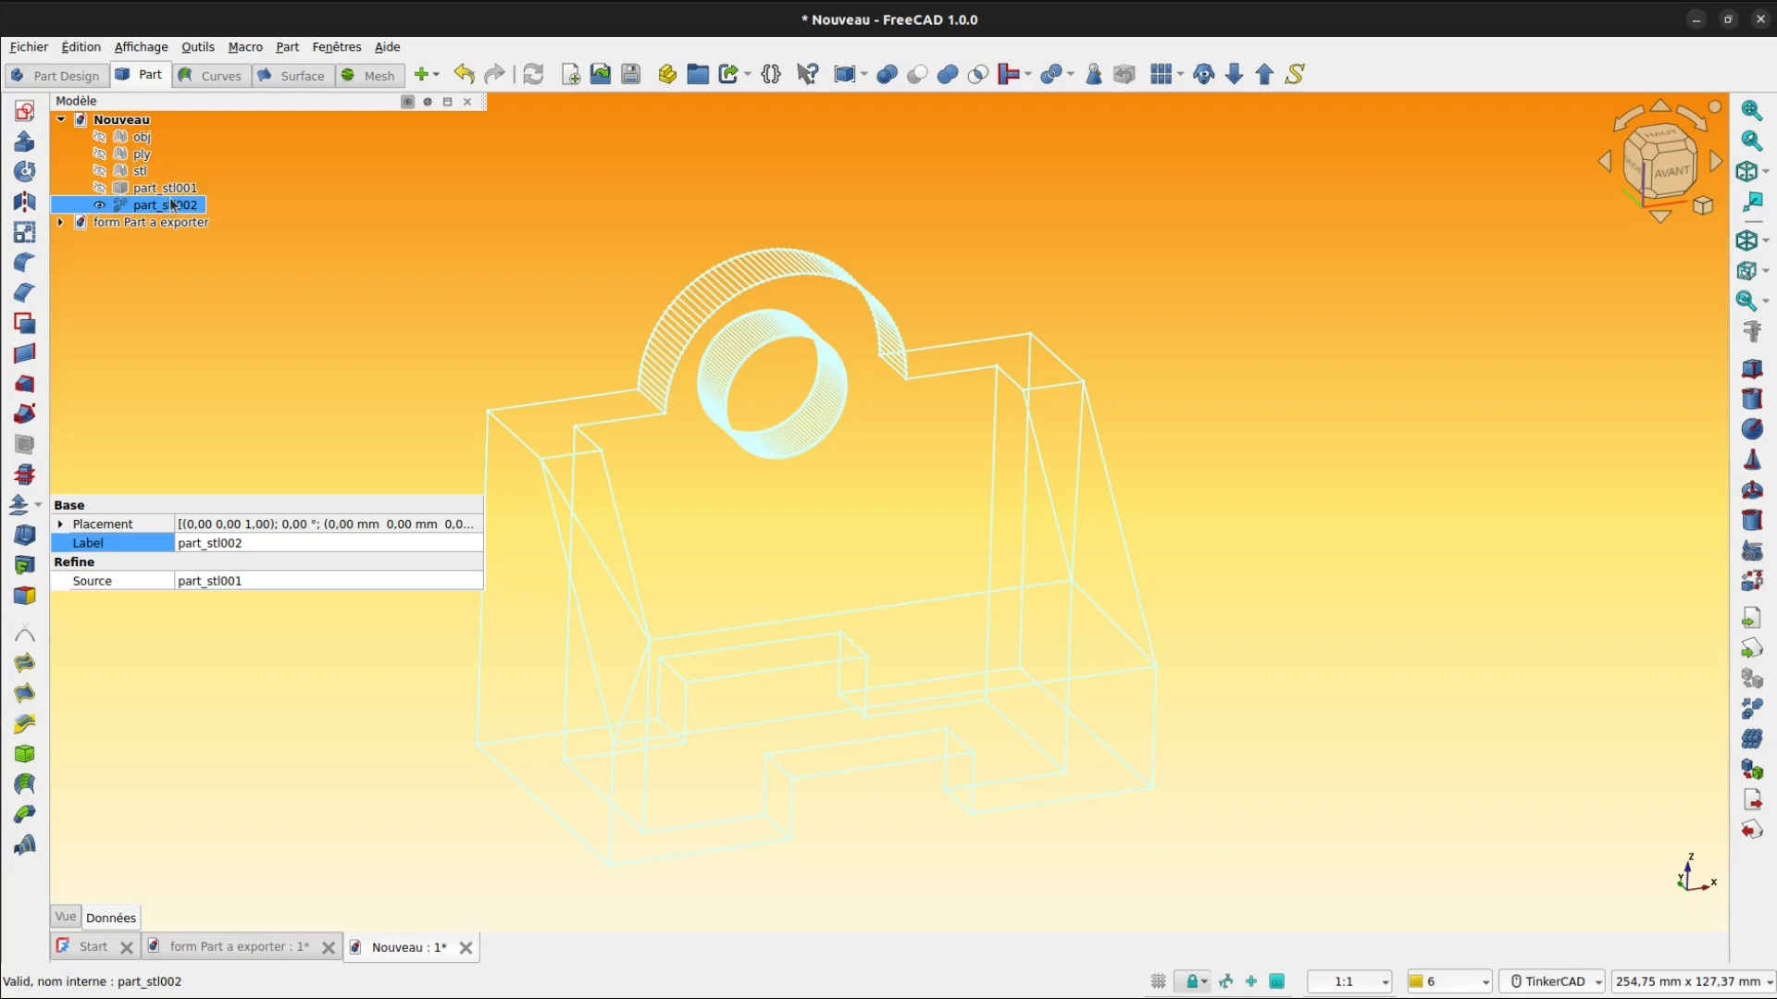
{"action": "left_click", "coordinate": [1751, 747]}
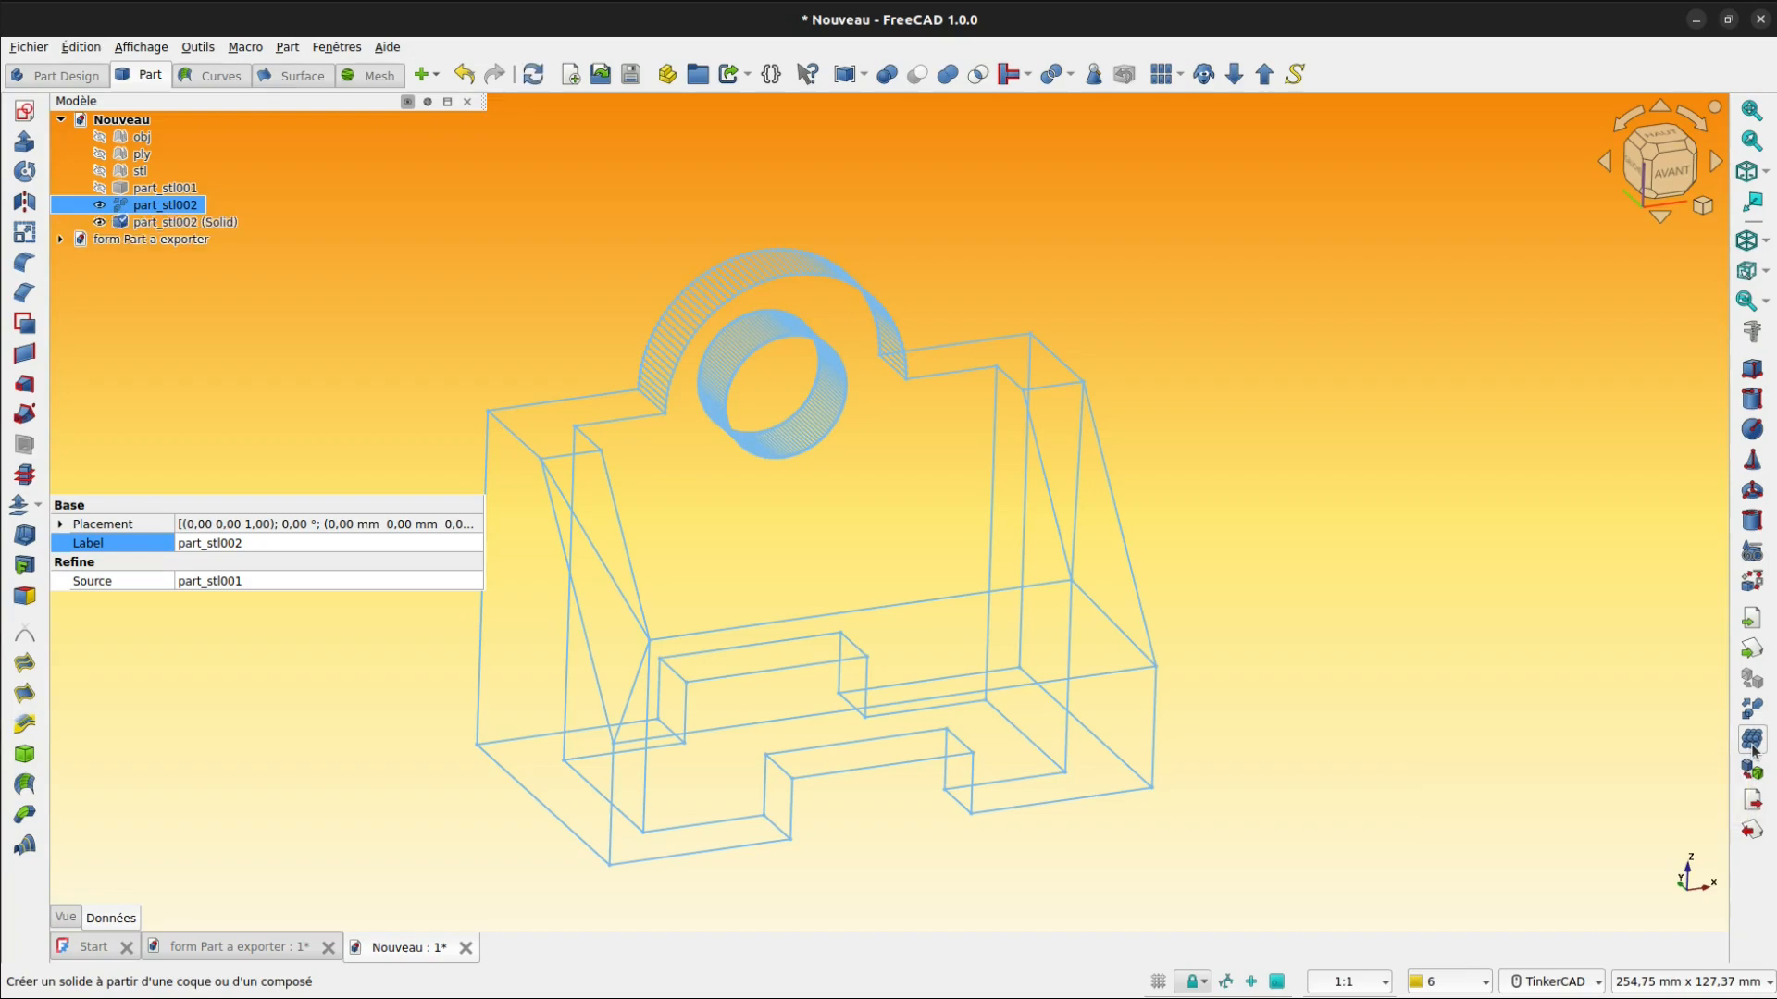
{"action": "left_click", "coordinate": [960, 211]}
{"action": "left_click", "coordinate": [165, 206]}
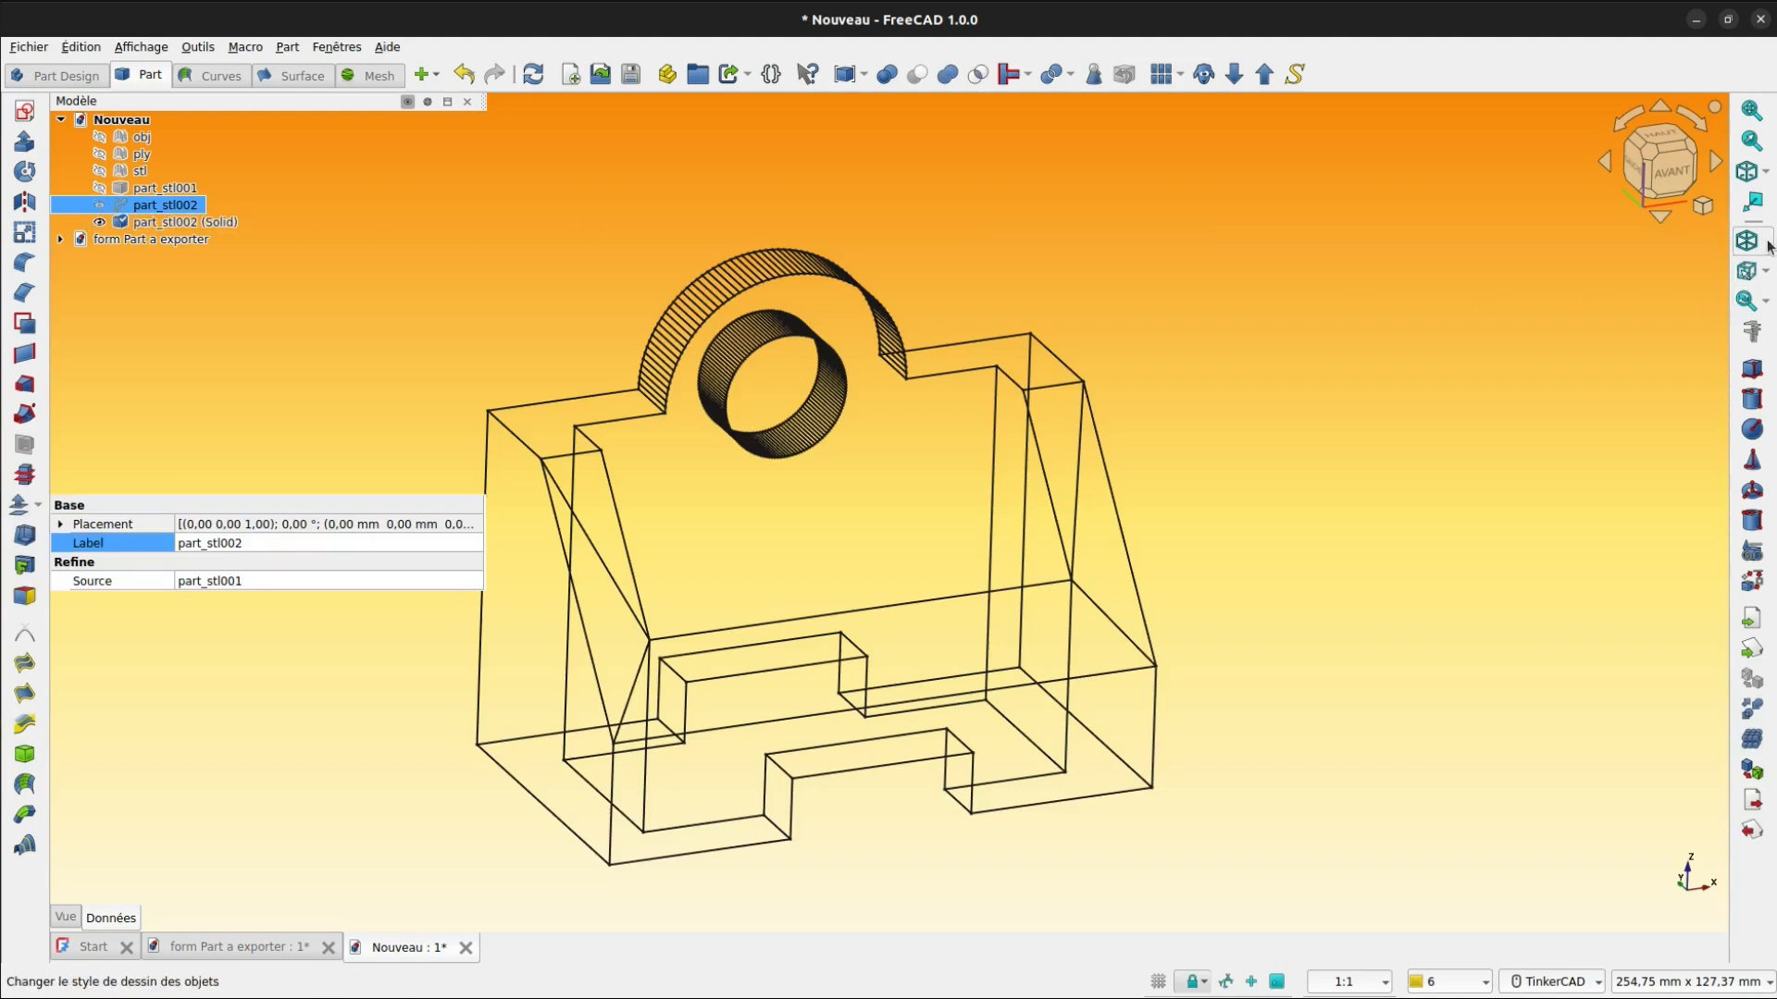
- Switch the model view from wireframe to the shaded display style with visible edges
{"action": "left_click", "coordinate": [1763, 240]}
{"action": "left_click", "coordinate": [1664, 378]}
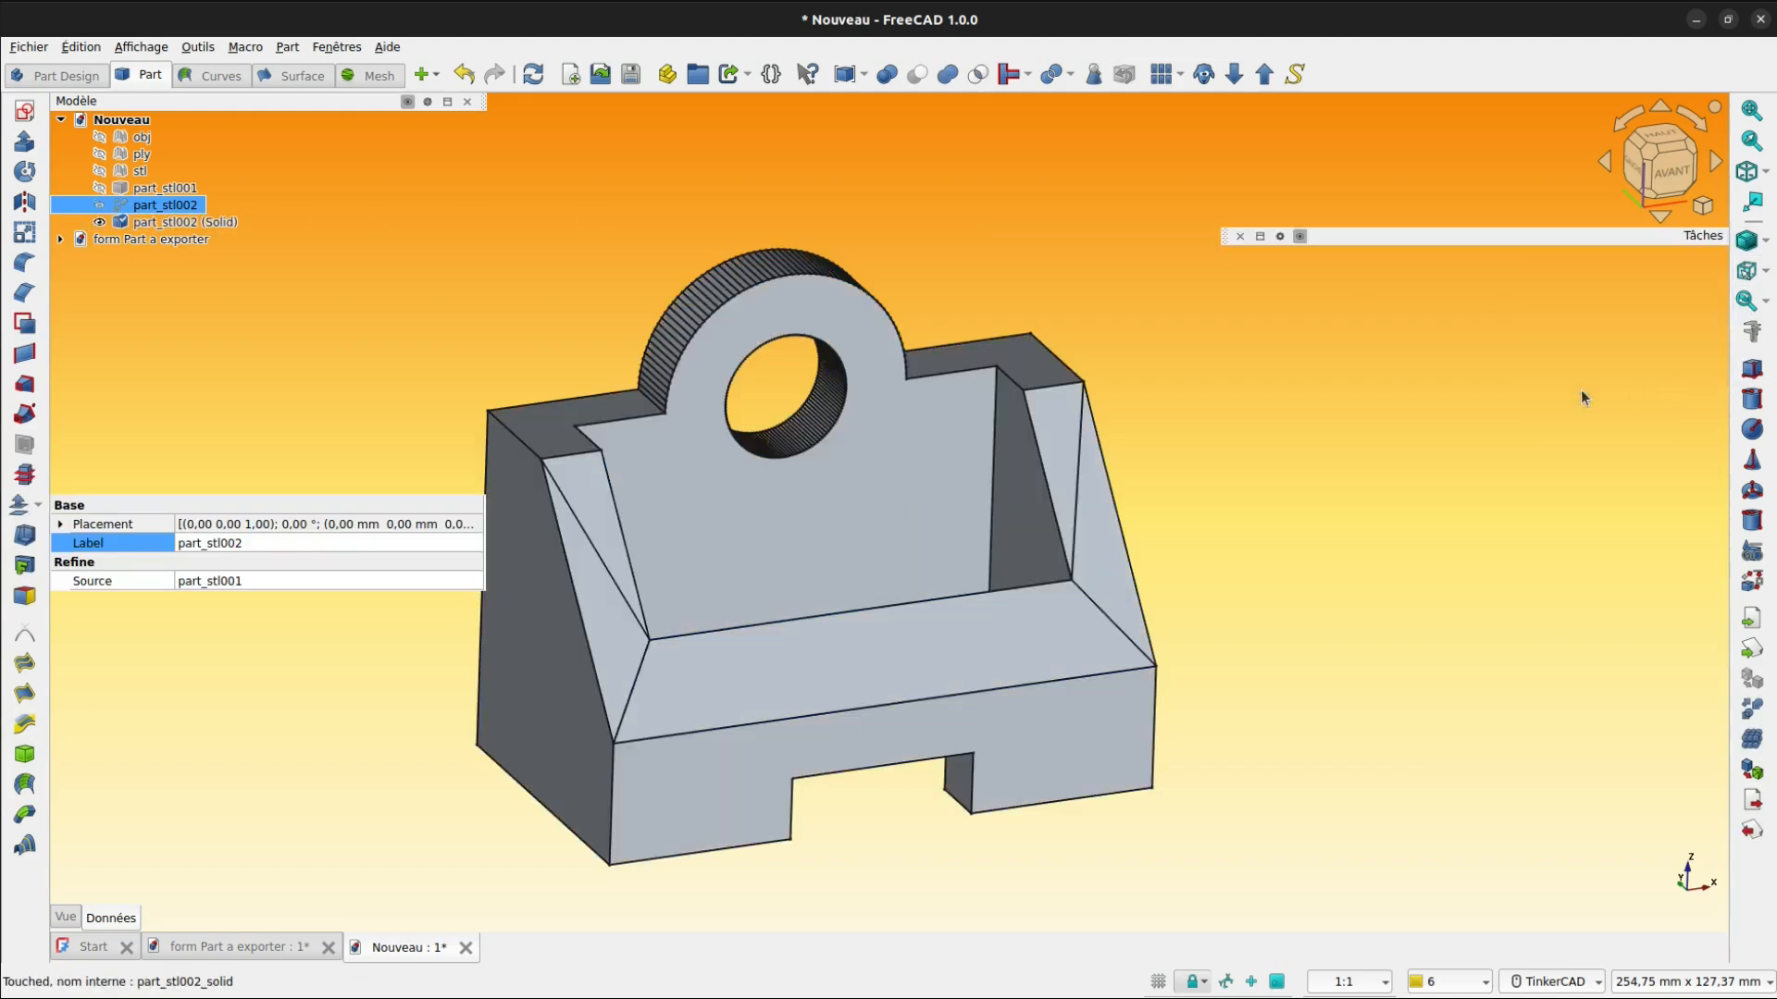
{"action": "left_click", "coordinate": [987, 256]}
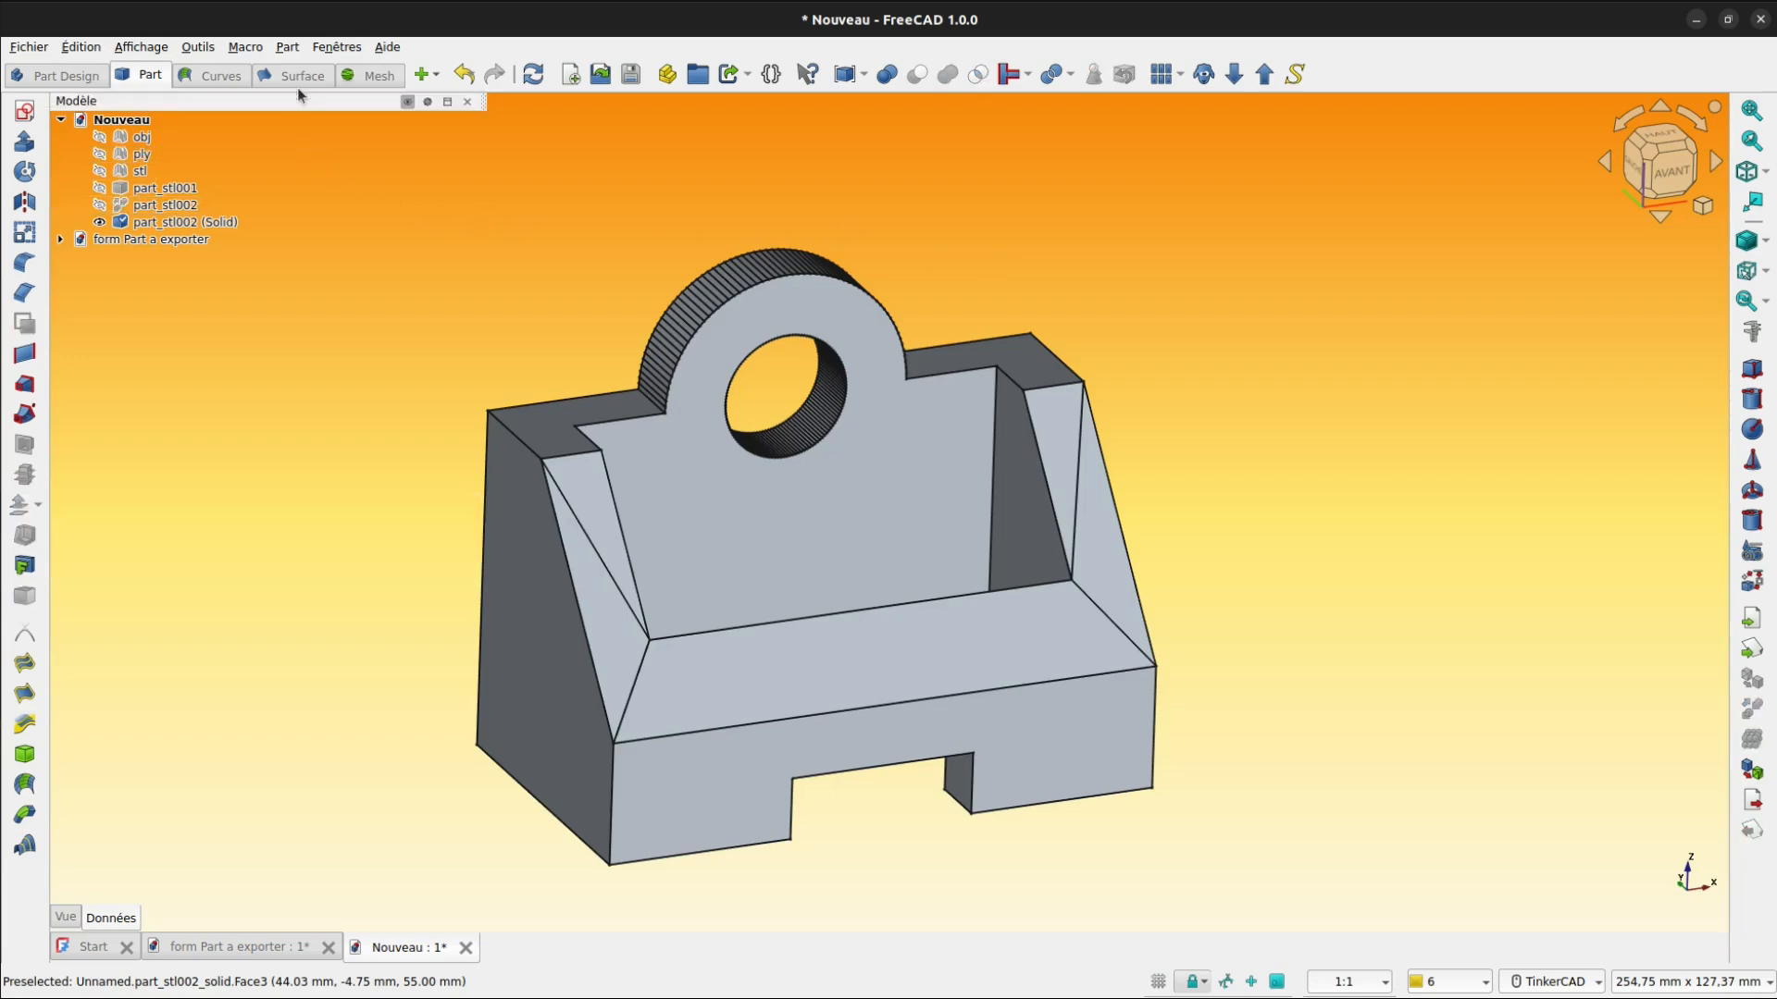
{"action": "left_click", "coordinate": [287, 48]}
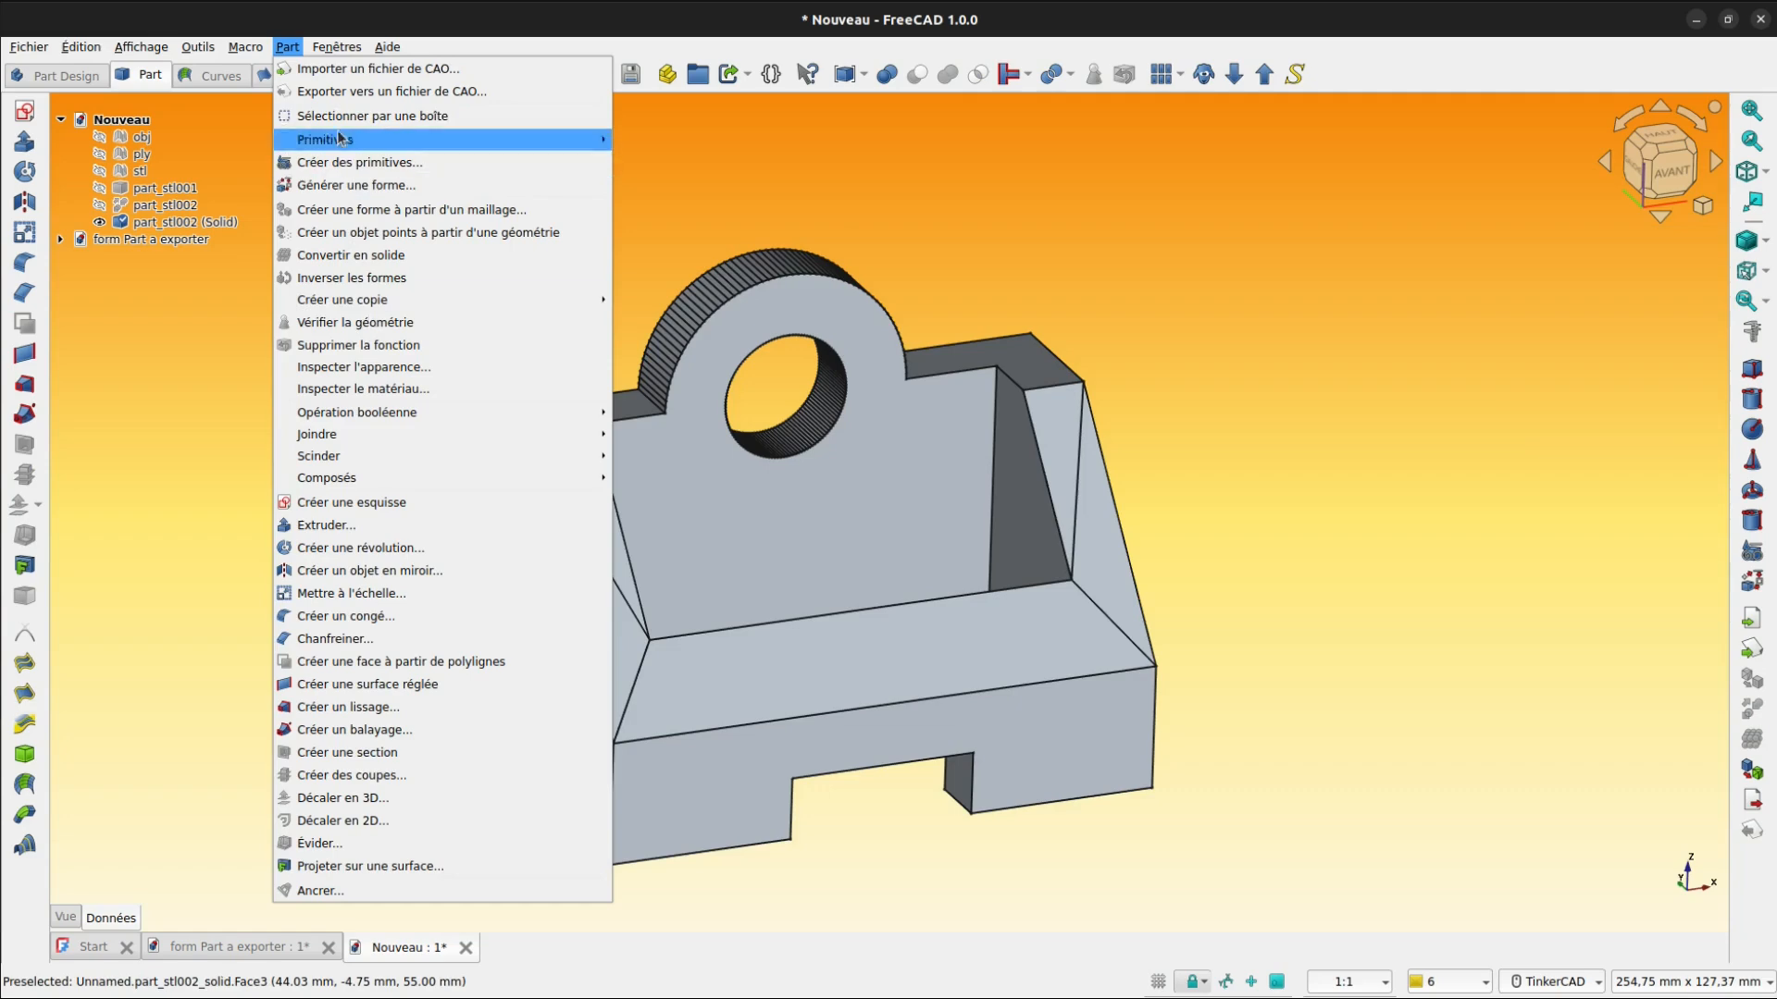
{"action": "mouse_move", "coordinate": [376, 304]}
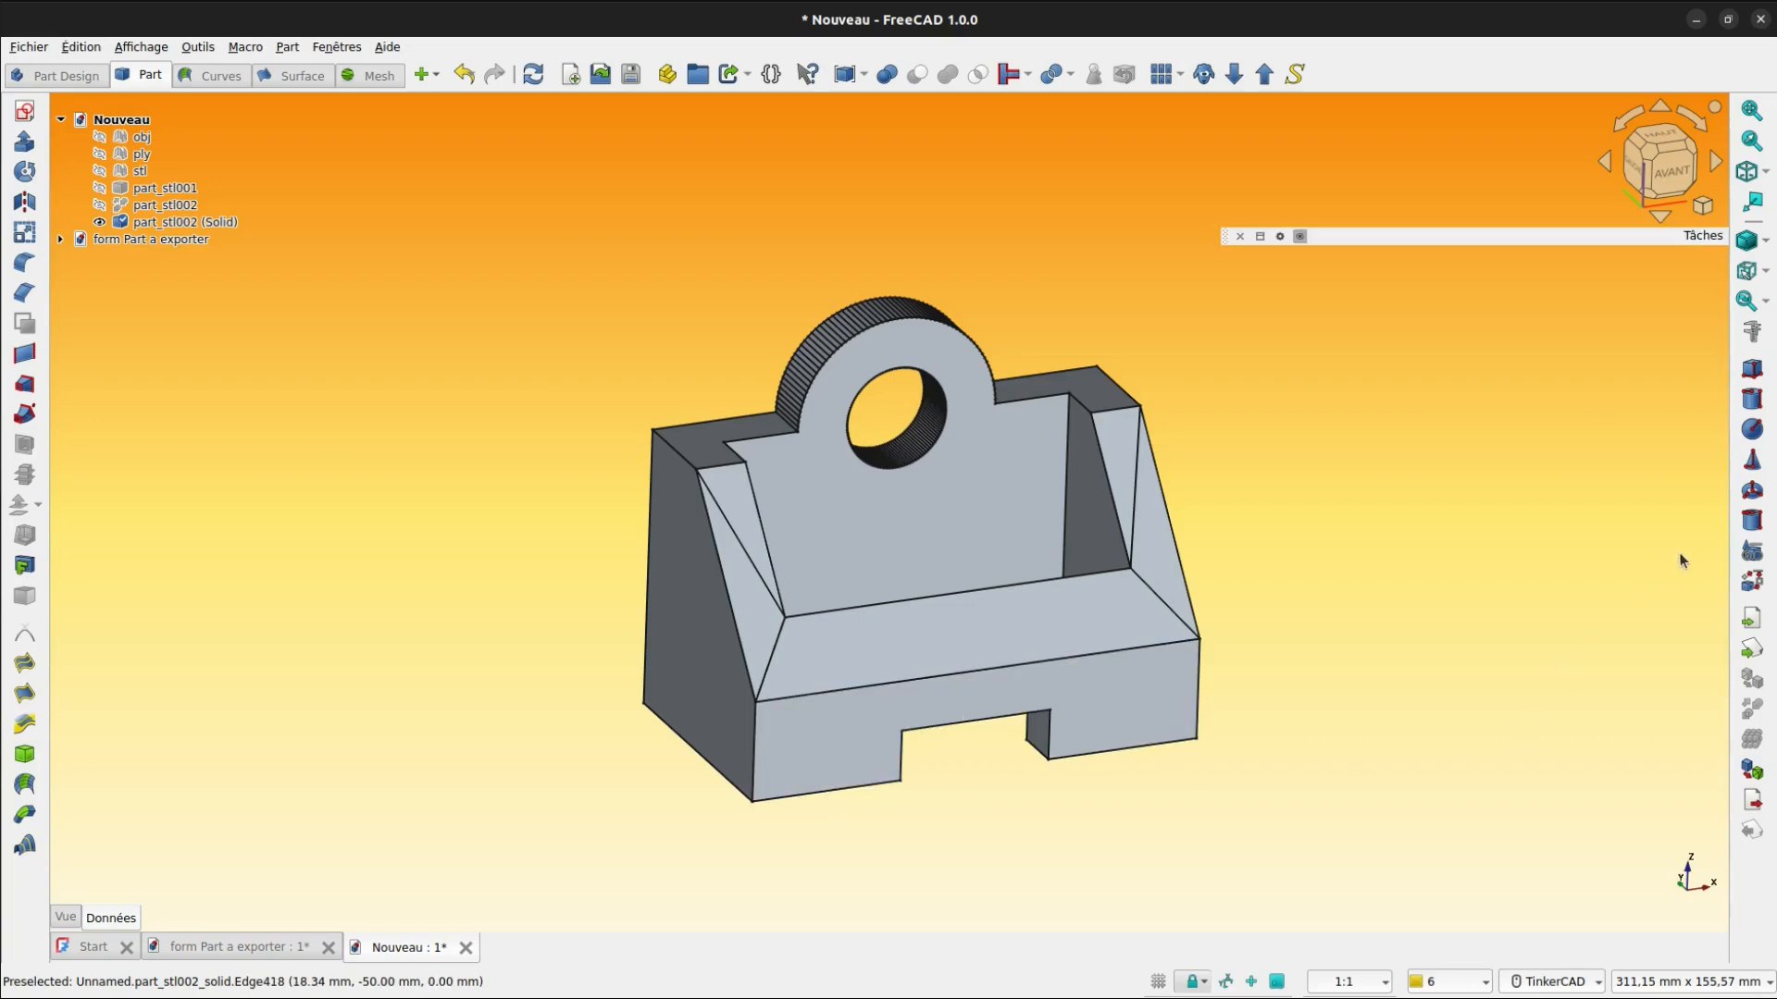
- Create a plane primitive with a length of 200 mm and a width of 300 mm at the origin
{"action": "left_click", "coordinate": [1752, 551]}
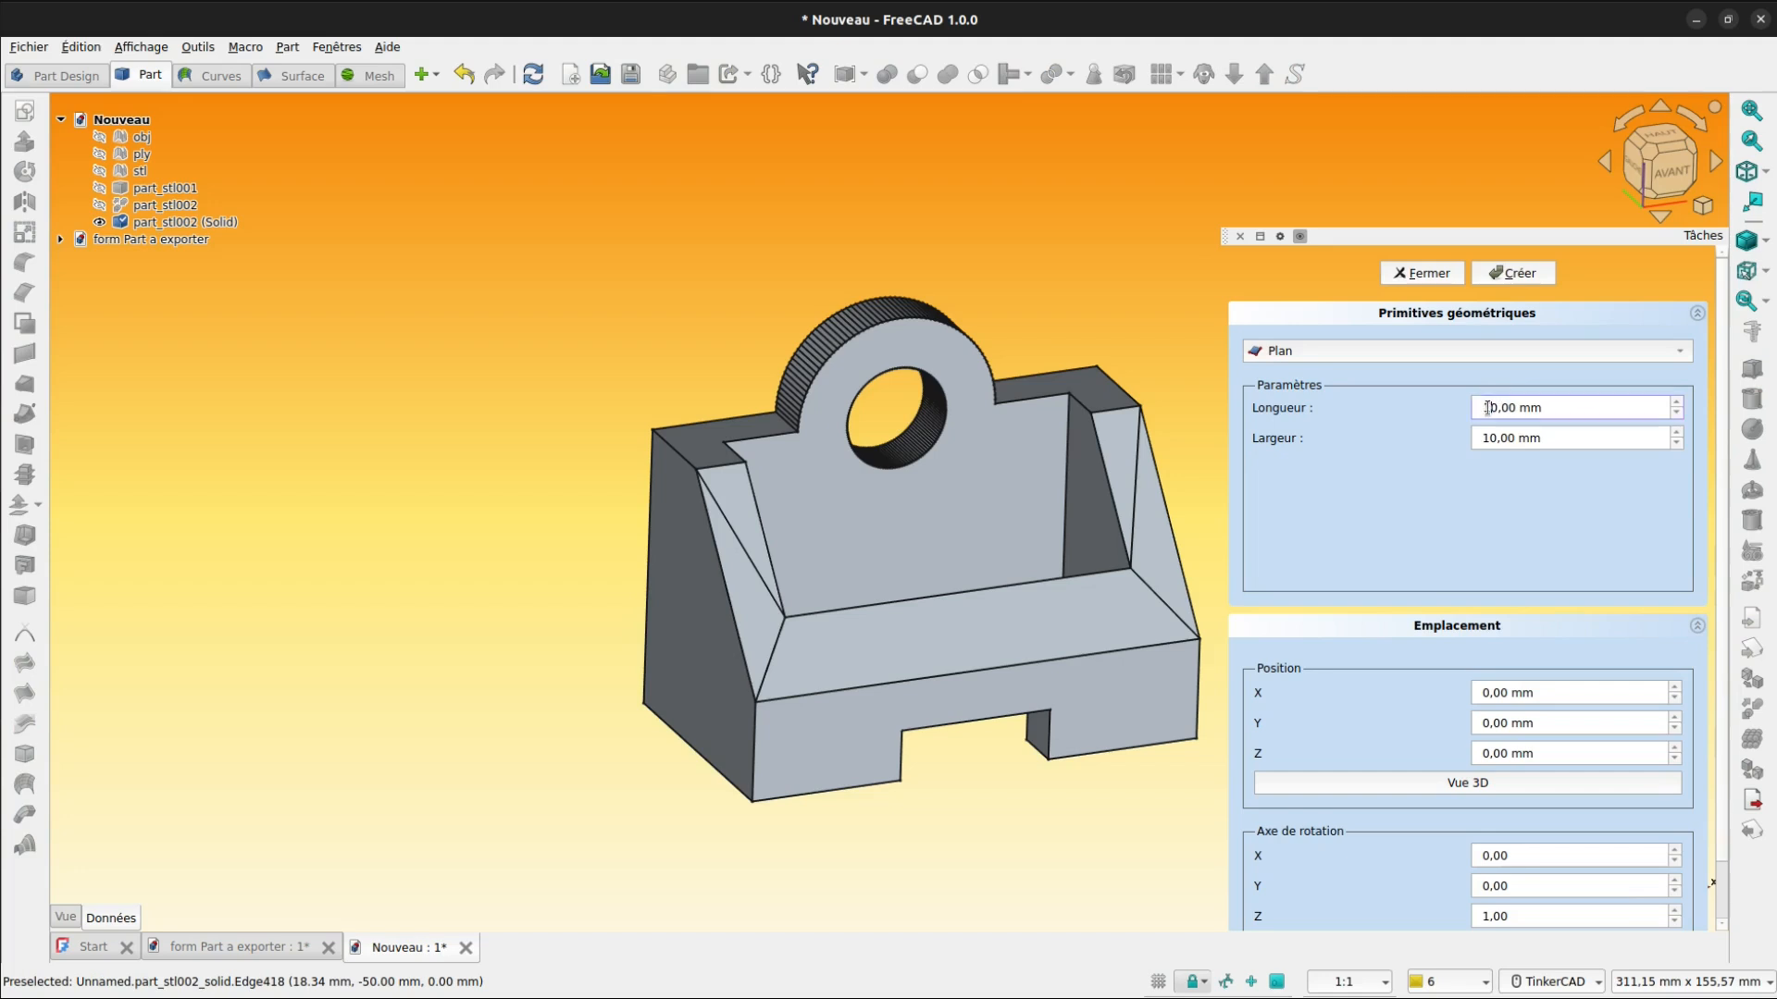
{"action": "type", "text": "0"}
{"action": "left_click_drag", "start_coordinate": [1491, 436], "coordinate": [1477, 434]}
{"action": "type", "text": "30"}
{"action": "left_click", "coordinate": [1515, 274]}
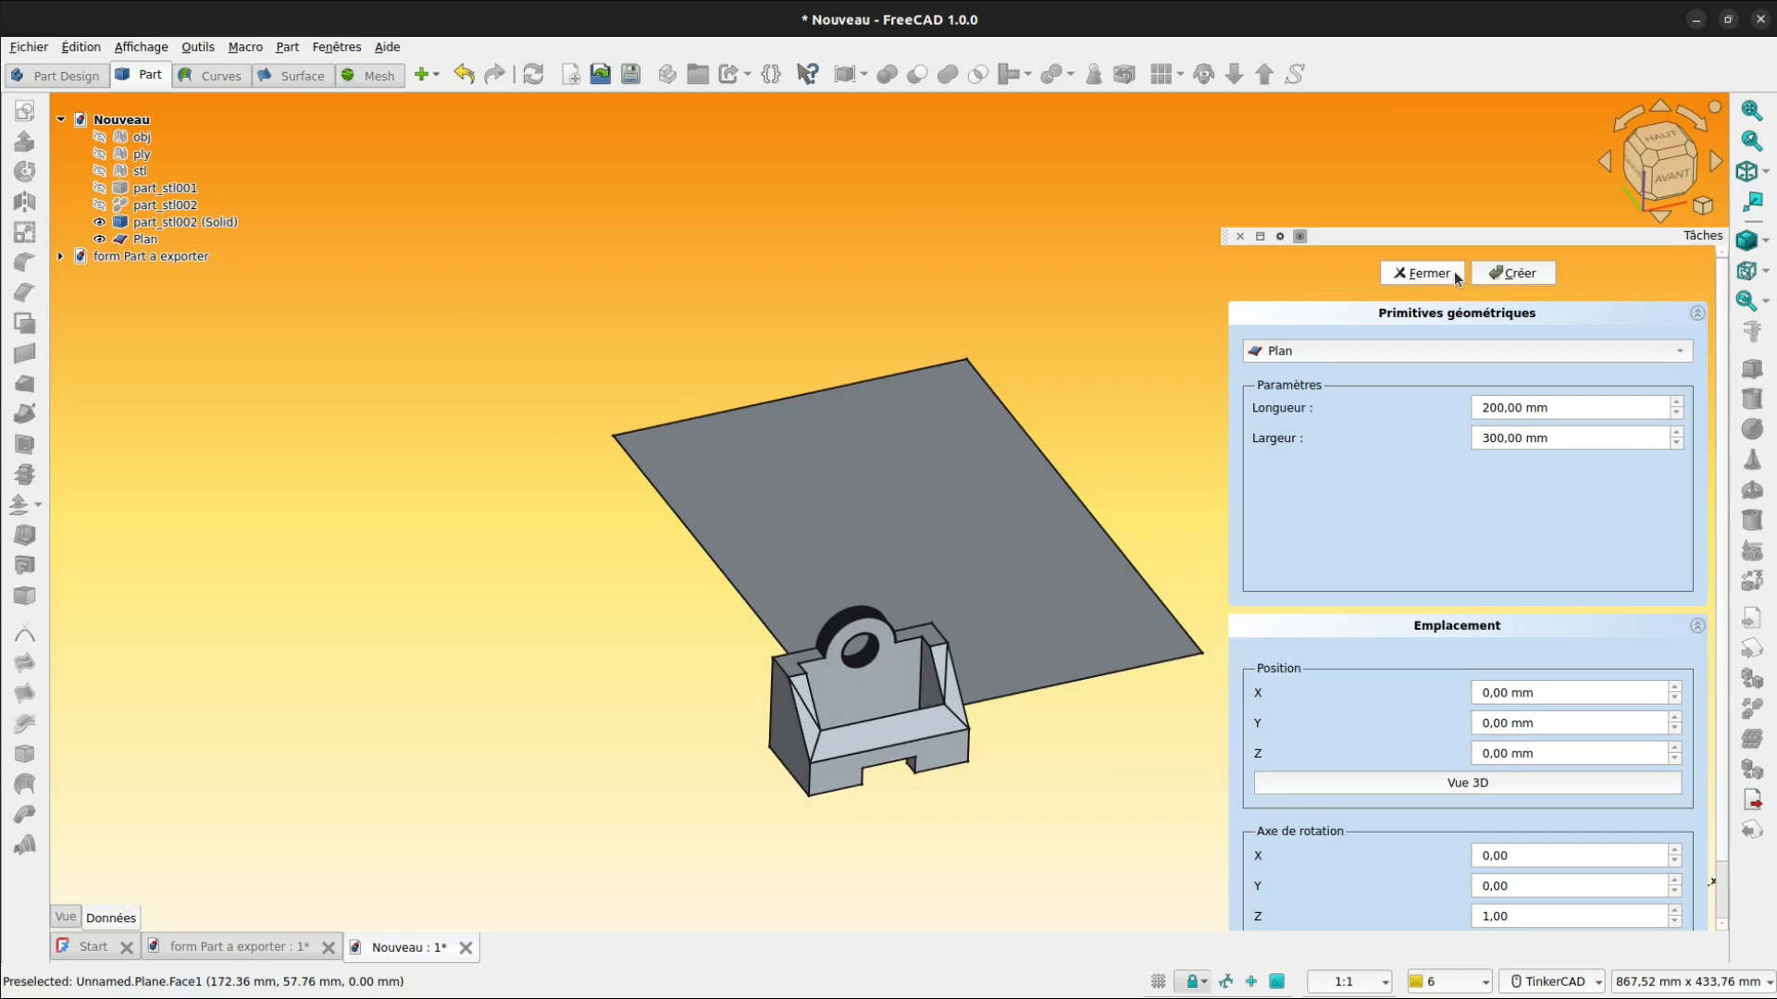
{"action": "left_click", "coordinate": [1423, 273]}
- Transform the plane by moving it -145 mm along Y and -94 mm along X so that it surrounds the part
{"action": "left_click", "coordinate": [1130, 670]}
{"action": "right_click", "coordinate": [1046, 604]}
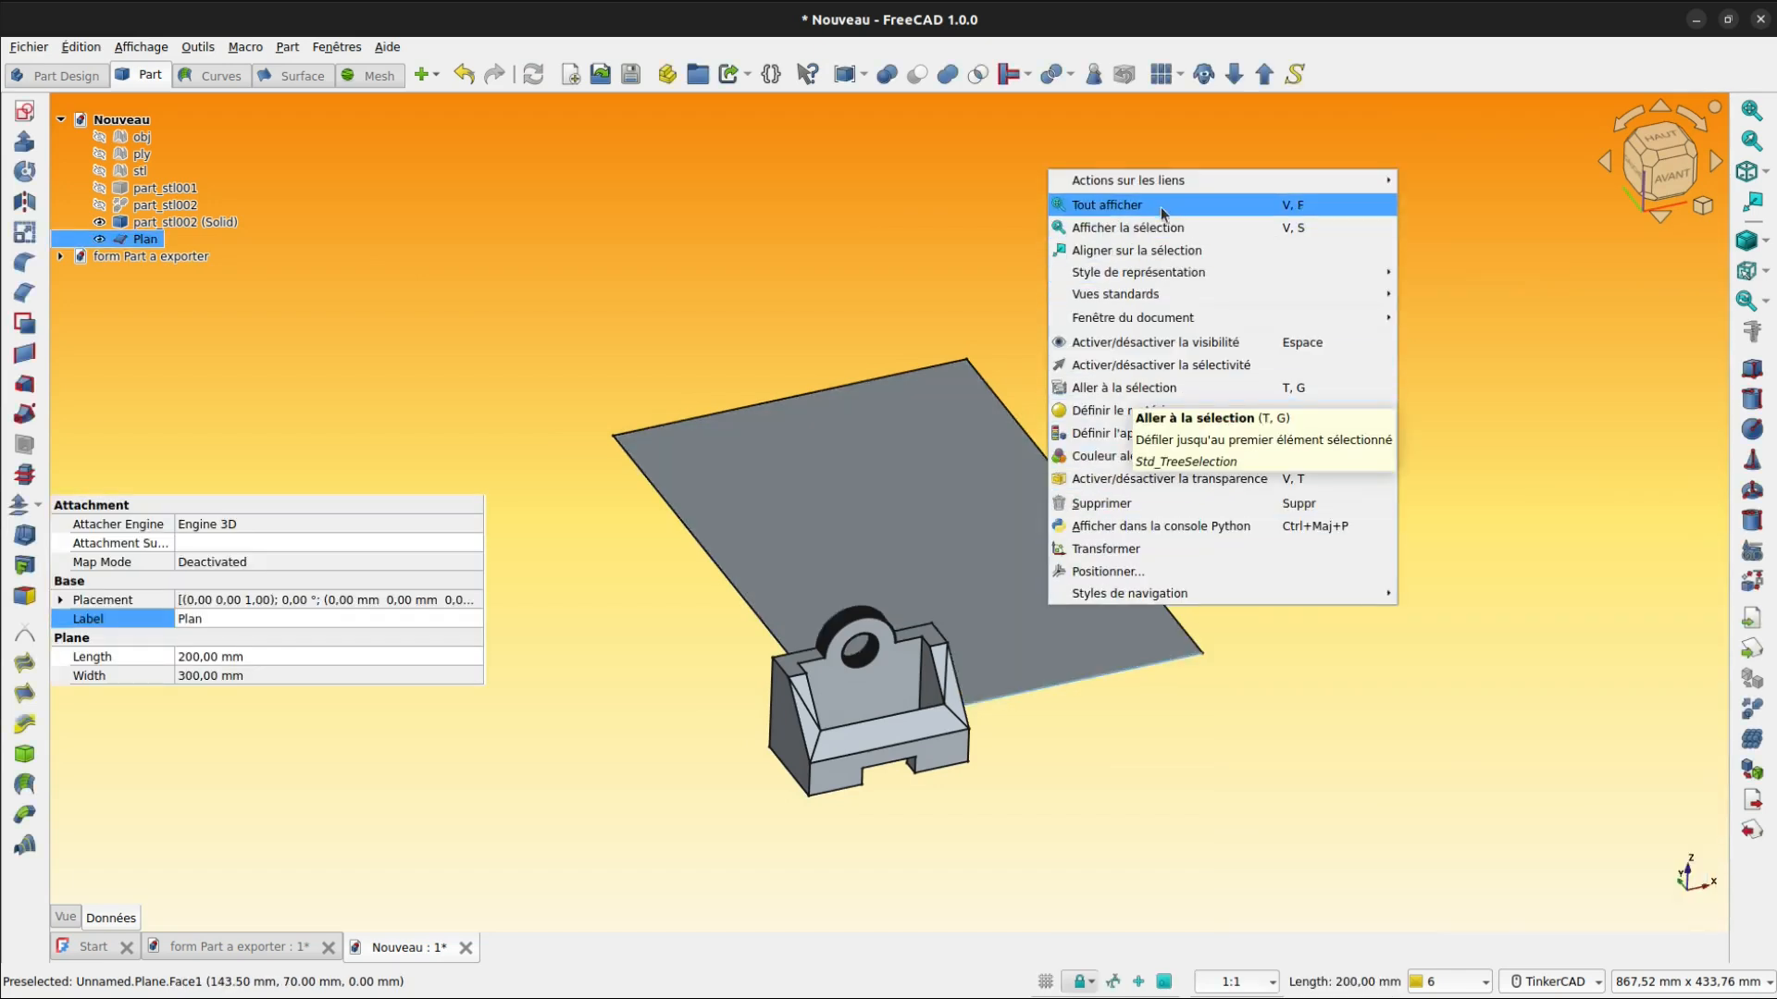
{"action": "left_click", "coordinate": [1103, 549]}
{"action": "right_click_drag", "start_coordinate": [1015, 579], "coordinate": [982, 759]}
{"action": "middle_click_drag", "start_coordinate": [993, 613], "coordinate": [1145, 240]}
{"action": "left_click", "coordinate": [1659, 159]}
{"action": "left_click_drag", "start_coordinate": [994, 359], "coordinate": [981, 648]}
{"action": "left_click_drag", "start_coordinate": [1131, 778], "coordinate": [946, 773]}
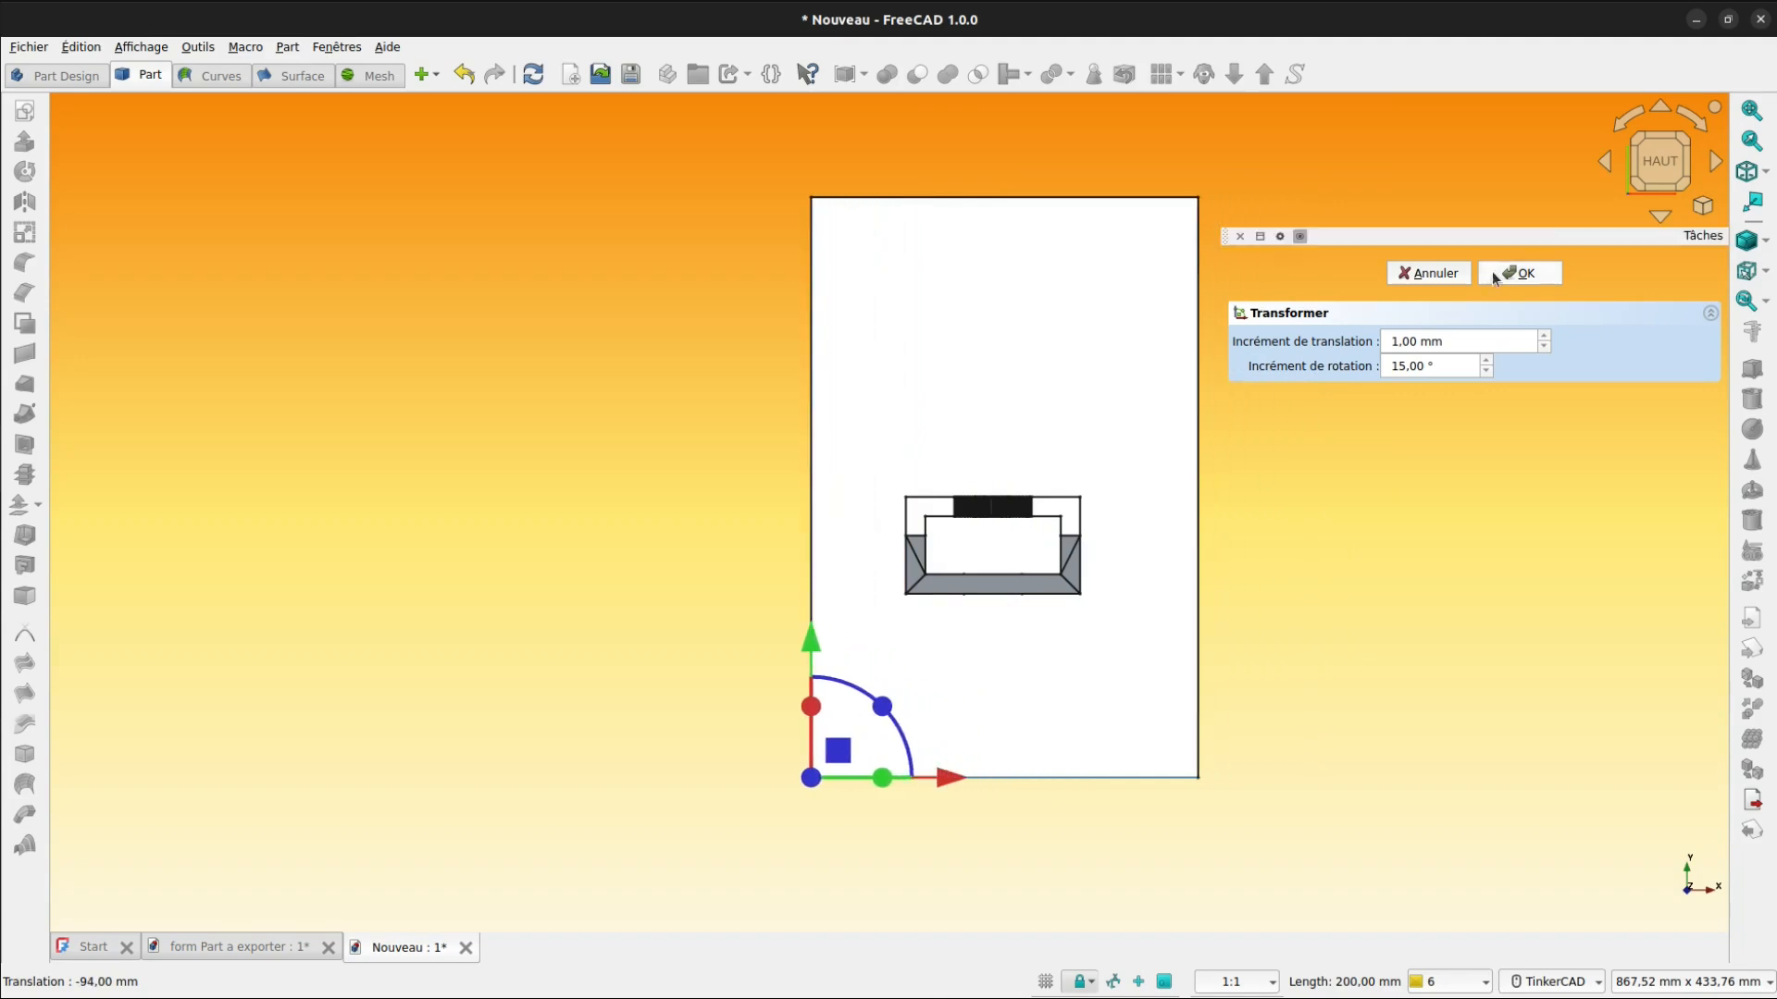
- Raise the plane 15 mm along Z so that it cuts through the base of the solid
{"action": "left_click", "coordinate": [1660, 108]}
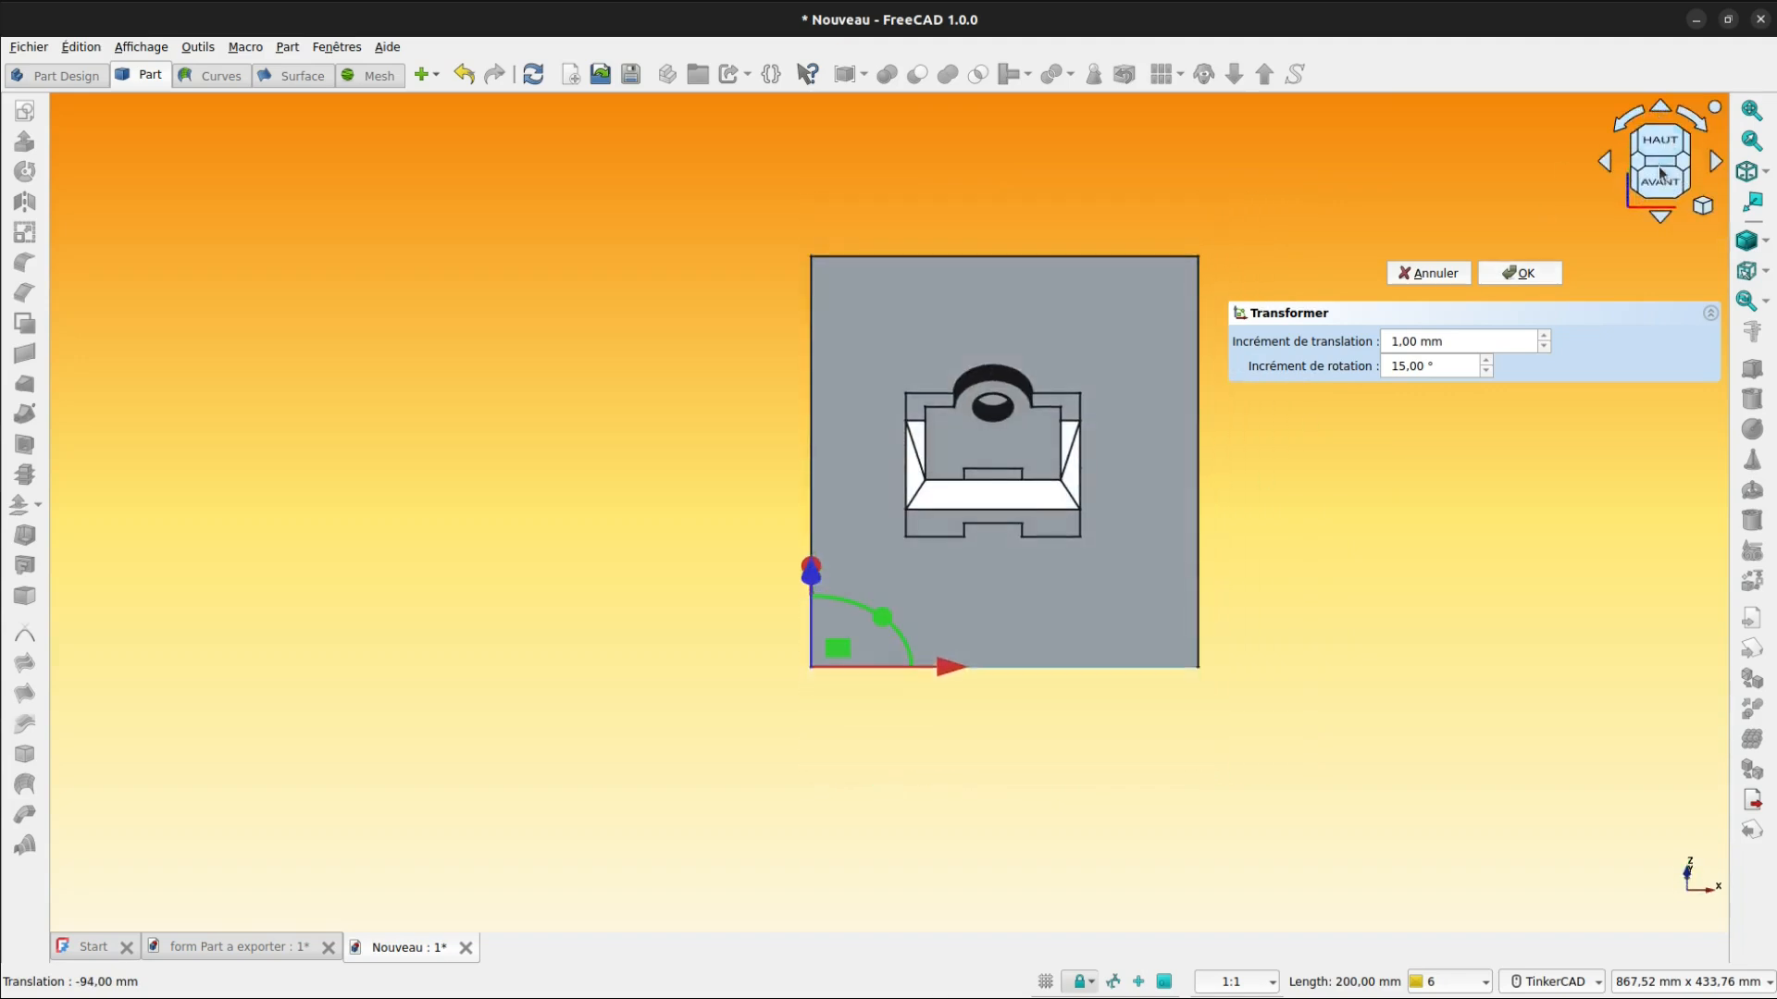
{"action": "left_click", "coordinate": [1660, 108]}
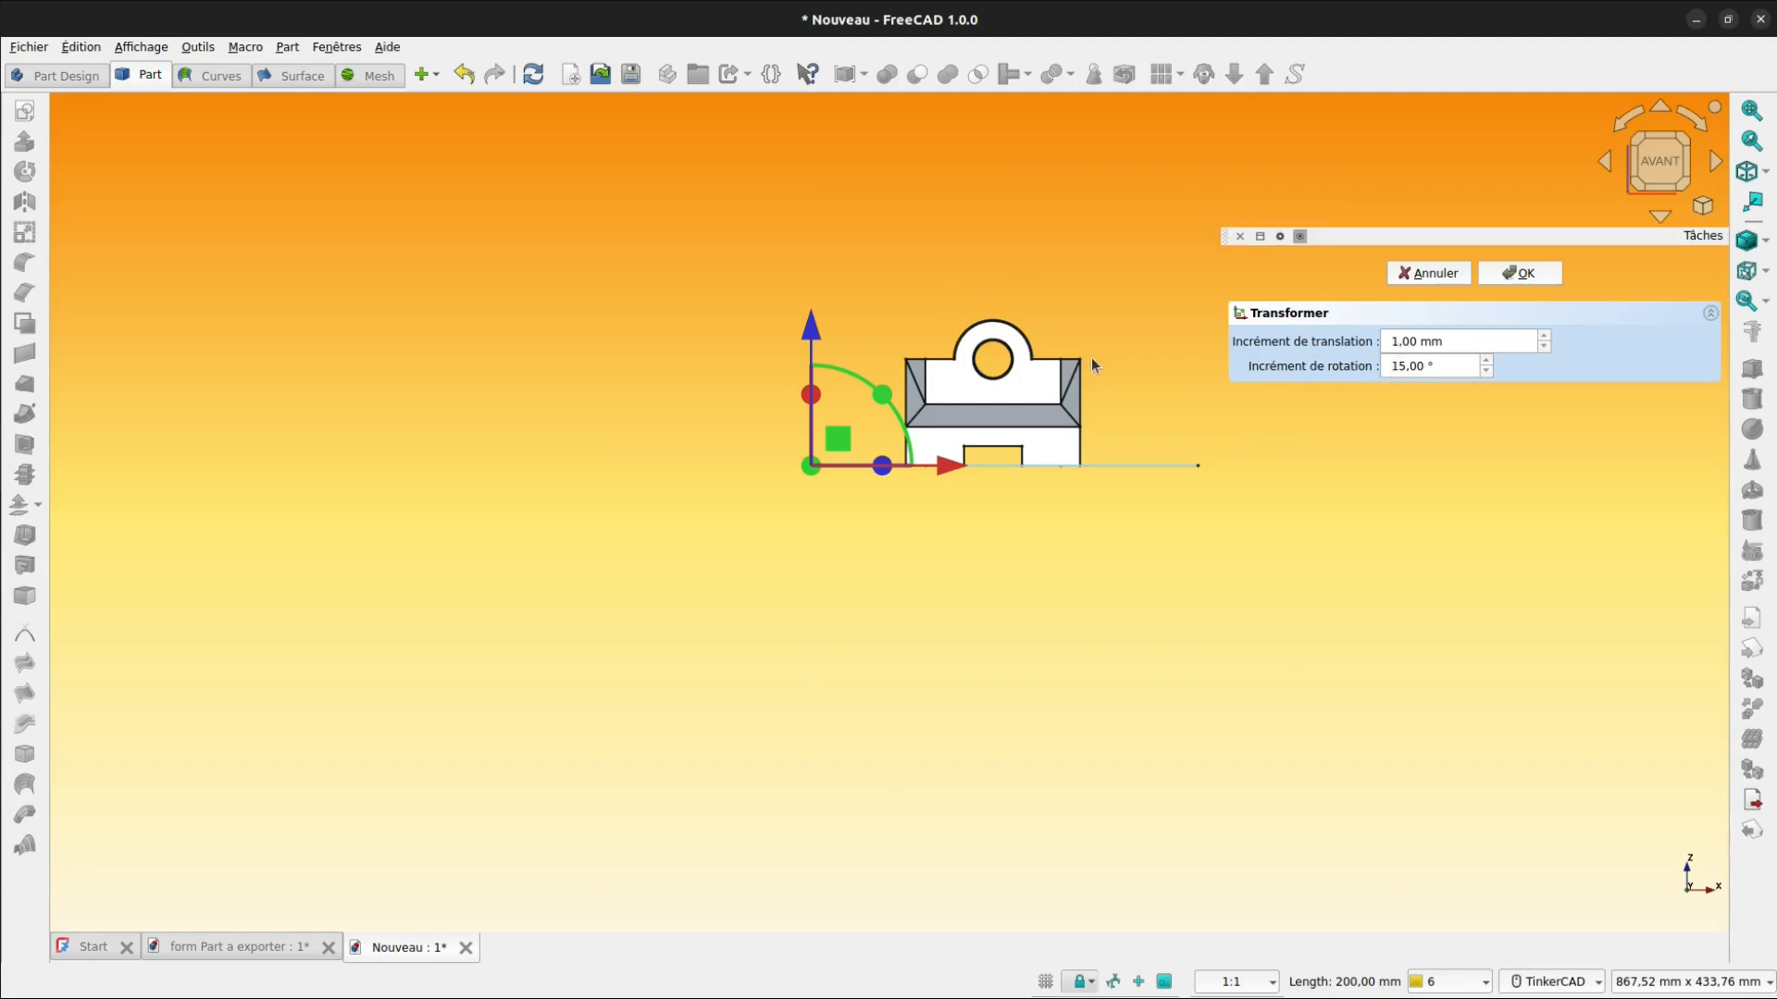
{"action": "left_click_drag", "start_coordinate": [816, 333], "coordinate": [821, 303]}
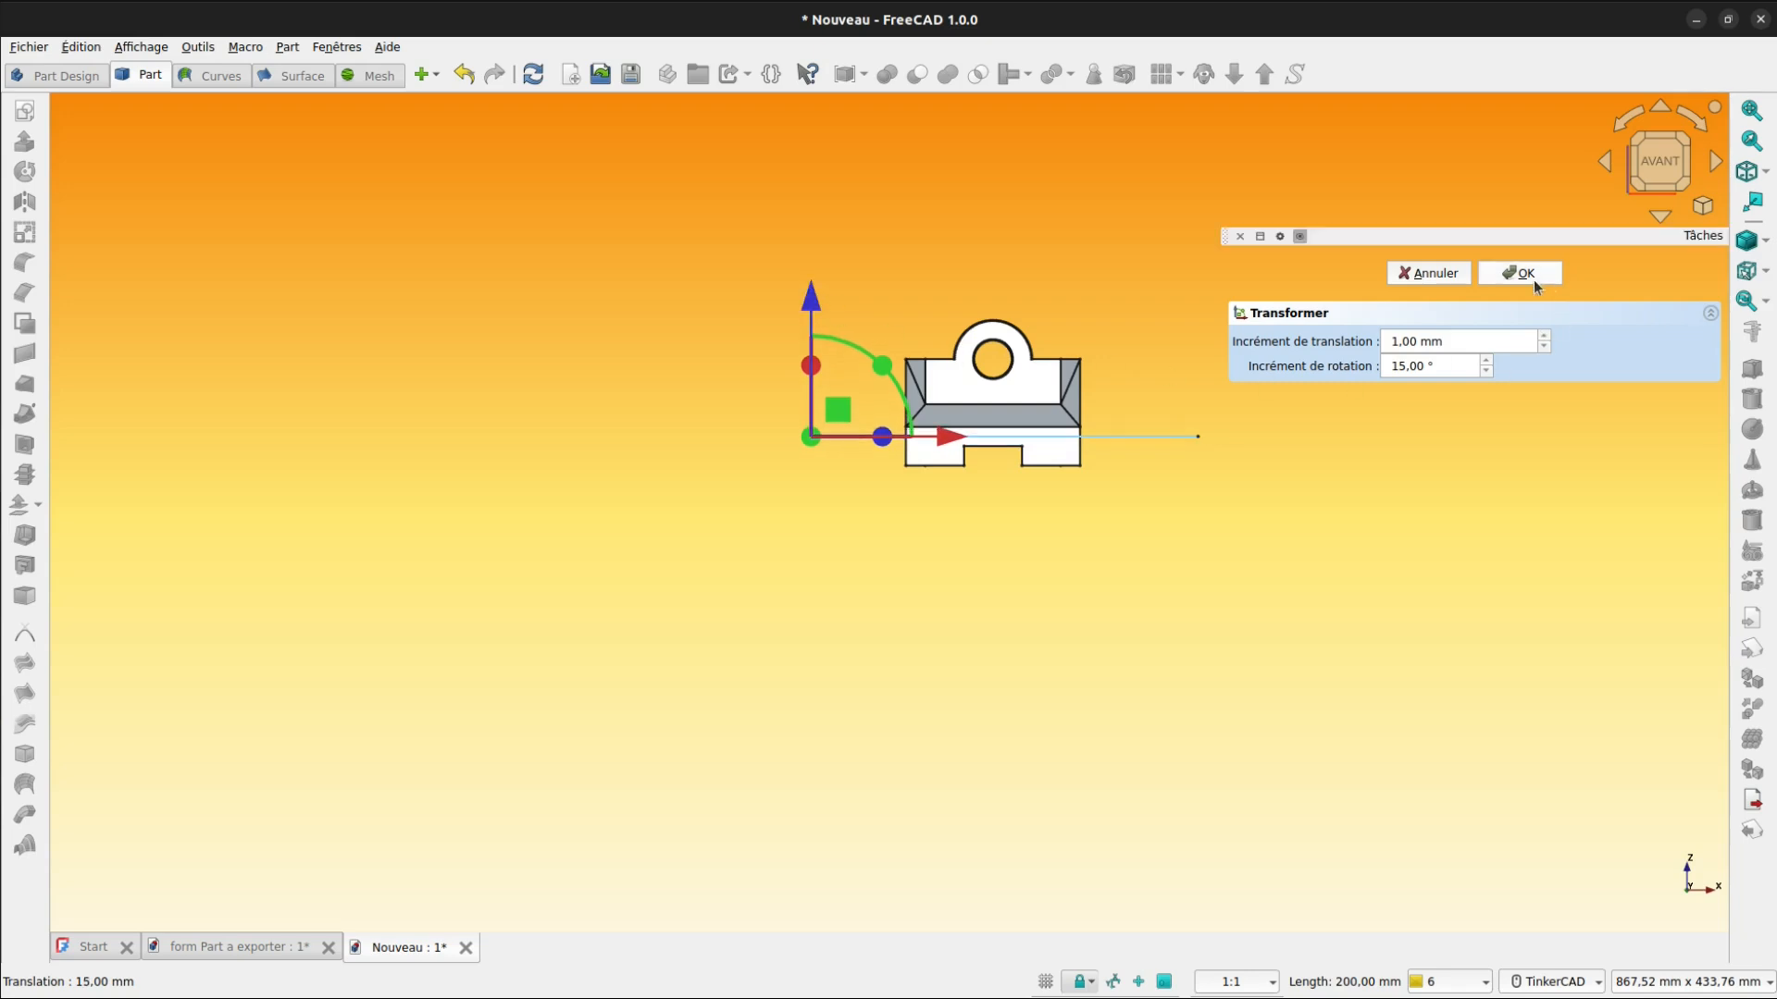
{"action": "left_click", "coordinate": [1533, 275]}
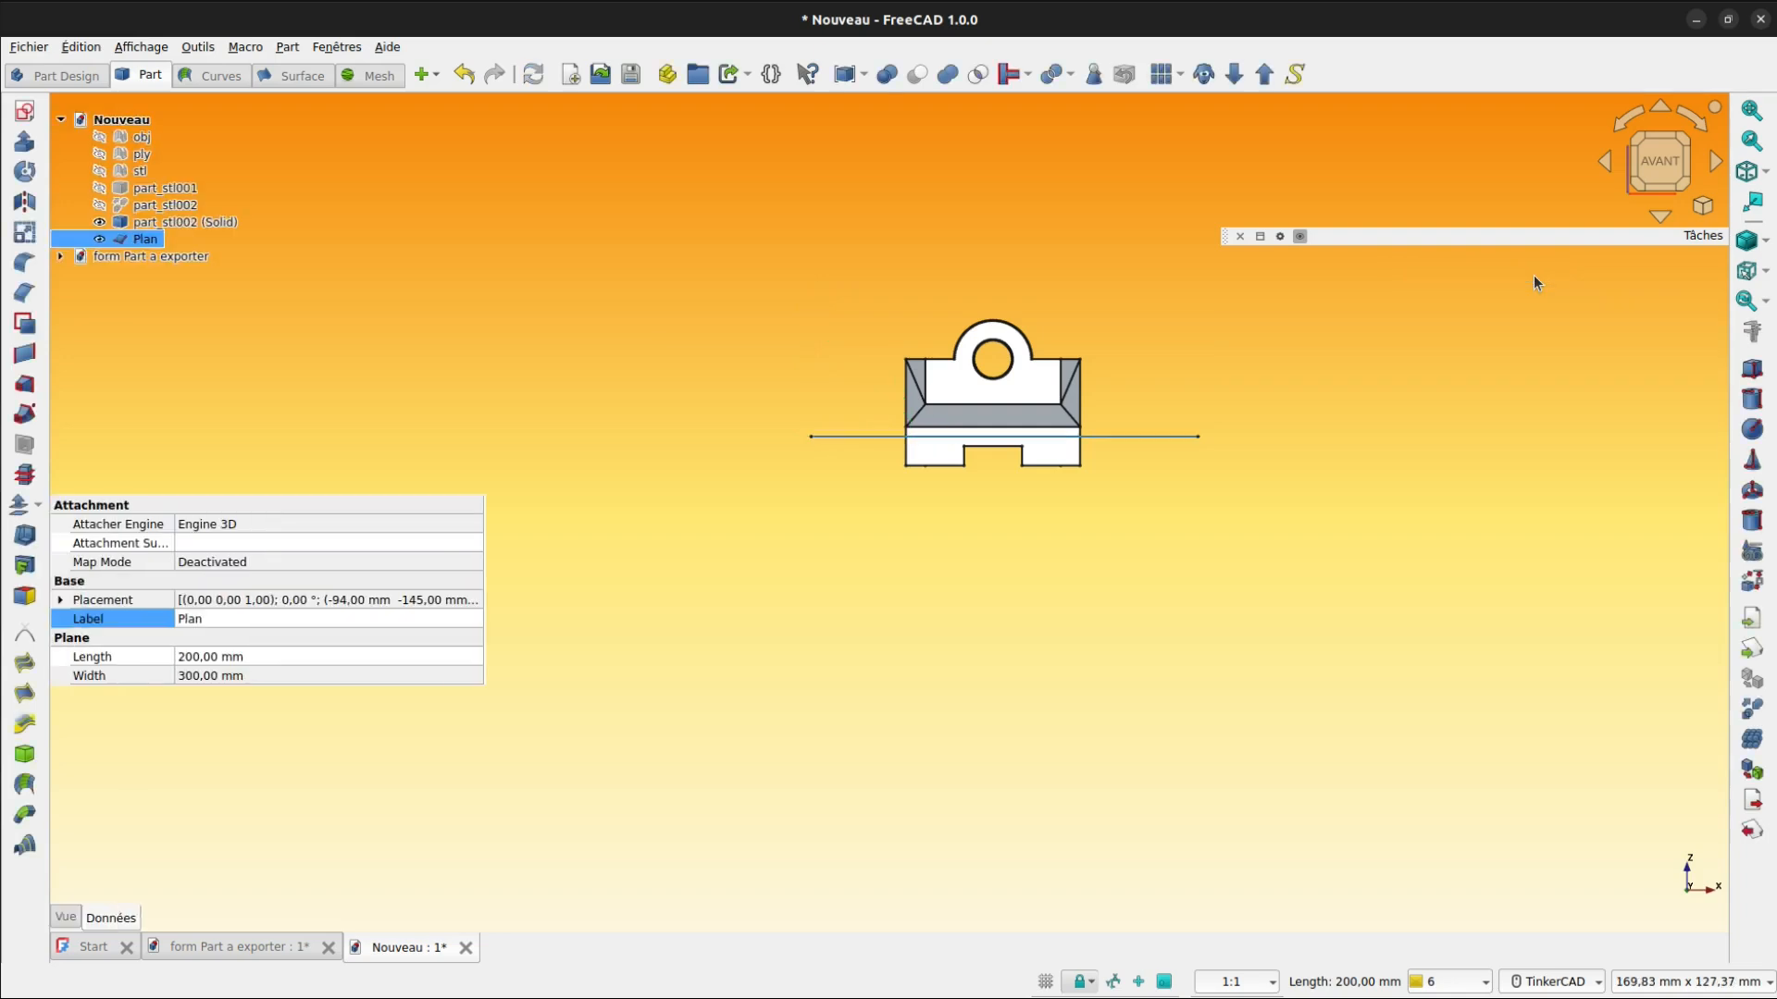
- Split part_stl002 (Solid) with the plane using Slice apart
{"action": "key", "text": "0"}
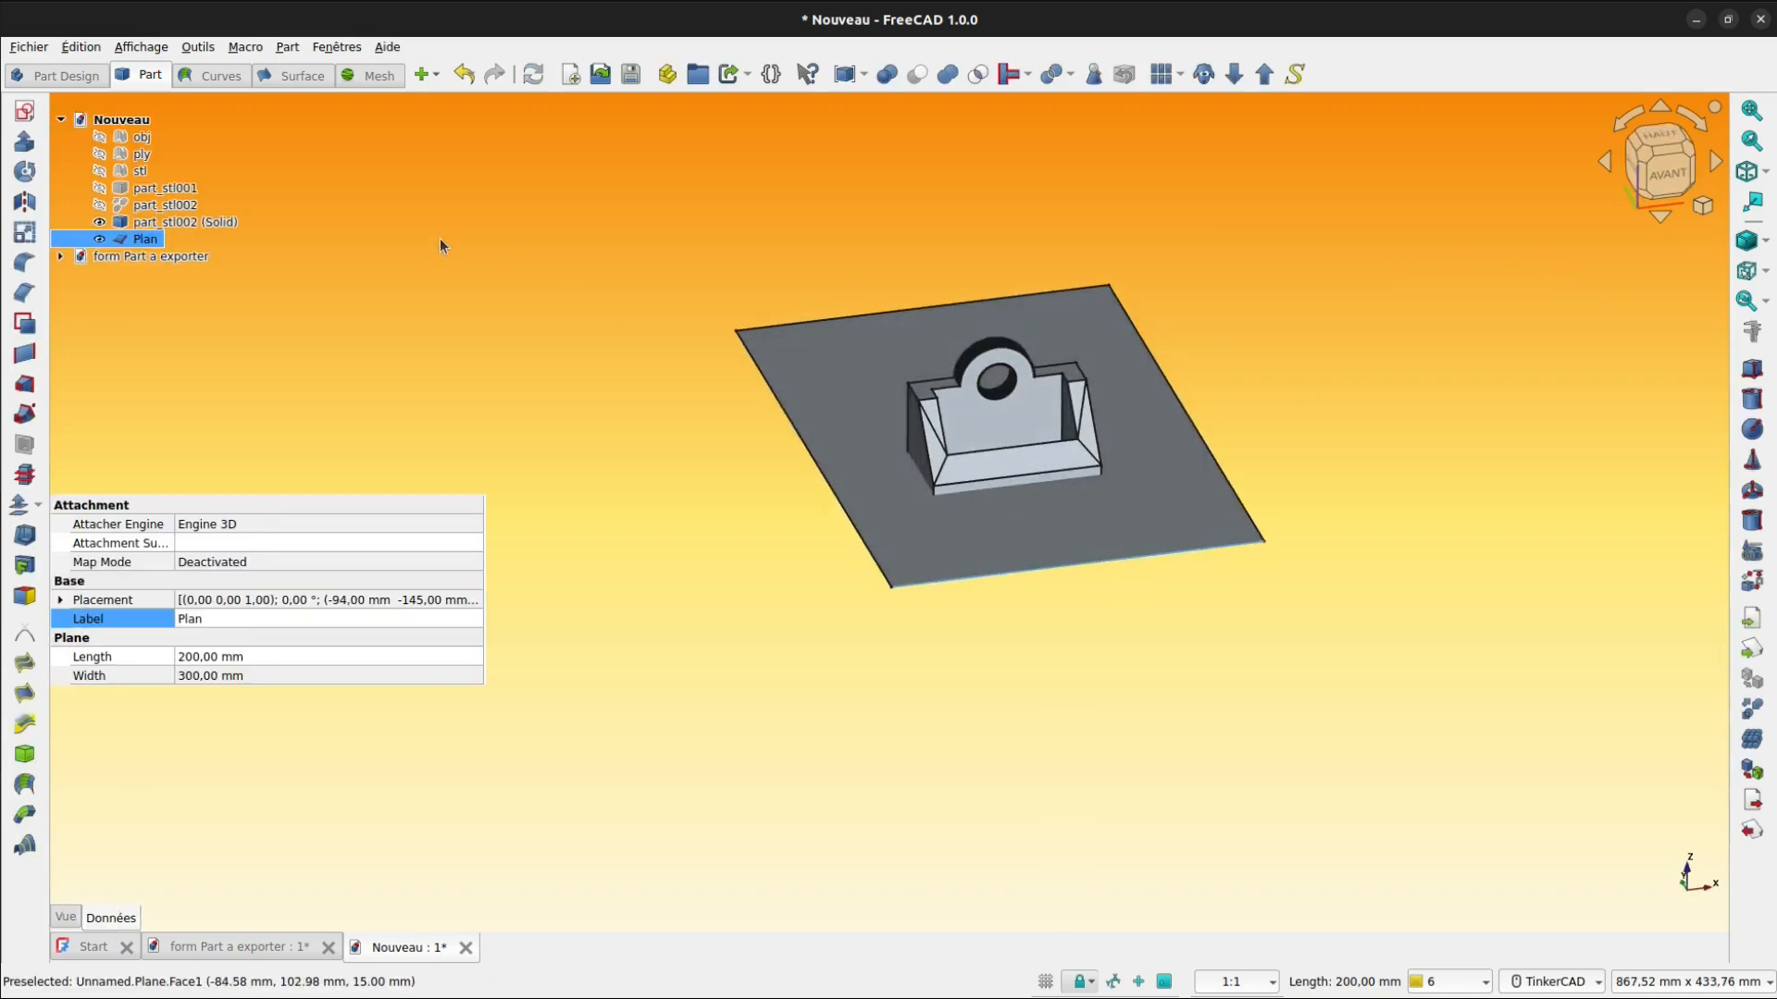
{"action": "left_click", "coordinate": [220, 222]}
{"action": "left_click", "coordinate": [150, 239], "text": "ctrl"}
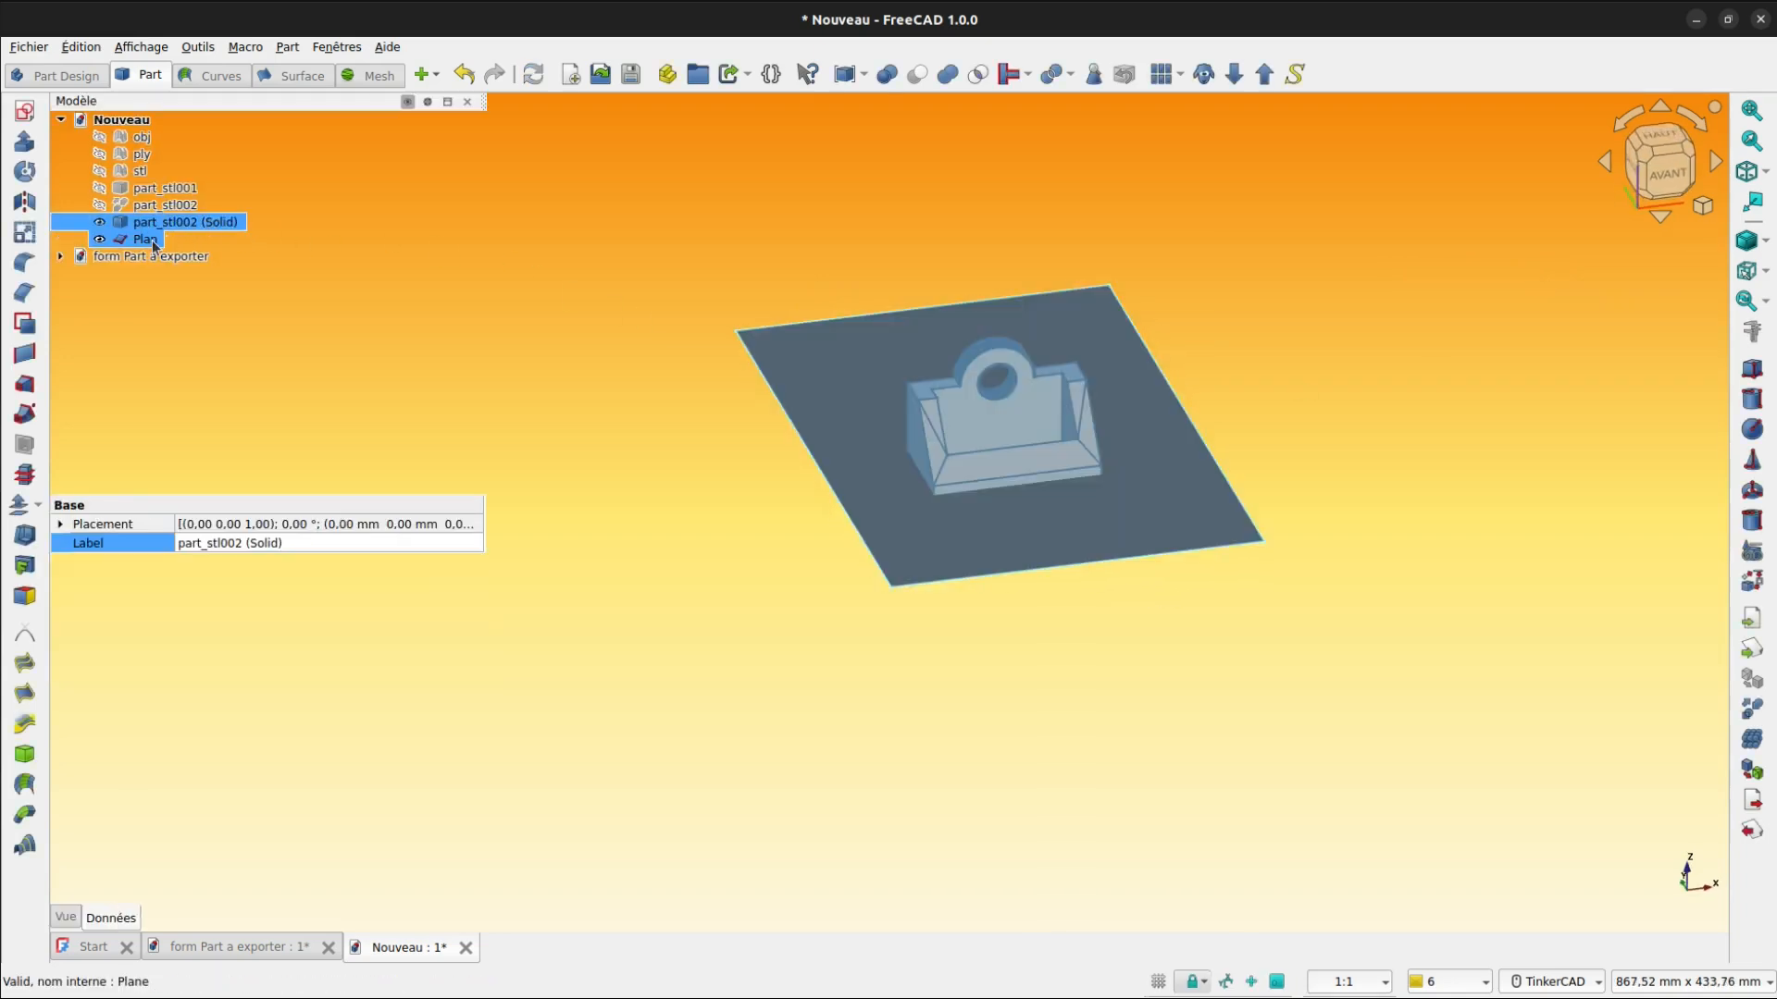
{"action": "left_click", "coordinate": [1073, 81]}
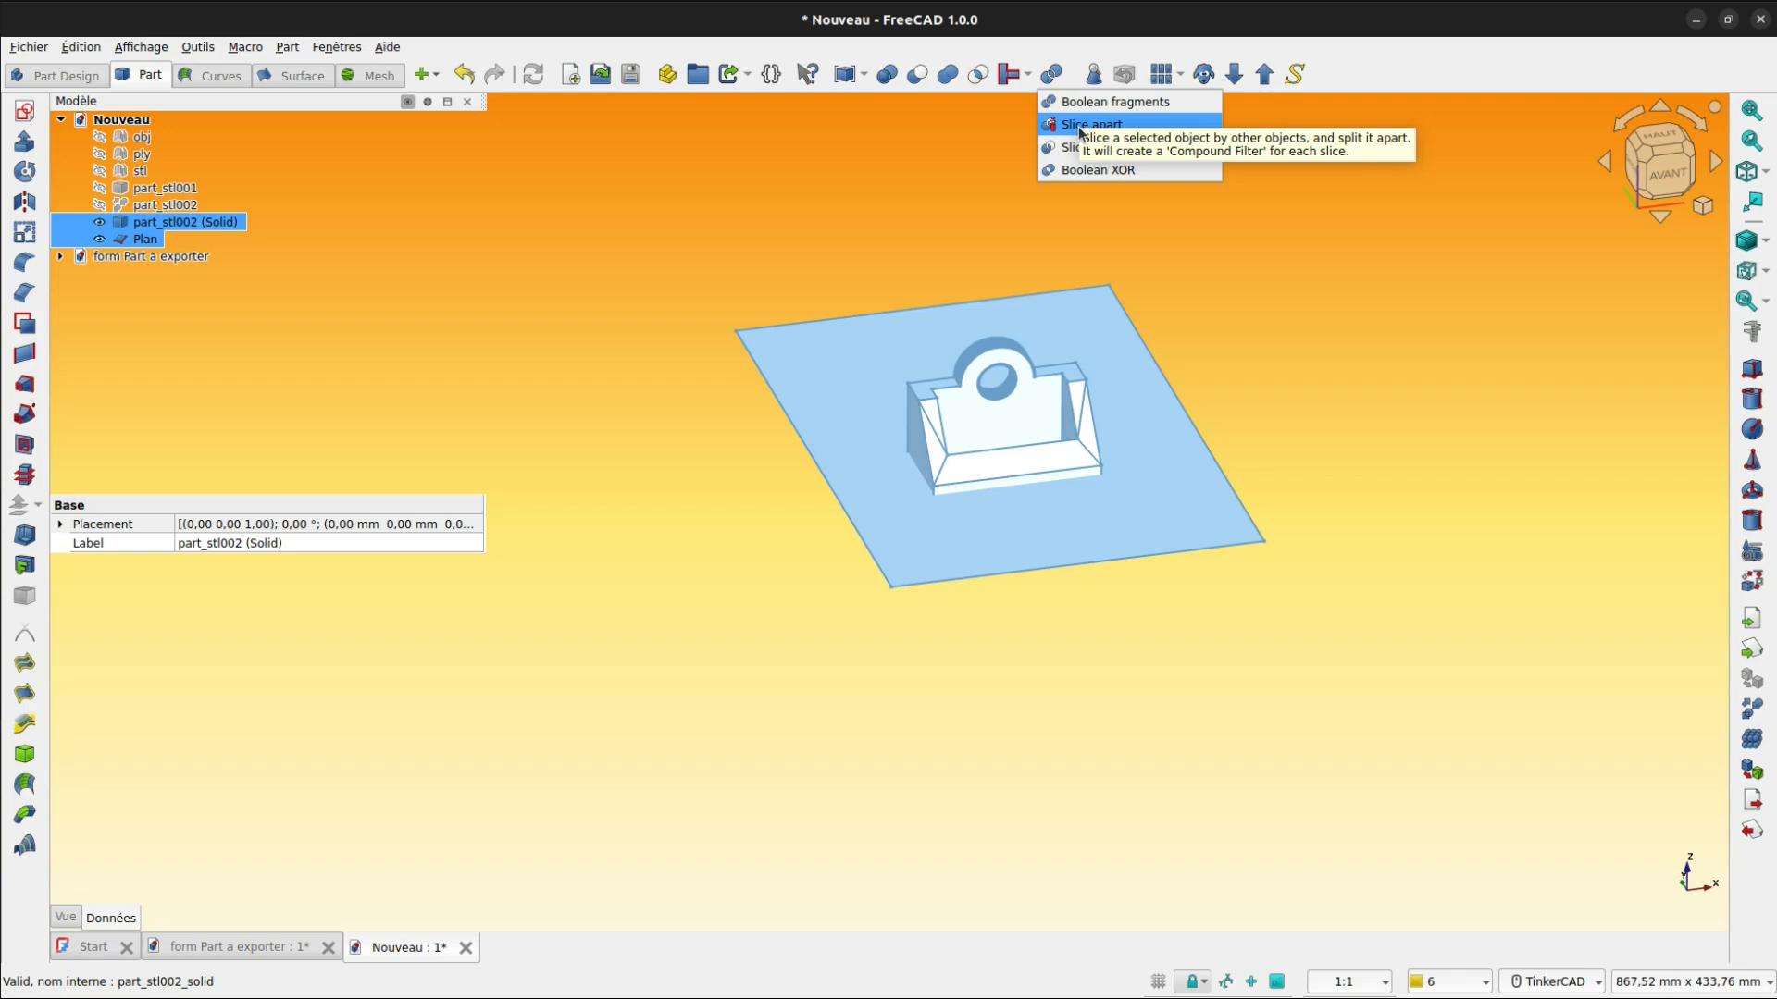
{"action": "left_click", "coordinate": [1079, 130]}
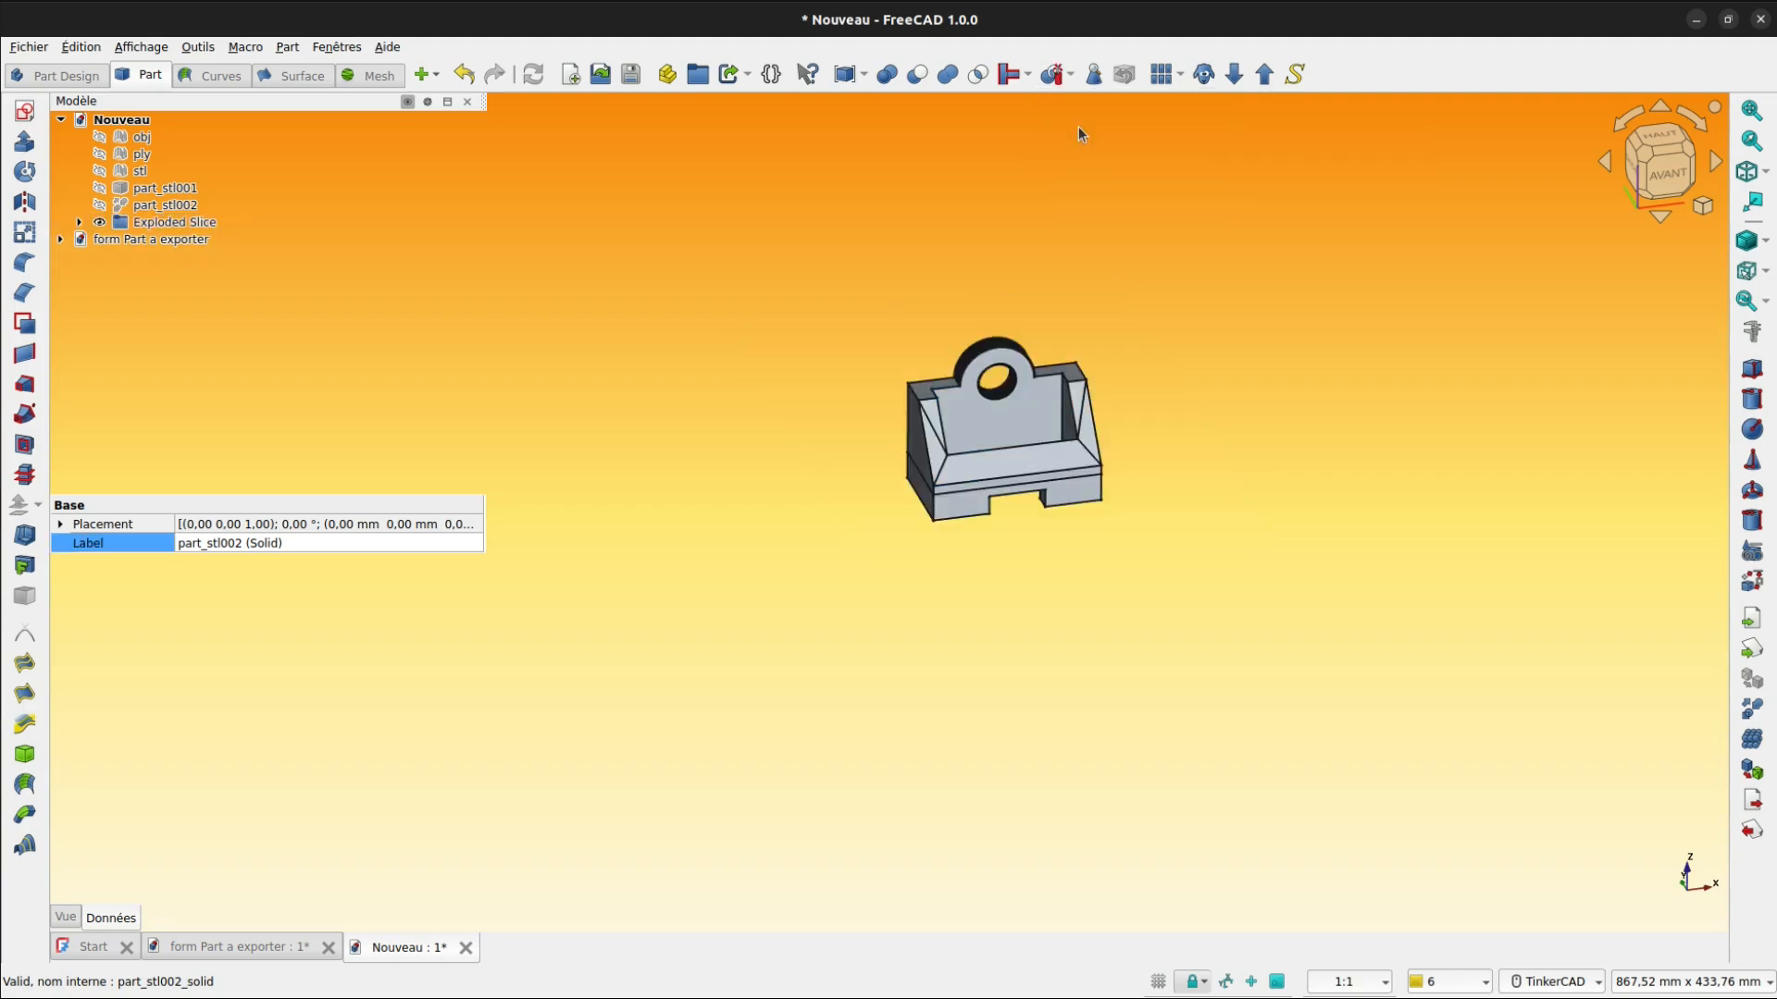
- Transform the upper slice with a 12 mm translation increment, moving it up 12 mm along Z away from the base
{"action": "left_click", "coordinate": [1007, 419]}
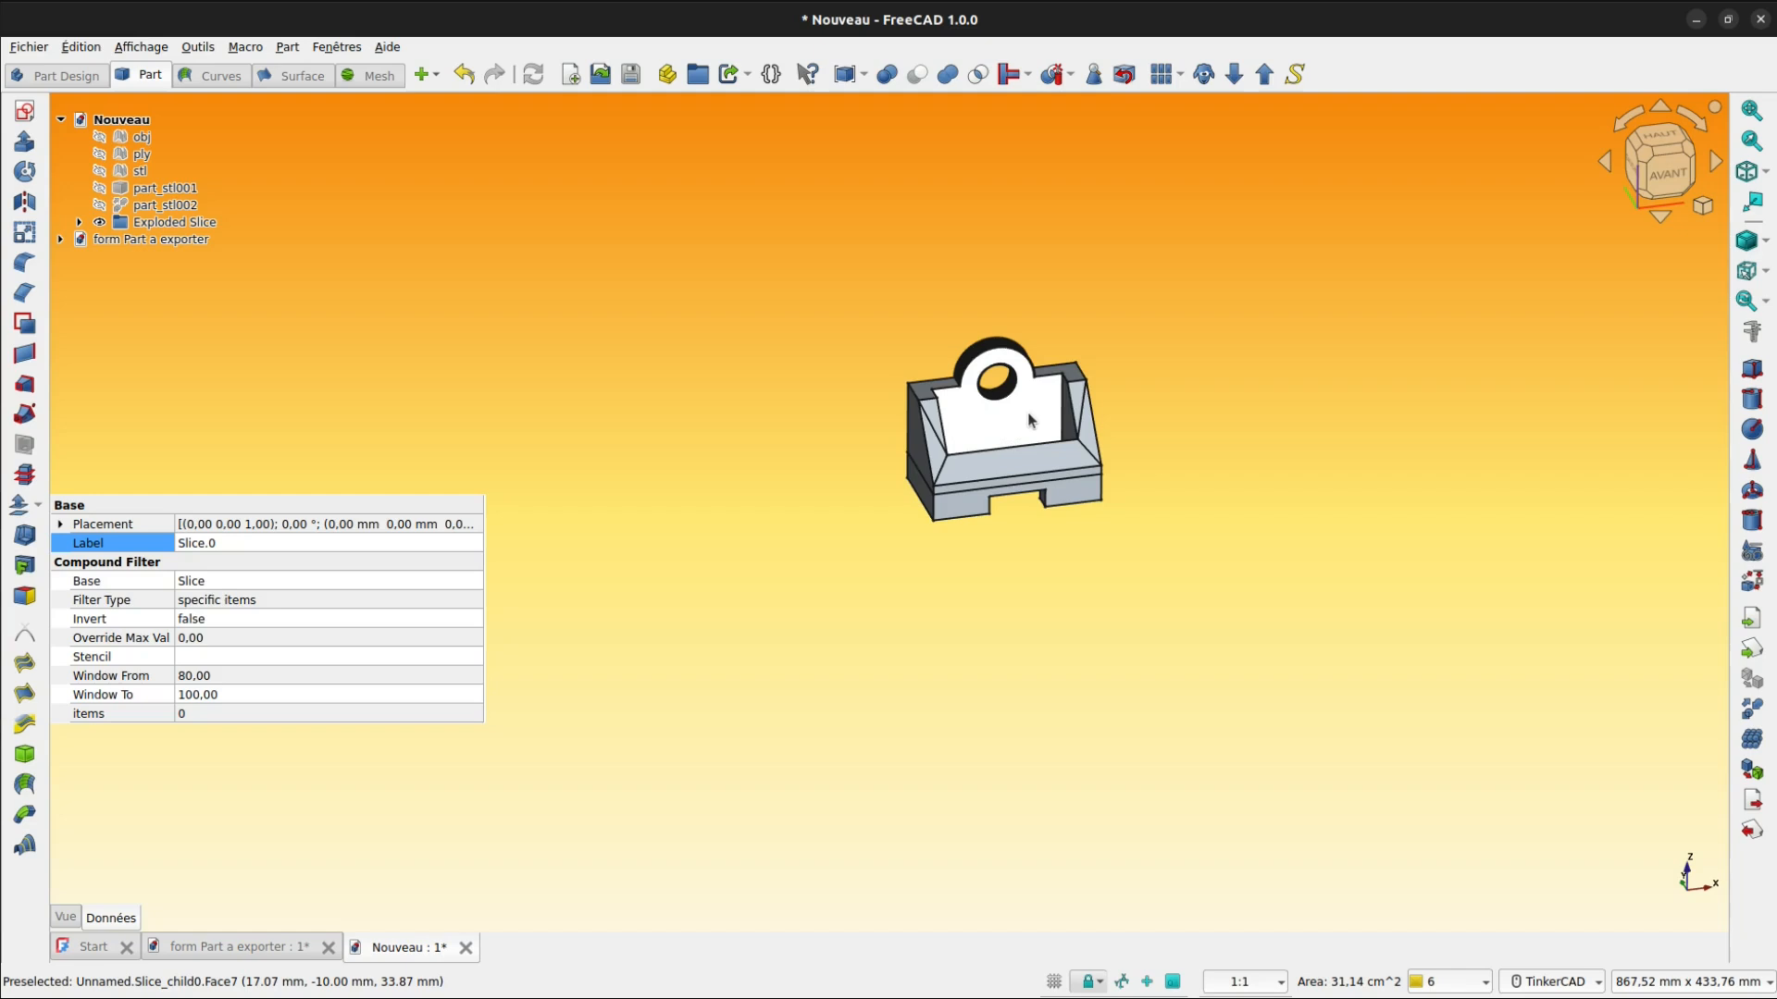
{"action": "left_click", "coordinate": [1081, 387]}
{"action": "right_click", "coordinate": [1081, 387]}
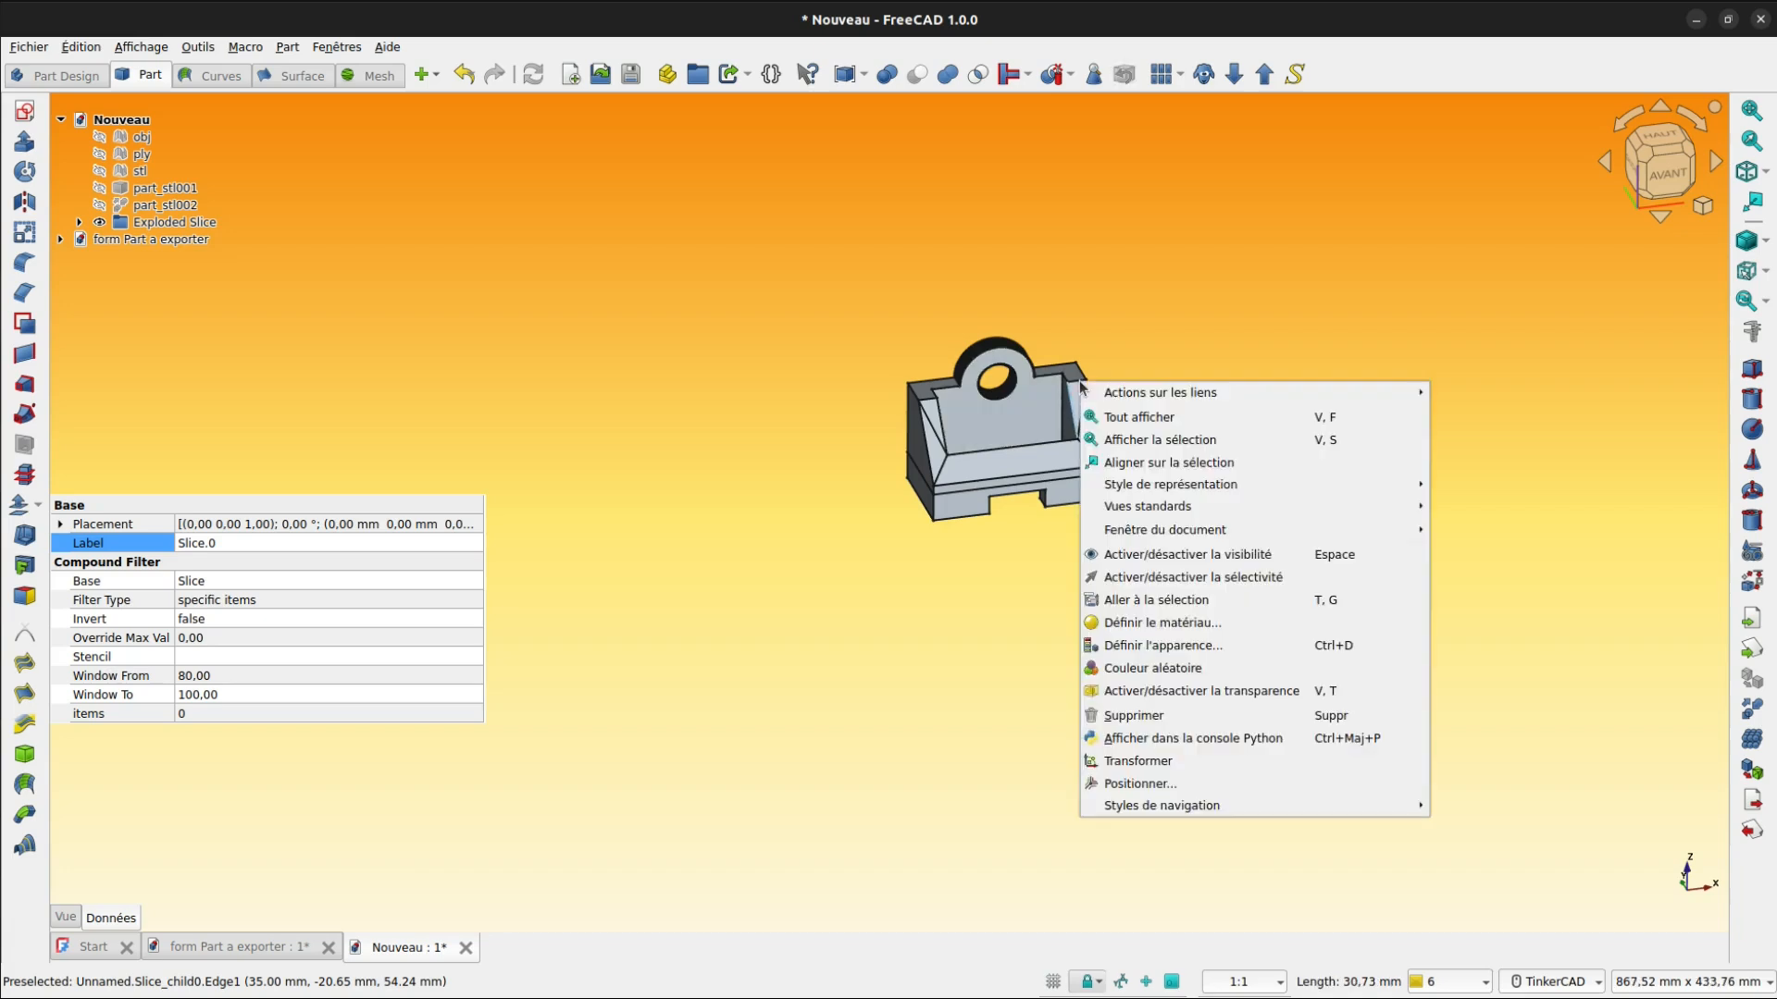
{"action": "left_click", "coordinate": [1135, 761]}
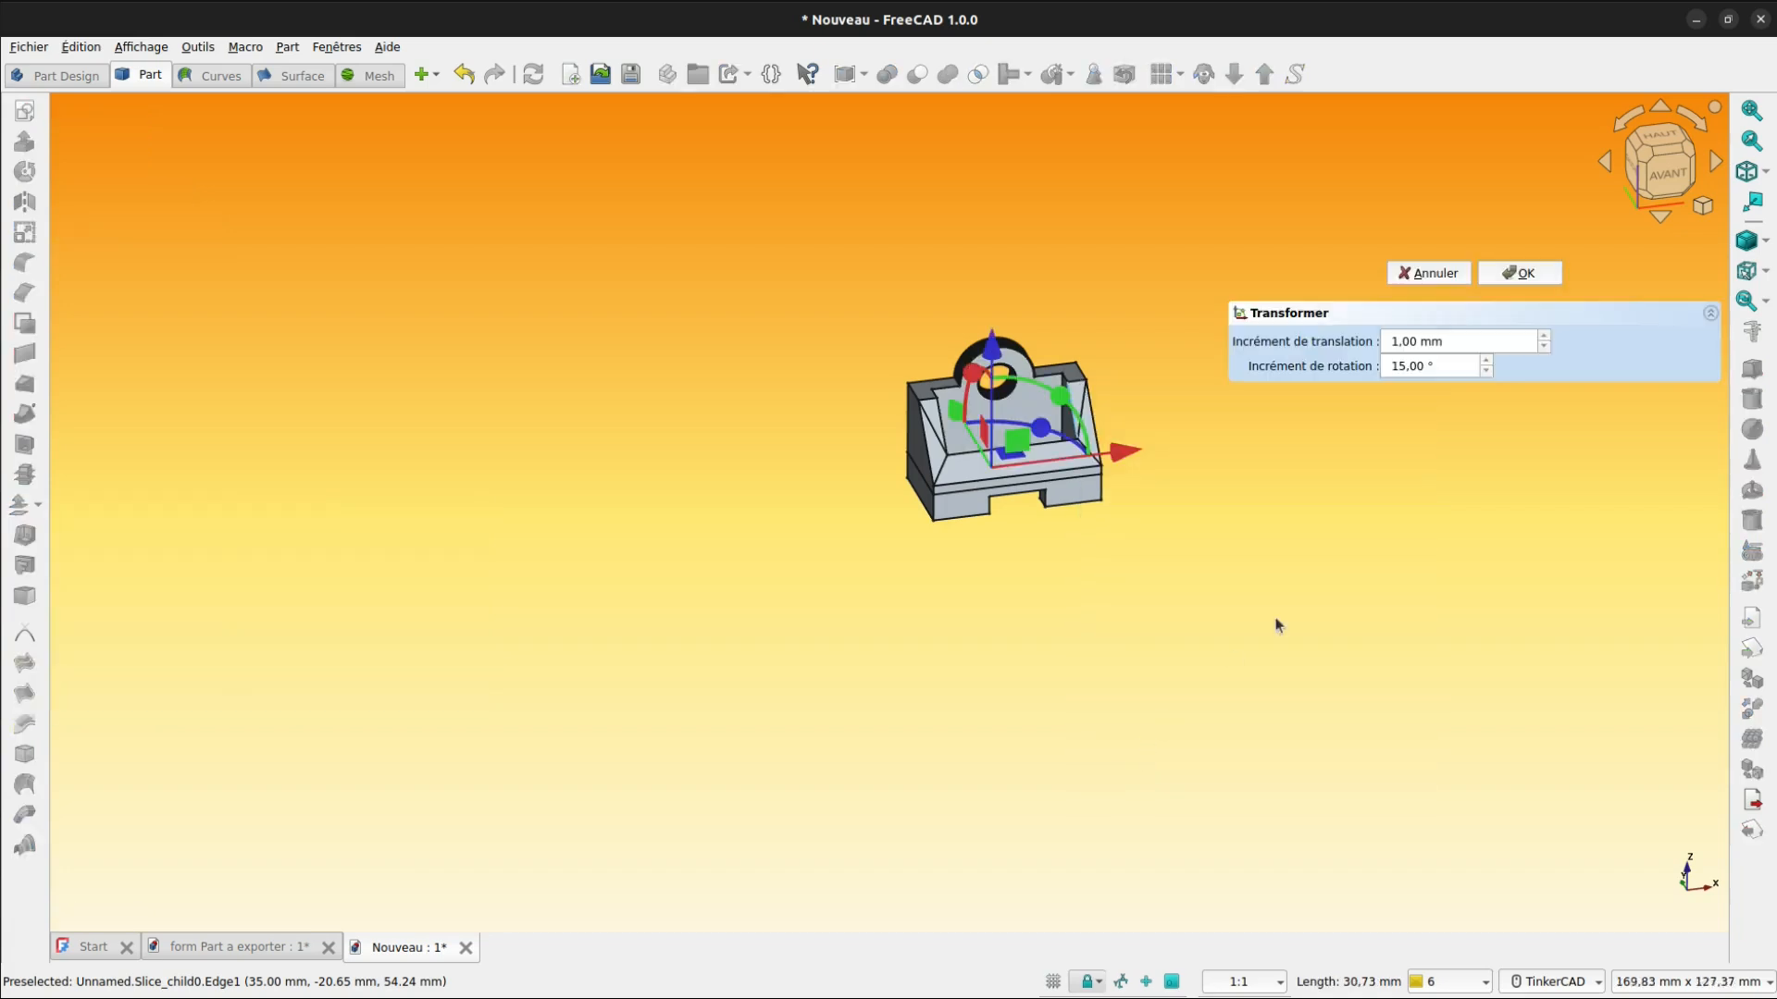
{"action": "double_click", "coordinate": [1406, 365]}
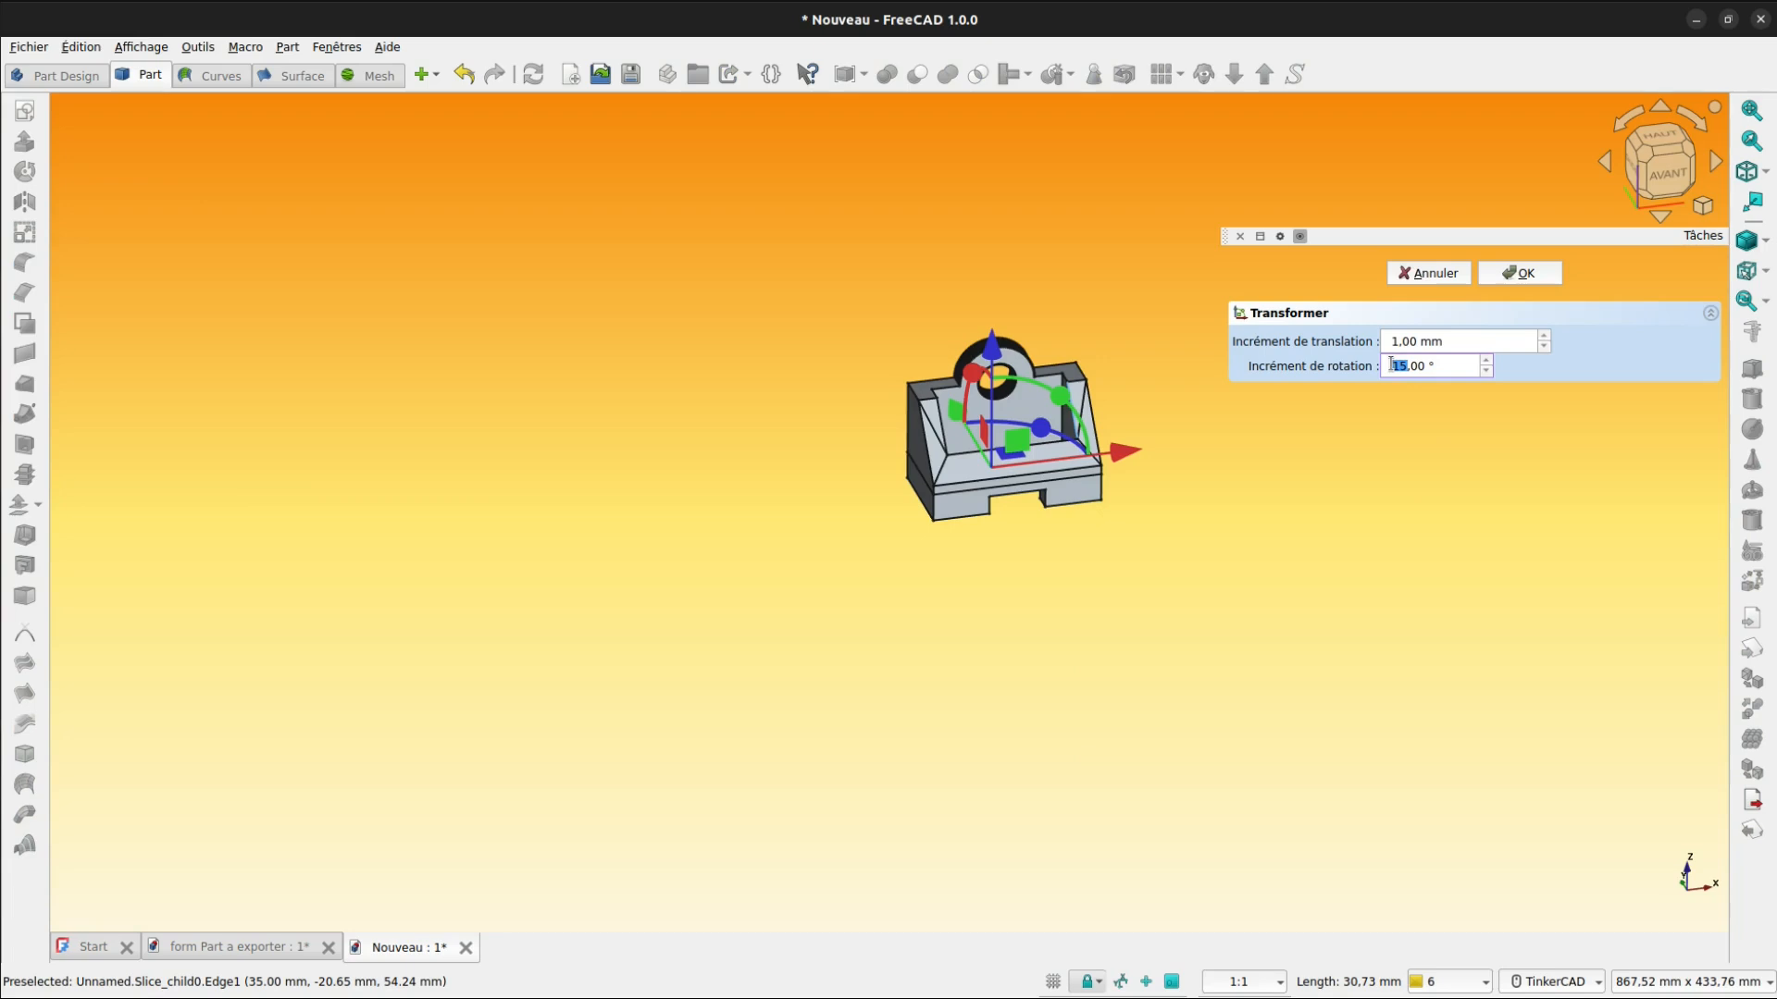
{"action": "left_click", "coordinate": [1396, 341]}
{"action": "type", "text": "2"}
{"action": "double_click", "coordinate": [1406, 341]}
{"action": "type", "text": "12"}
{"action": "left_click_drag", "start_coordinate": [1001, 360], "coordinate": [999, 341]}
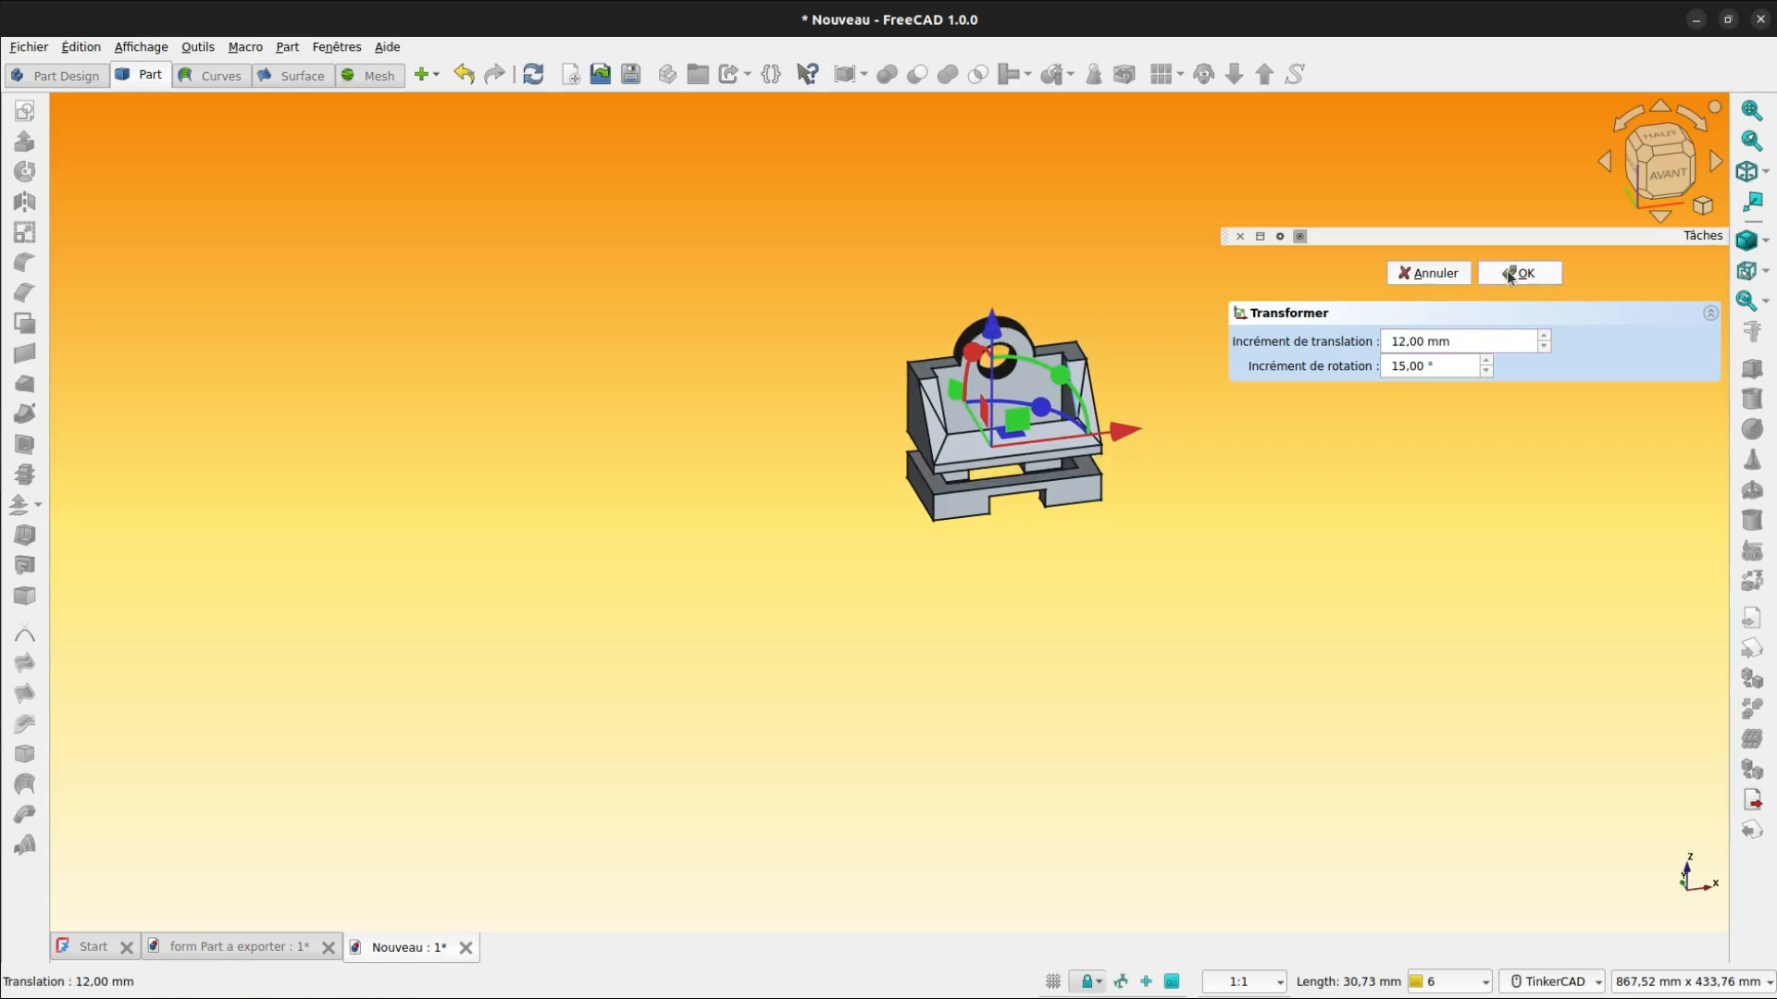
{"action": "left_click", "coordinate": [1517, 273]}
- Create a cross-section of the lower slice on the XY guide plane at position 14 mm
{"action": "scroll", "coordinate": [903, 692], "scroll_direction": "up", "scroll_amount": 4}
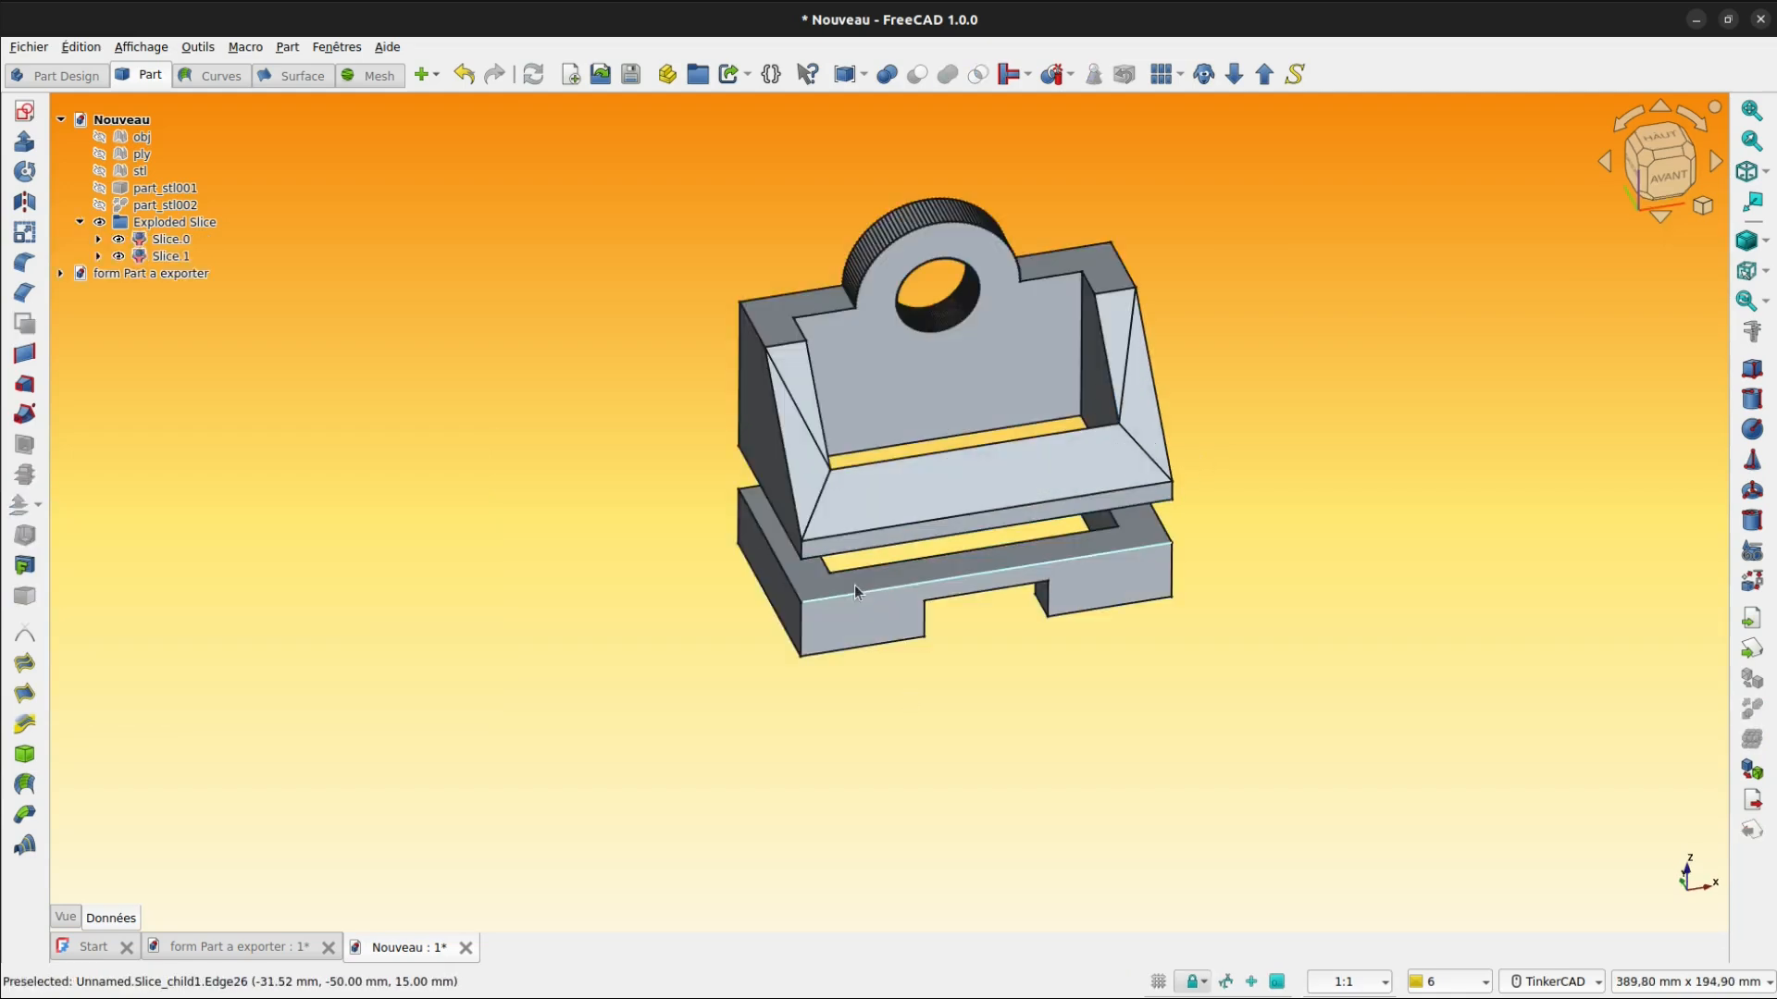
{"action": "left_click", "coordinate": [853, 628]}
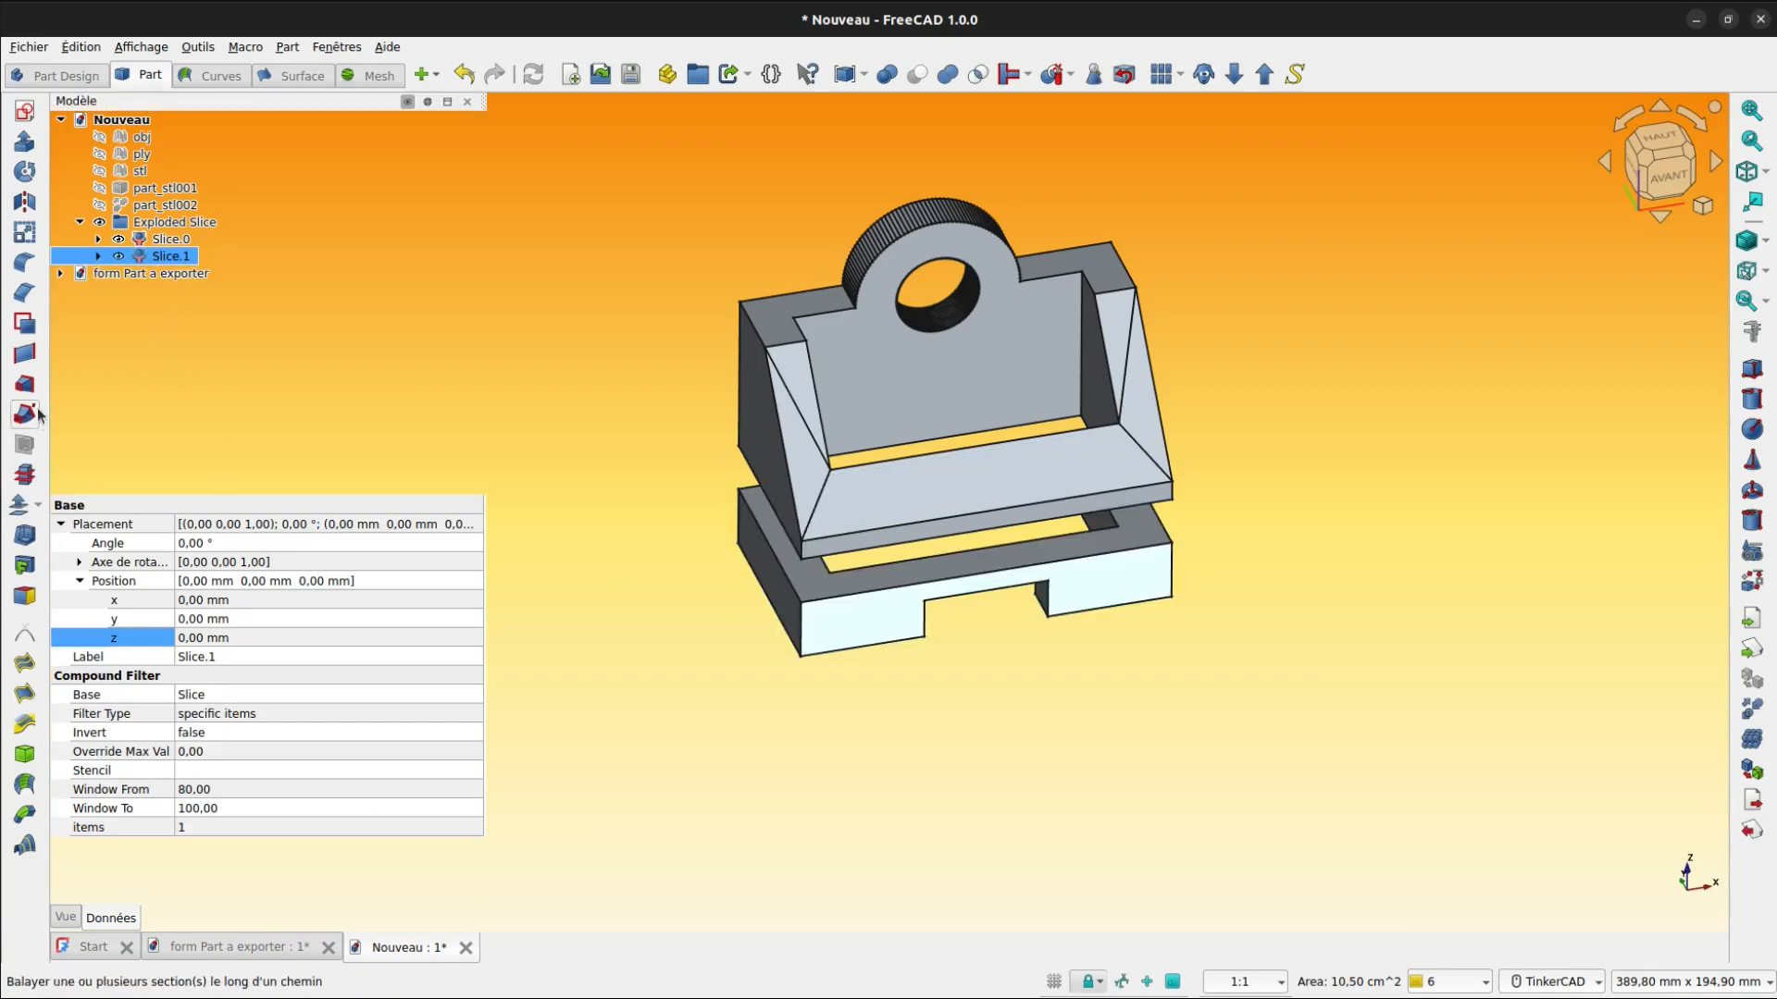
{"action": "left_click", "coordinate": [25, 475]}
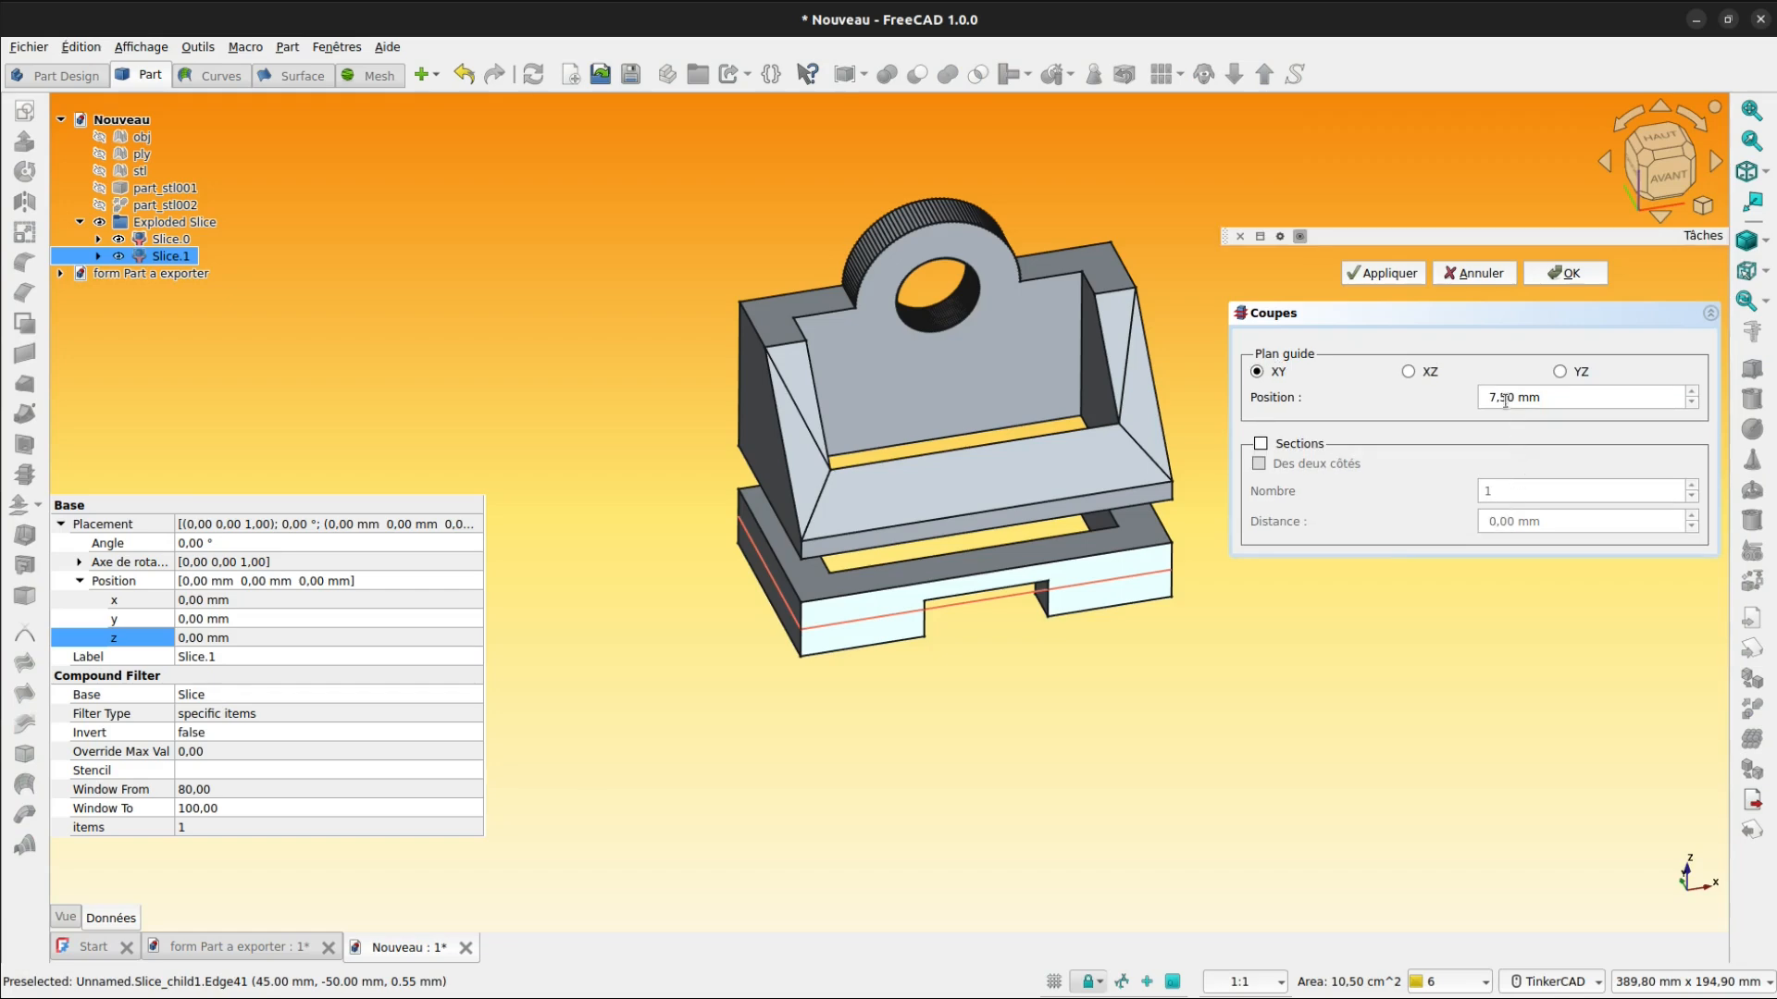
{"action": "left_click_drag", "start_coordinate": [1518, 398], "coordinate": [1482, 398]}
{"action": "type", "text": "15"}
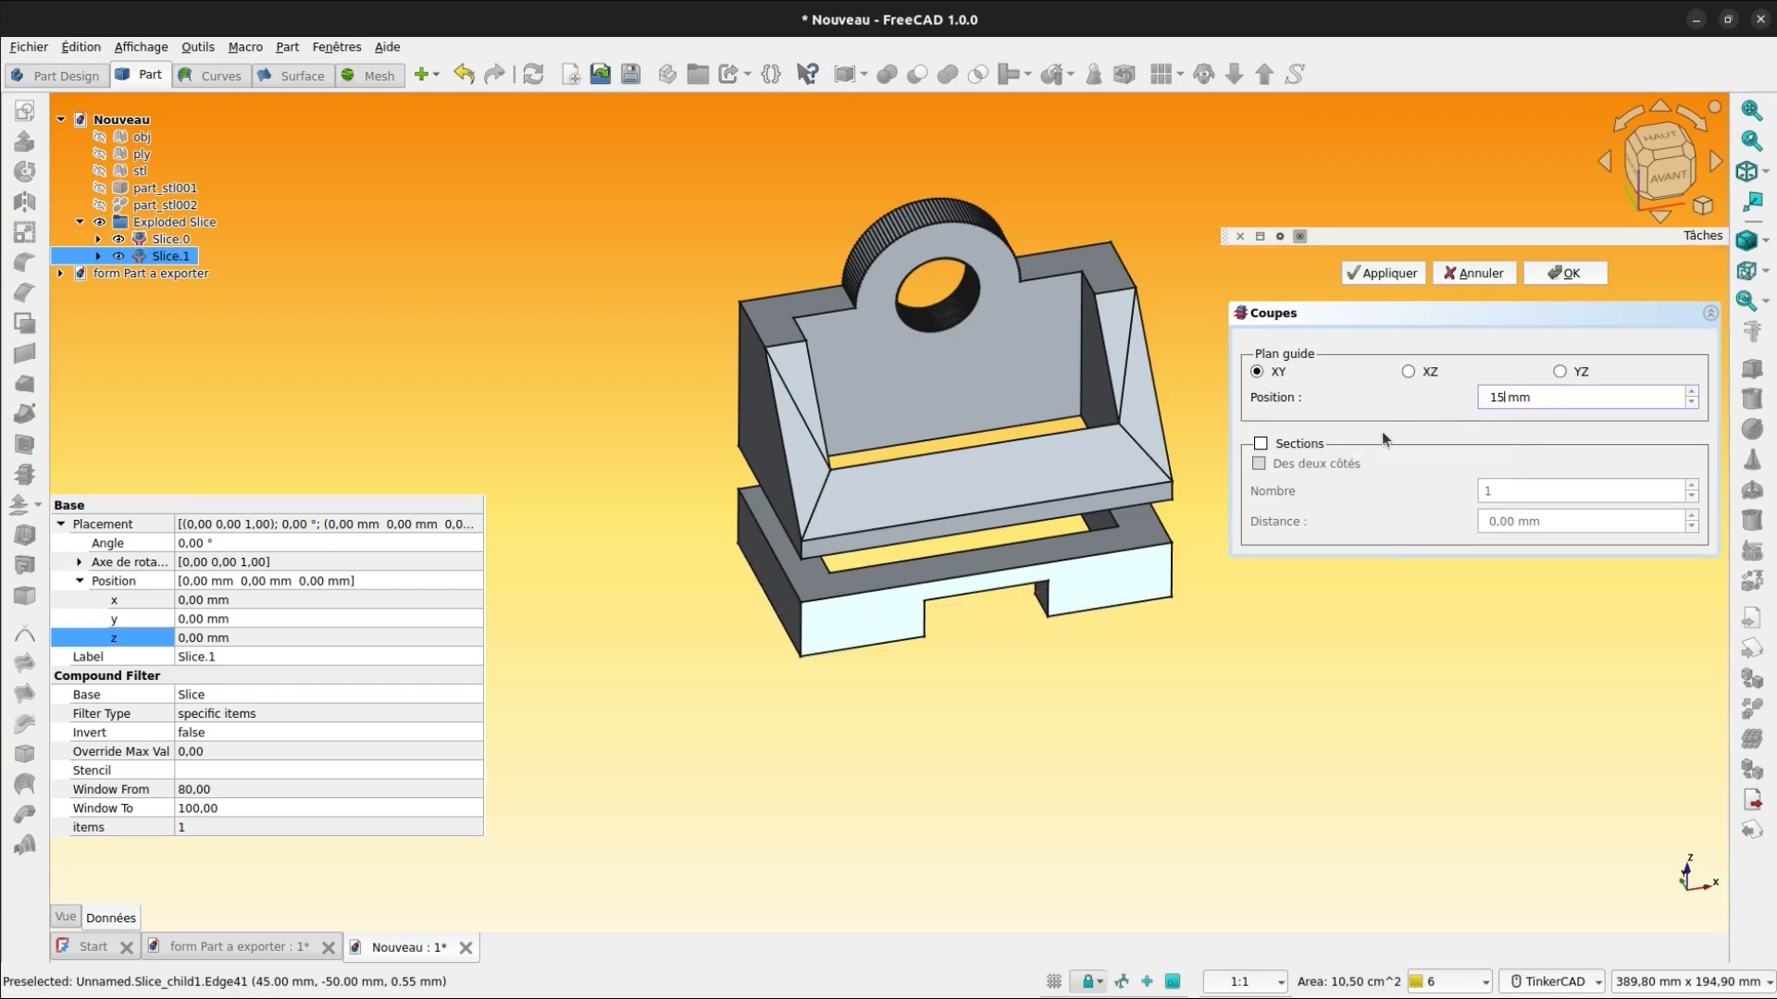
{"action": "left_click_drag", "start_coordinate": [1504, 394], "coordinate": [1492, 396]}
{"action": "type", "text": "12"}
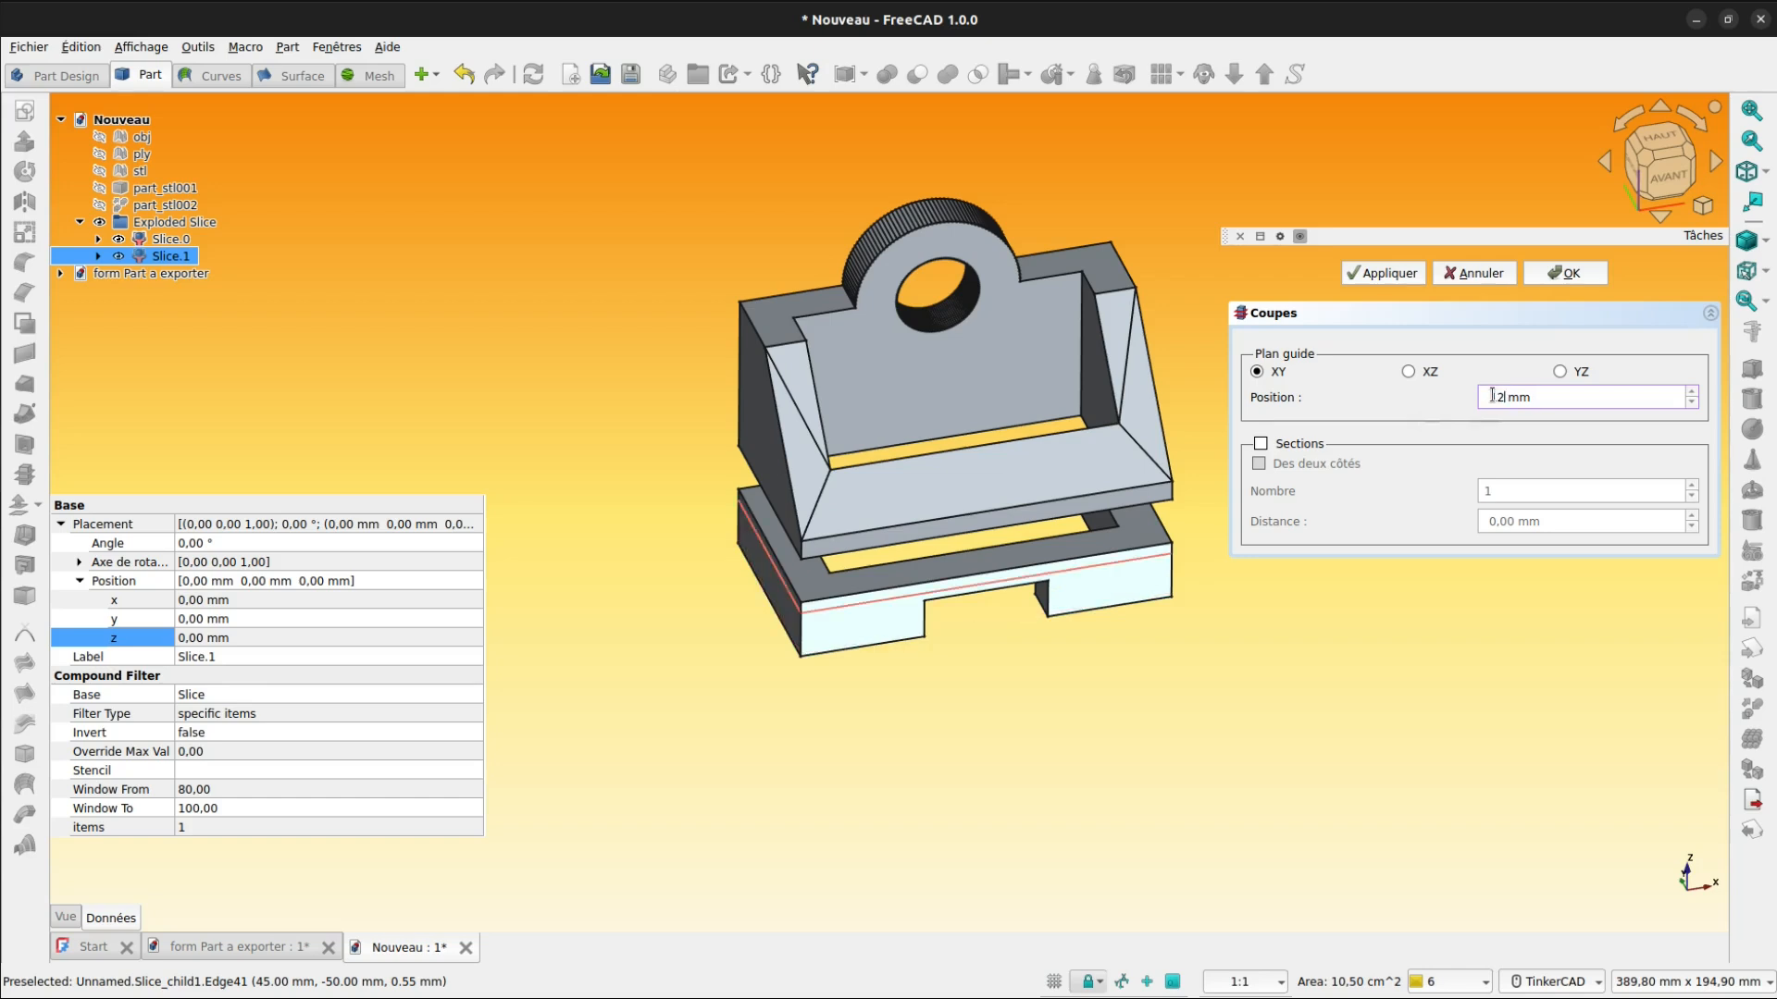
{"action": "left_click", "coordinate": [1691, 393]}
{"action": "left_click", "coordinate": [1691, 393]}
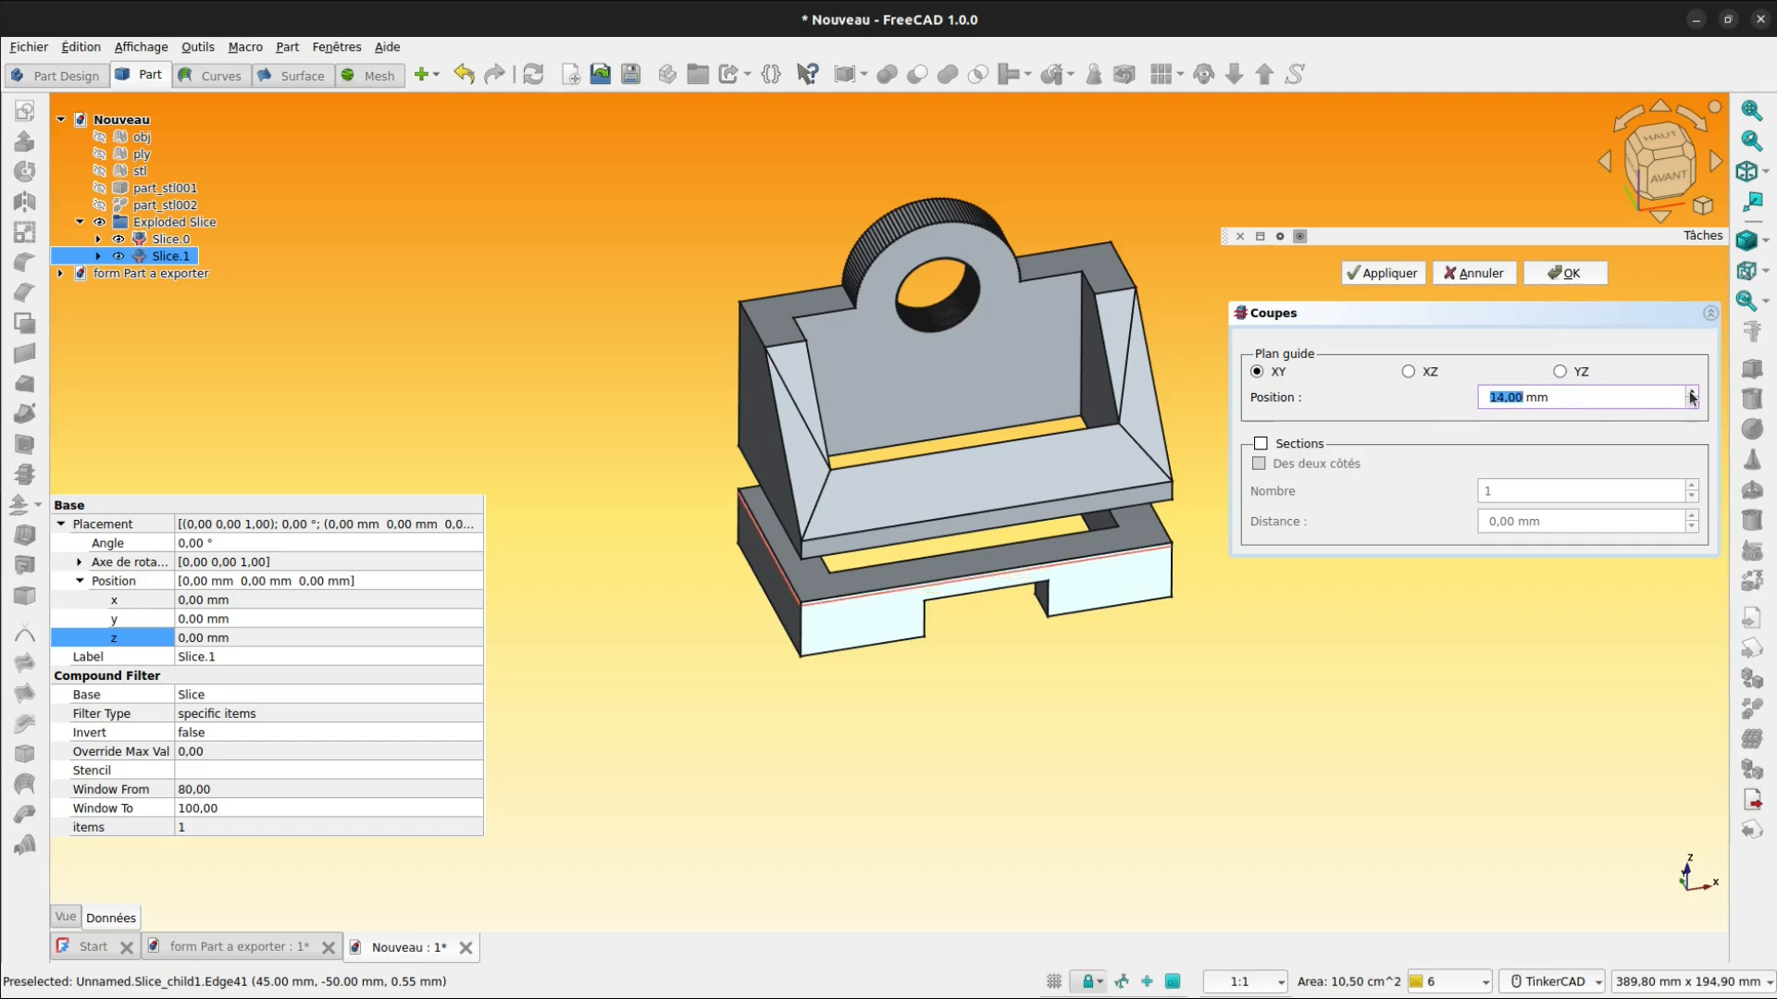
{"action": "left_click", "coordinate": [1691, 393]}
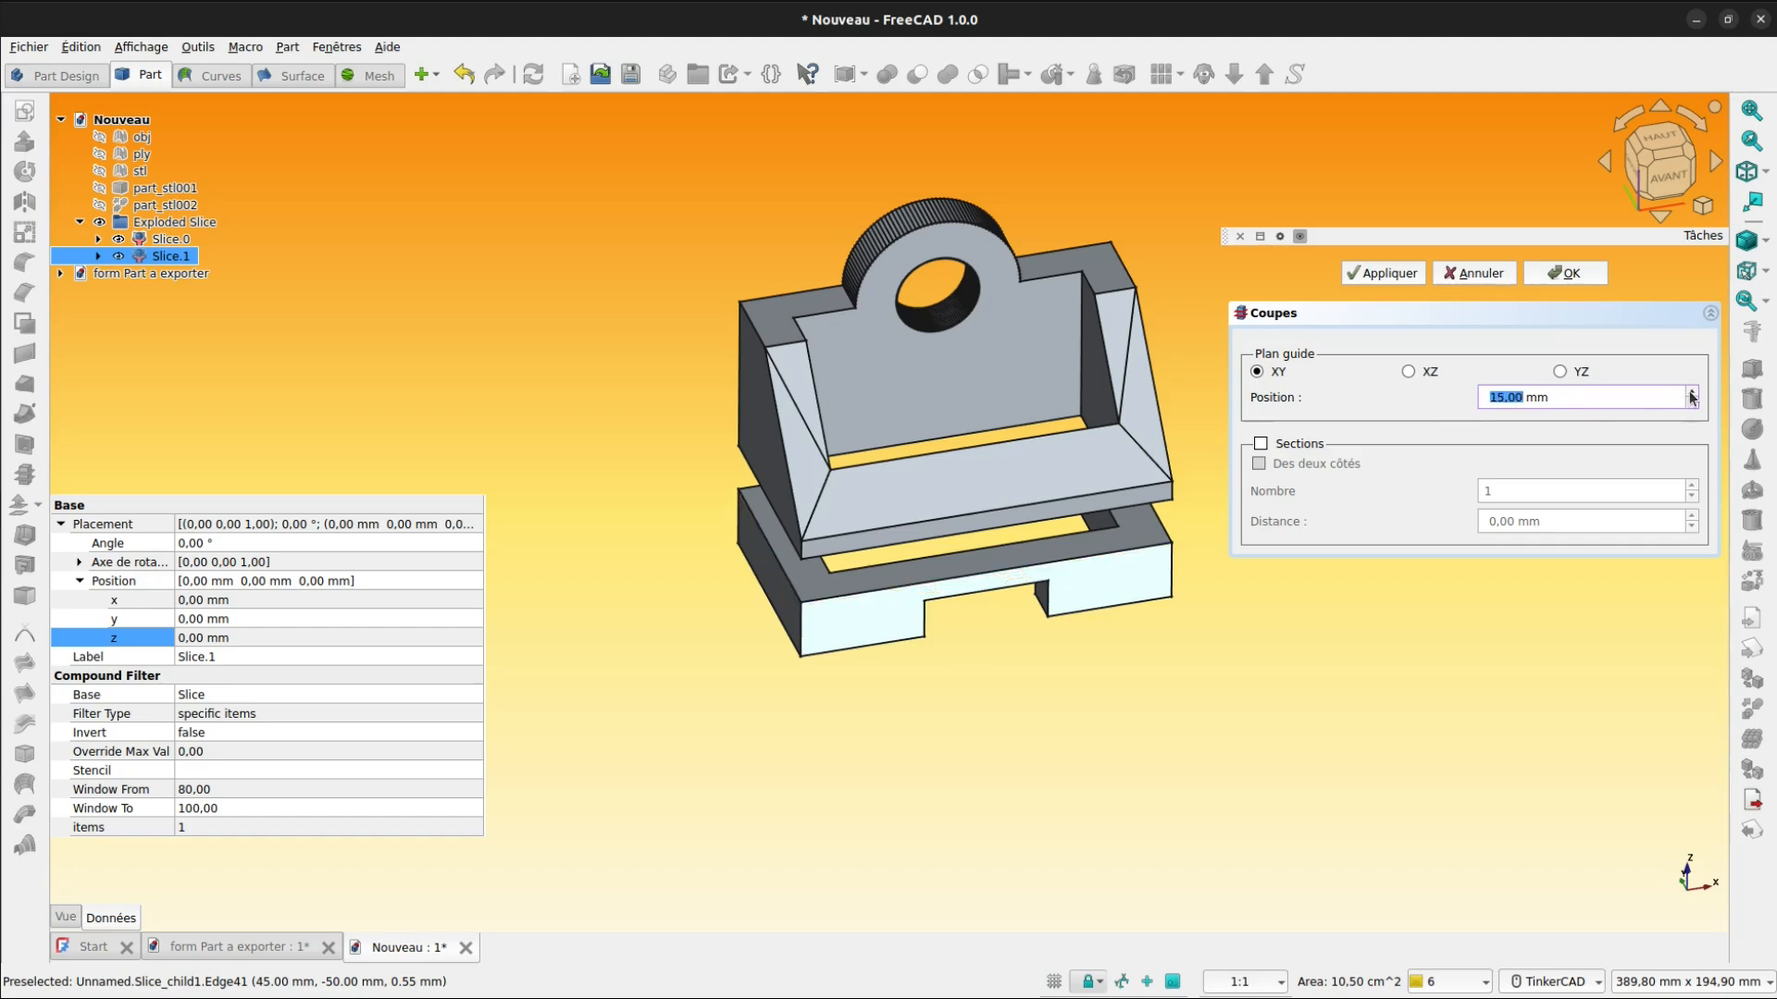
{"action": "left_click", "coordinate": [1692, 405]}
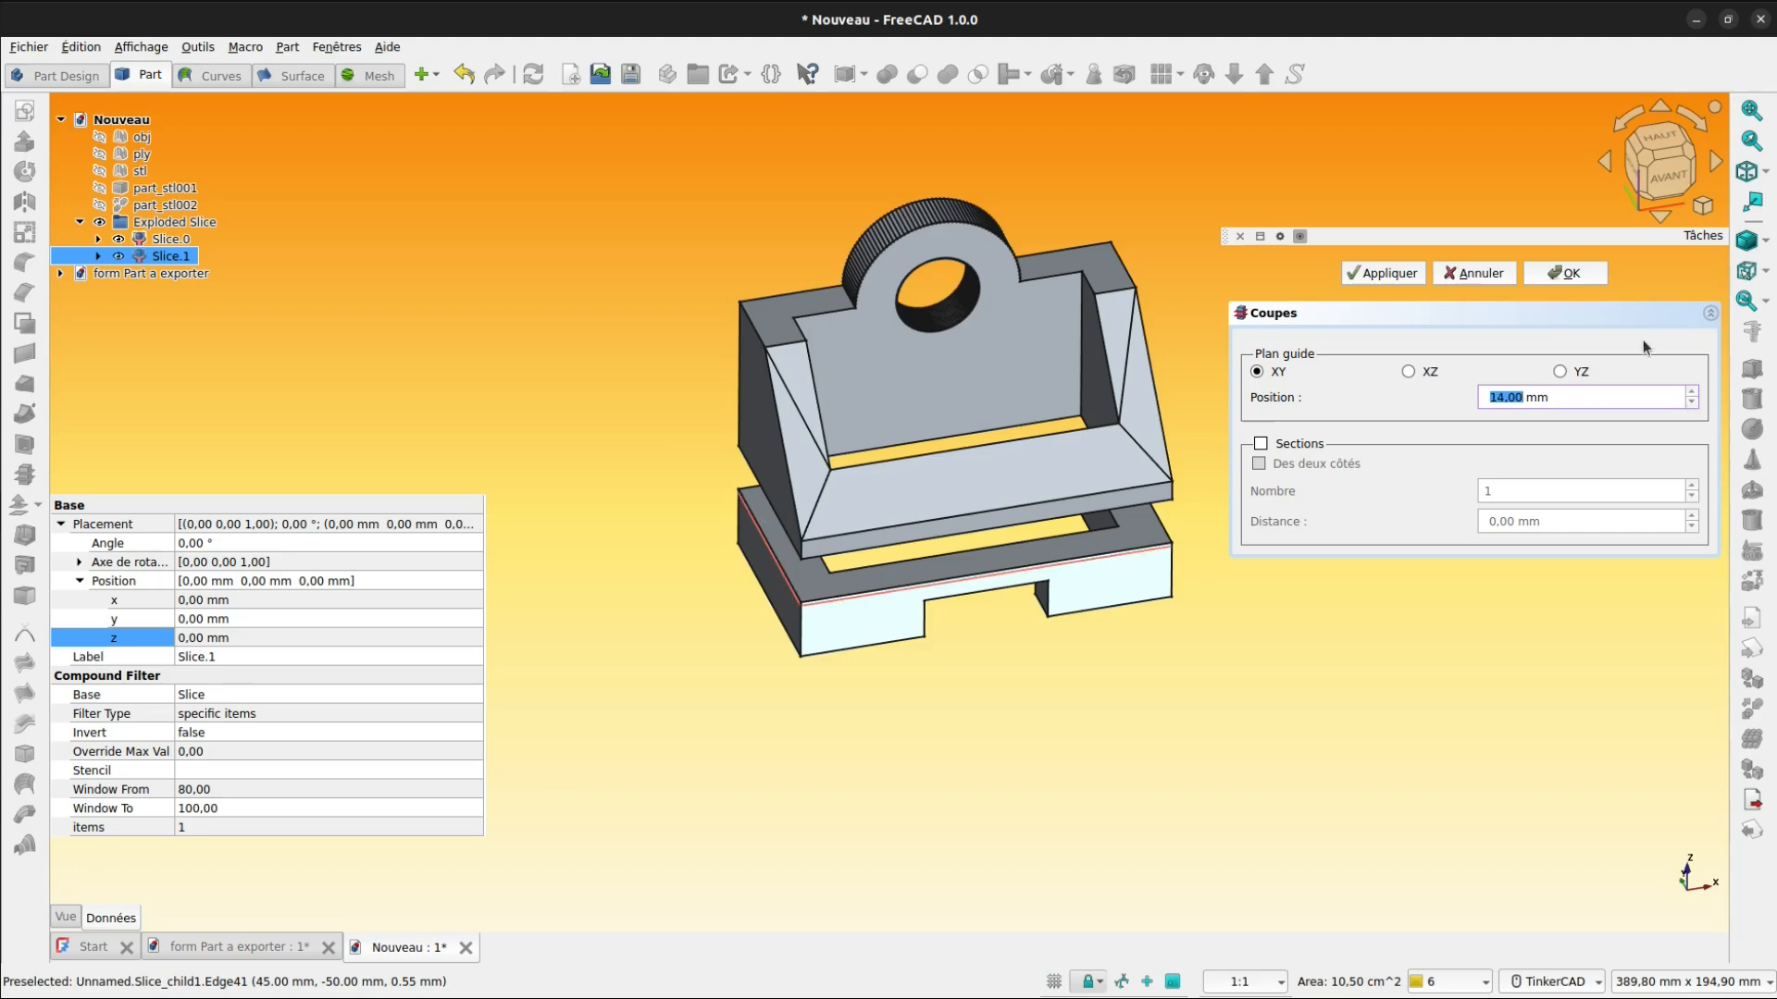
{"action": "left_click", "coordinate": [1571, 272]}
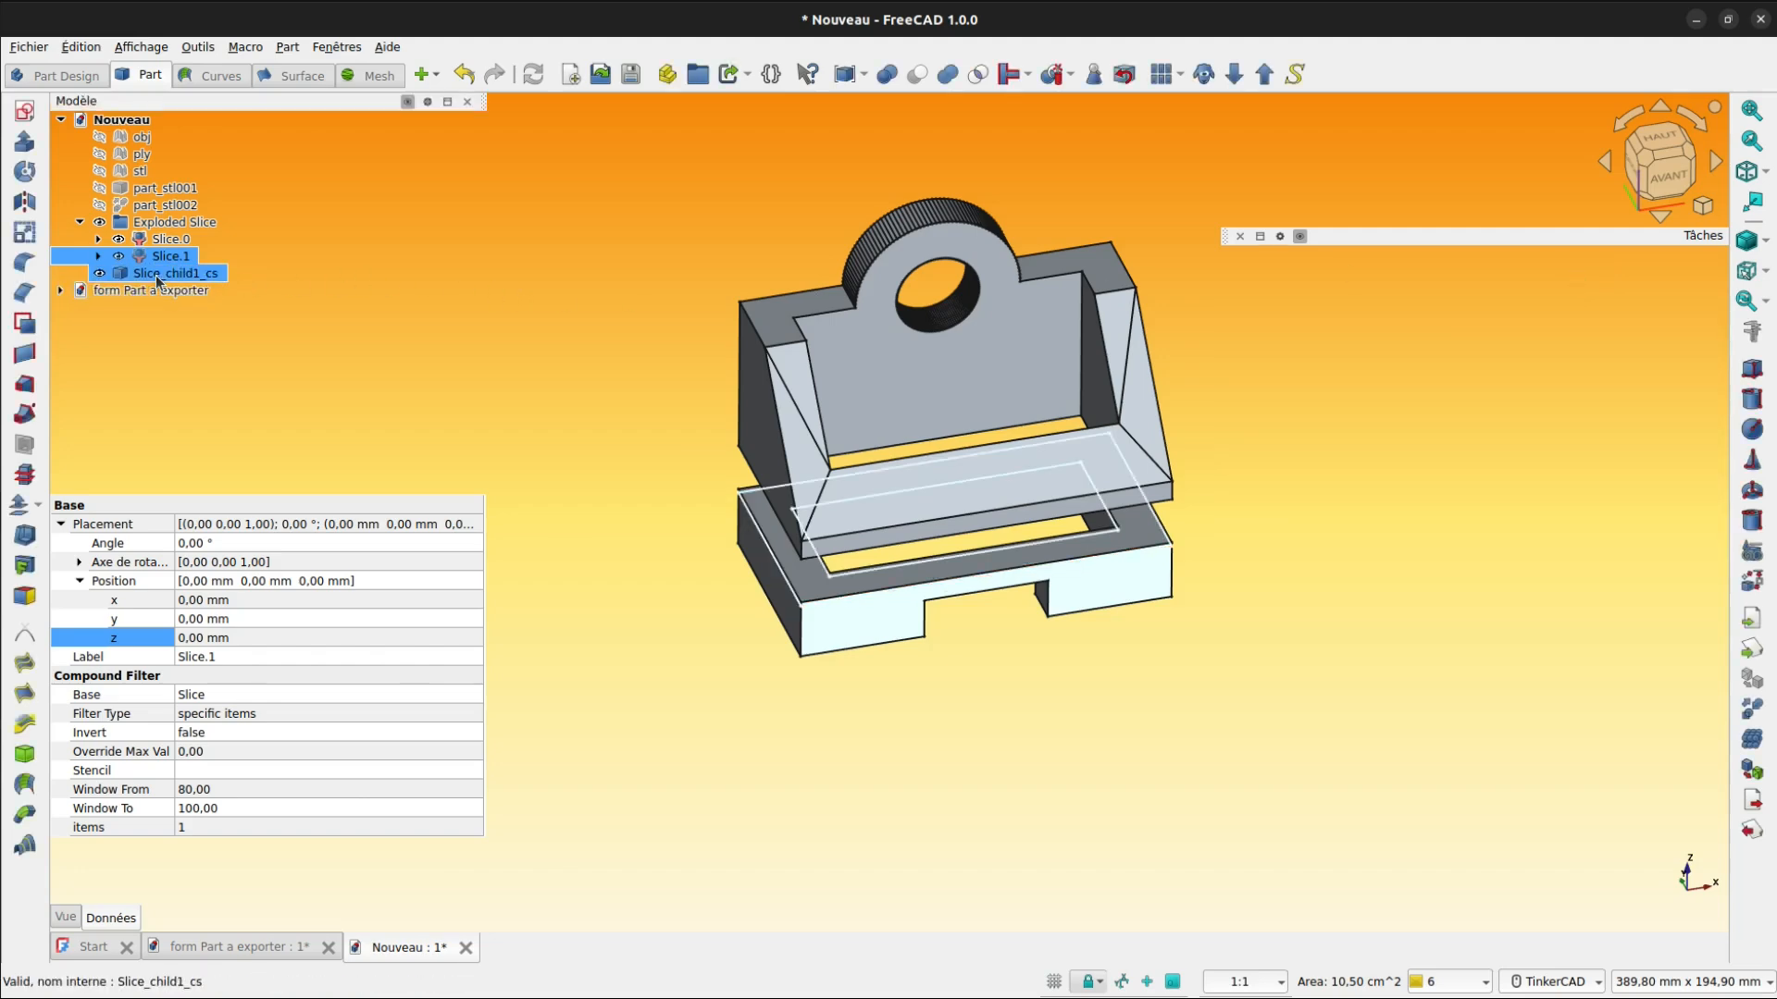
- Set the Z position of the new cross-section to 1 mm so that it lies on the top of the lower slice
{"action": "left_click", "coordinate": [157, 275]}
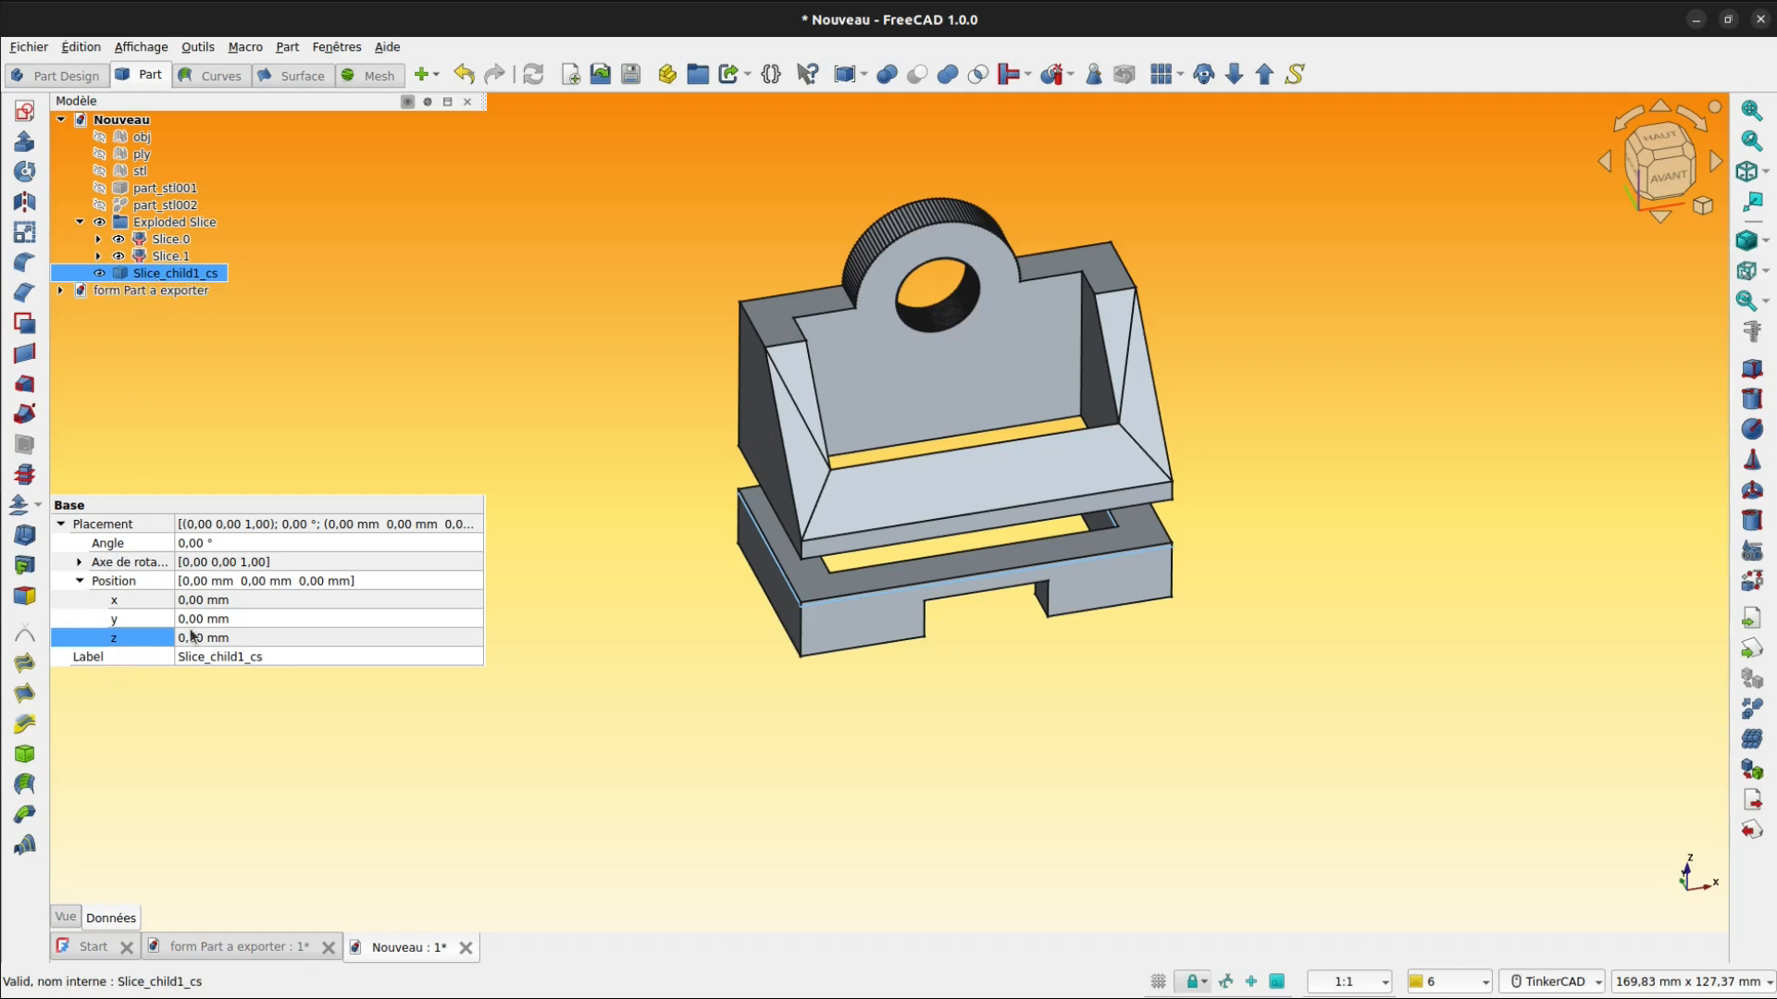
{"action": "left_click", "coordinate": [247, 635]}
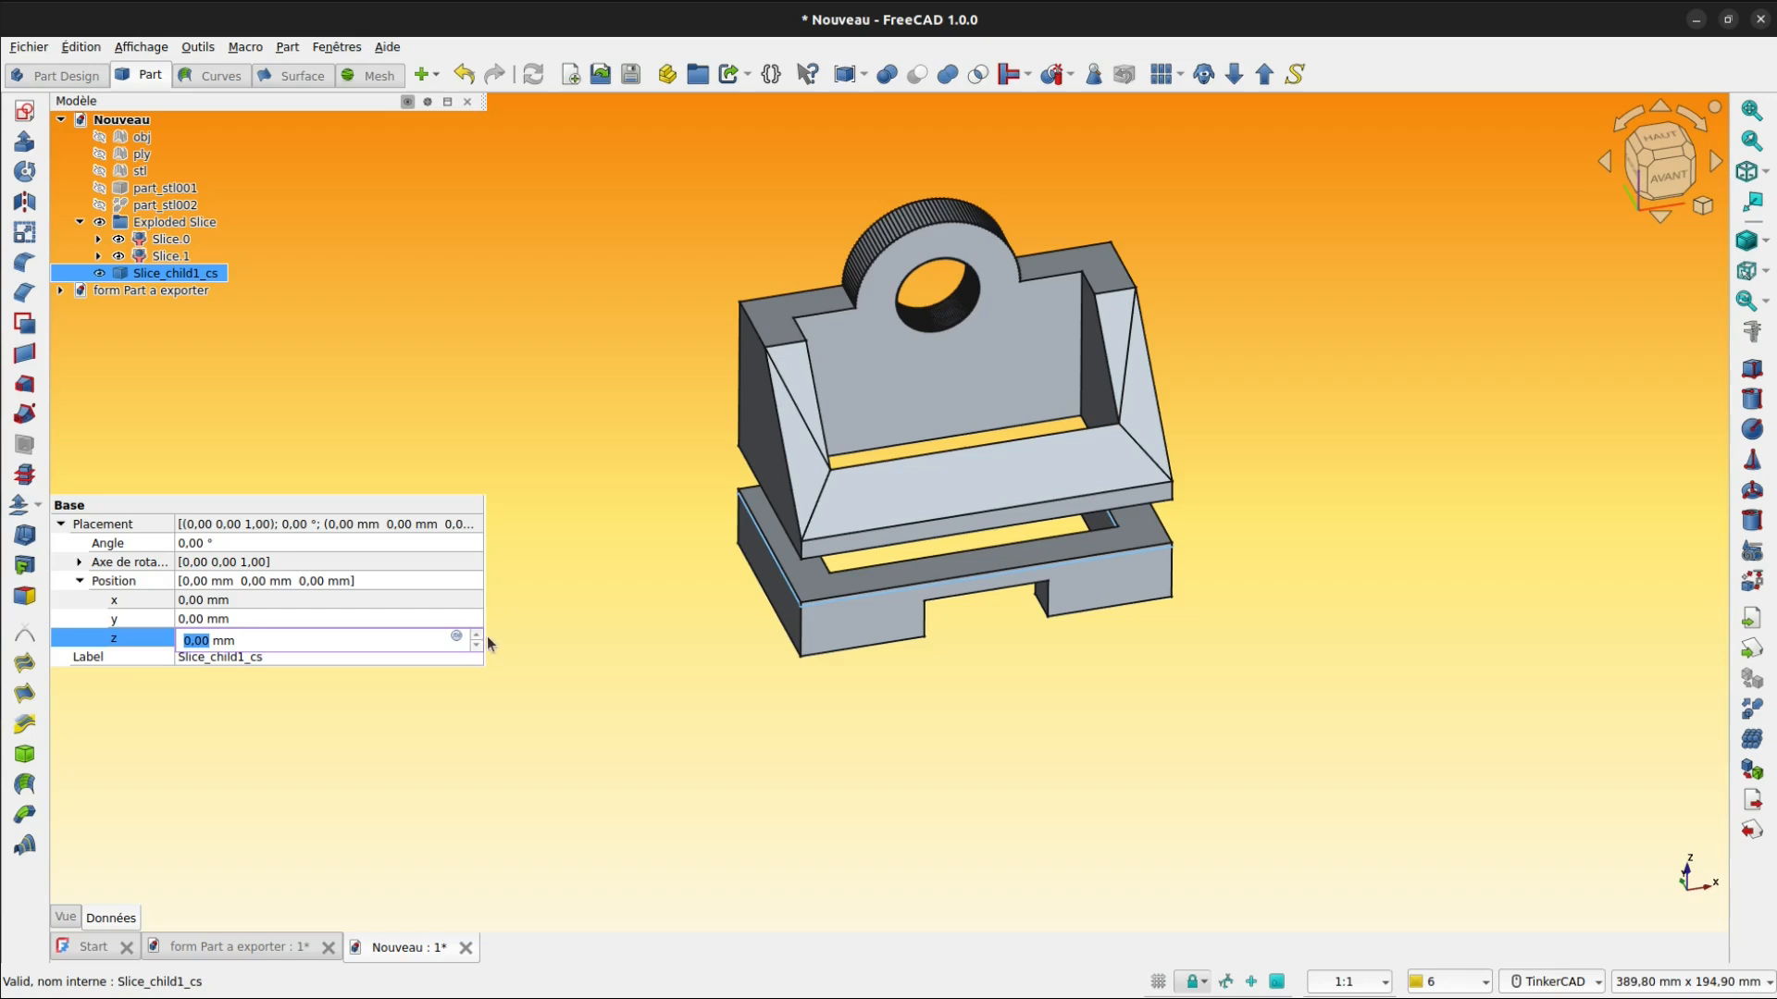
{"action": "left_click", "coordinate": [475, 635]}
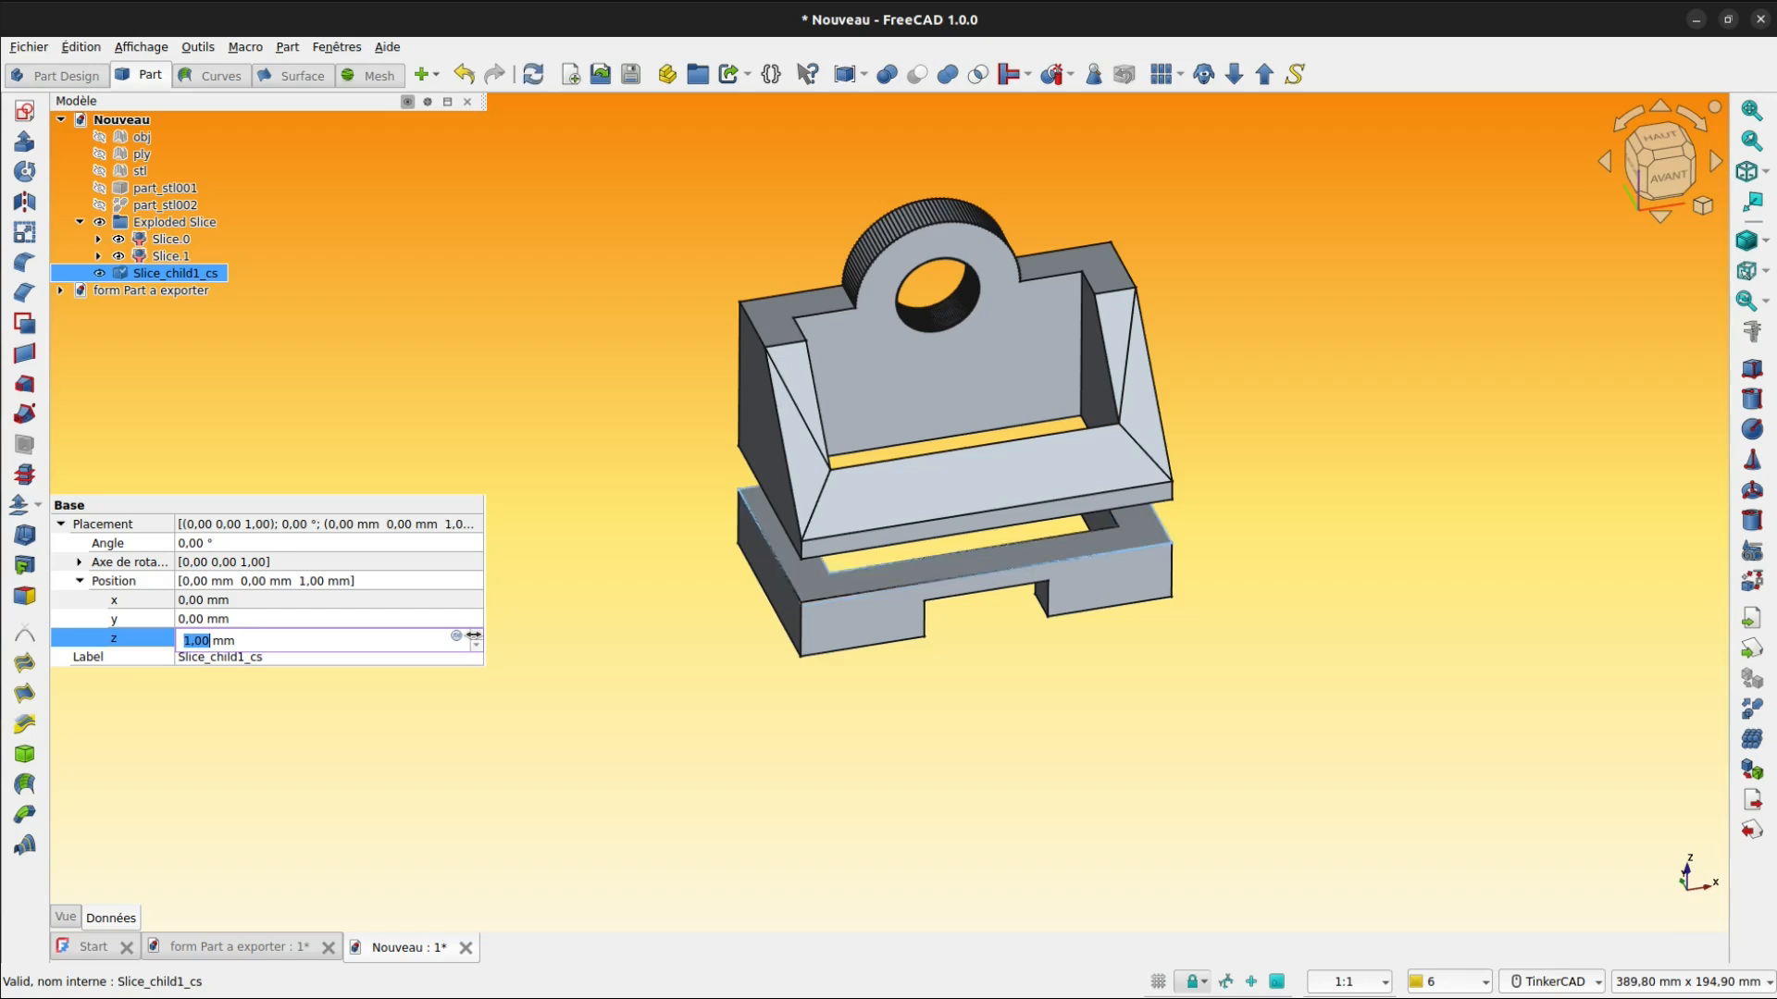
- Extrude the cross-section upward along Z as a solid to fill the gap between the two slices
{"action": "scroll", "coordinate": [845, 576], "scroll_direction": "up", "scroll_amount": 4}
{"action": "right_click_drag", "start_coordinate": [843, 660], "coordinate": [854, 613]}
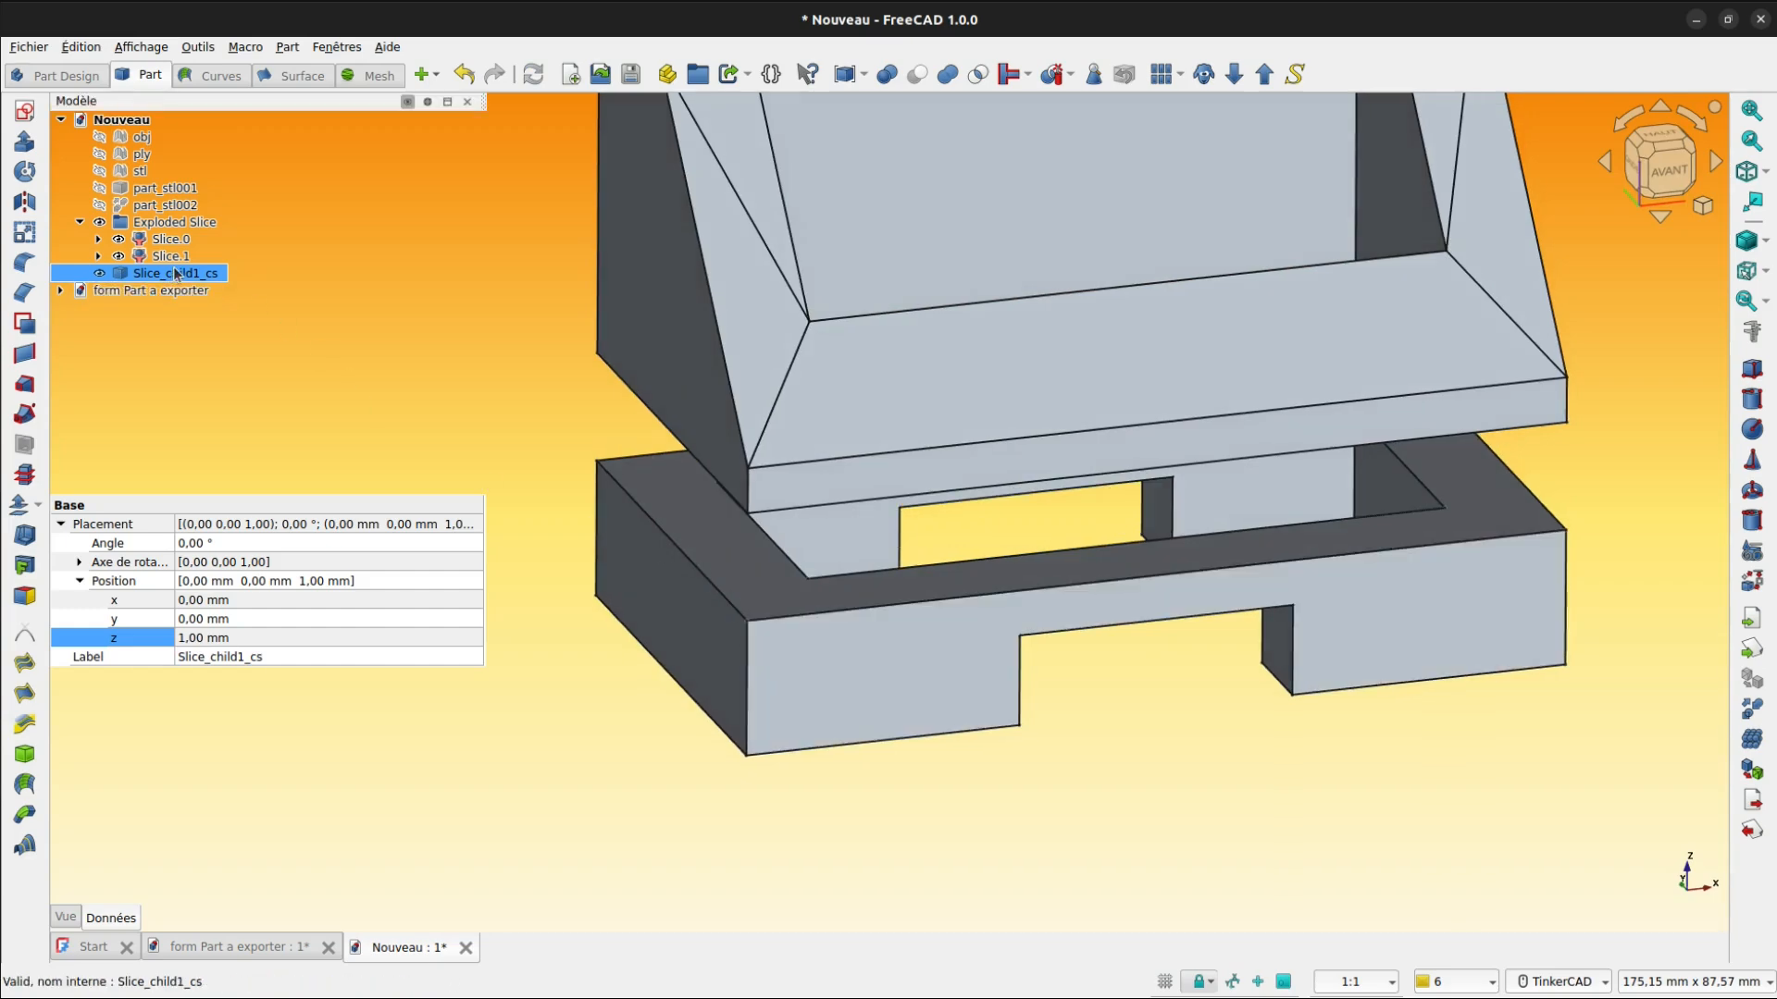
{"action": "left_click", "coordinate": [20, 143]}
{"action": "left_click", "coordinate": [24, 144]}
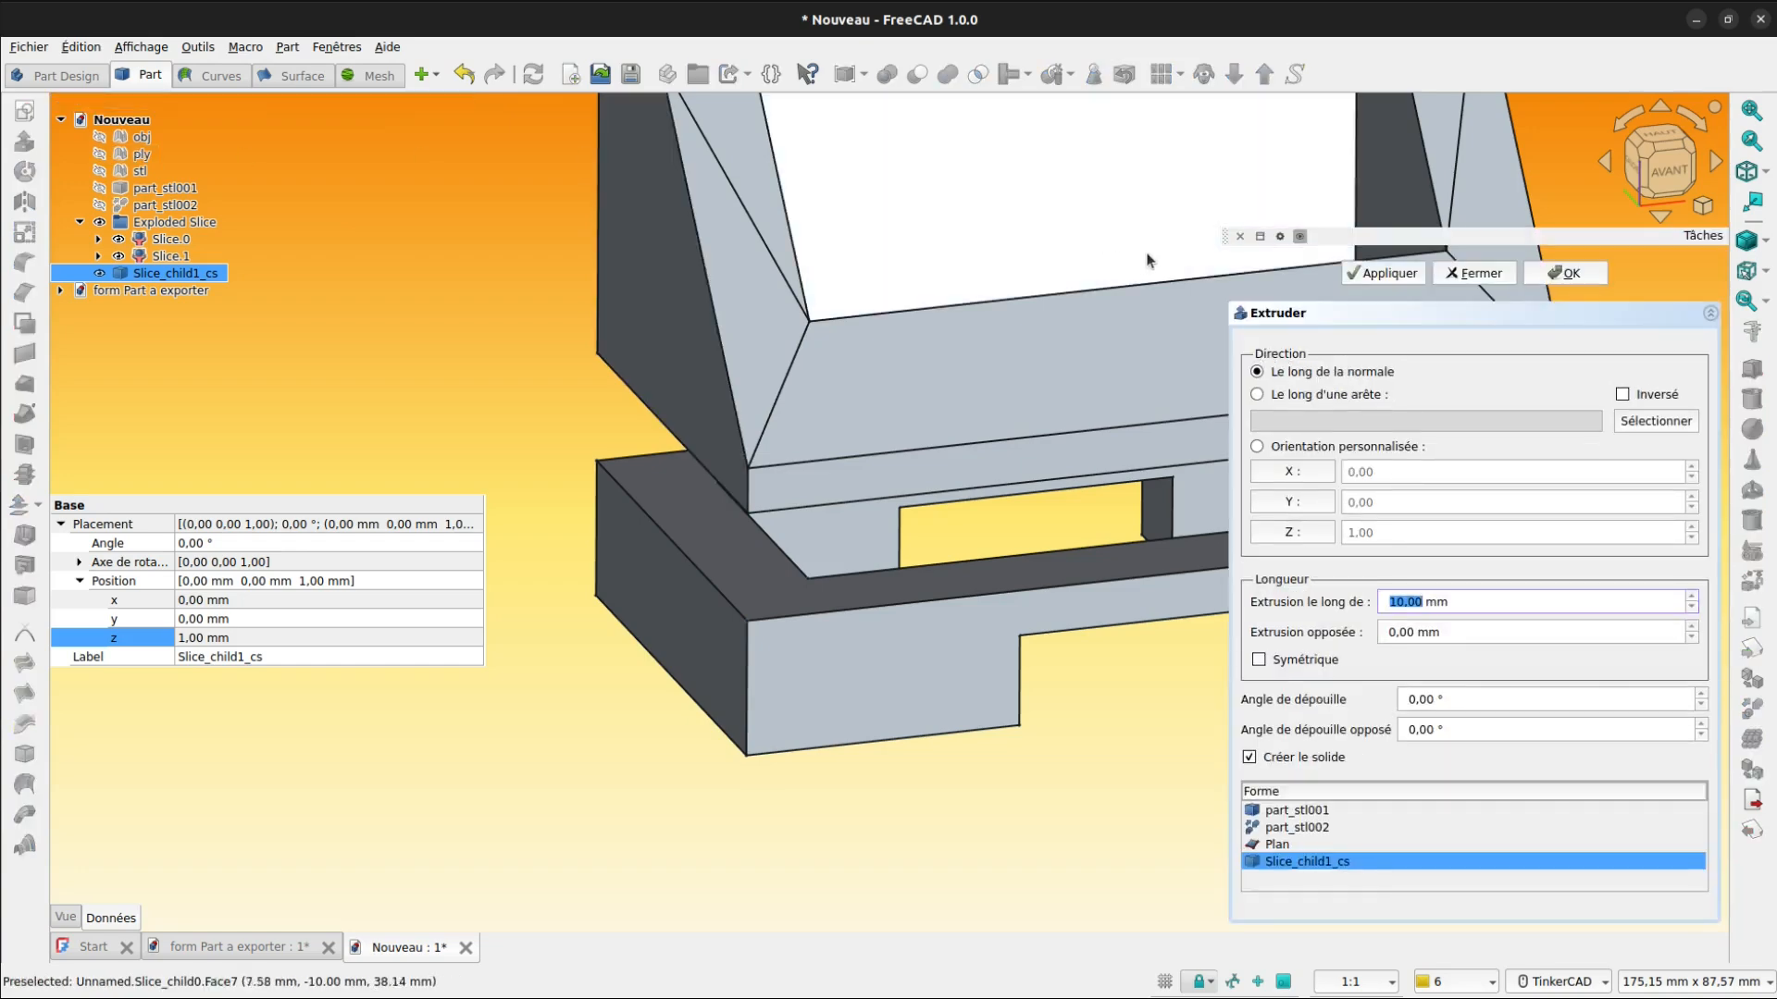
{"action": "left_click", "coordinate": [1292, 533]}
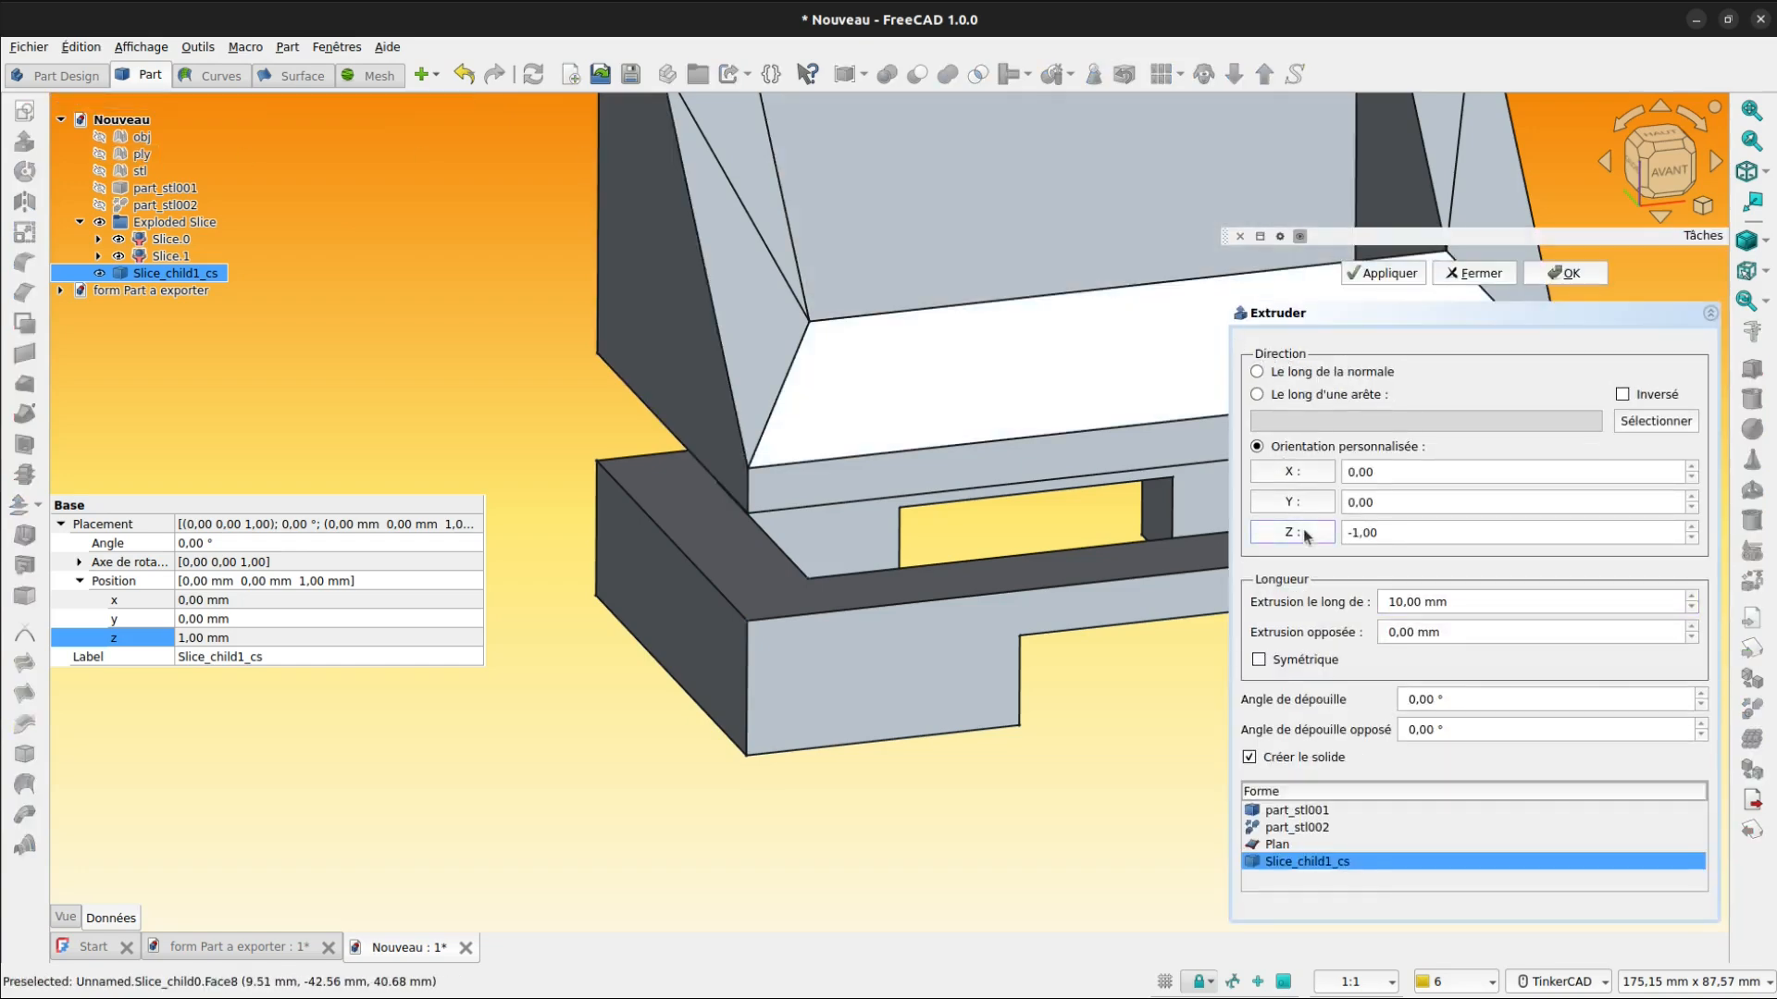
{"action": "left_click", "coordinate": [1304, 535]}
{"action": "left_click", "coordinate": [1691, 596]}
{"action": "left_click", "coordinate": [1571, 273]}
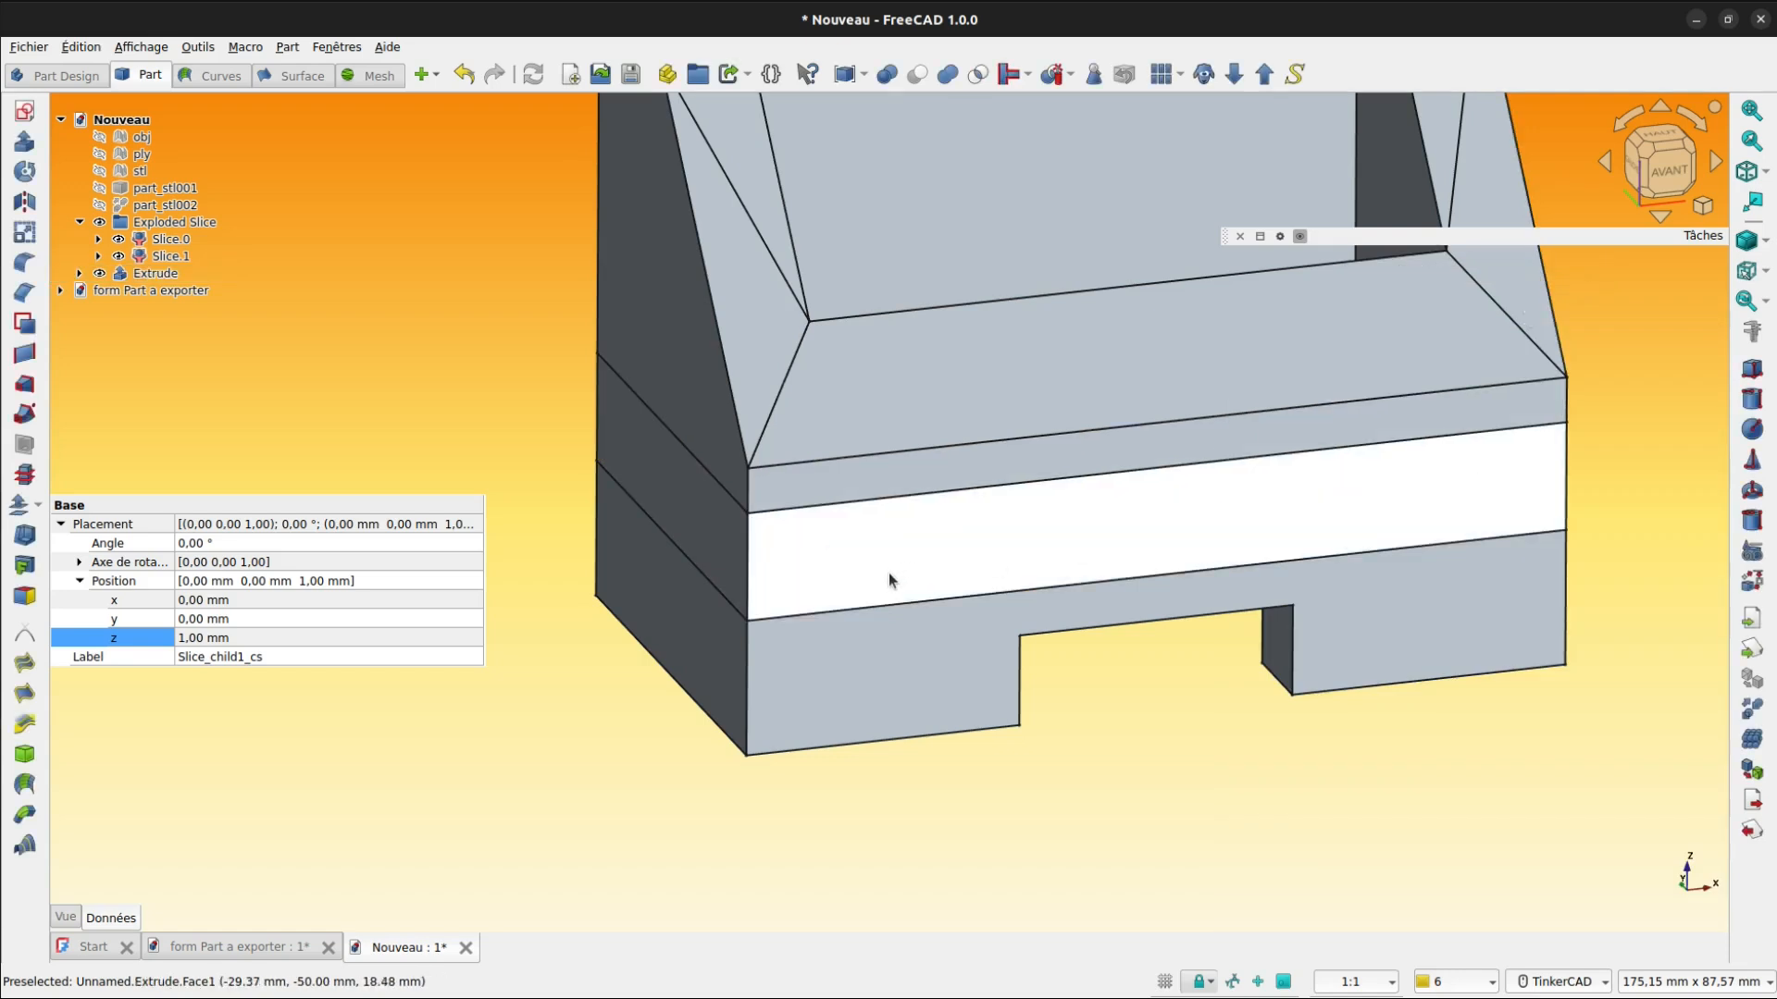
- Fuse Slice.0, Slice.1 and the extrusion into one solid with a Boolean union
{"action": "scroll", "coordinate": [888, 581], "scroll_direction": "down", "scroll_amount": 3}
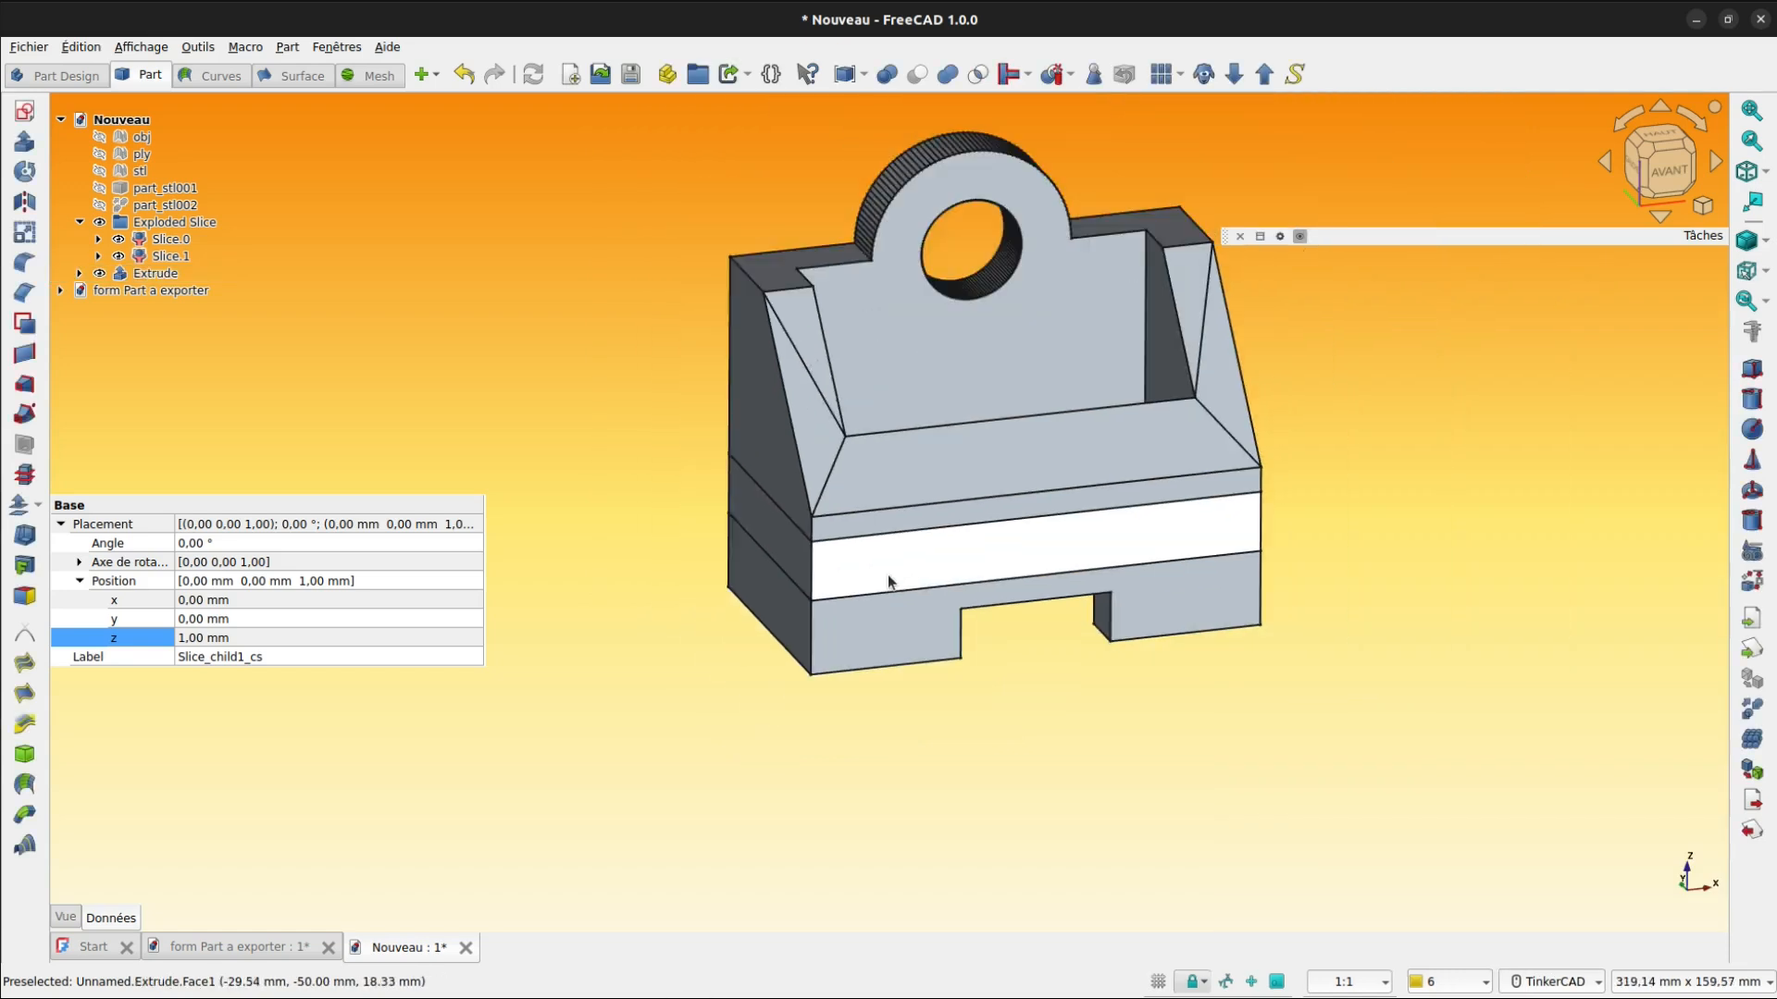
{"action": "left_click", "coordinate": [186, 241]}
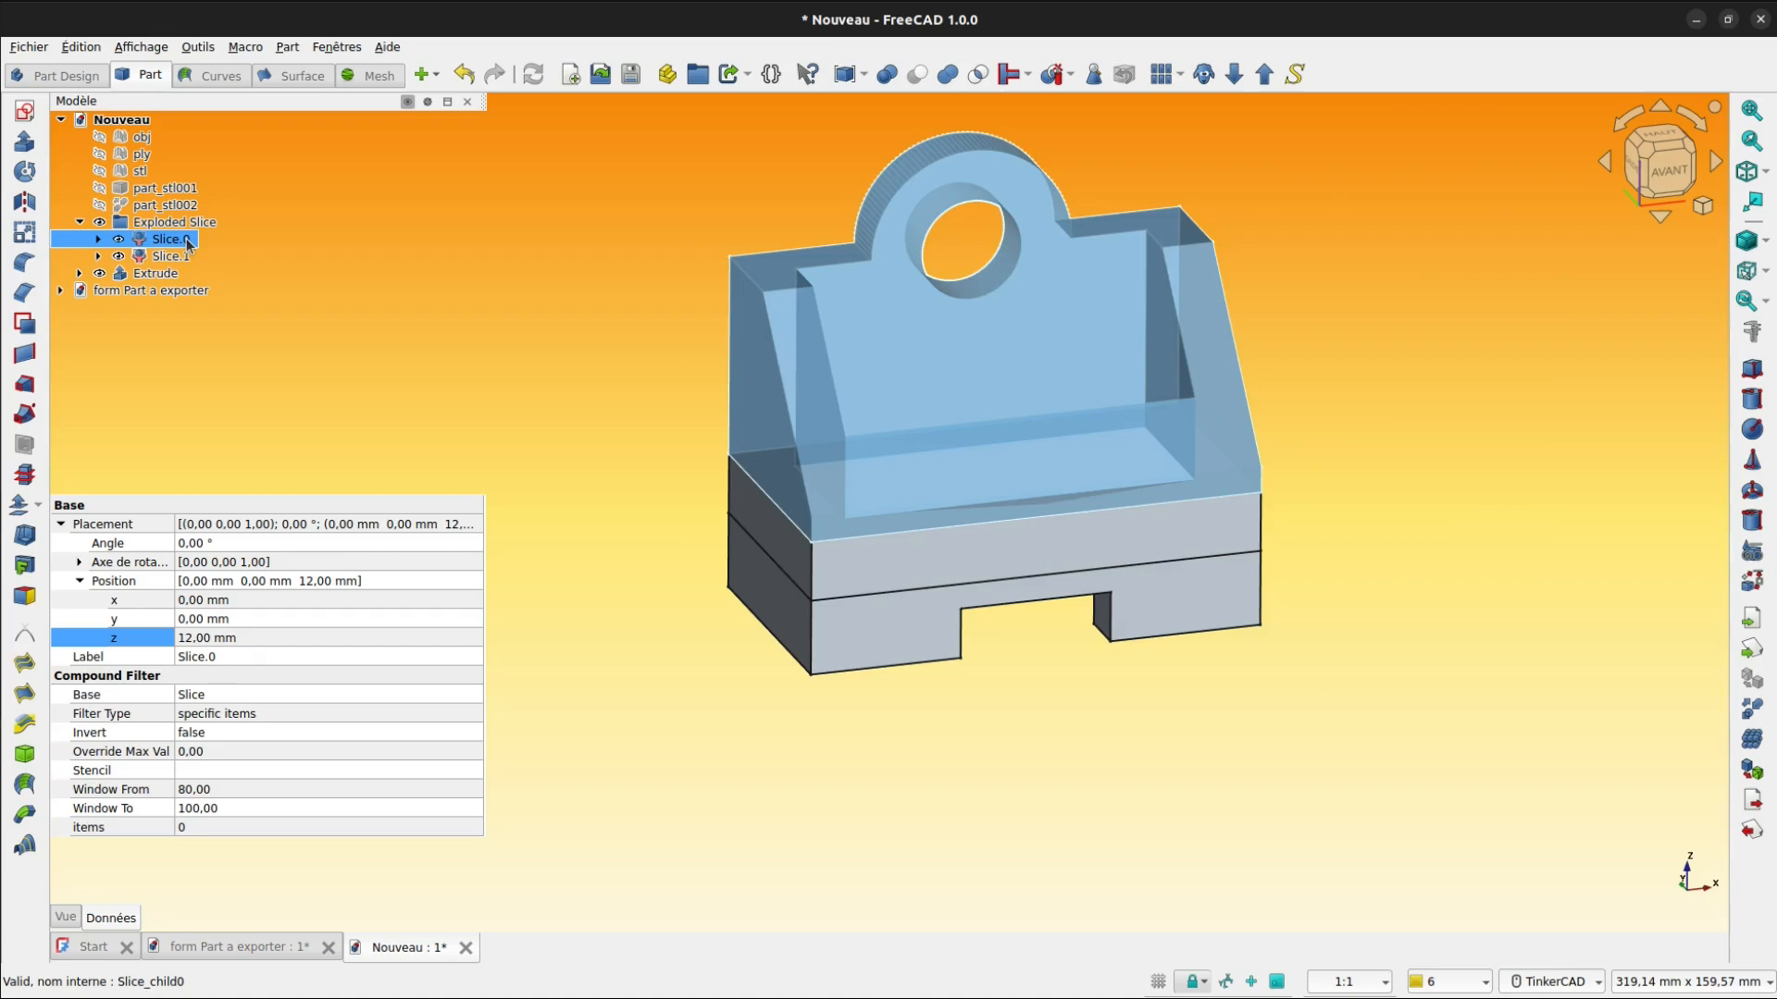
{"action": "left_click", "coordinate": [172, 270], "text": "shift"}
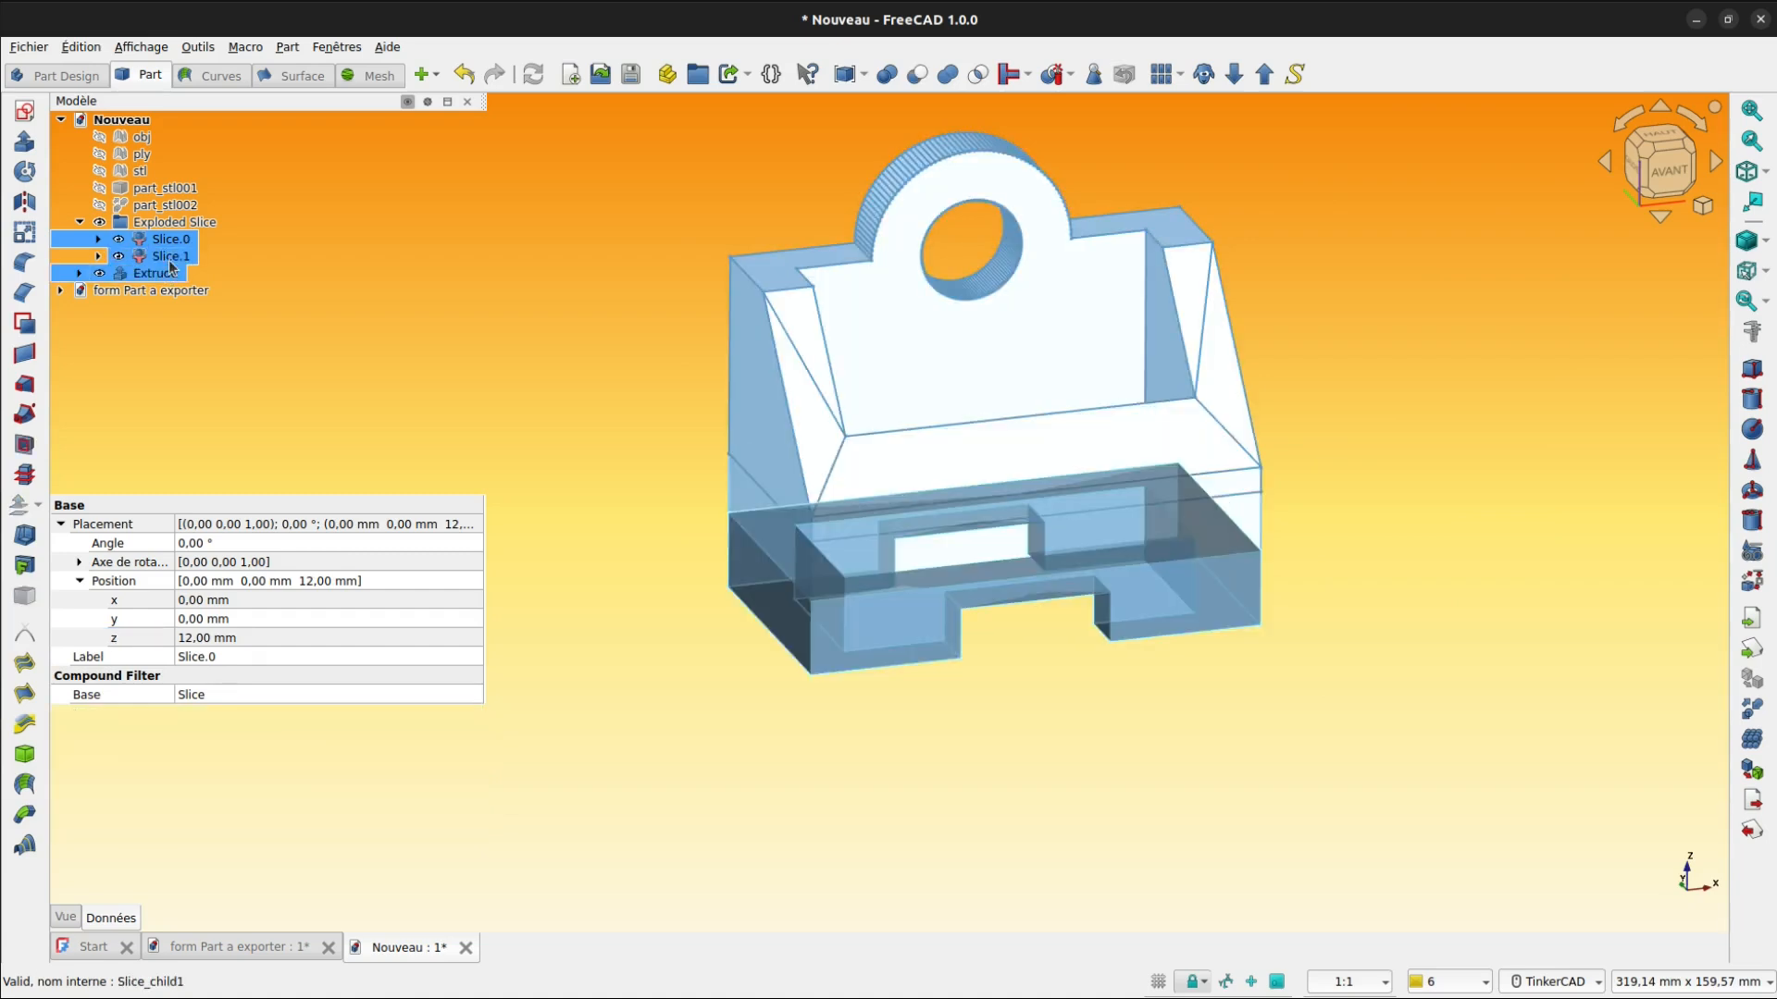
{"action": "left_click", "coordinate": [953, 79]}
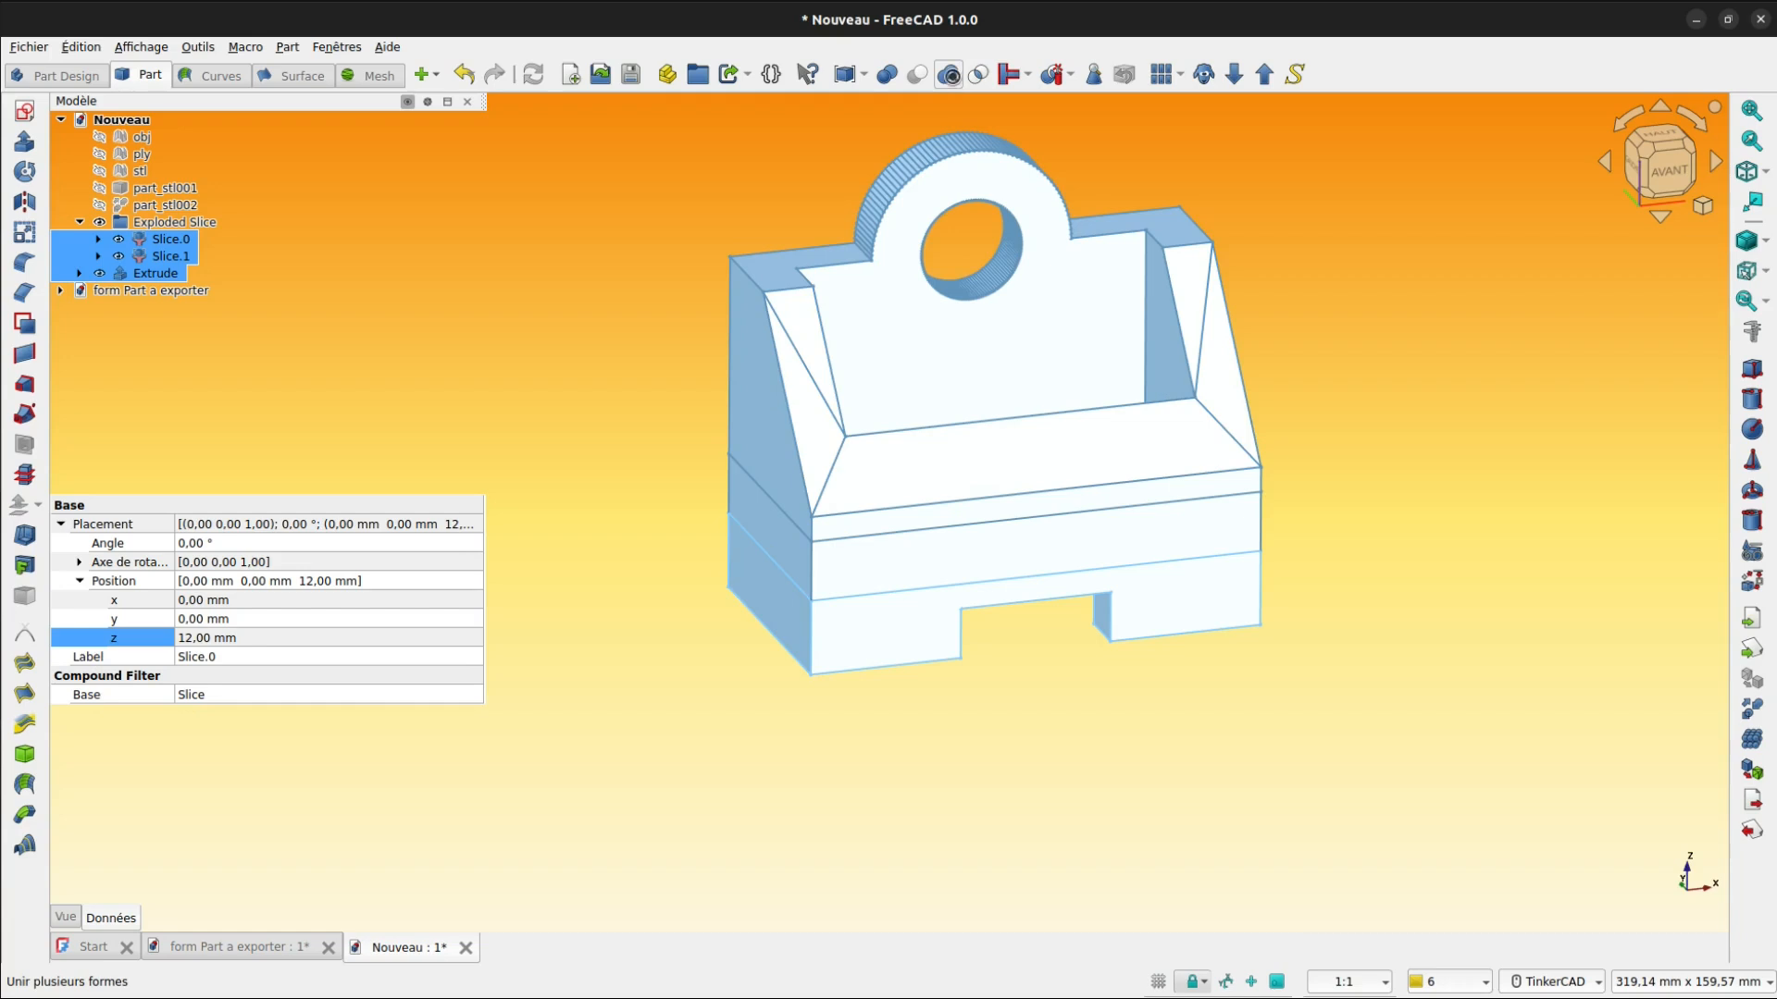
{"action": "left_click", "coordinate": [641, 337]}
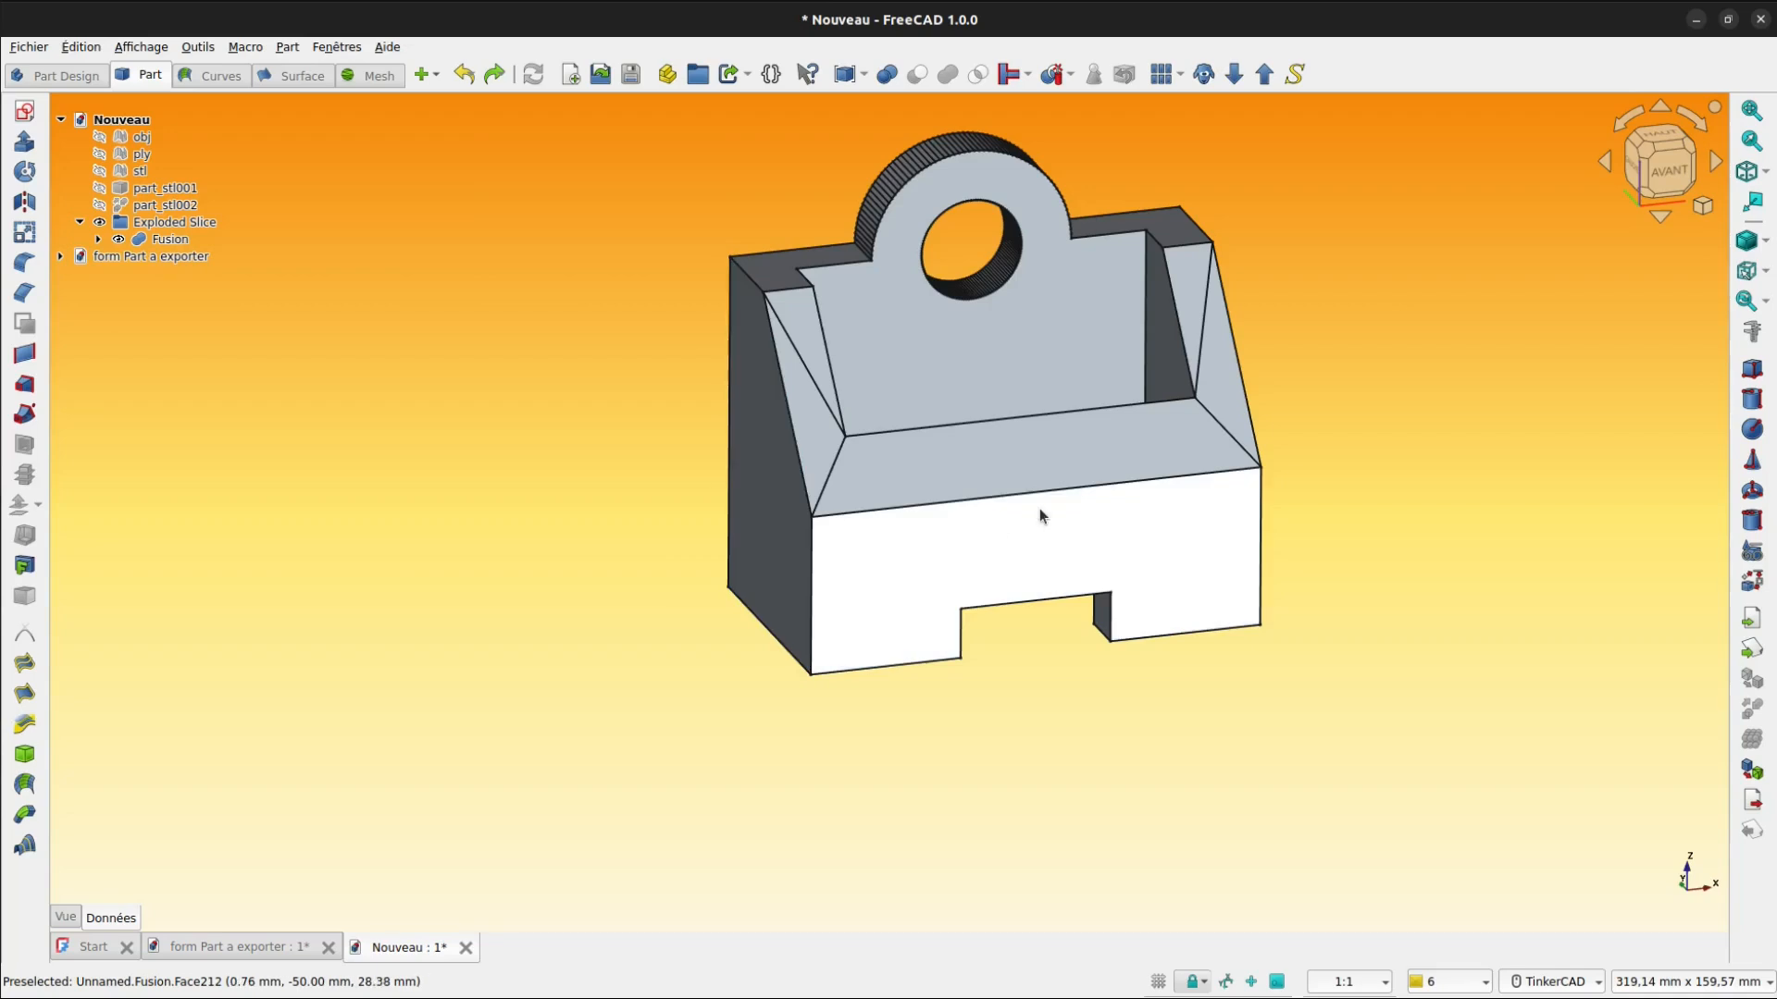
- Fillet the long front edge and the upper front edges of both side walls of the fused solid with a 10 mm radius
{"action": "left_click", "coordinate": [1016, 463]}
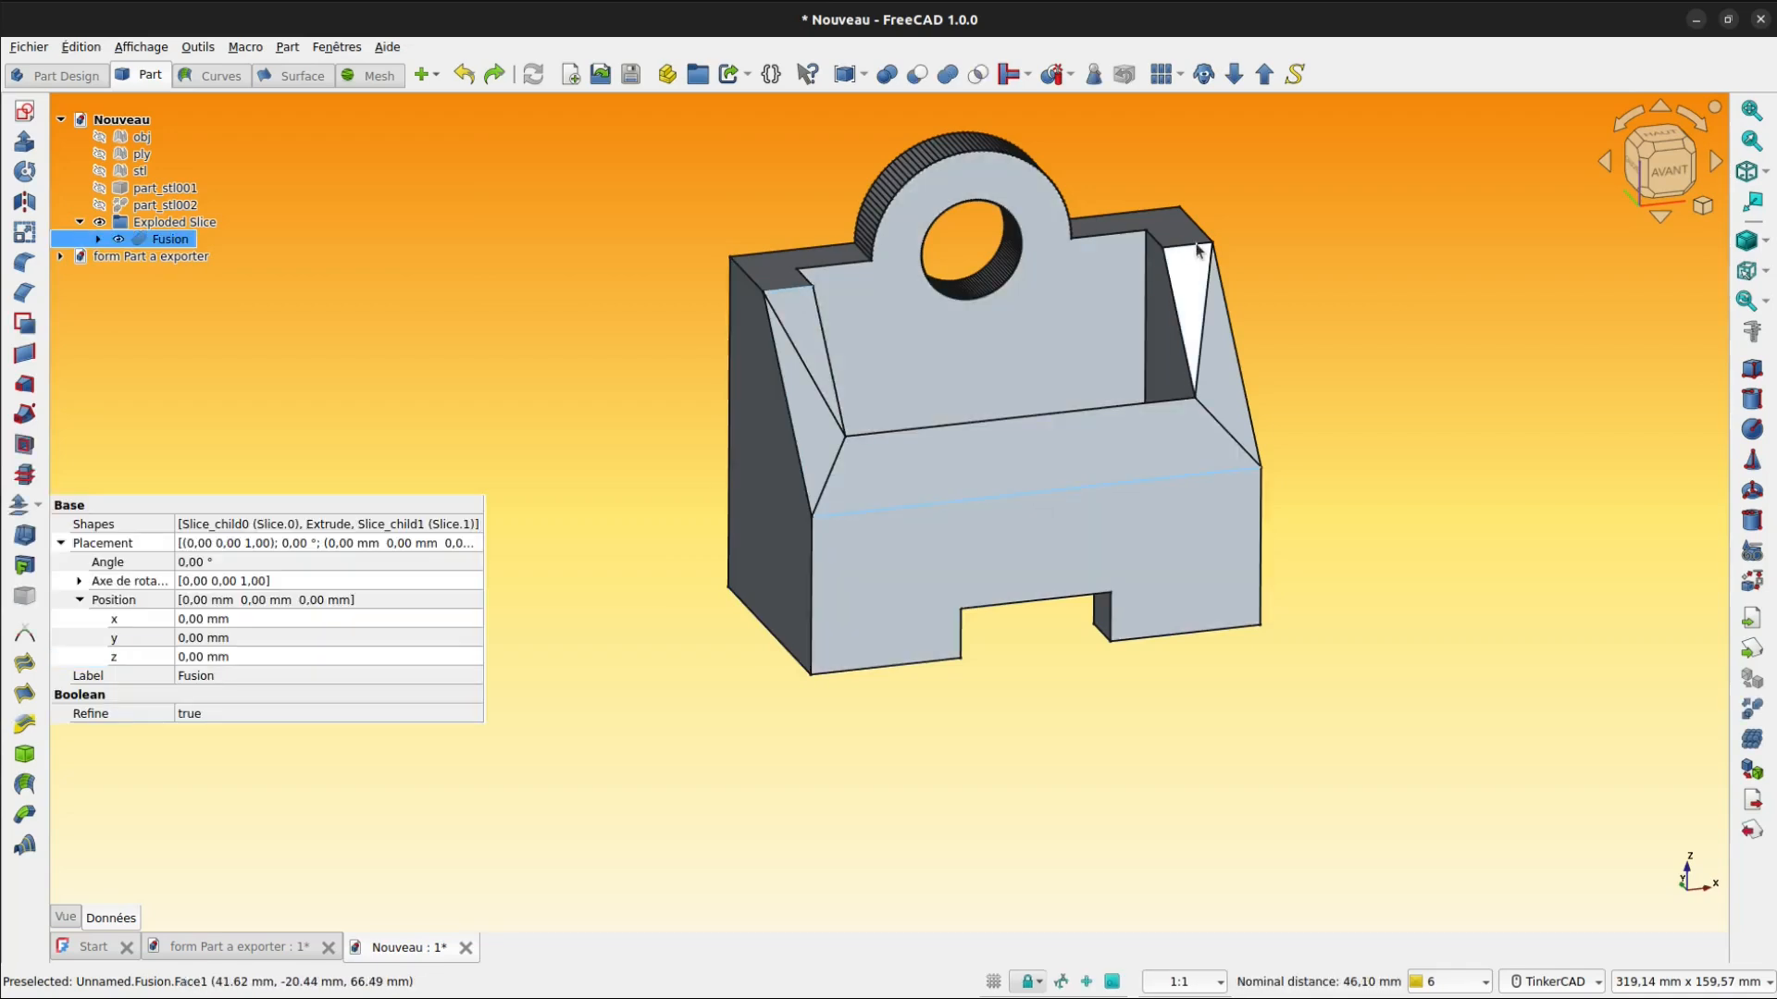
{"action": "left_click", "coordinate": [28, 265]}
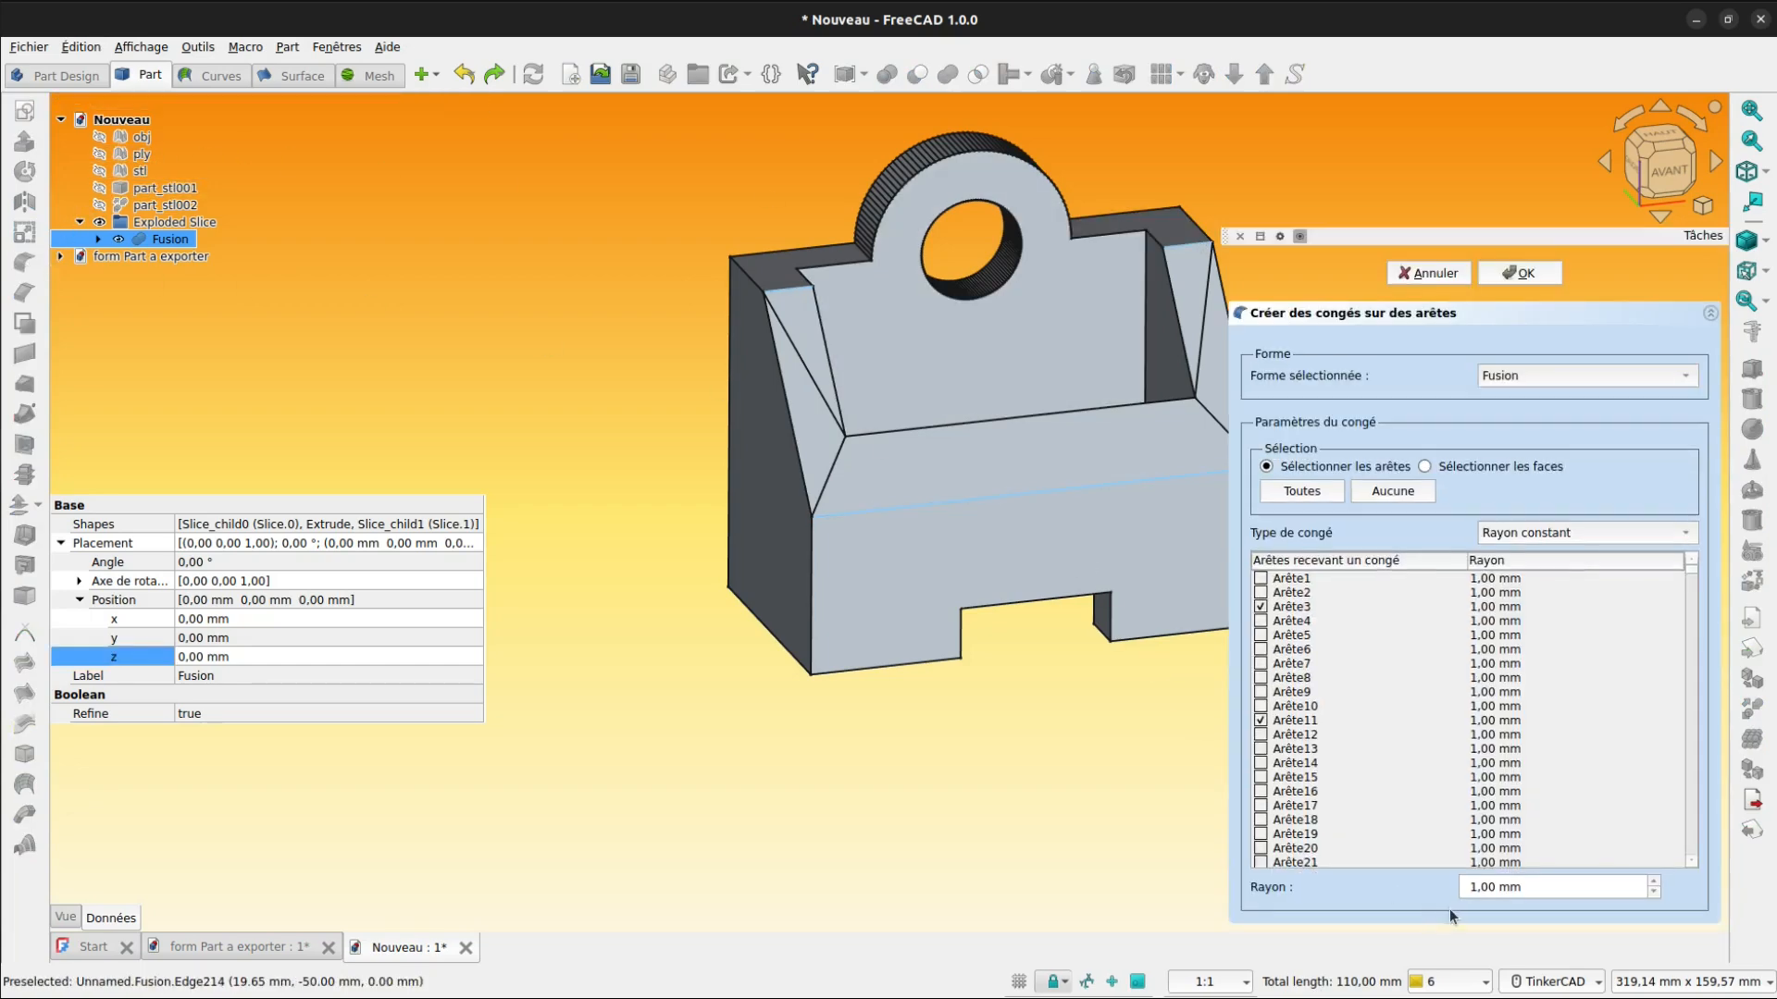
{"action": "left_click", "coordinate": [1477, 887]}
{"action": "type", "text": "0"}
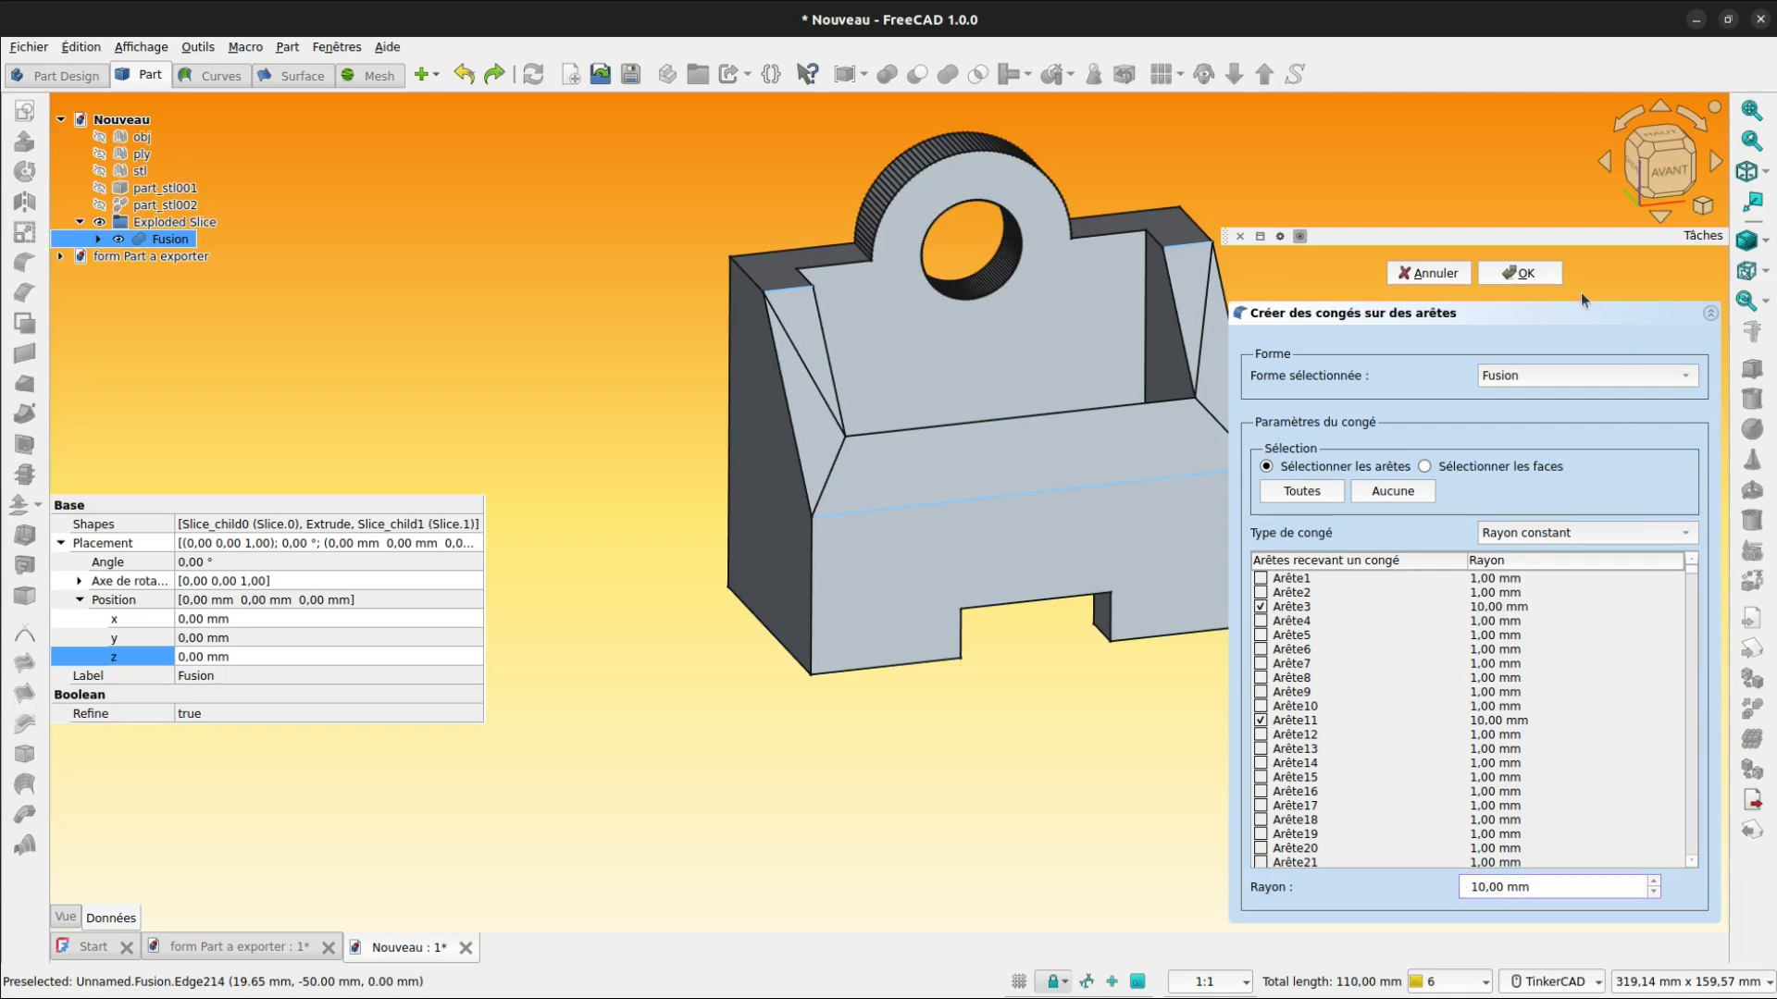
{"action": "left_click", "coordinate": [1547, 277]}
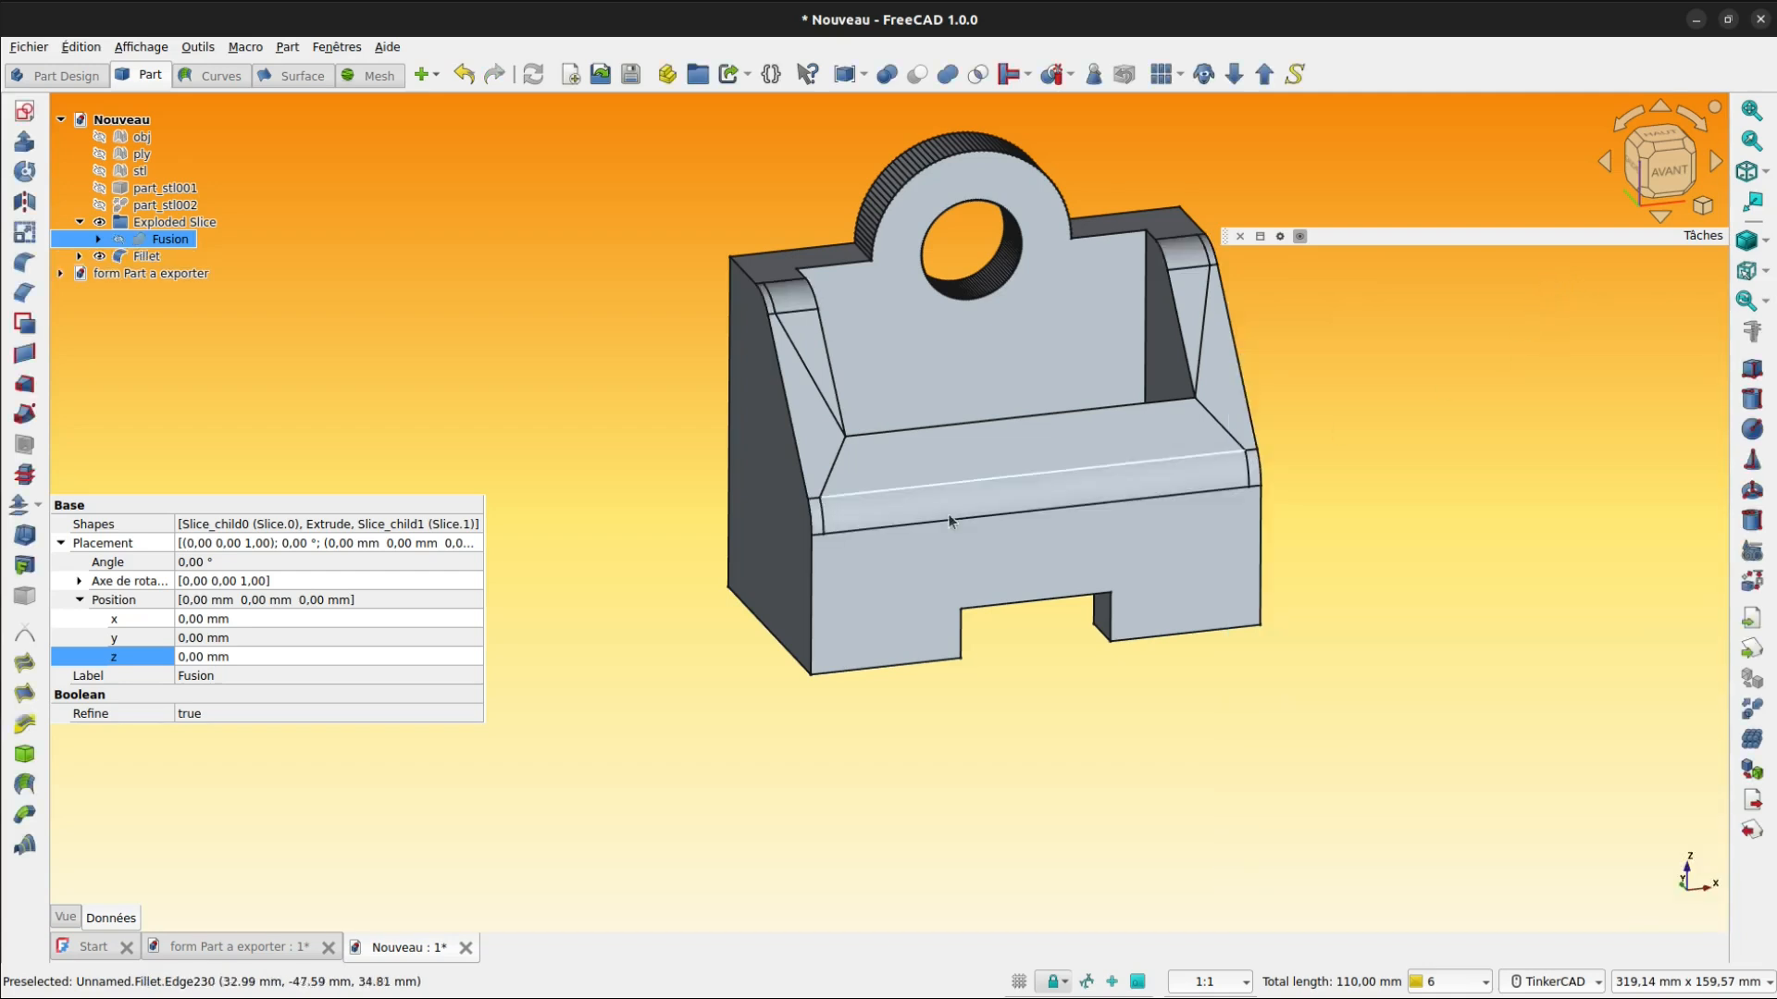
{"action": "left_click", "coordinate": [674, 600]}
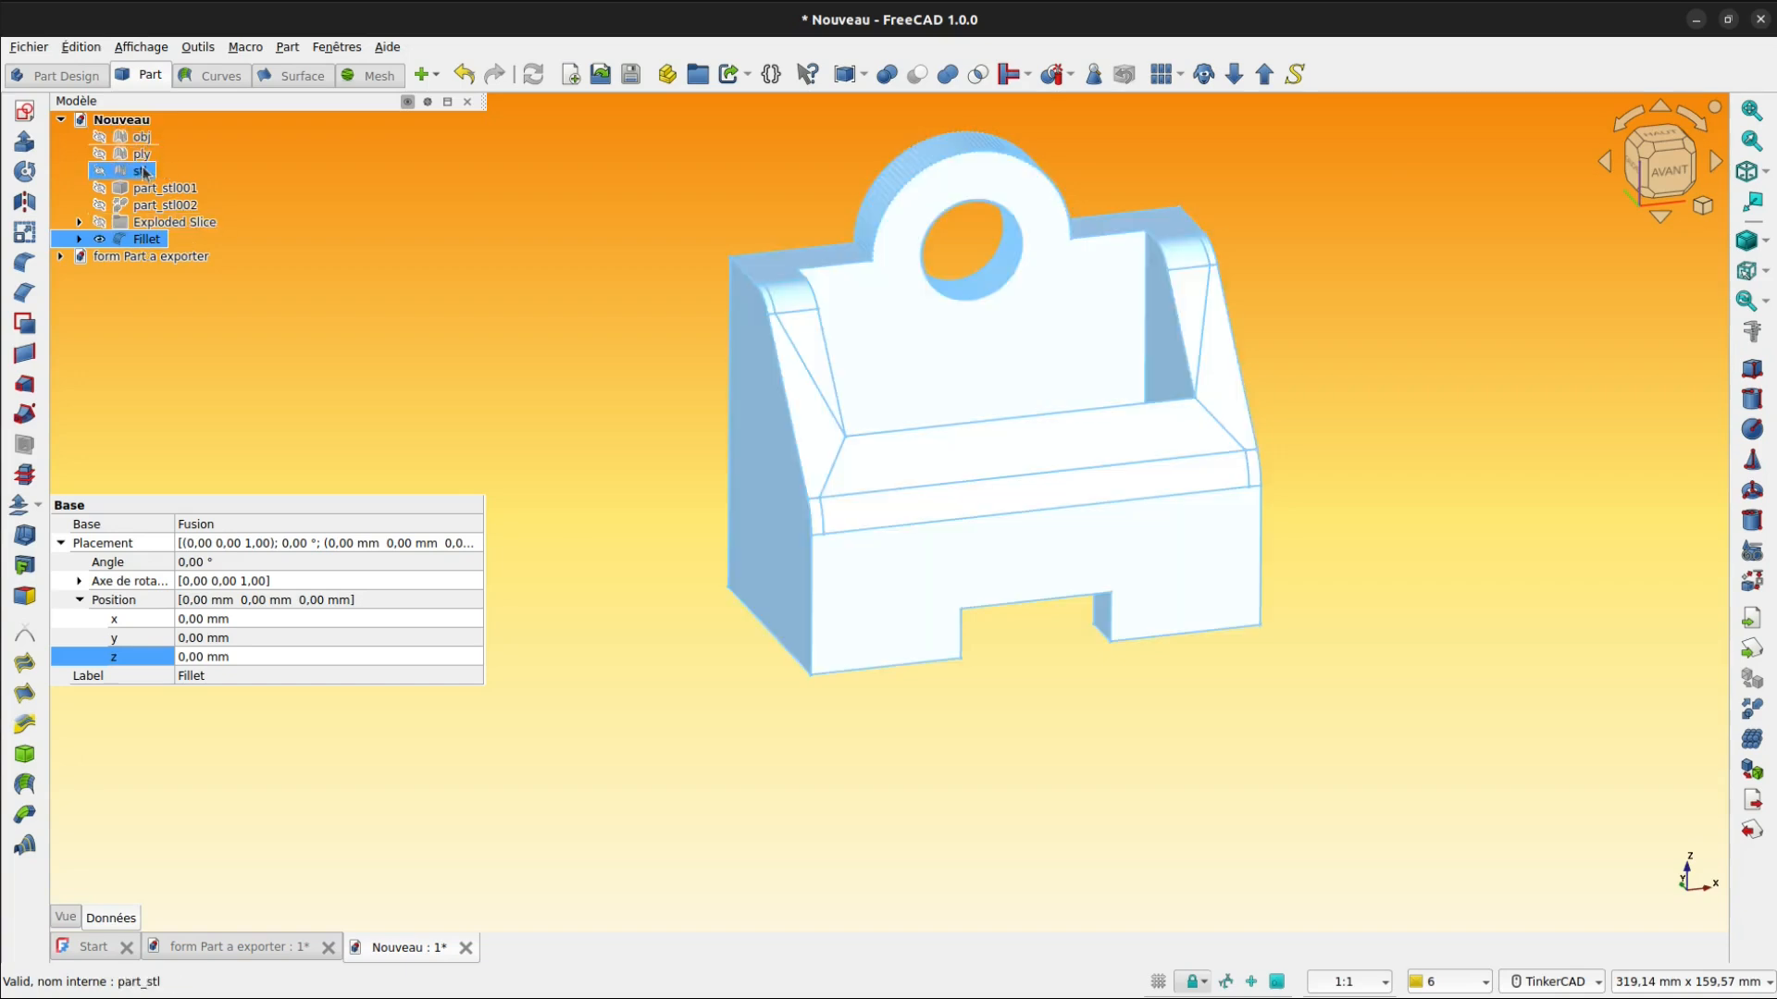
- Export the filleted solid as a Stanford Triangle Mesh file named piece modifiee.ply
{"action": "left_click", "coordinate": [1753, 800]}
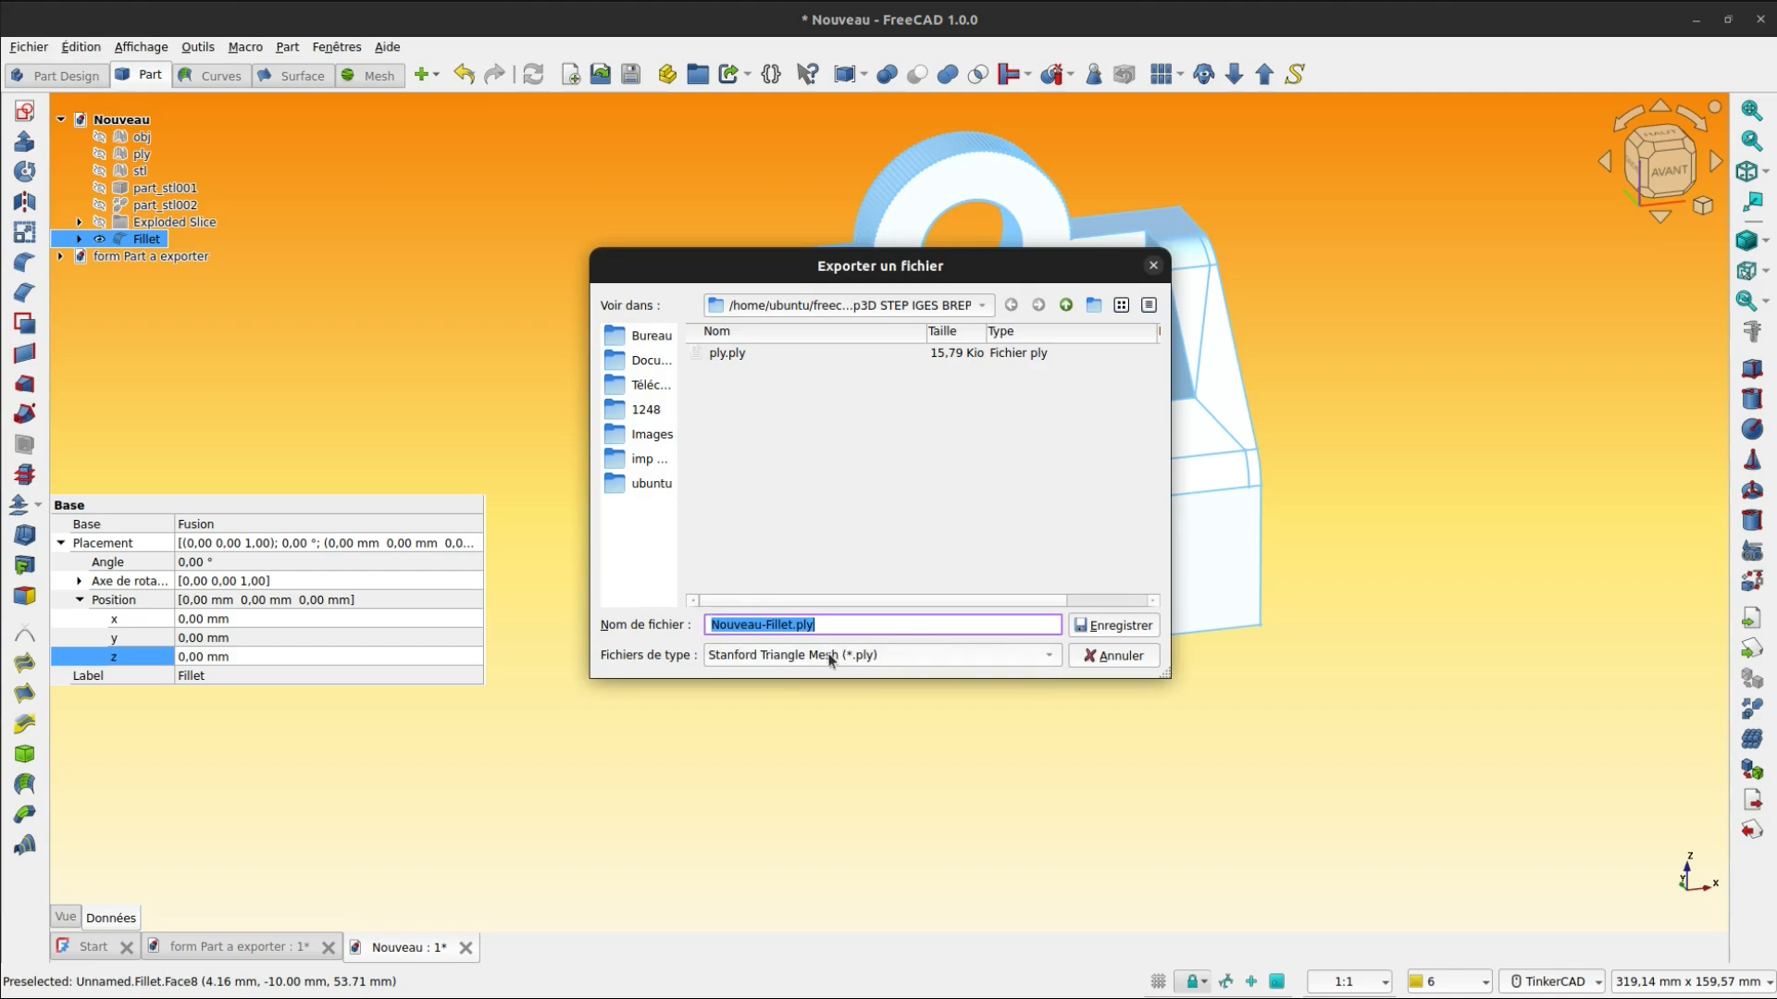
{"action": "left_click", "coordinate": [793, 623]}
{"action": "left_click_drag", "start_coordinate": [794, 624], "coordinate": [706, 609]}
{"action": "type", "text": "piece "}
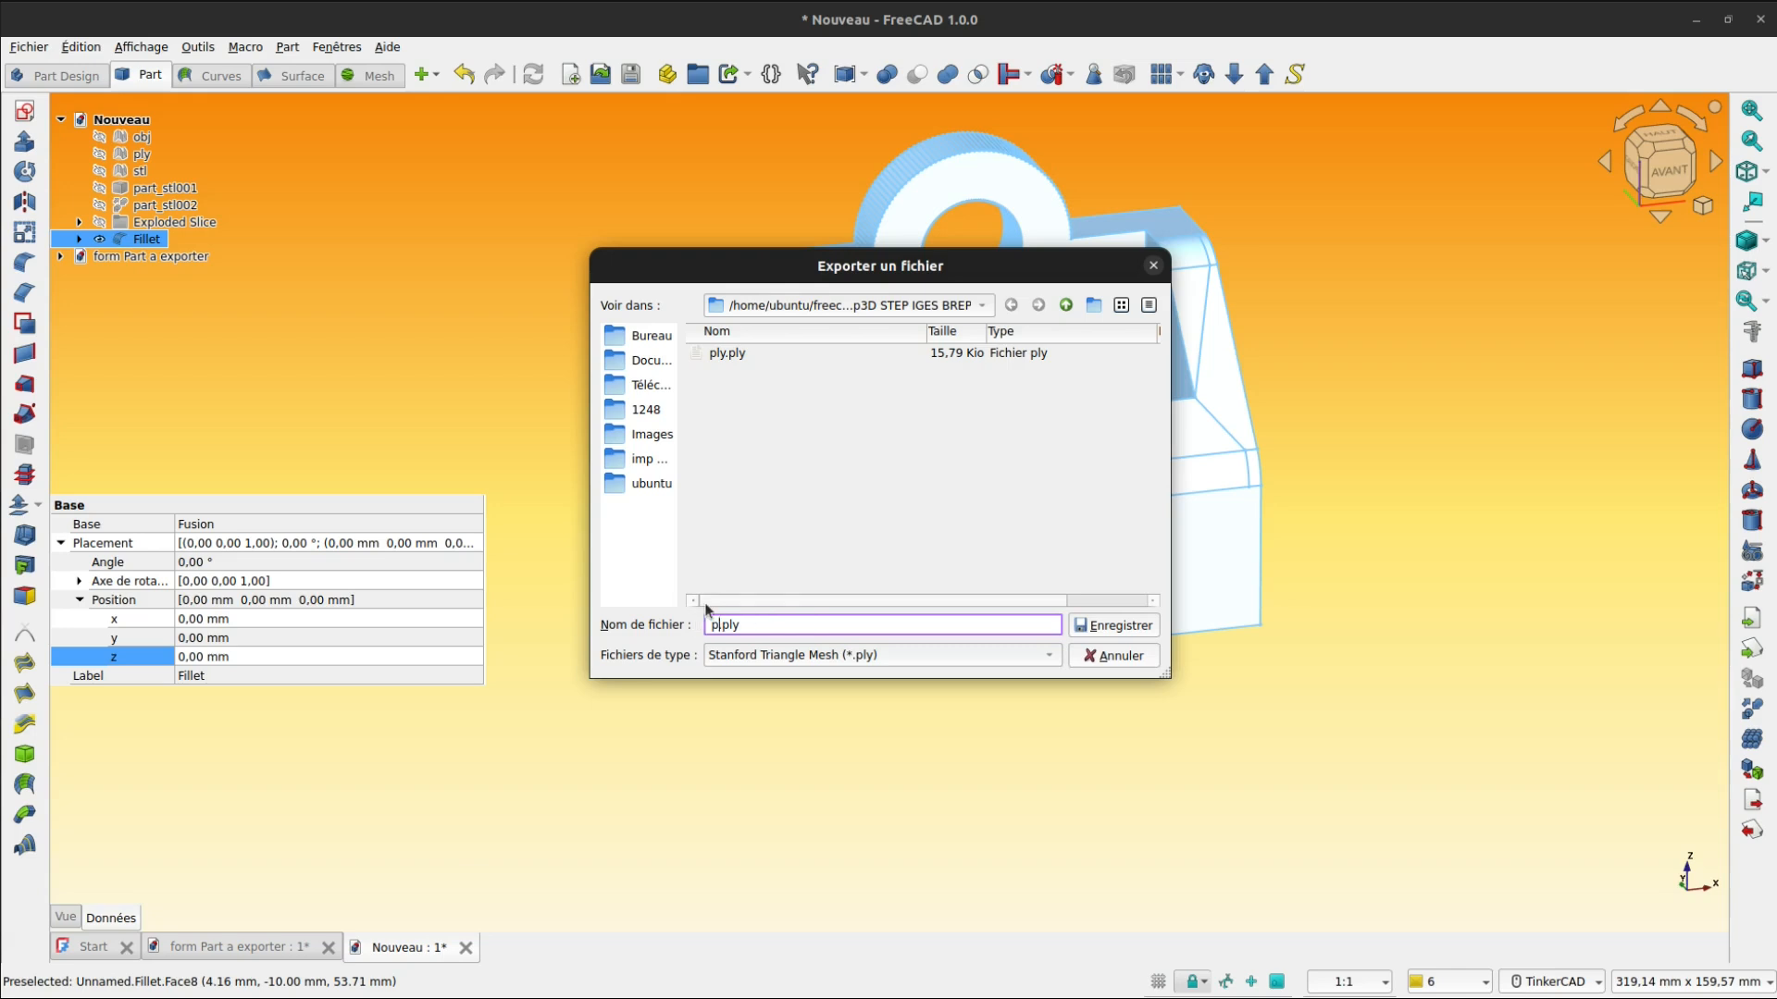
{"action": "type", "text": "modifiee"}
{"action": "left_click", "coordinate": [1106, 627]}
{"action": "left_click", "coordinate": [1034, 712]}
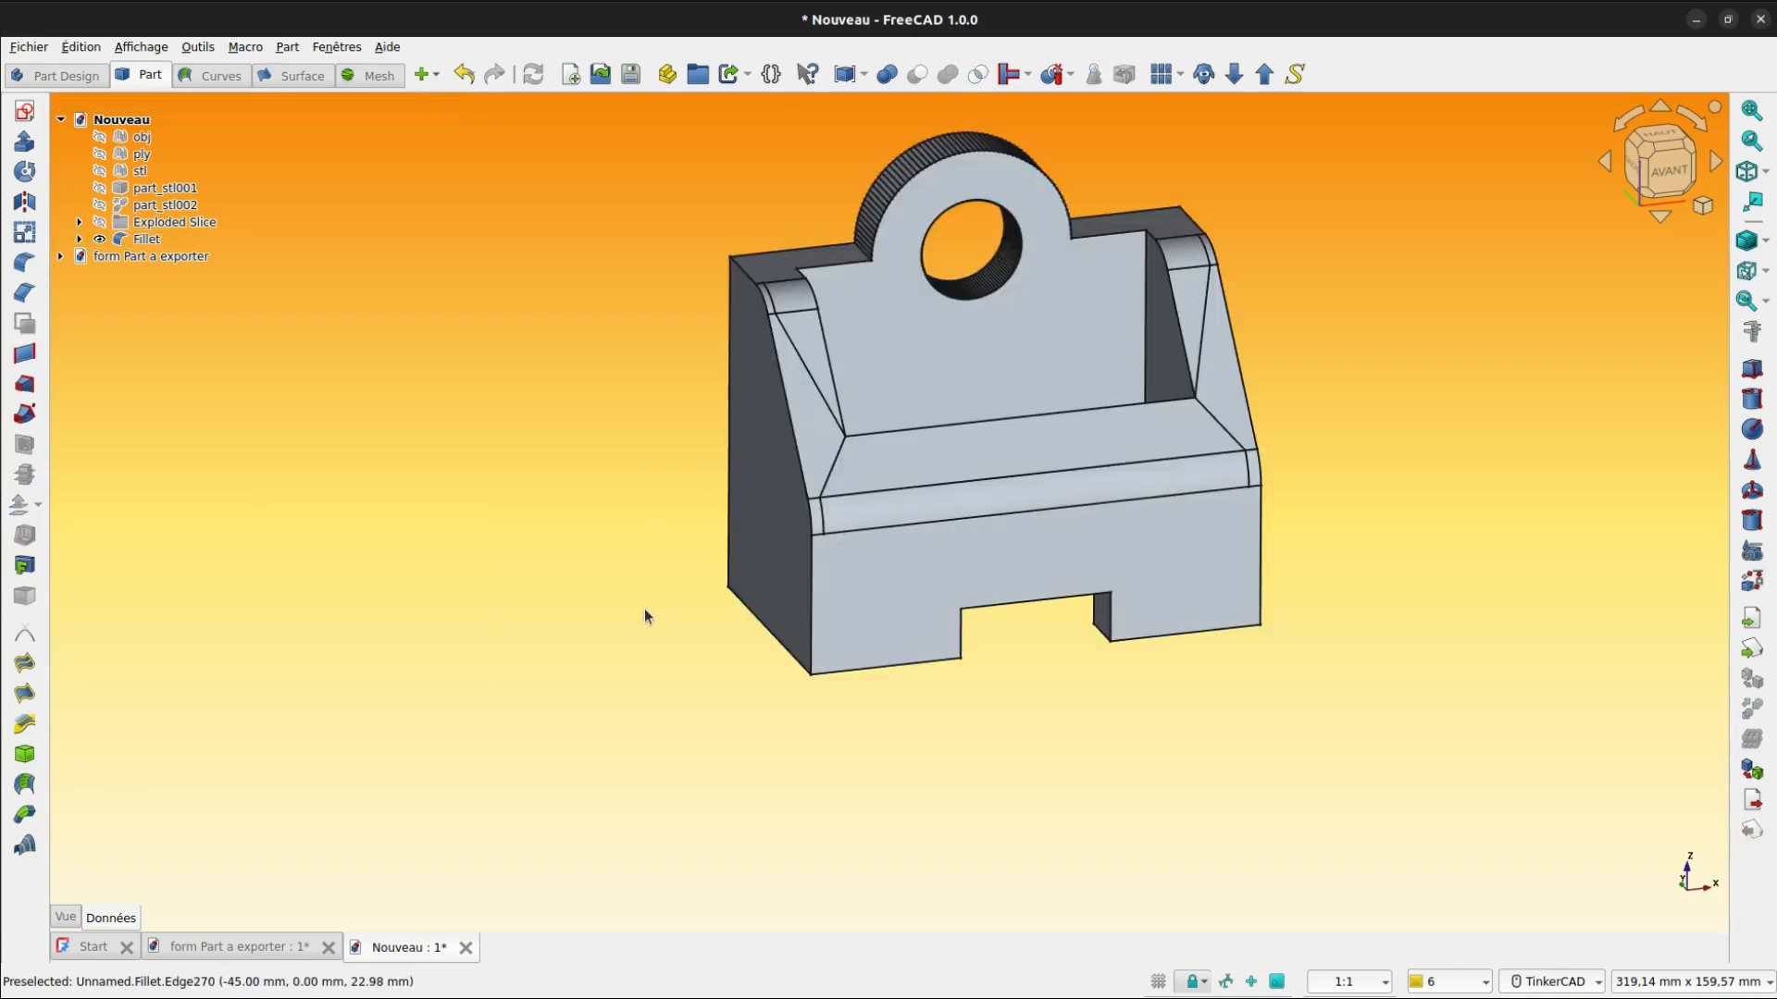
- Tessellate the filleted solid into a mesh with the Standard mesher, using 0.10 mm surface deviation and 30° angular deviation
{"action": "left_click", "coordinate": [134, 241]}
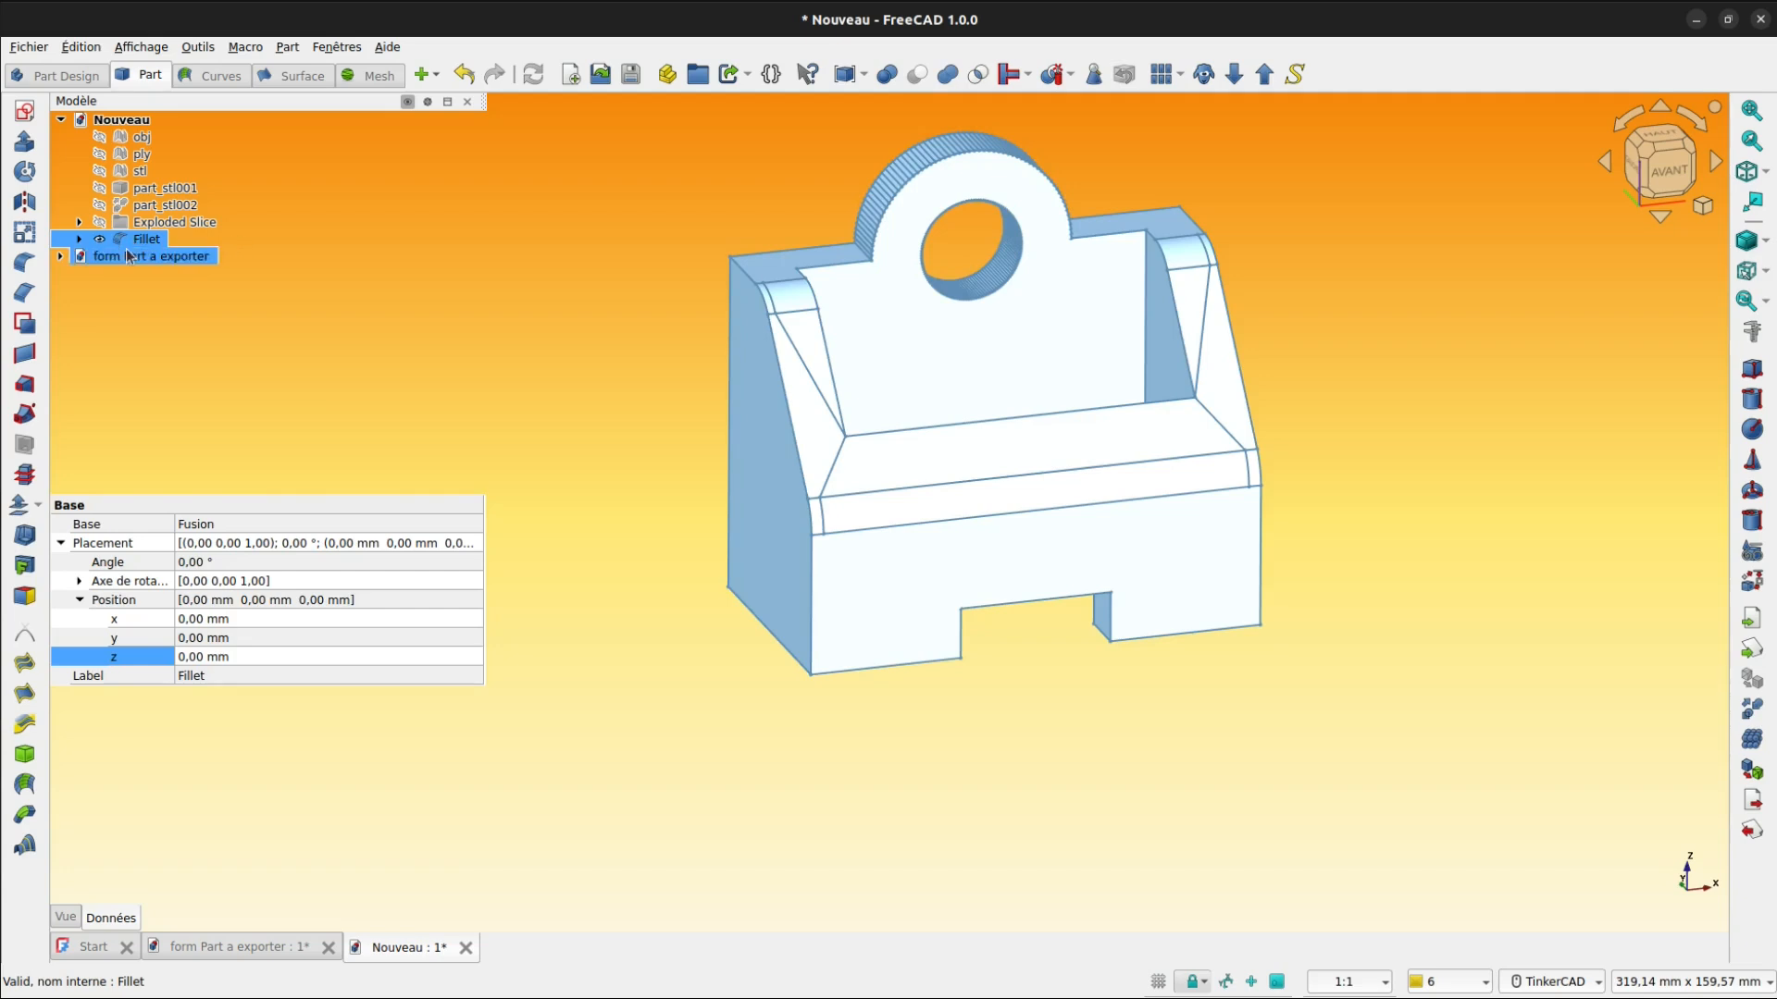
{"action": "left_click", "coordinate": [1753, 770]}
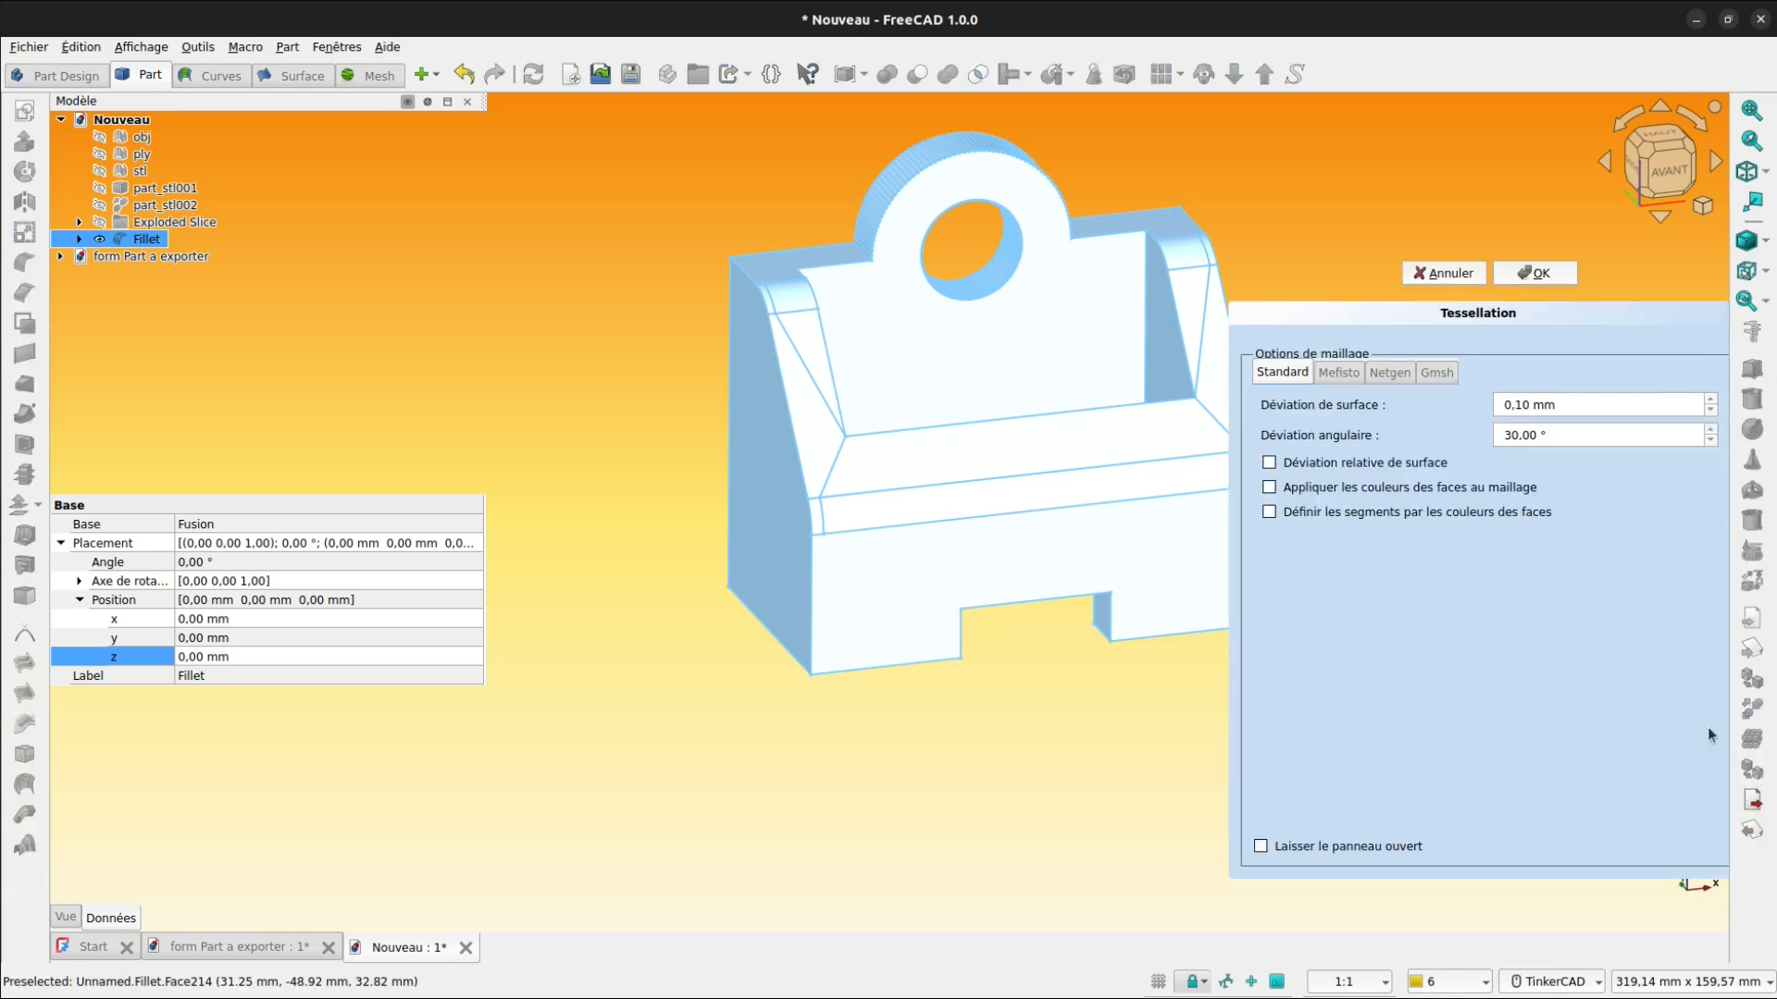
{"action": "left_click", "coordinate": [1345, 379]}
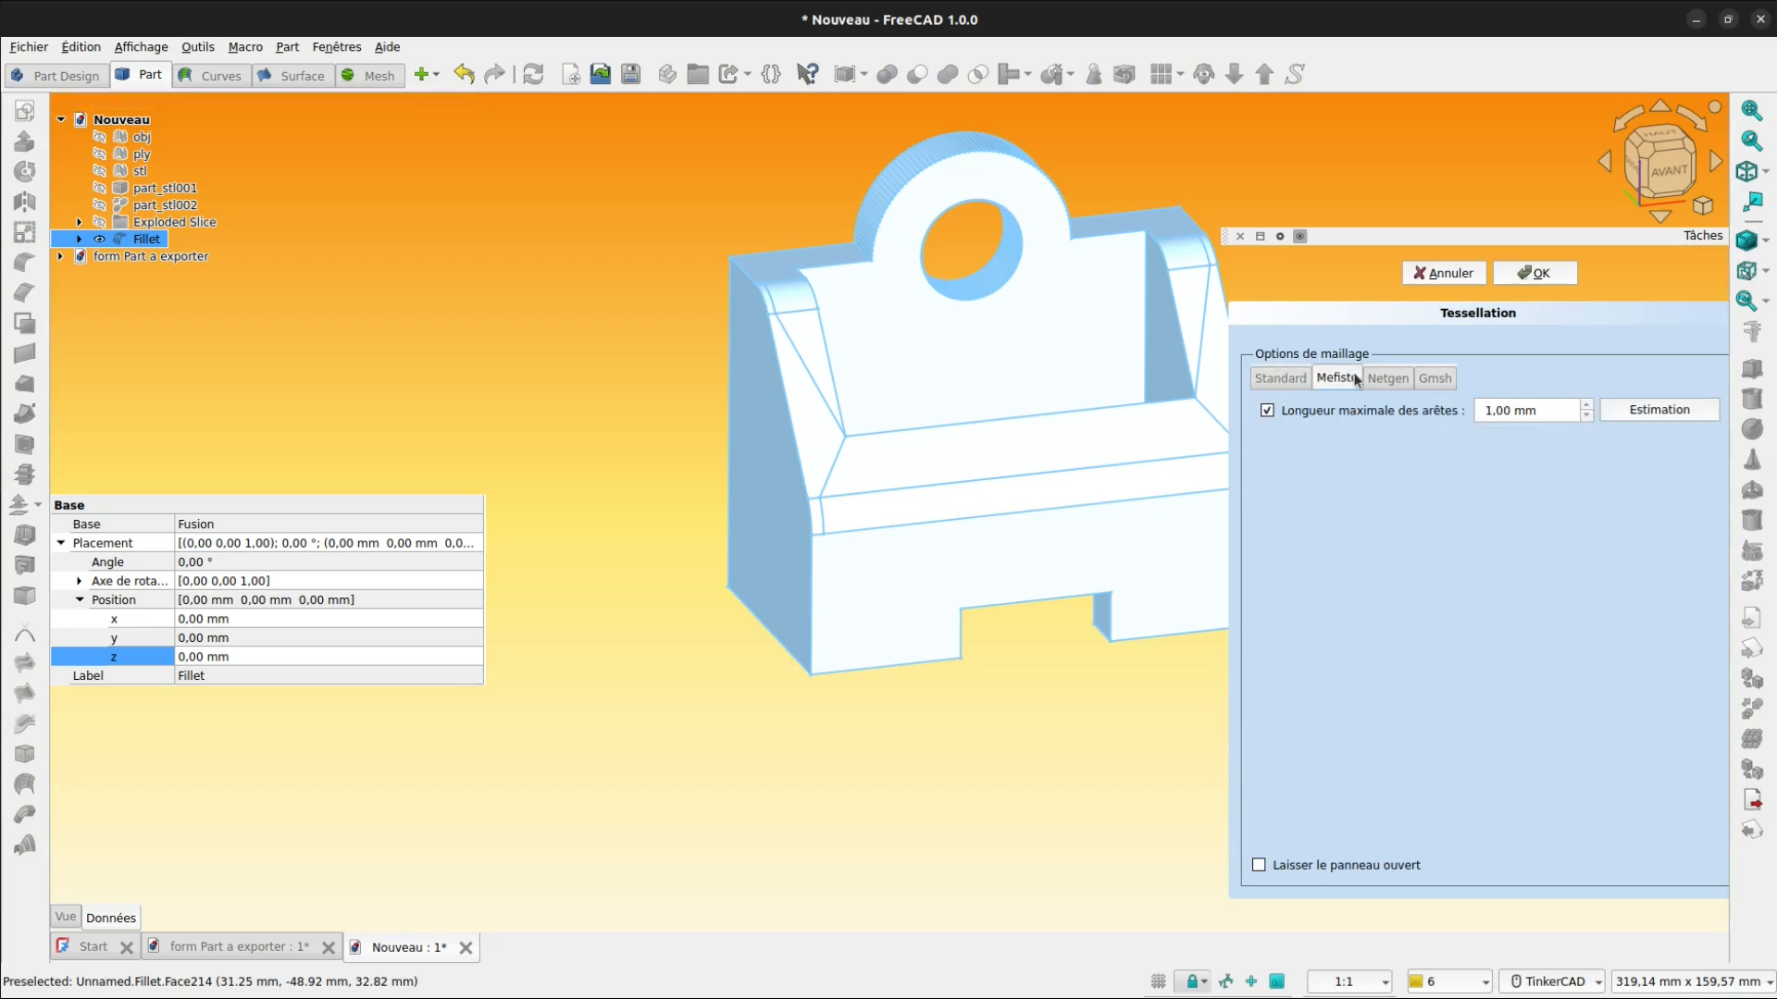
{"action": "left_click", "coordinate": [1432, 378]}
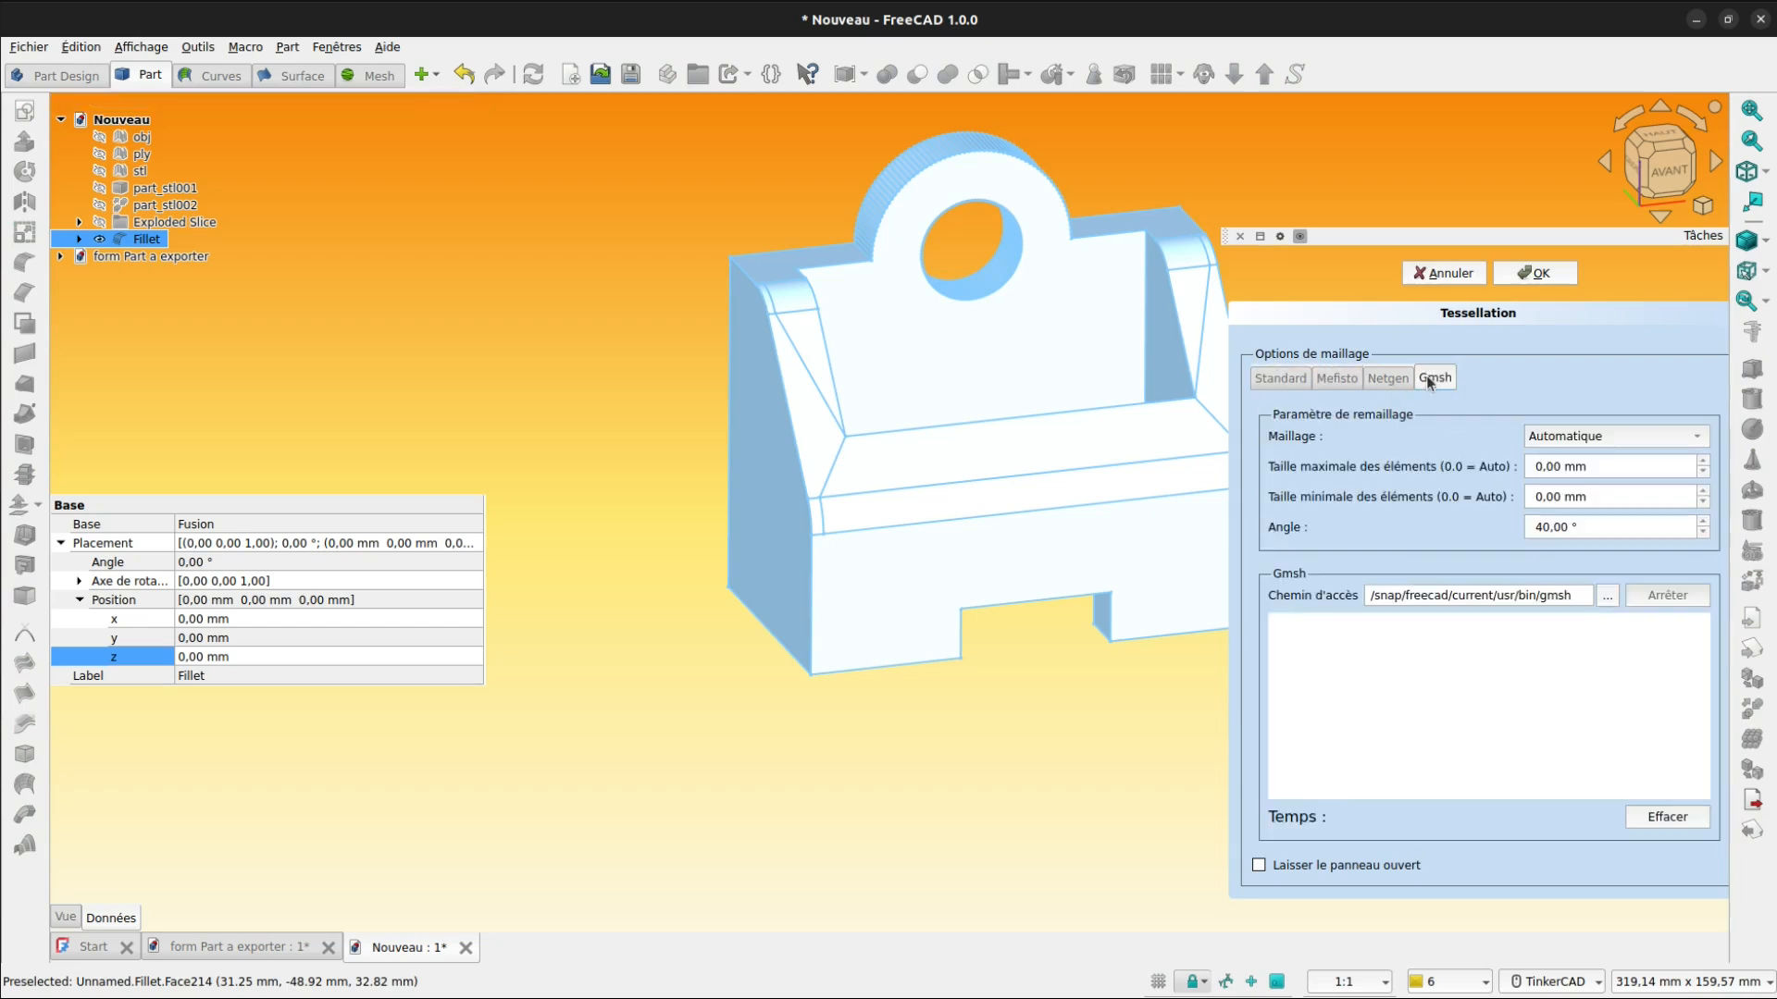
{"action": "left_click", "coordinate": [1340, 380]}
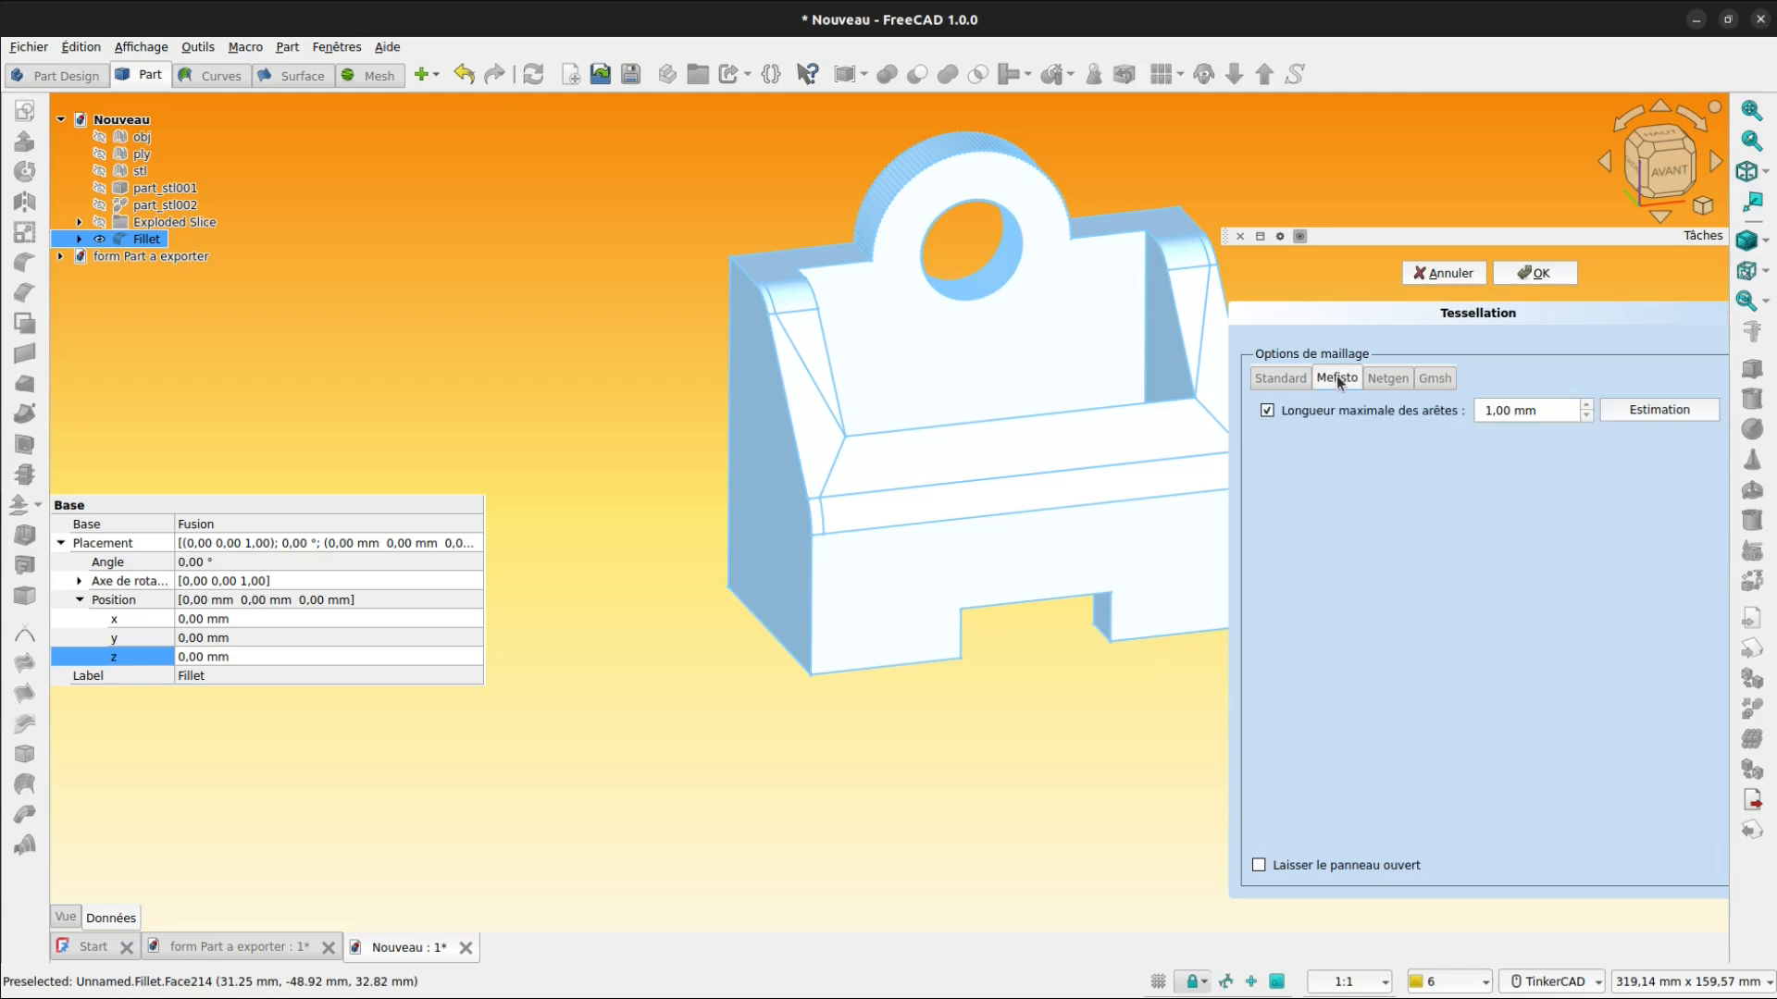
{"action": "left_click", "coordinate": [1298, 379]}
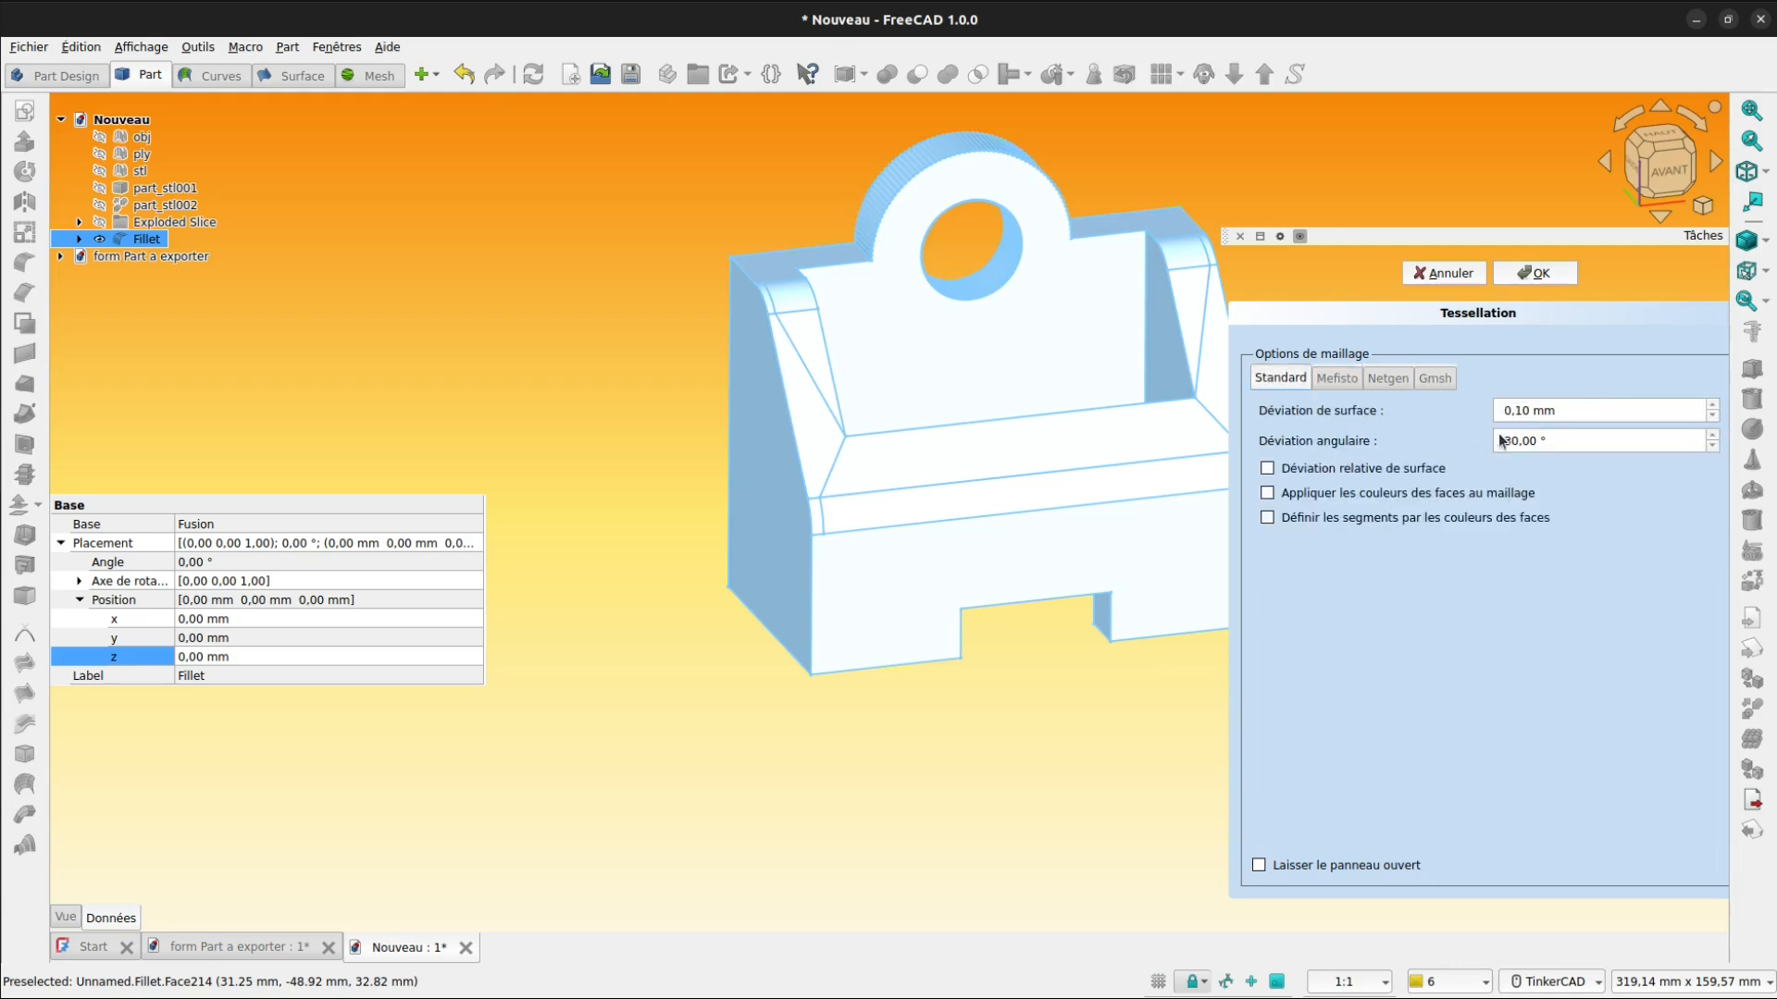
{"action": "left_click", "coordinate": [1517, 413]}
{"action": "left_click", "coordinate": [1536, 274]}
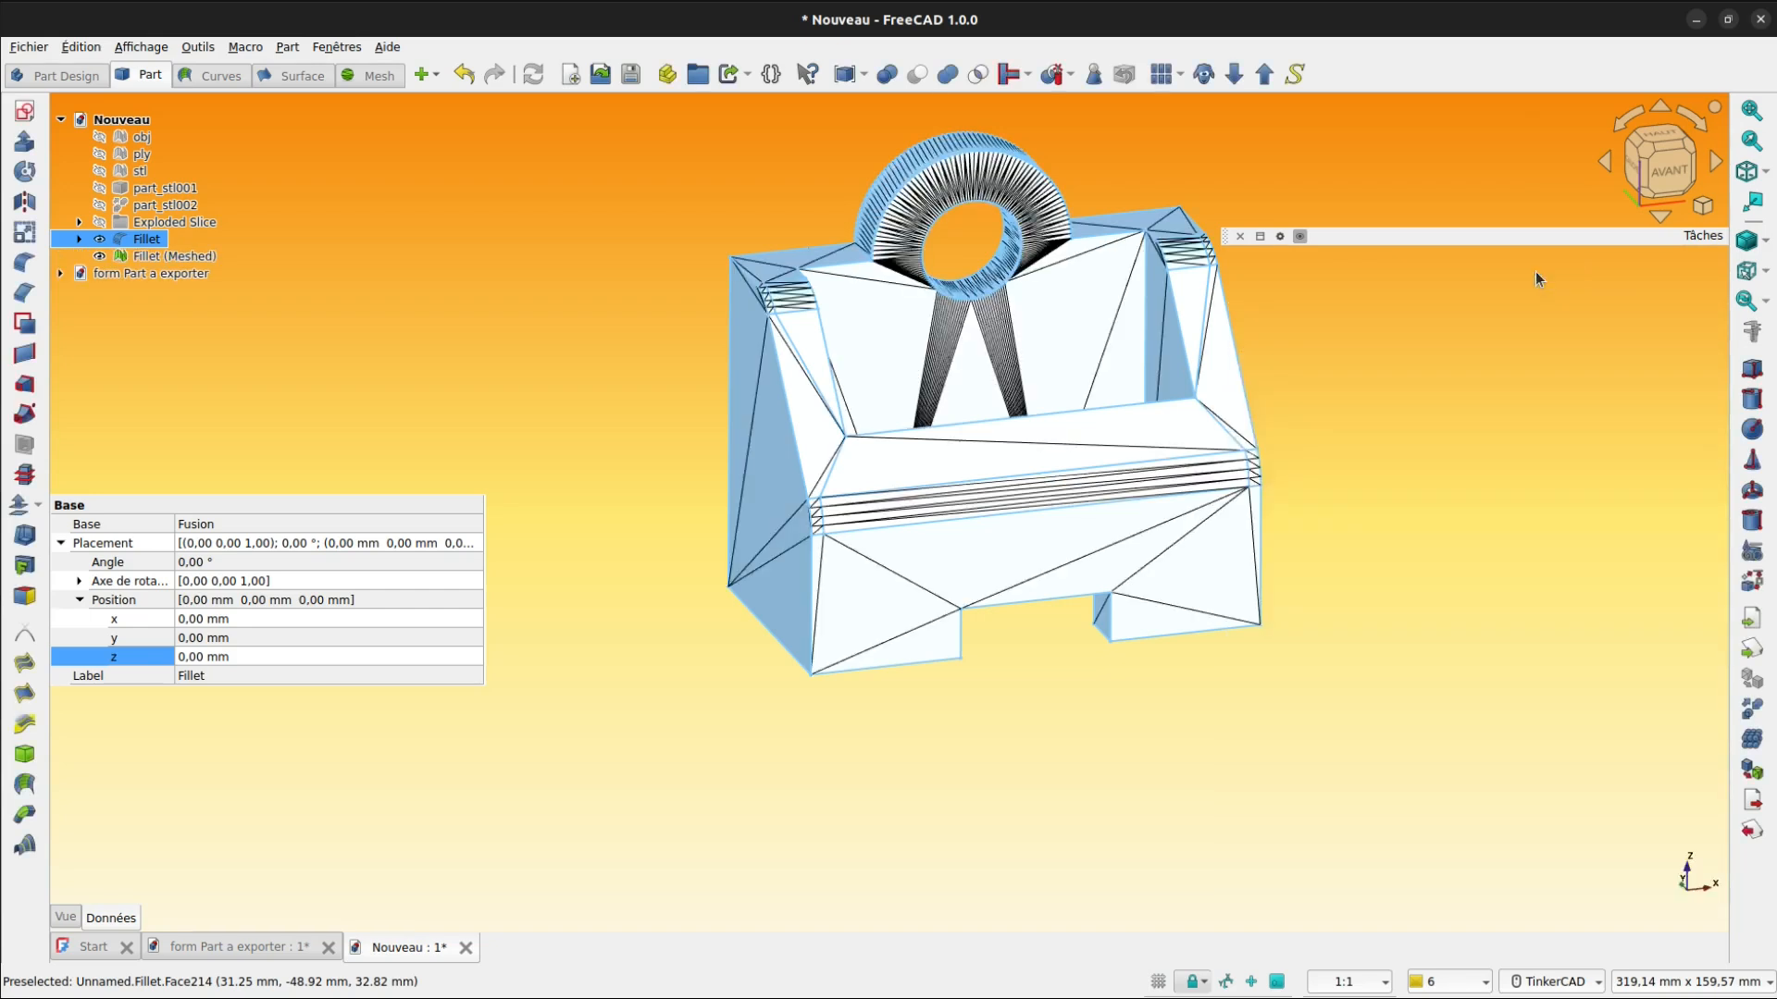
- Hide the filleted solid so that only its meshed copy is displayed, and inspect the mesh
{"action": "left_click", "coordinate": [99, 239]}
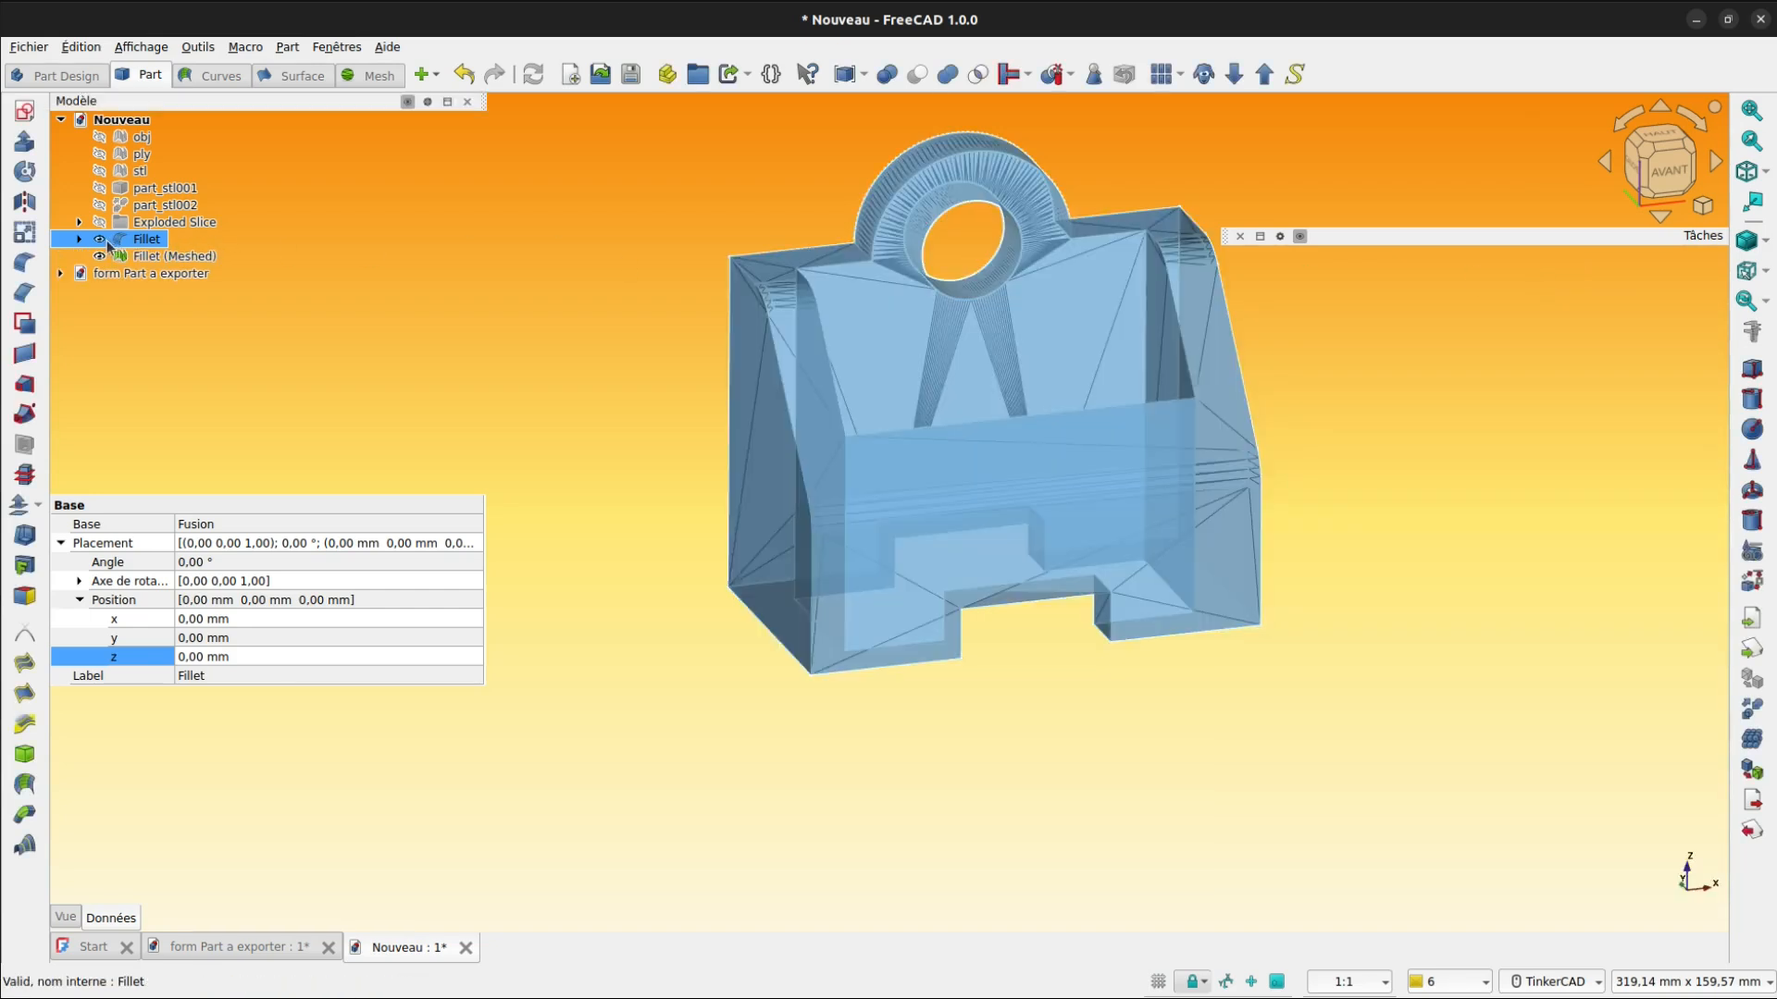
{"action": "left_click", "coordinate": [690, 640]}
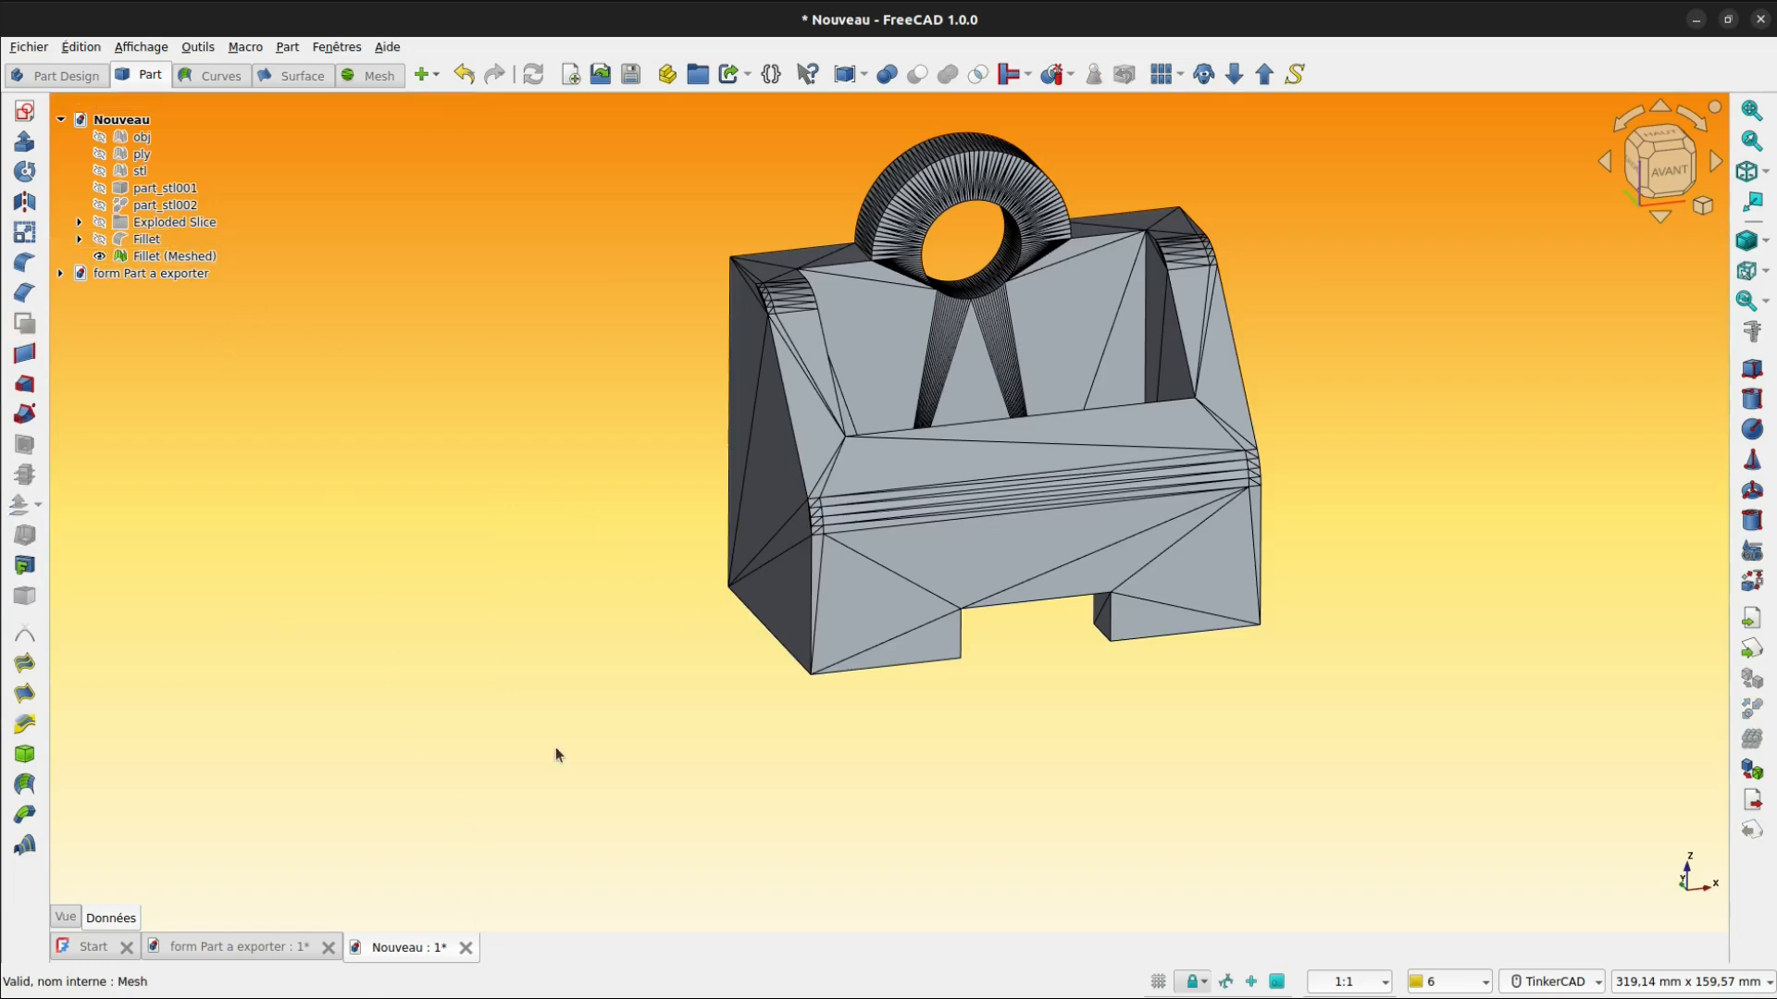
{"action": "left_click", "coordinate": [189, 258]}
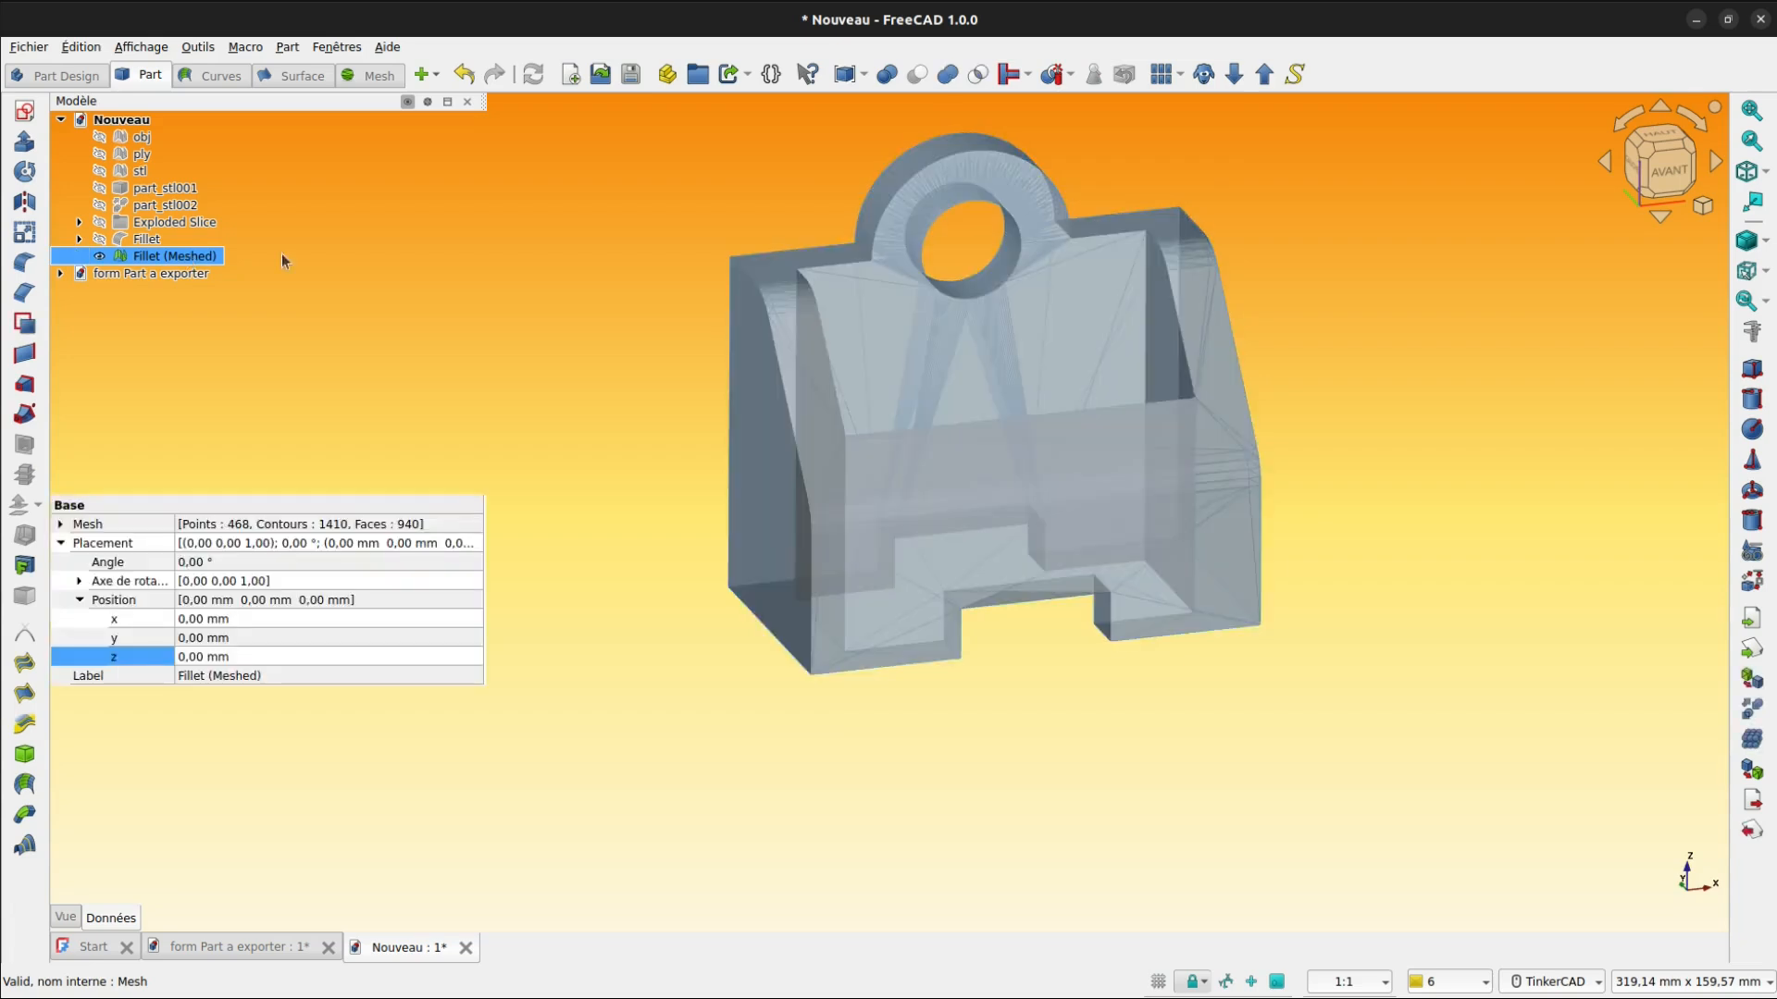
{"action": "left_click", "coordinate": [574, 235]}
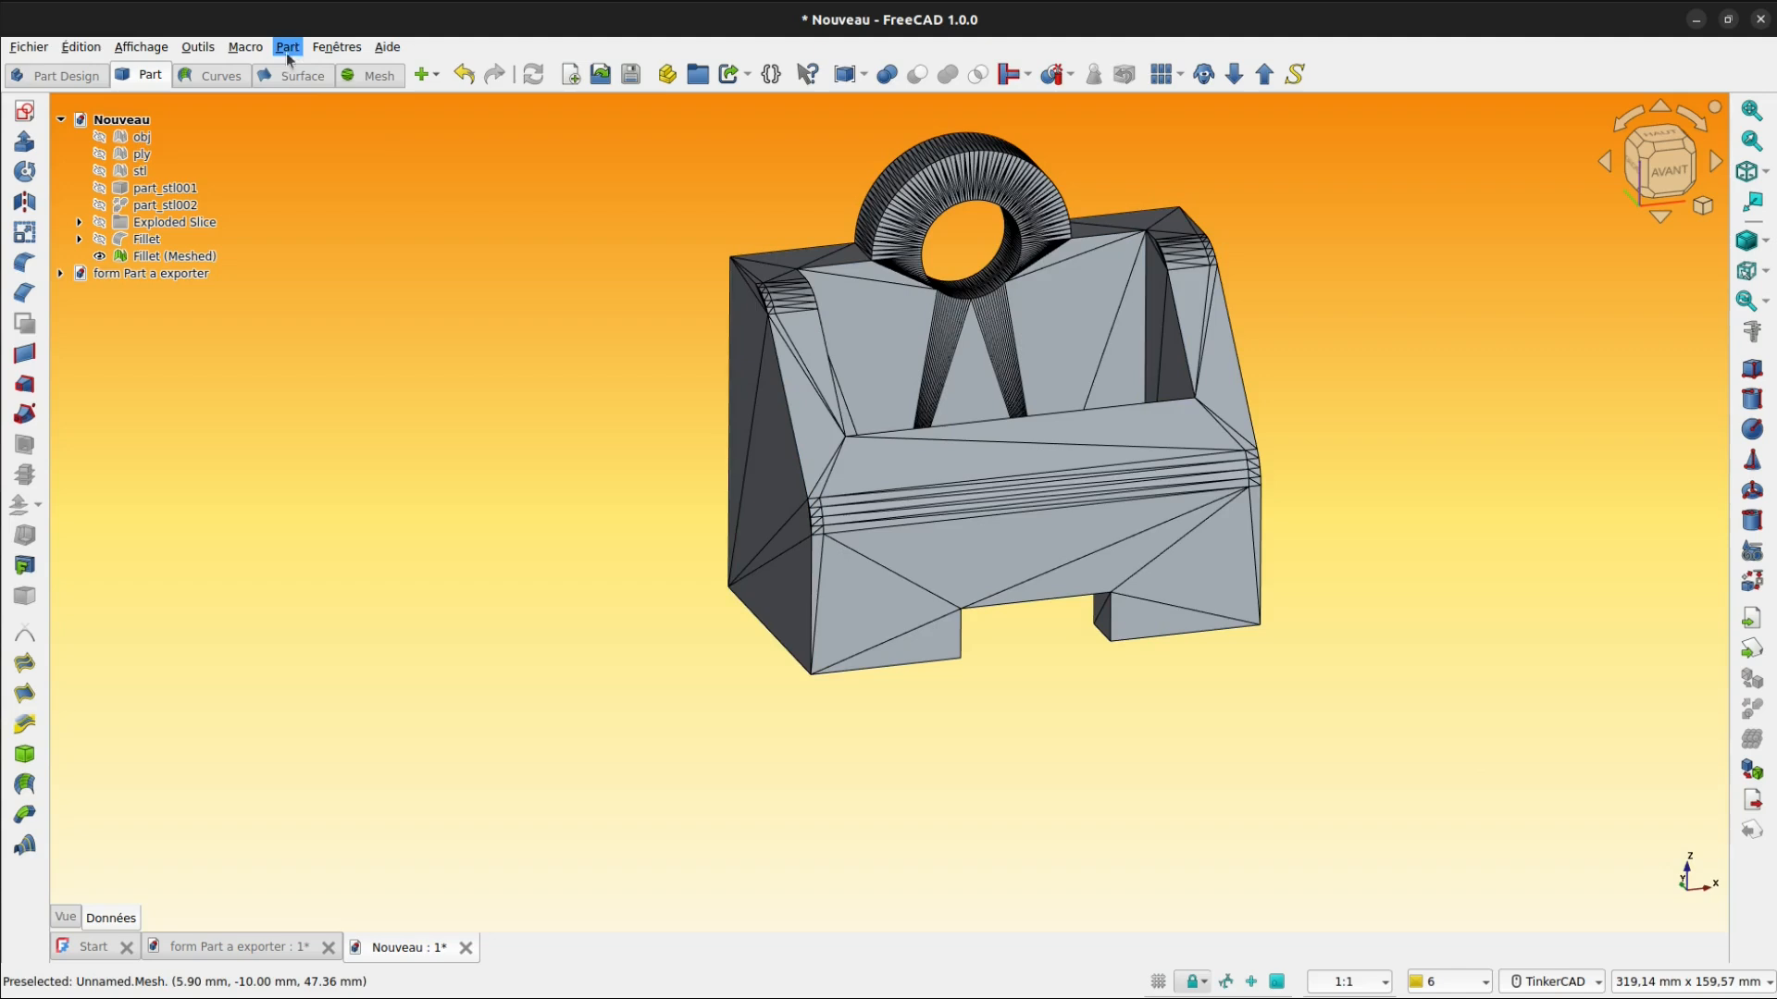
- Compare the filleted solid with its meshed copy by alternating their visibility, ending with only the mesh shown in the Mesh workbench
{"action": "left_click", "coordinate": [150, 241]}
{"action": "left_click", "coordinate": [138, 257]}
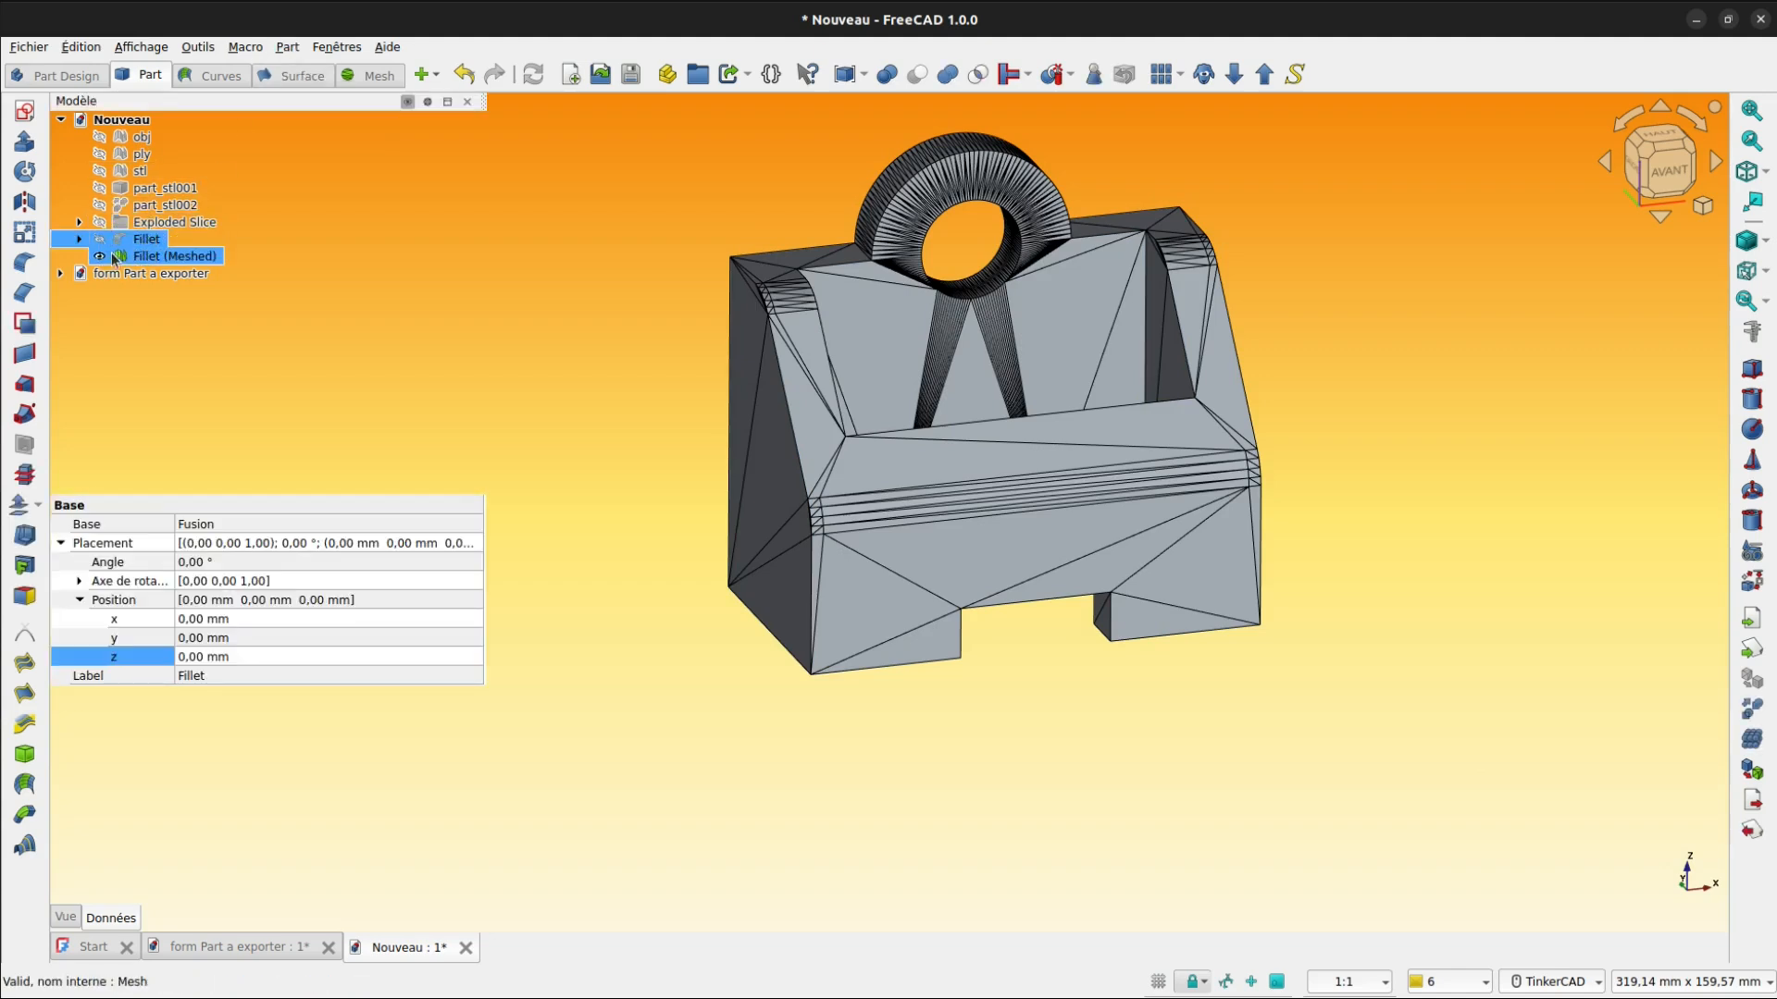
{"action": "left_click", "coordinate": [100, 255]}
{"action": "left_click", "coordinate": [100, 239]}
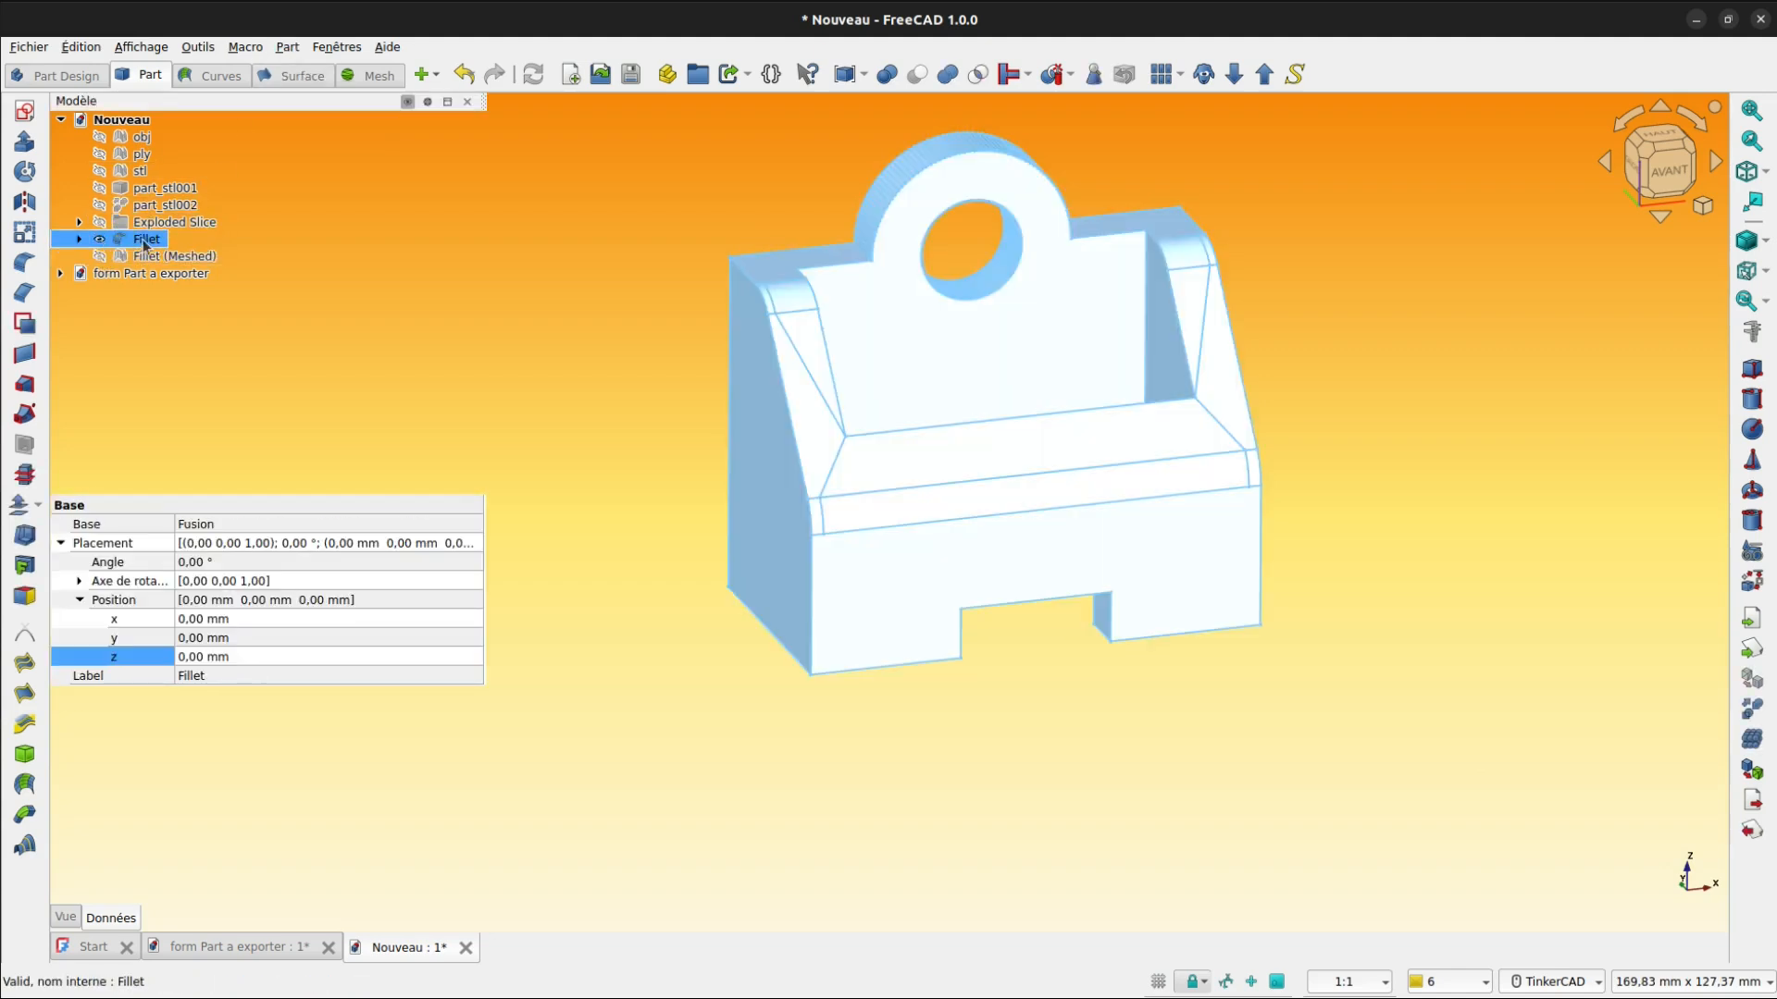
{"action": "left_click", "coordinate": [375, 74]}
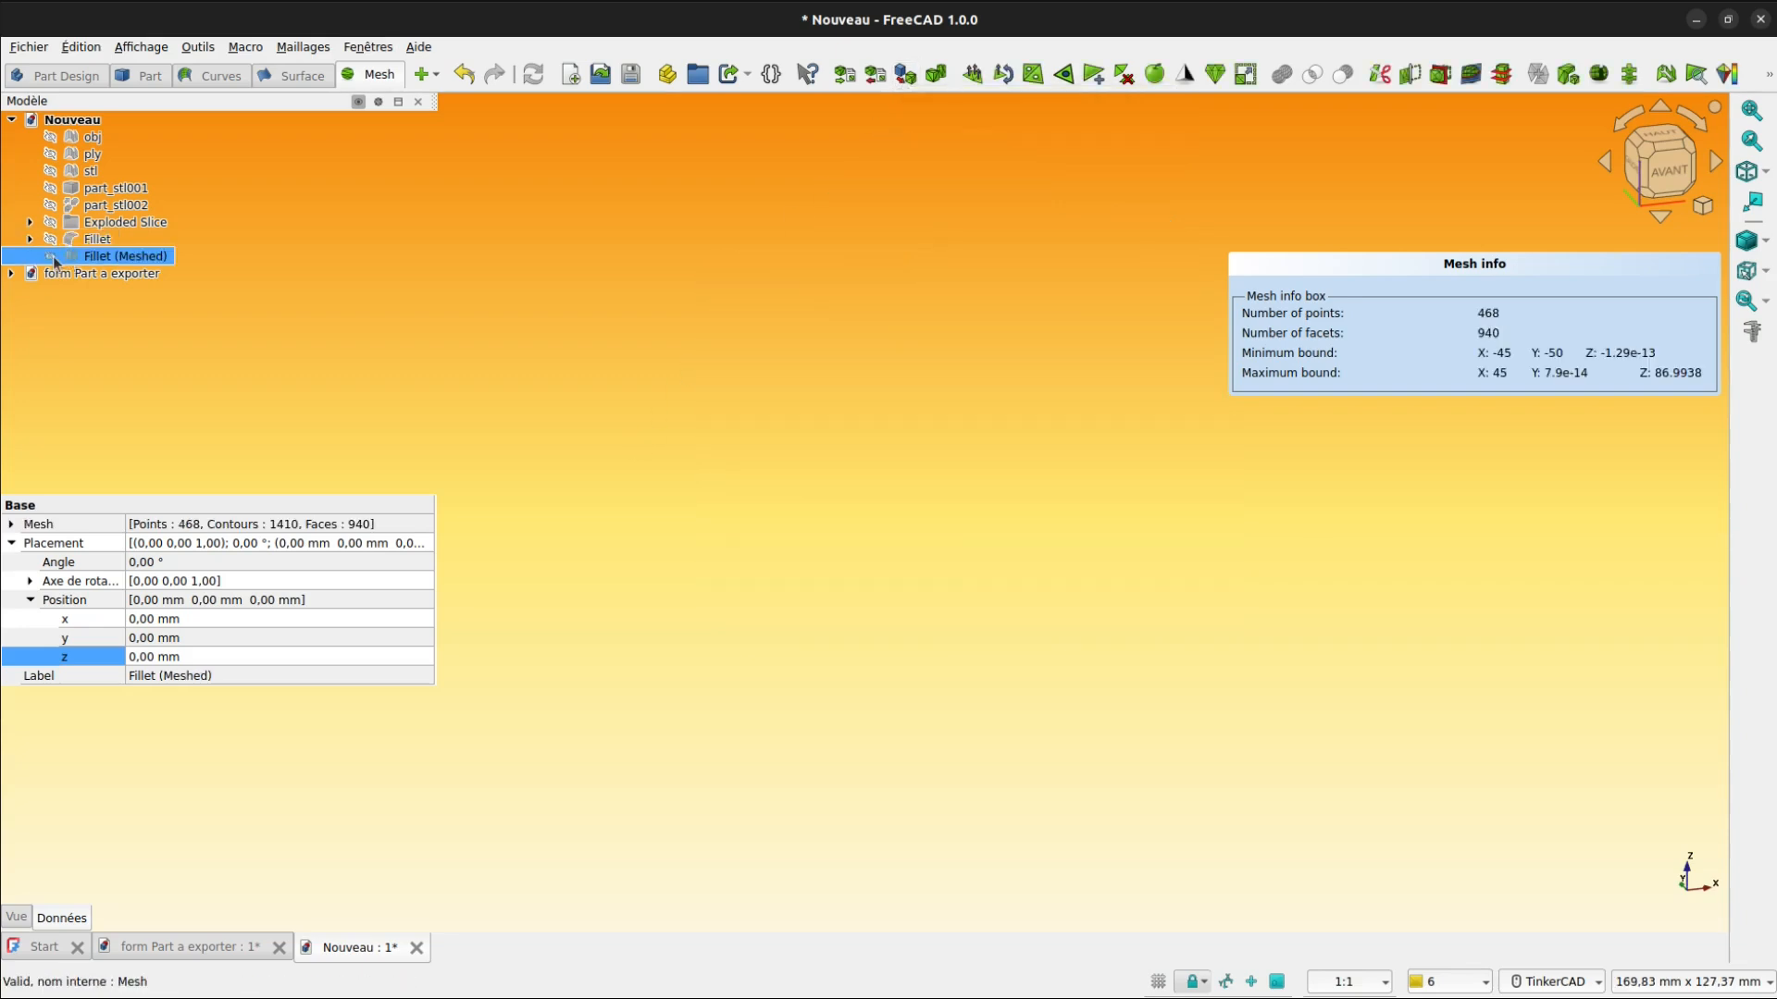
{"action": "left_click", "coordinate": [52, 257]}
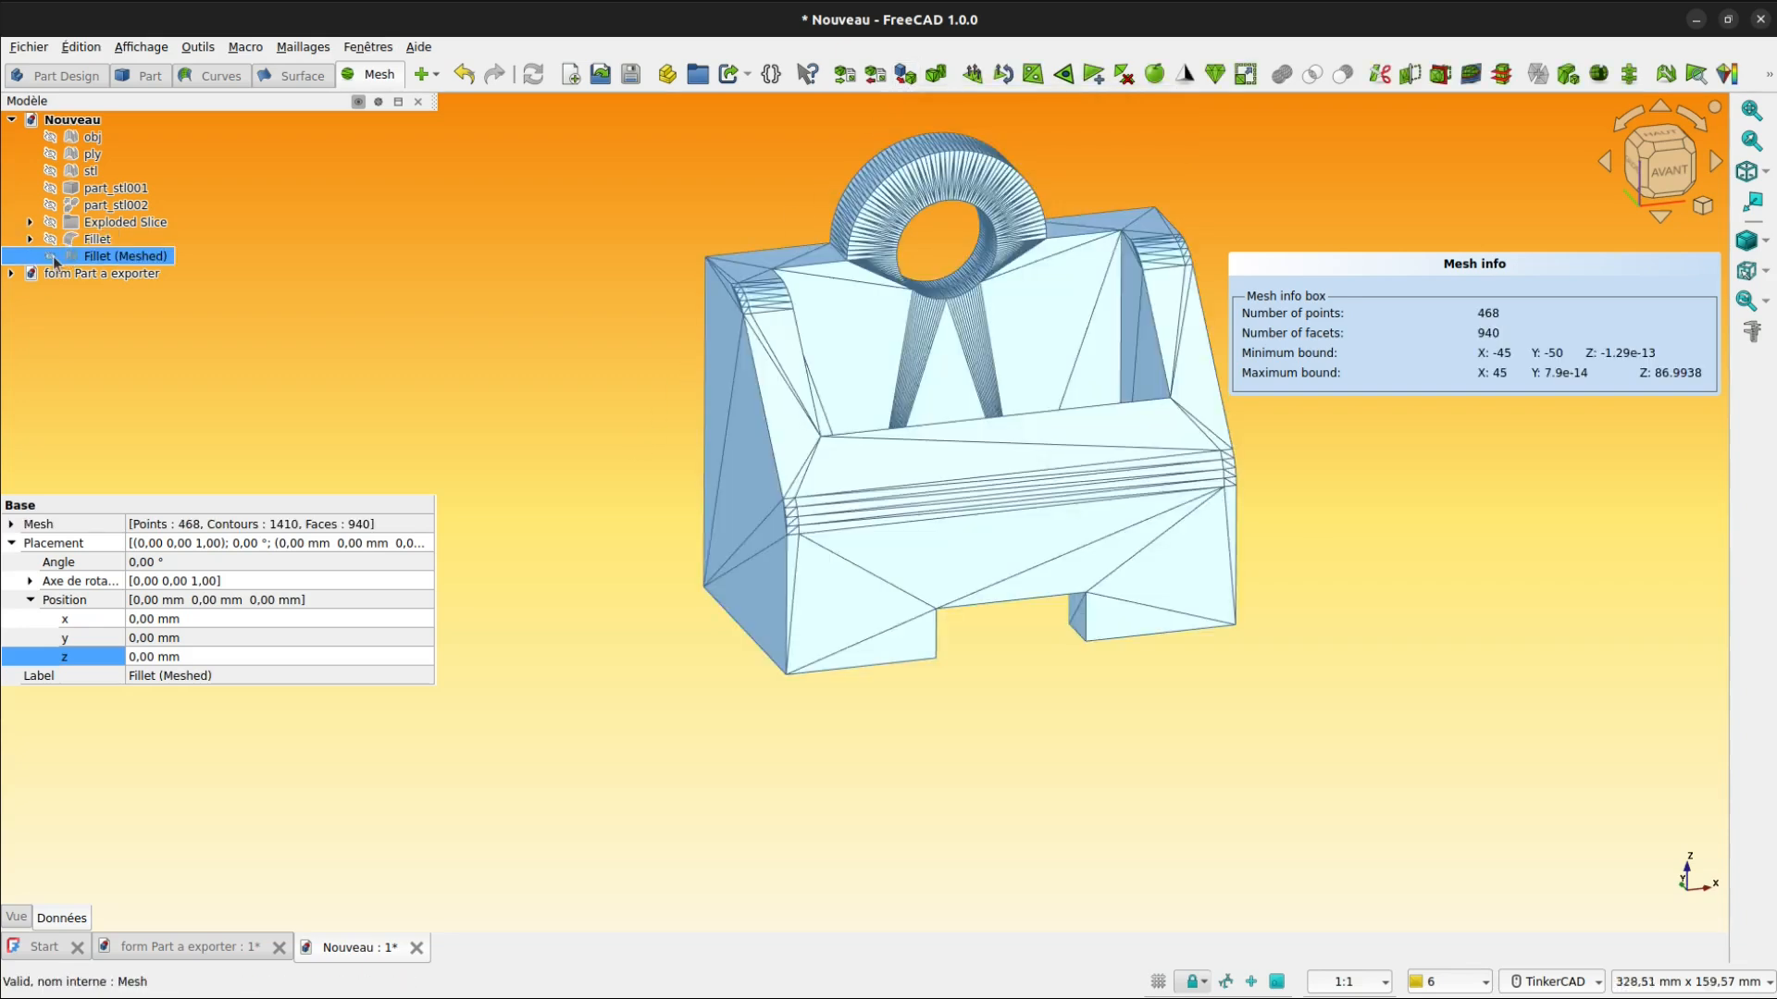
- Export the meshed part from the Part workbench as a Stanford Triangle Mesh, adding 1 to the file name piece modifiee.ply
{"action": "left_click", "coordinate": [149, 76]}
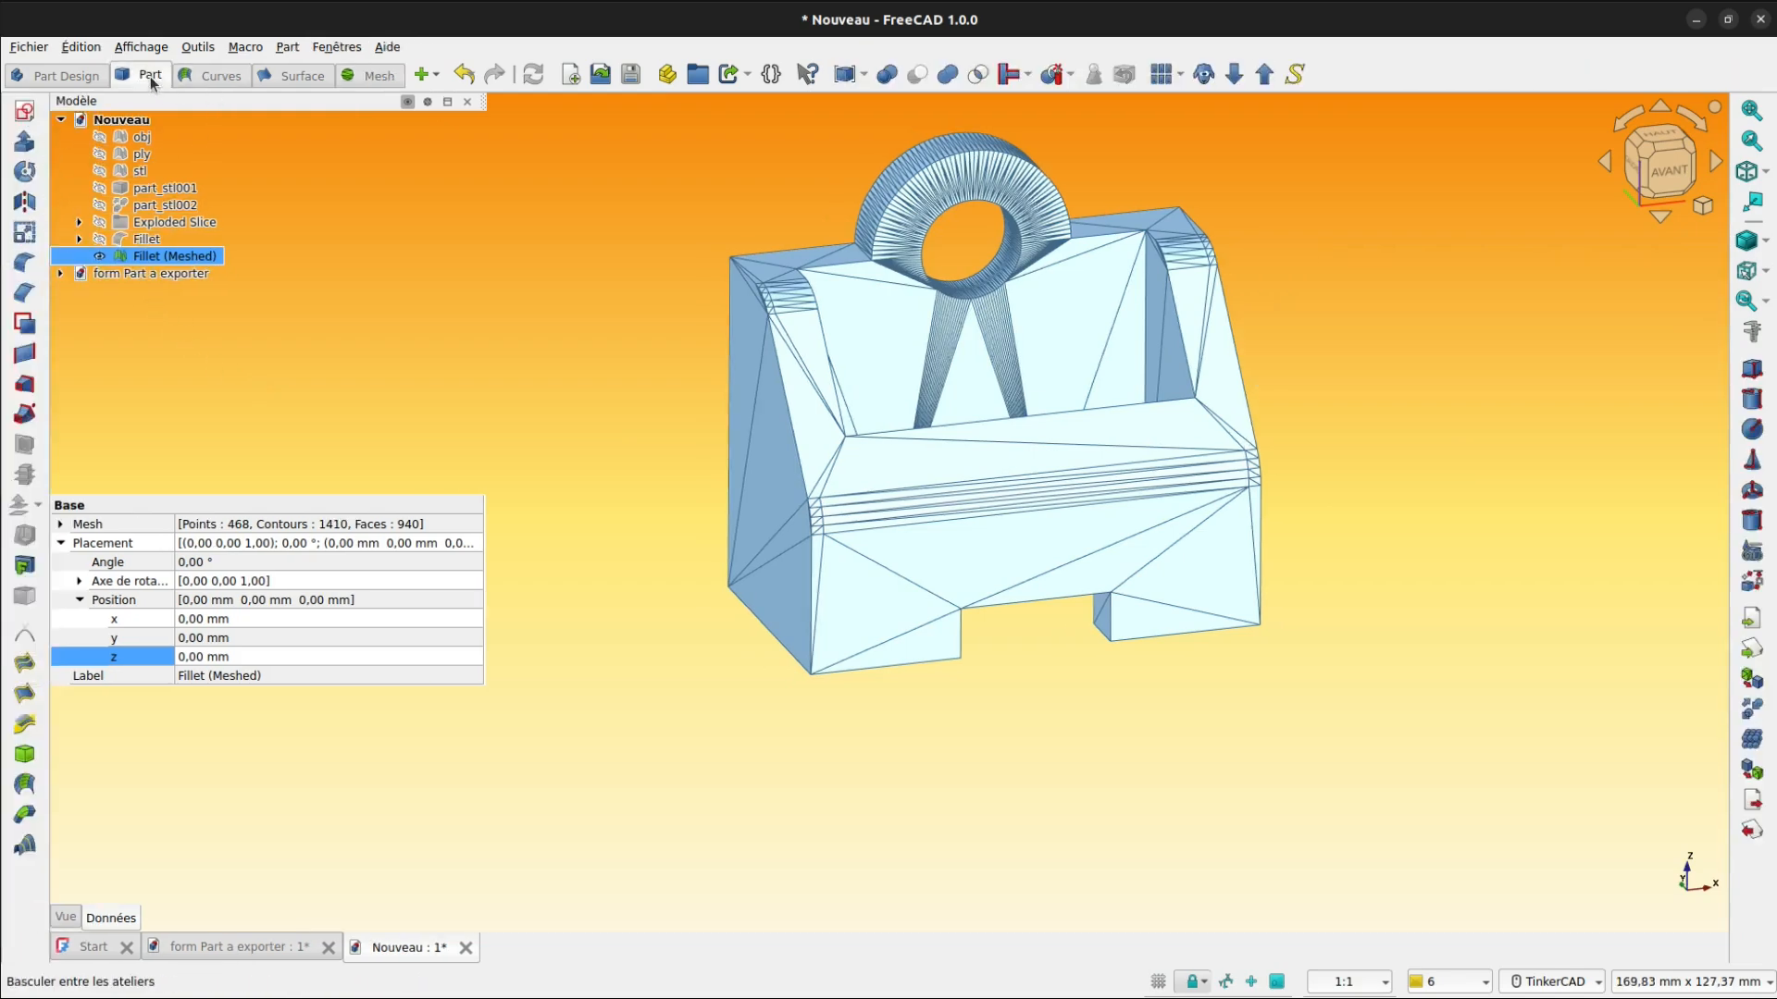
{"action": "left_click", "coordinate": [1751, 803]}
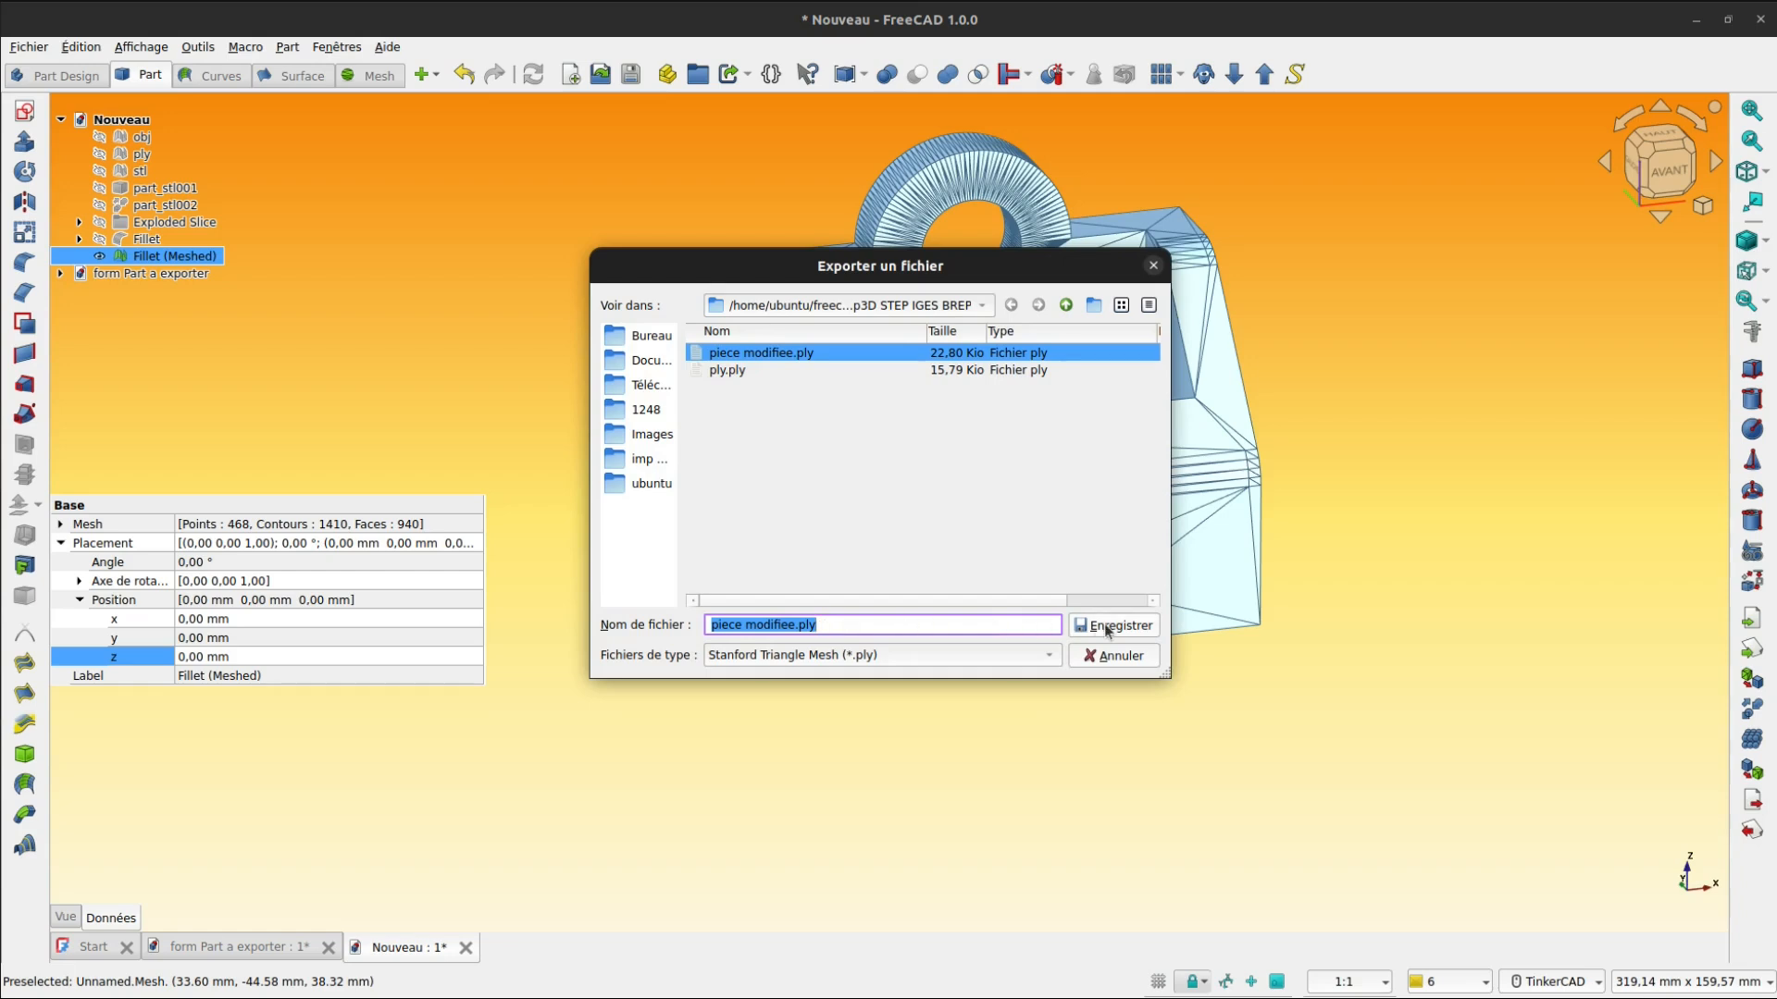
{"action": "left_click", "coordinate": [796, 623]}
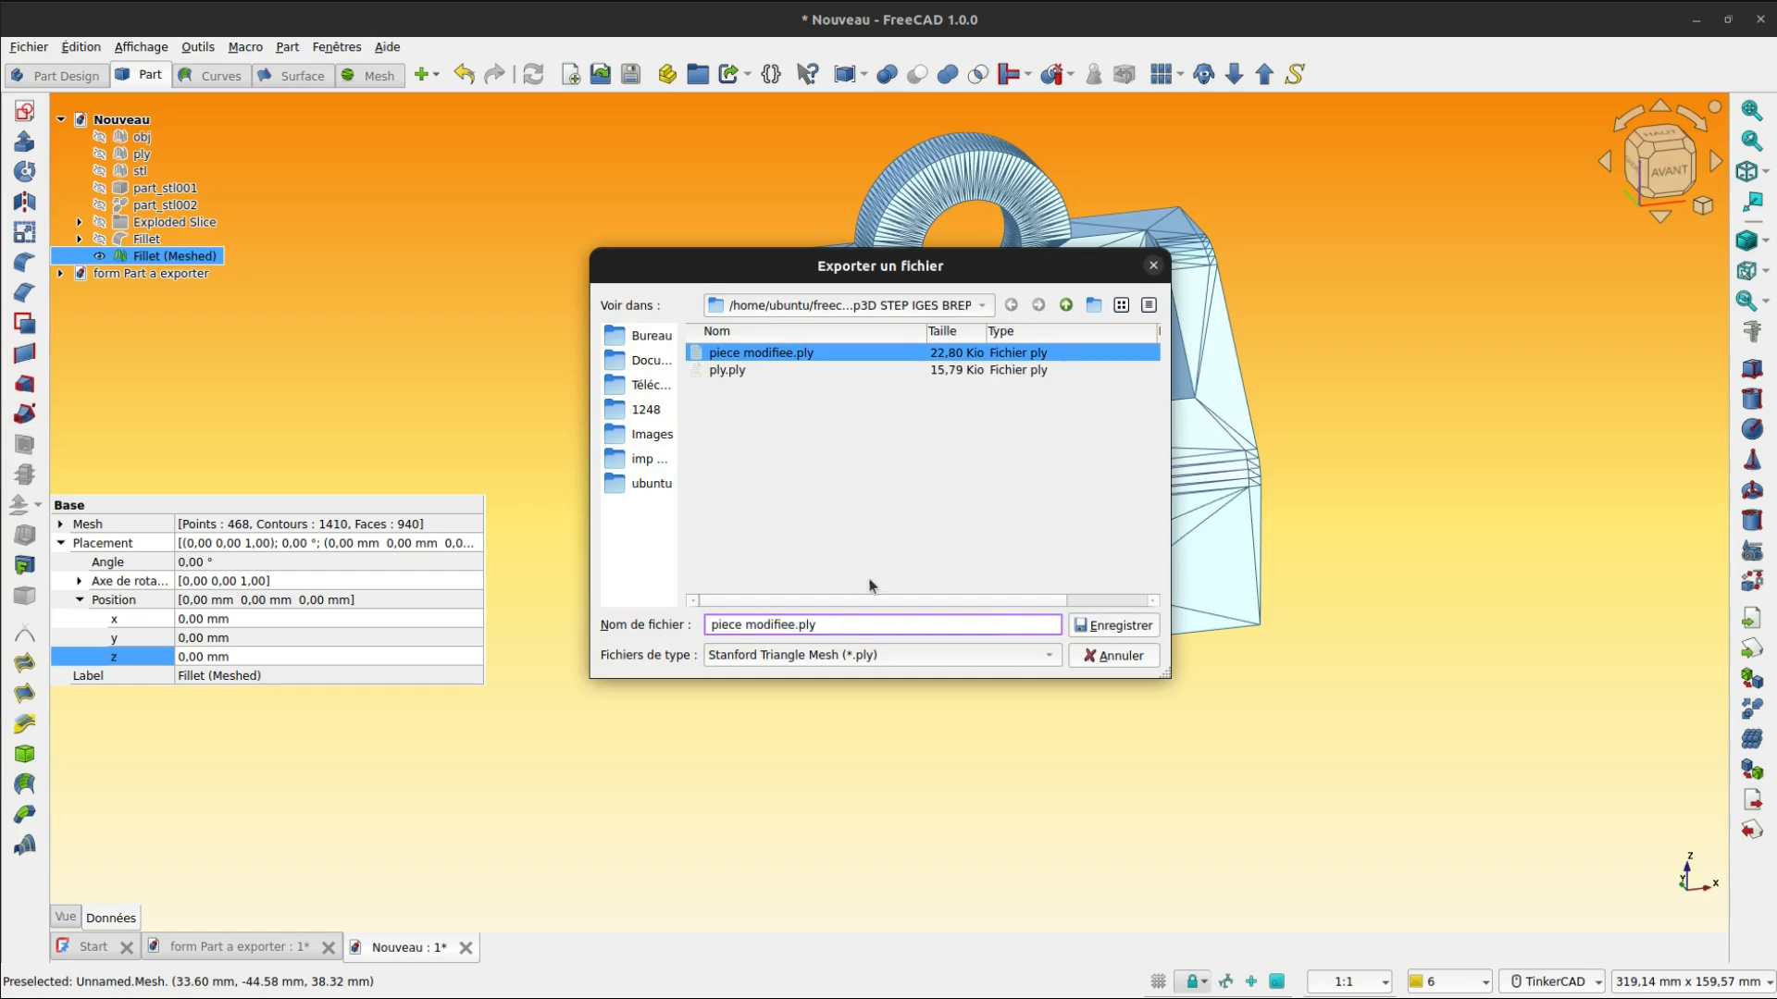
{"action": "type", "text": "1"}
{"action": "left_click", "coordinate": [1097, 625]}
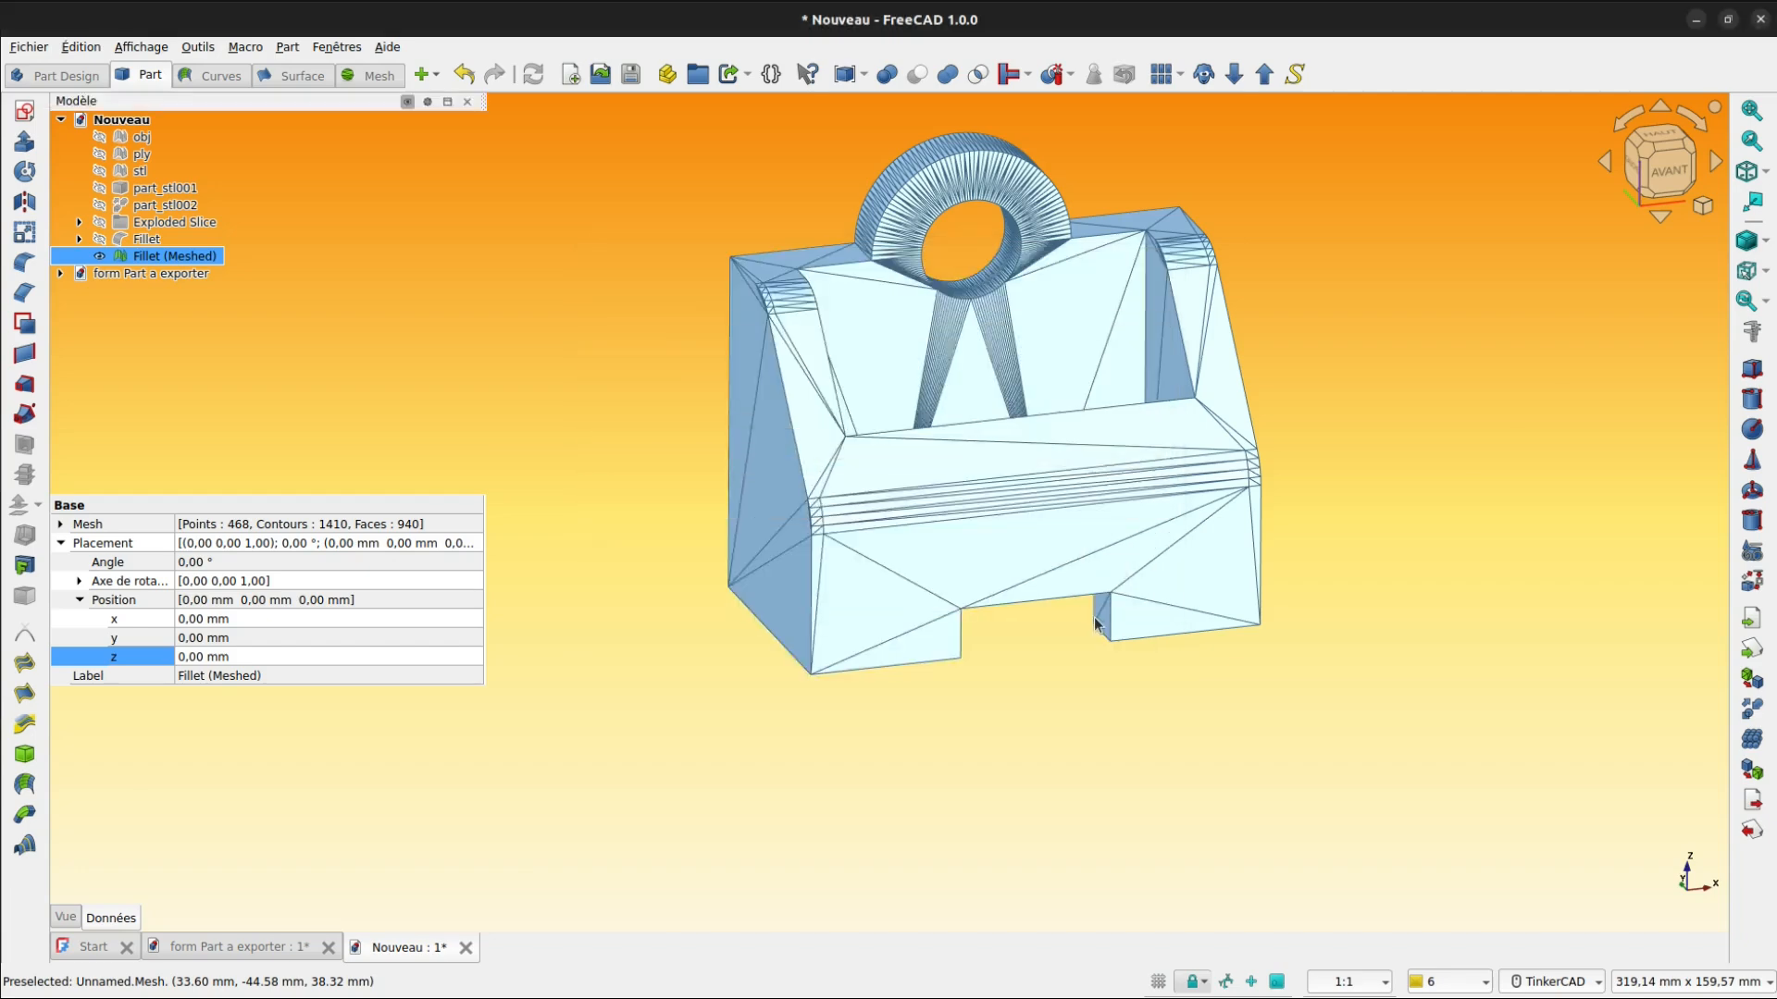
{"action": "left_click", "coordinate": [1020, 689]}
{"action": "middle_click_drag", "start_coordinate": [1010, 674], "coordinate": [1074, 826]}
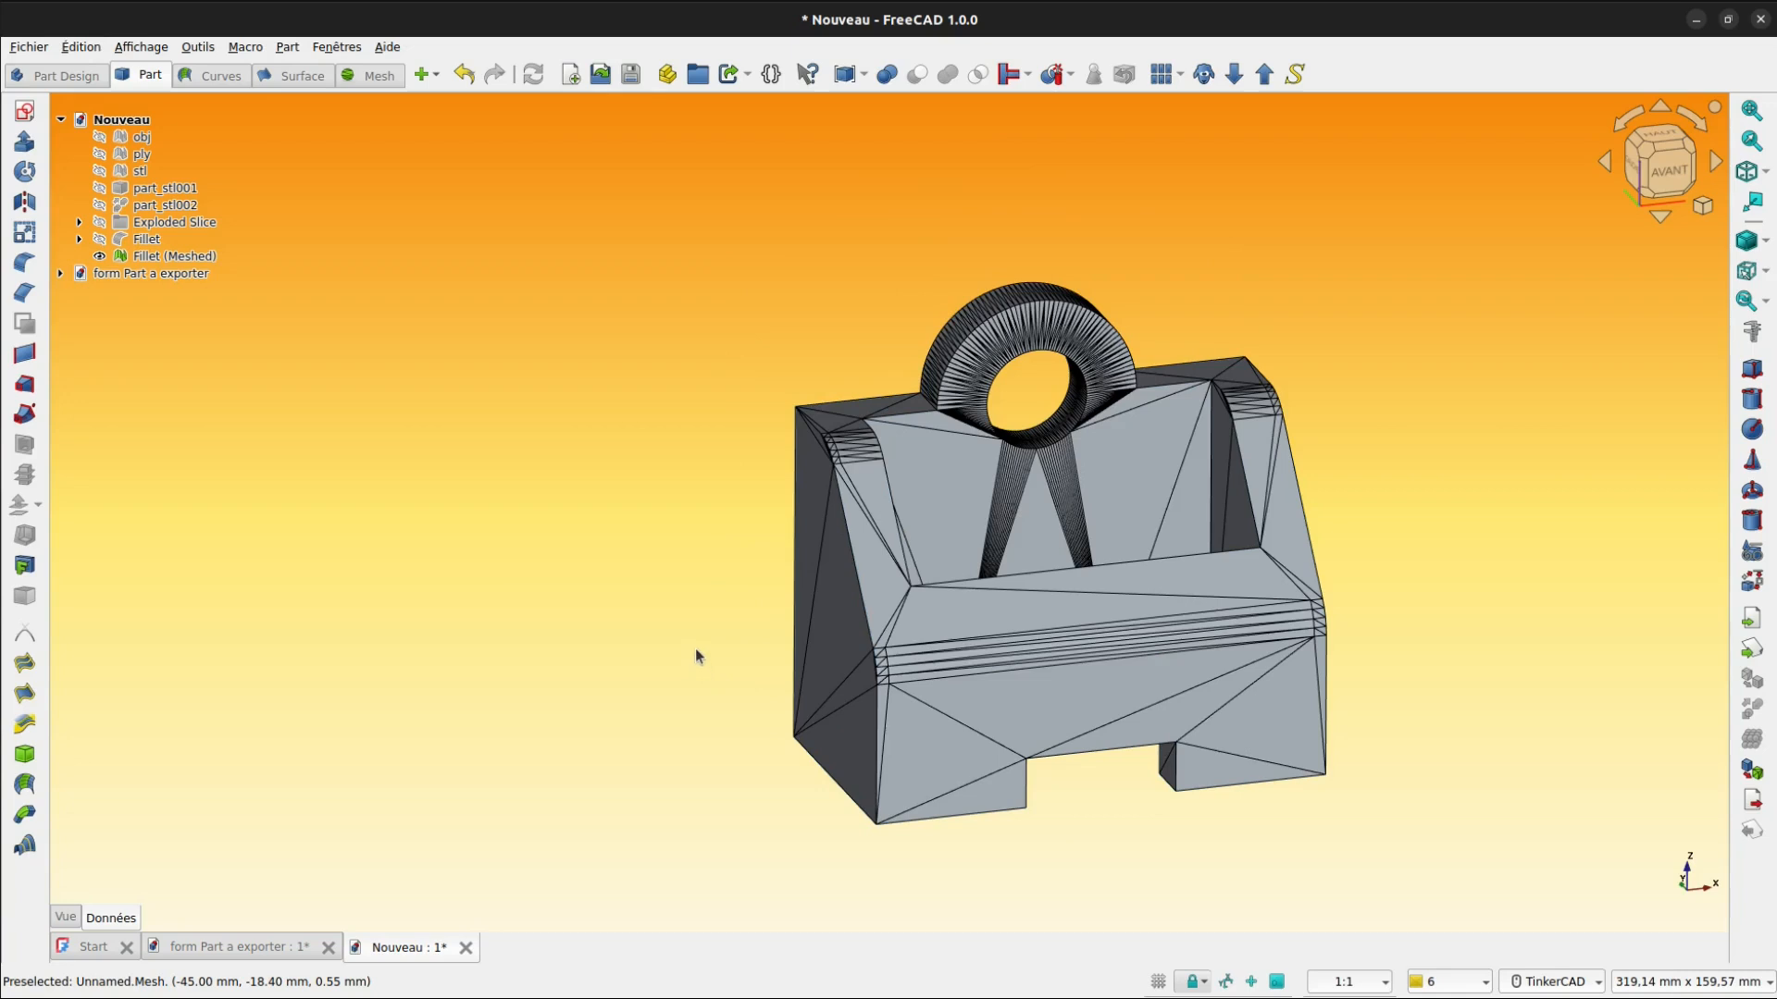